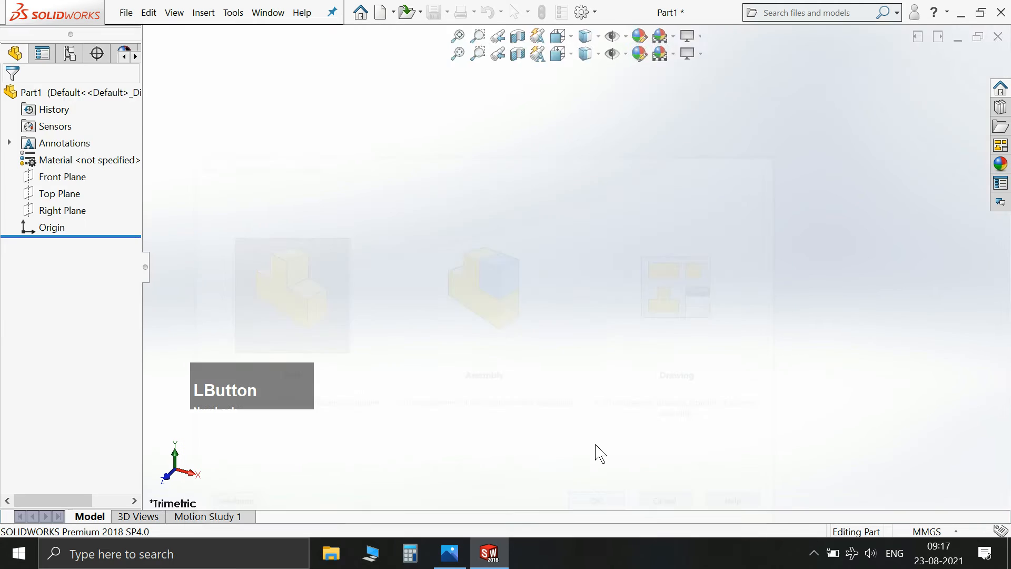
Step: Start a sketch on the Right Plane and draw a horizontal line about 78 mm long from the origin
click(63, 285)
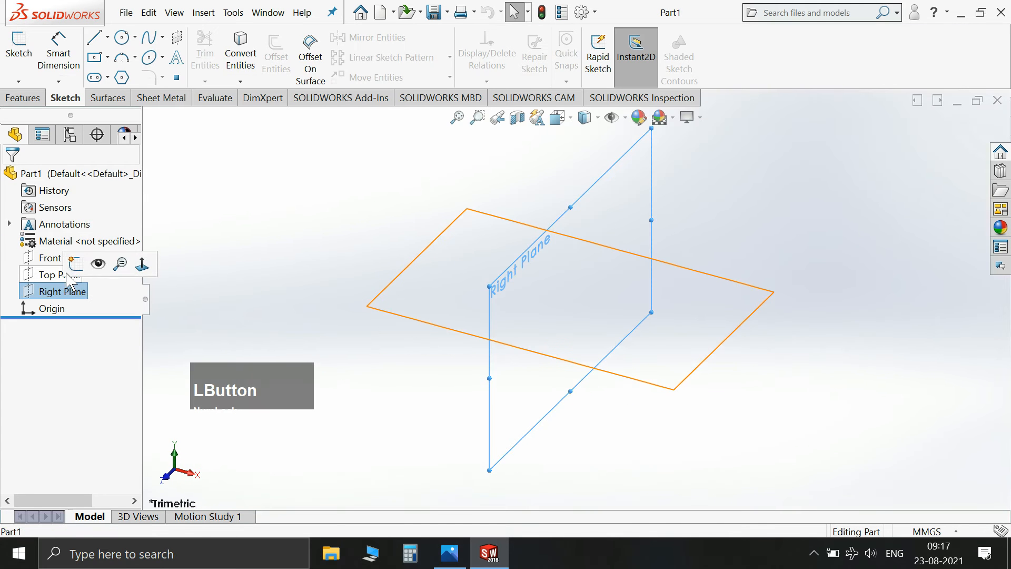
click(70, 265)
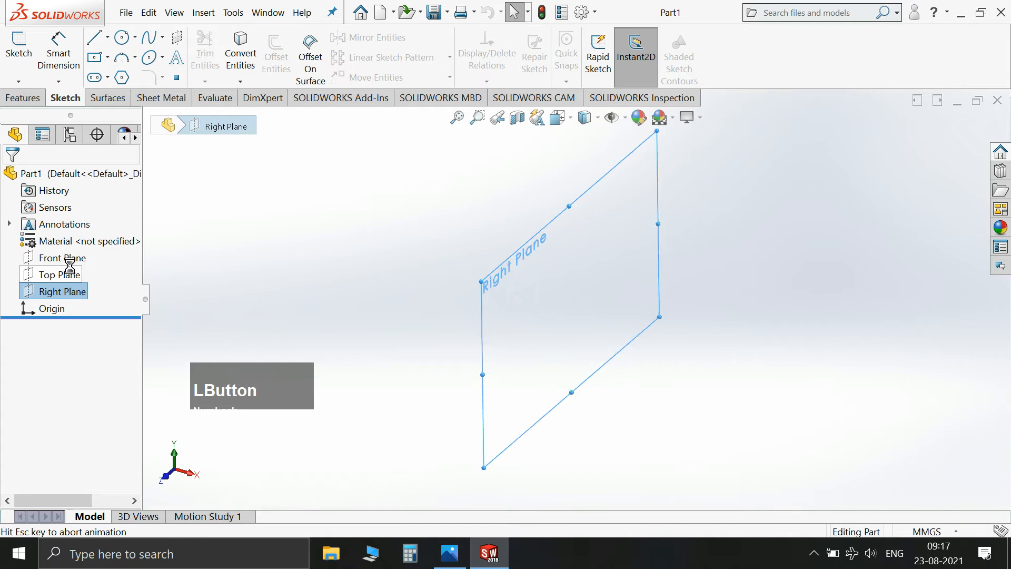
click(95, 40)
click(542, 312)
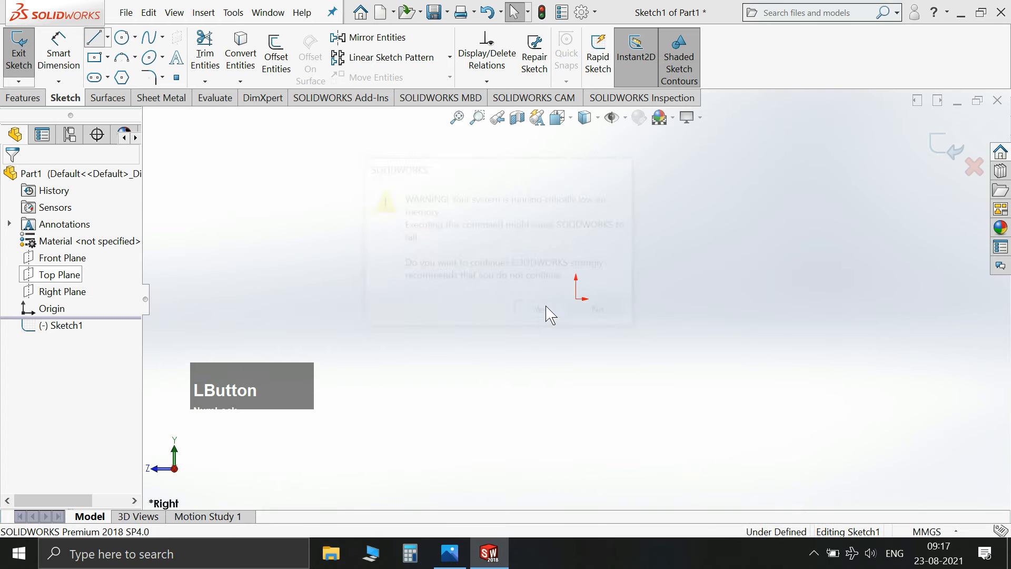
click(576, 298)
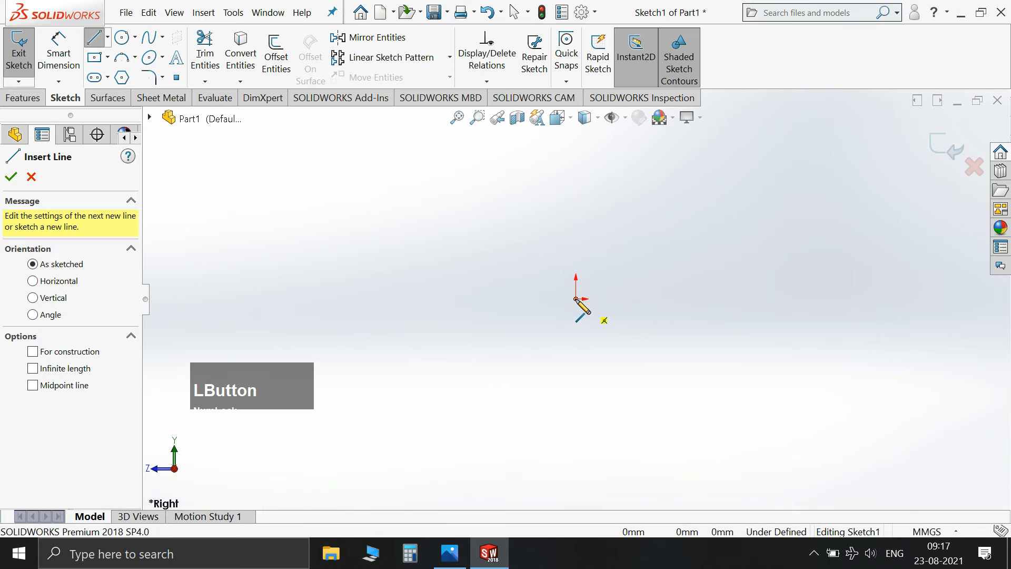
click(717, 298)
key(Escape)
Step: Following the reference drawing in Photos, dimension the horizontal line at 78 mm and convert it to construction geometry
click(456, 558)
click(456, 556)
click(630, 299)
click(794, 418)
text(78)
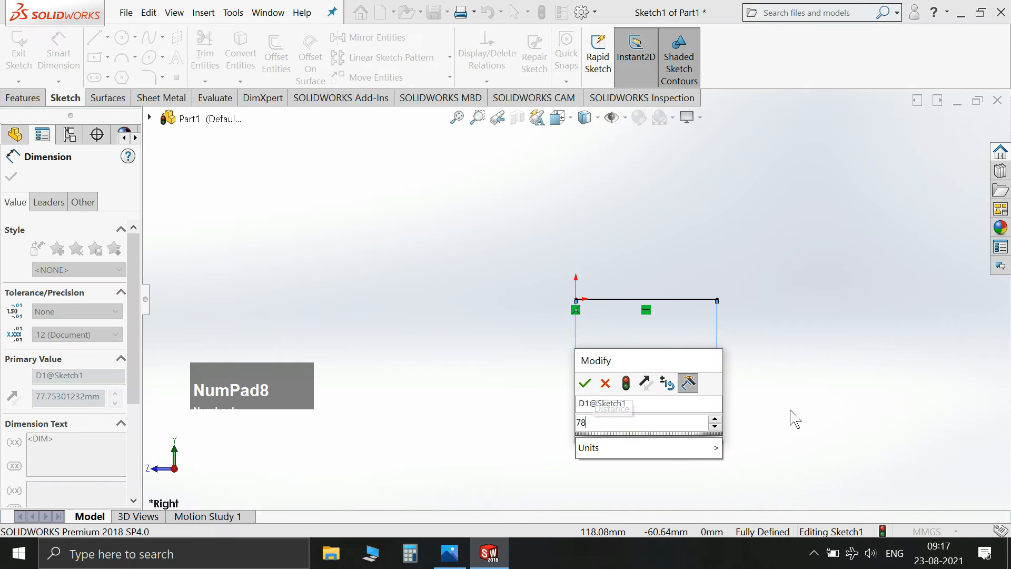
key(Return)
key(Escape)
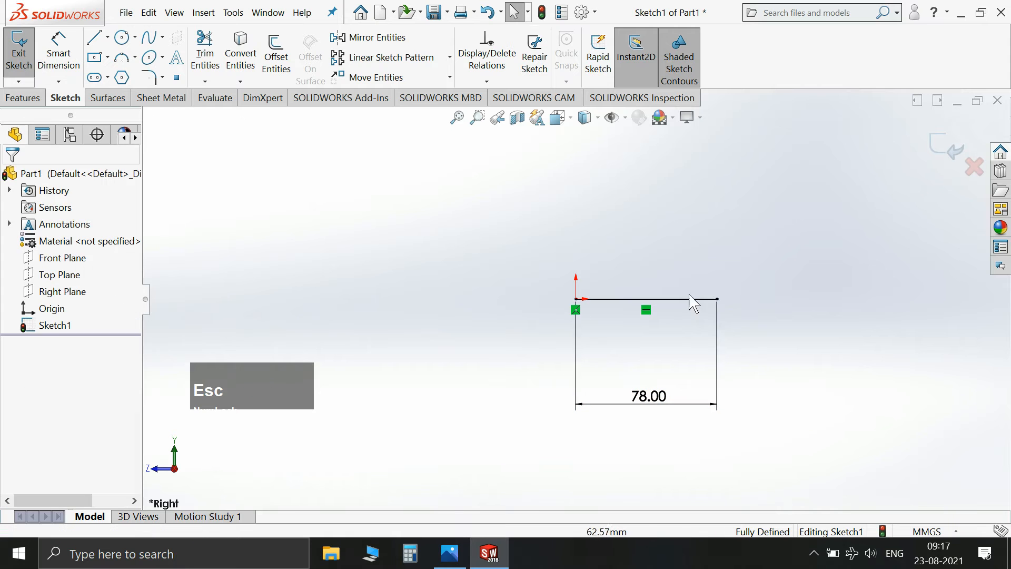
click(675, 298)
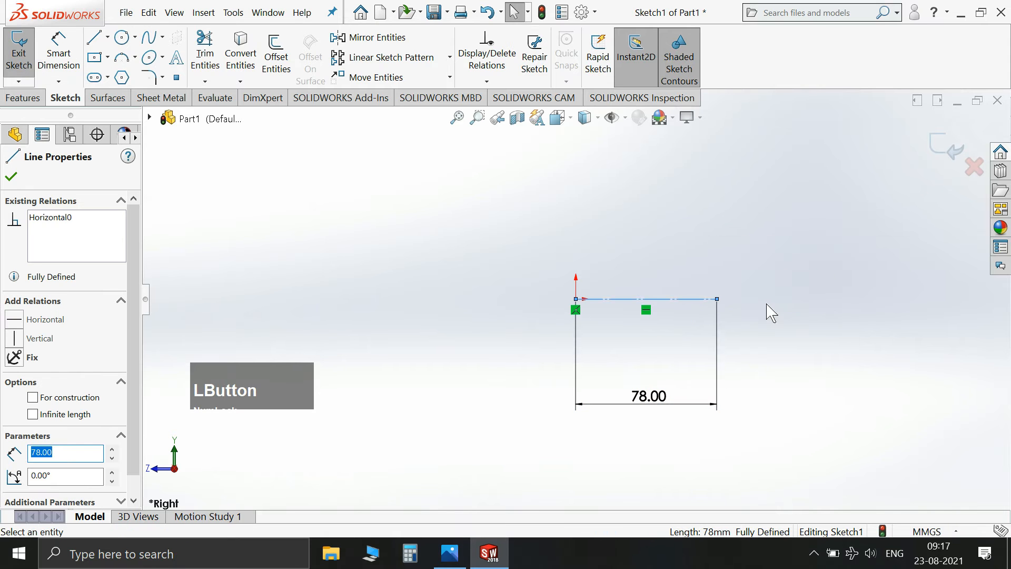
click(733, 263)
Step: Sketch the stepped hub profile from the origin: a vertical line about 25 mm, a slight upward taper, a horizontal, a vertical and a horizontal line about 22 mm
click(96, 38)
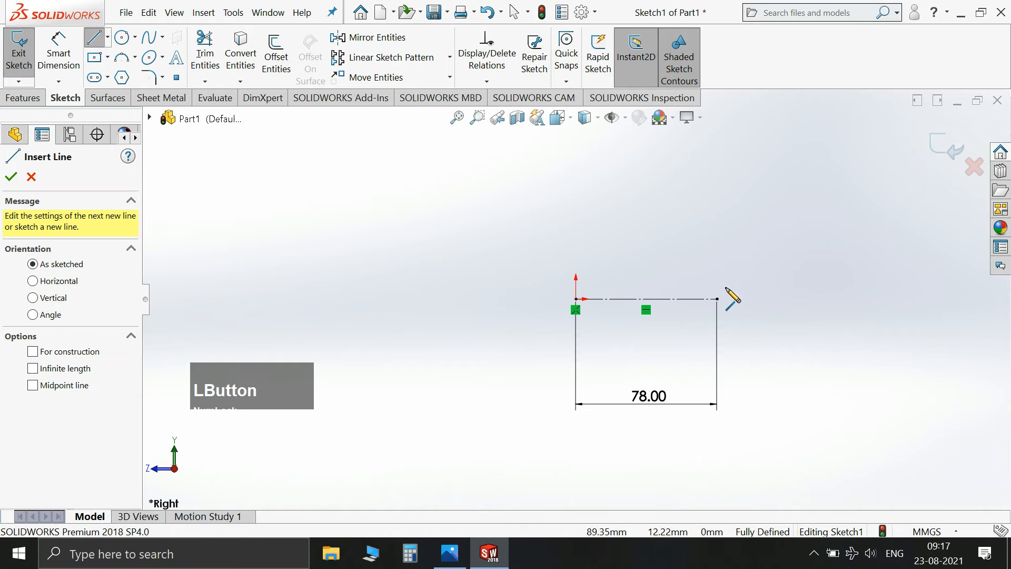
click(576, 299)
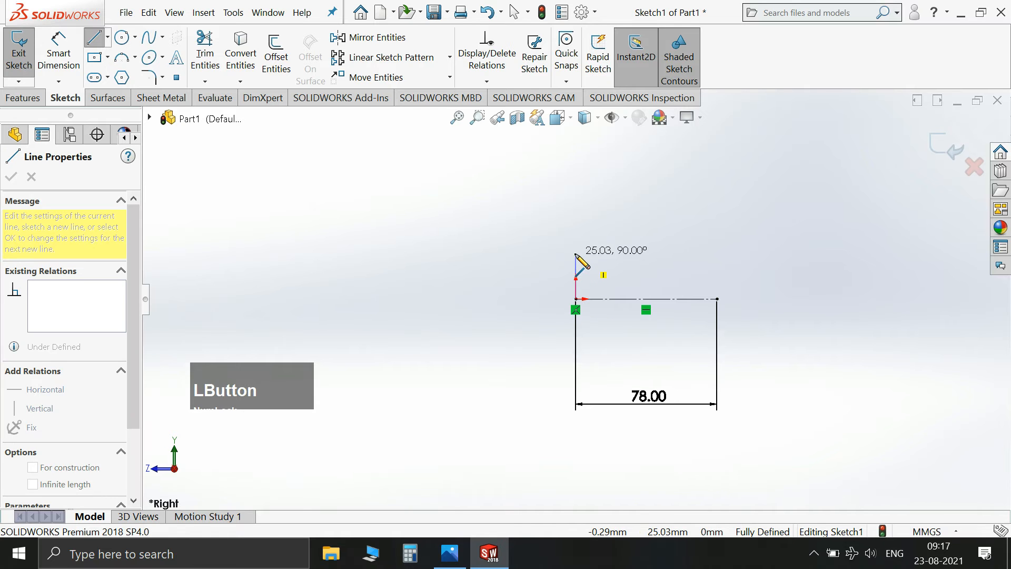
click(576, 254)
click(623, 245)
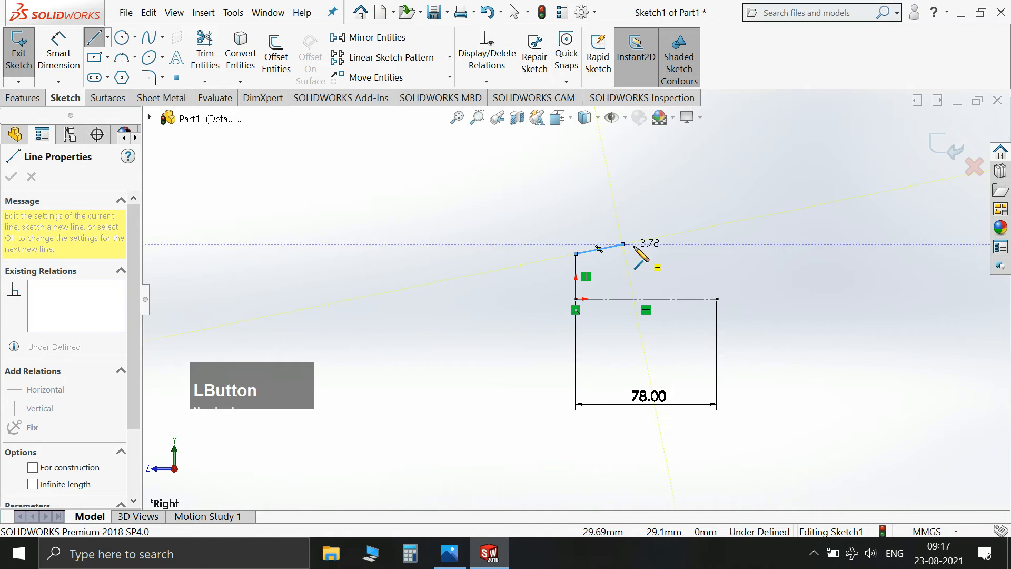
click(657, 244)
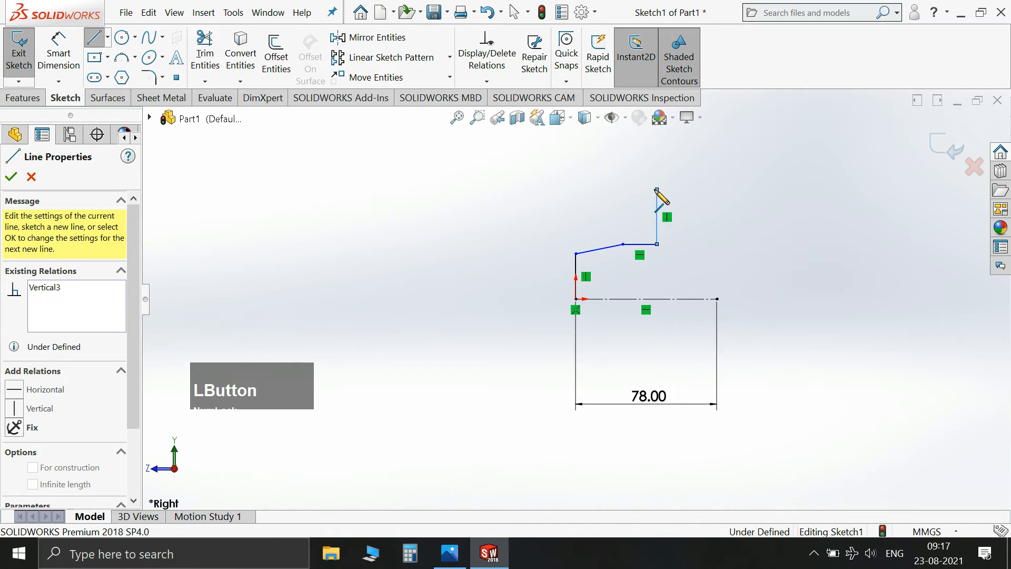
click(696, 190)
Step: Continue the profile per the reference drawing in Photos with a vertical line about 72 mm, a horizontal rim edge, a V groove and a short horizontal edge
click(449, 553)
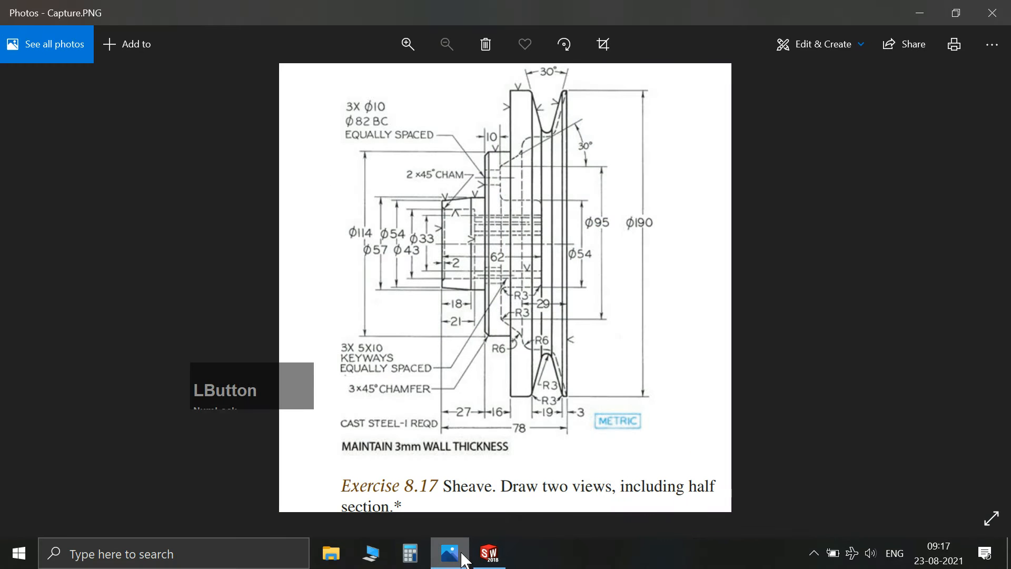
click(462, 560)
scroll(733, 226, up, 3)
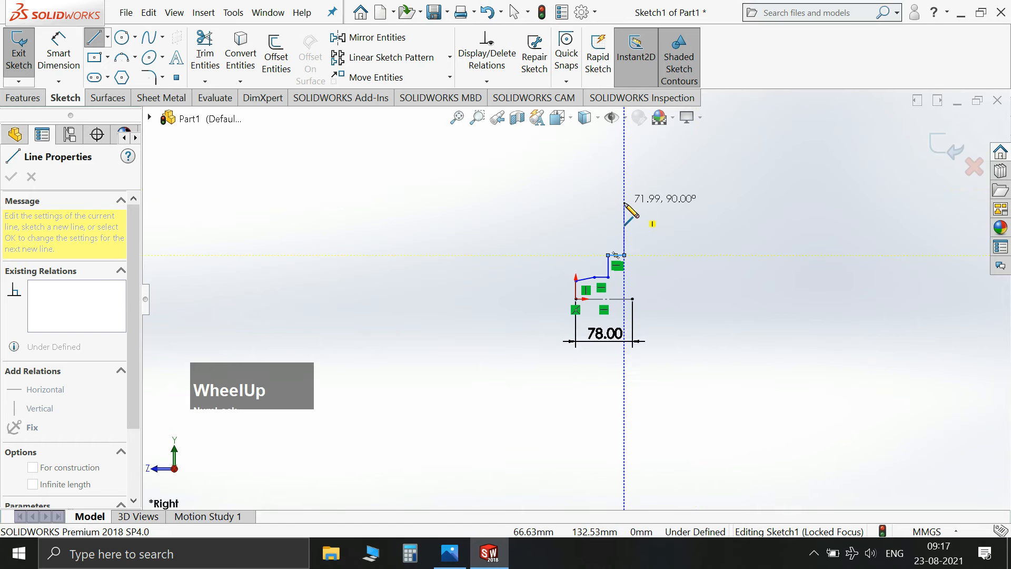
click(624, 202)
click(645, 202)
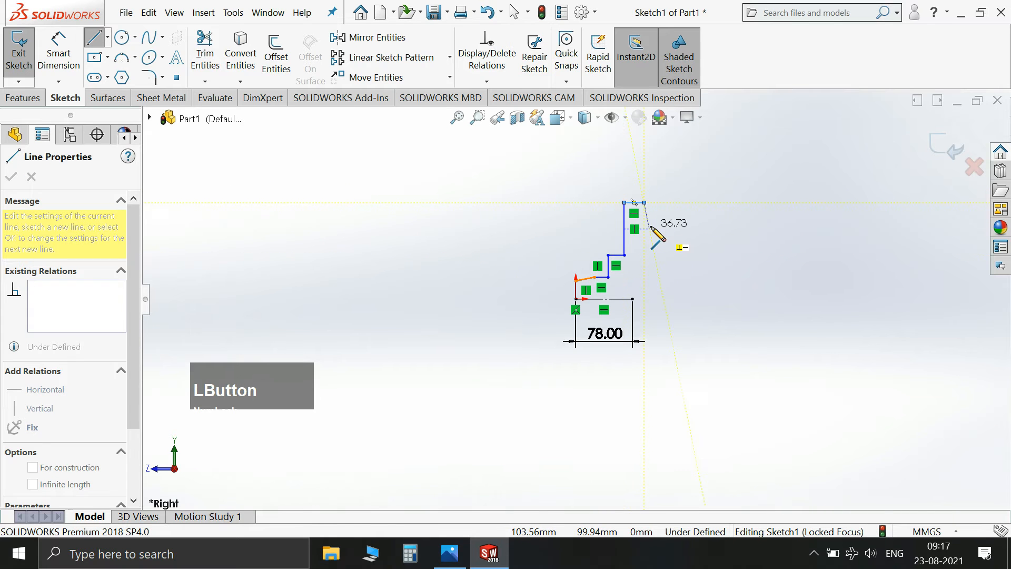
click(654, 229)
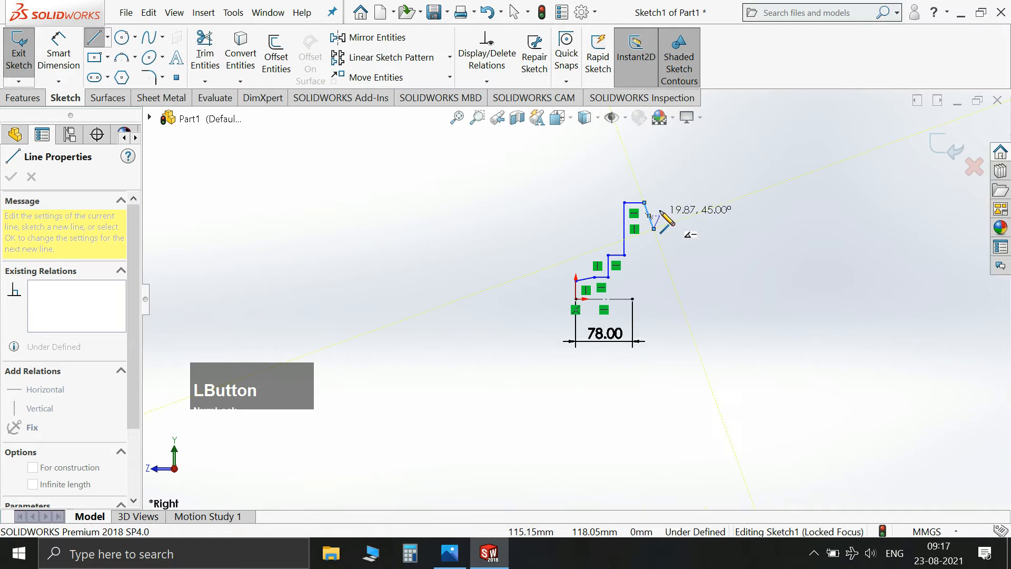
click(662, 202)
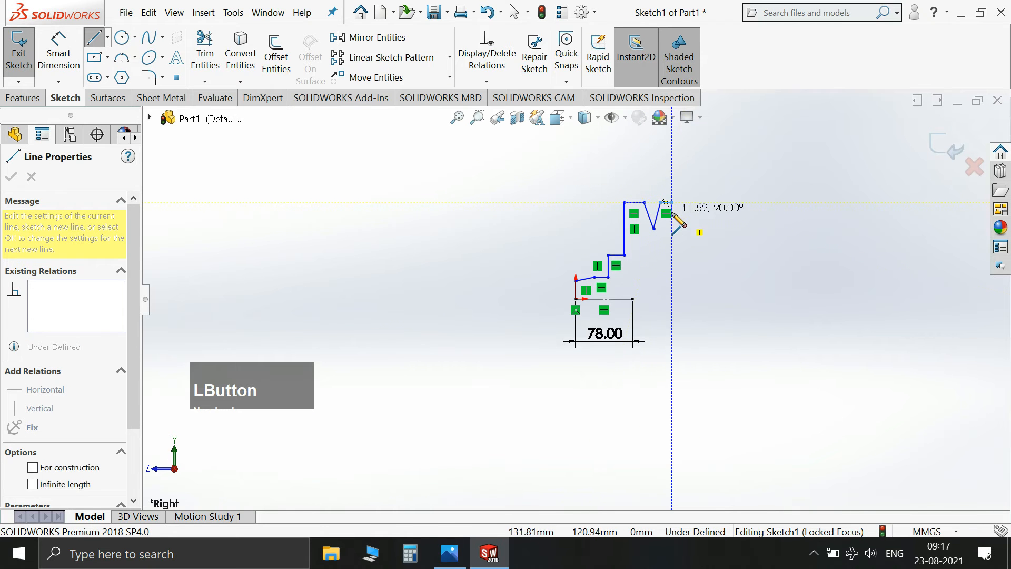
key(Escape)
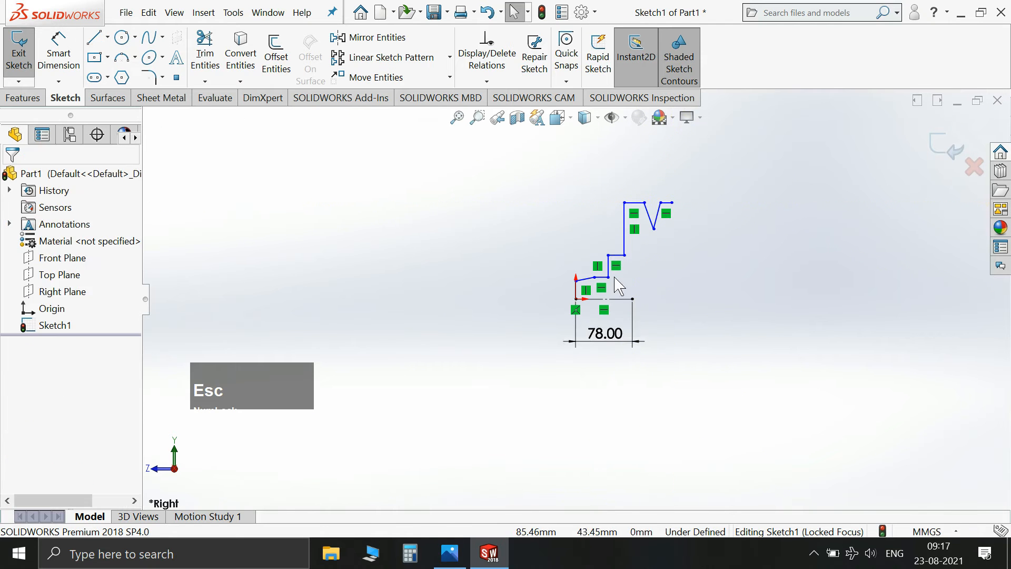
Step: Try to dimension the top point of the hub's first vertical edge from the centerline as a radius
scroll(606, 274, down, 3)
click(460, 561)
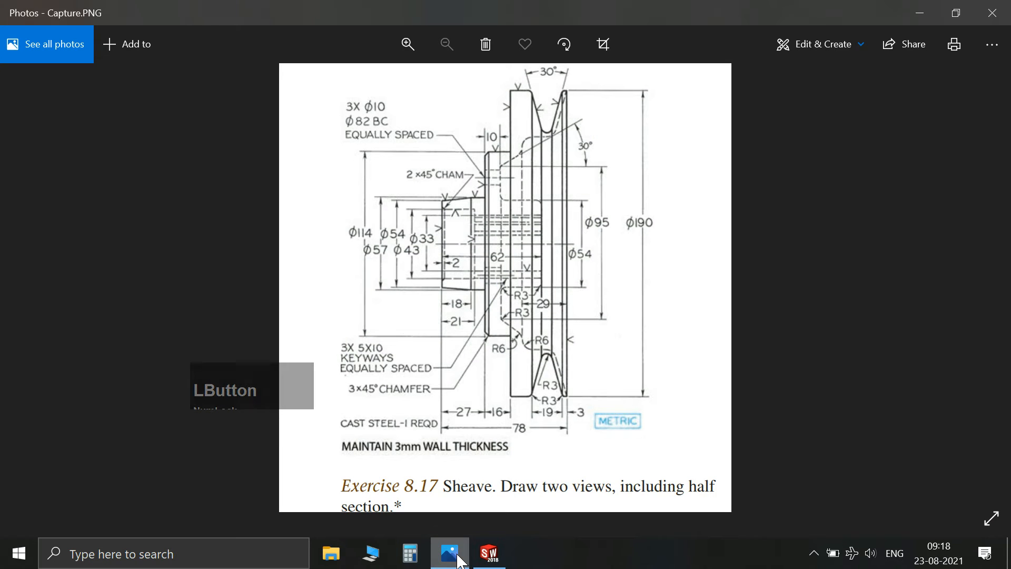
click(458, 561)
click(58, 53)
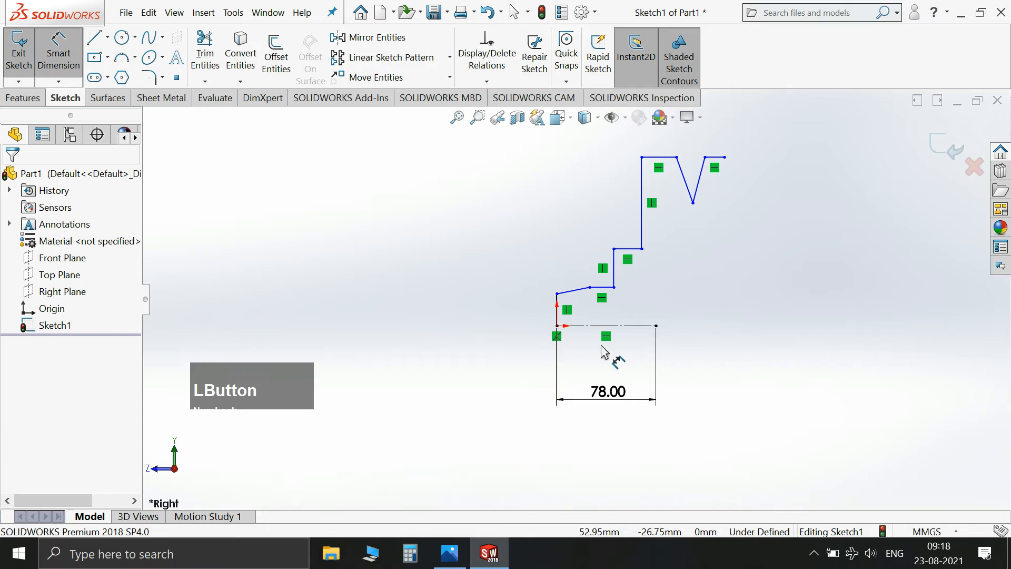
click(582, 327)
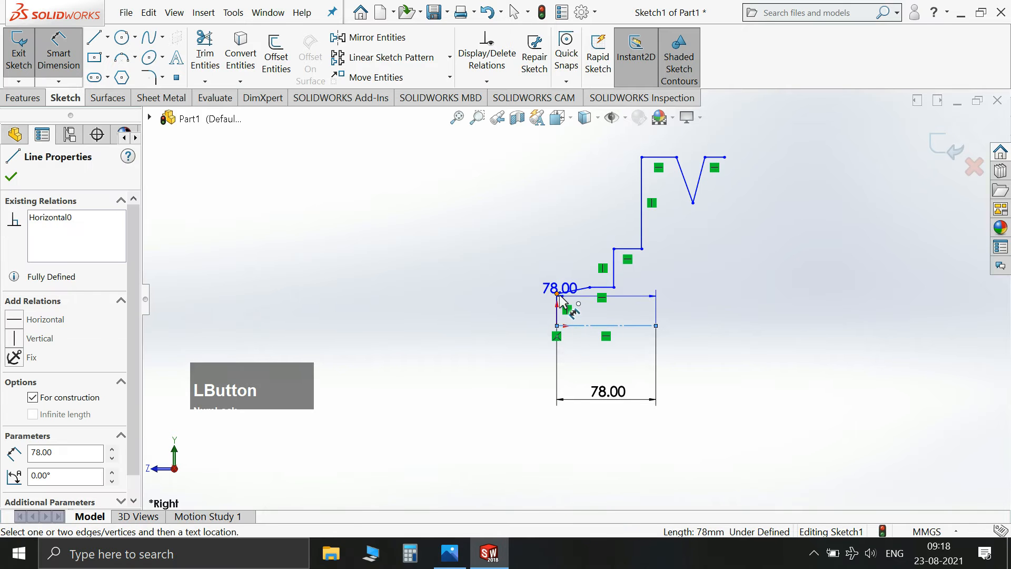
click(558, 294)
click(498, 329)
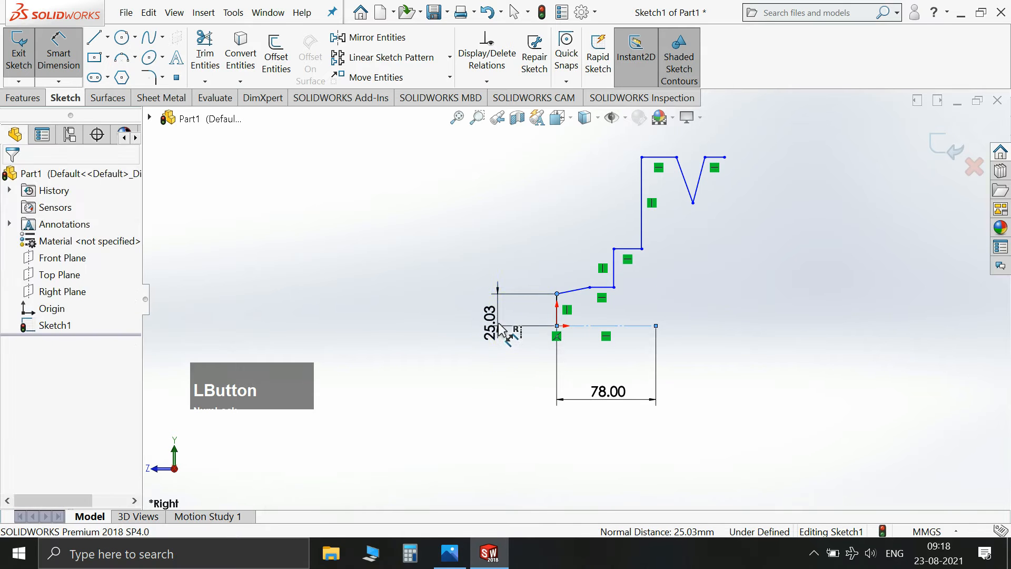
key(Return)
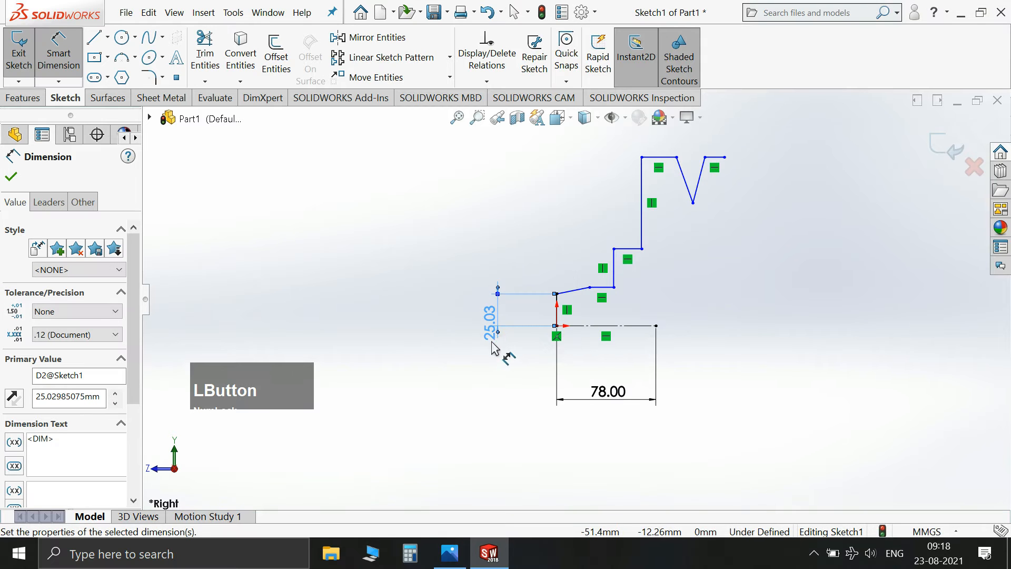
key(Delete)
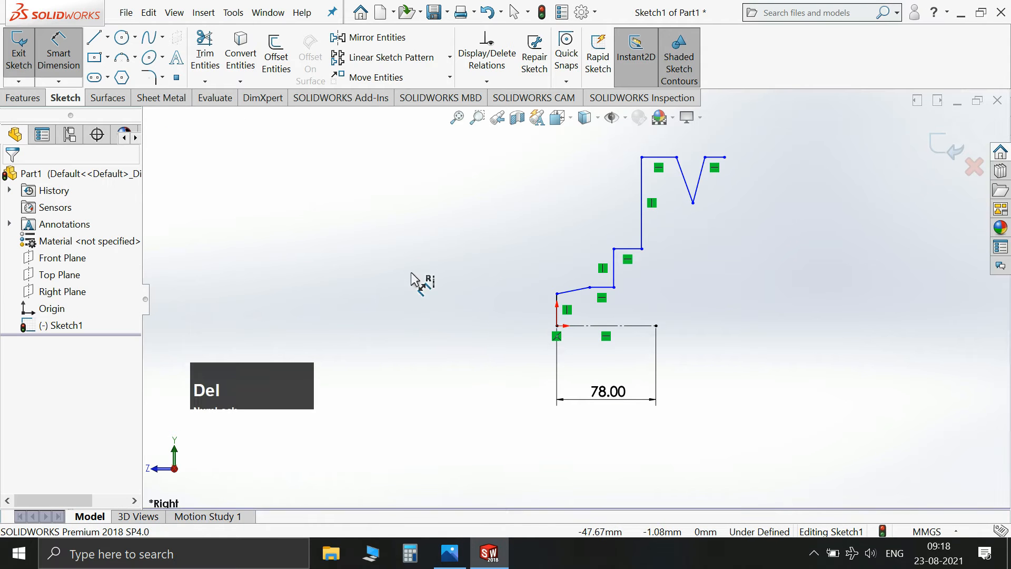
Step: Add a 54 mm diameter dimension between the top point of the hub's first vertical edge and the centerline
click(558, 294)
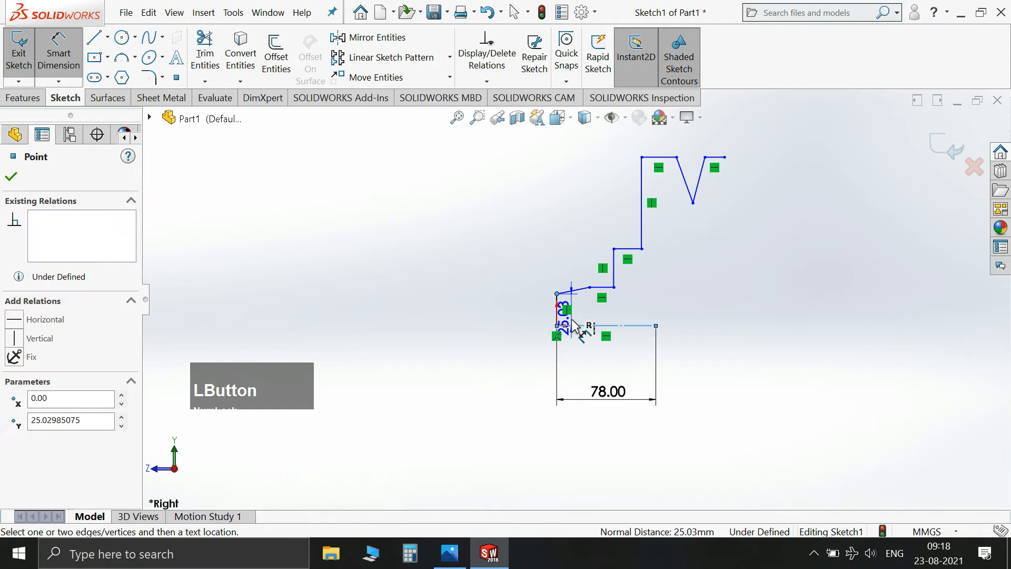
click(582, 326)
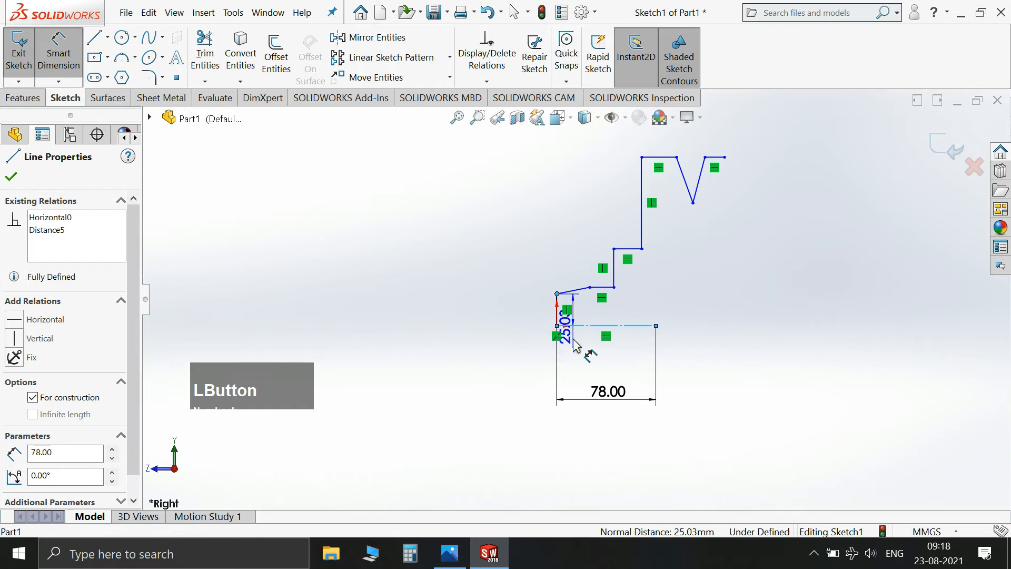
click(506, 345)
text(54)
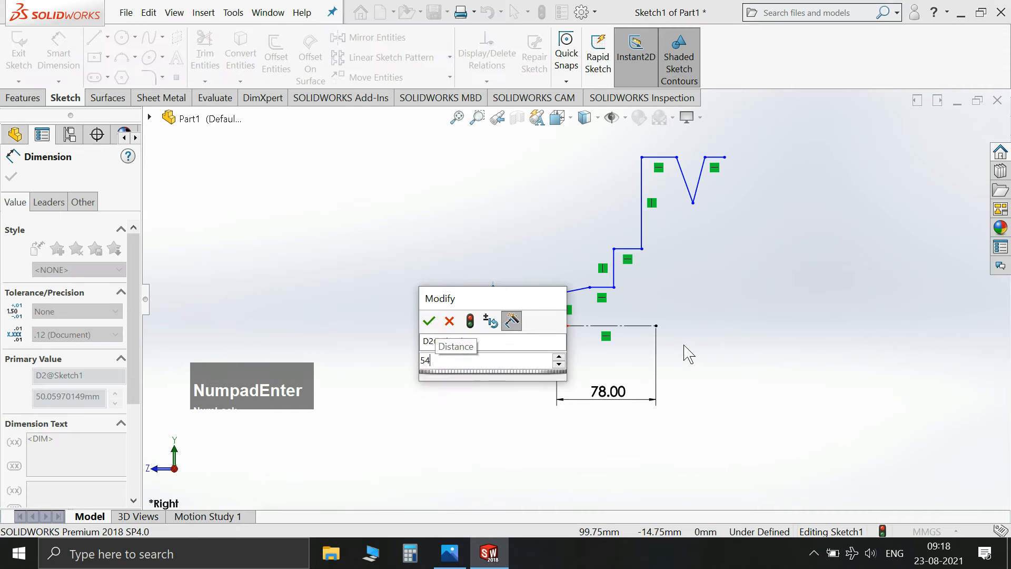
key(Return)
Step: Add a 57 mm diameter dimension between the hub's horizontal edge after the taper and the centerline
click(600, 287)
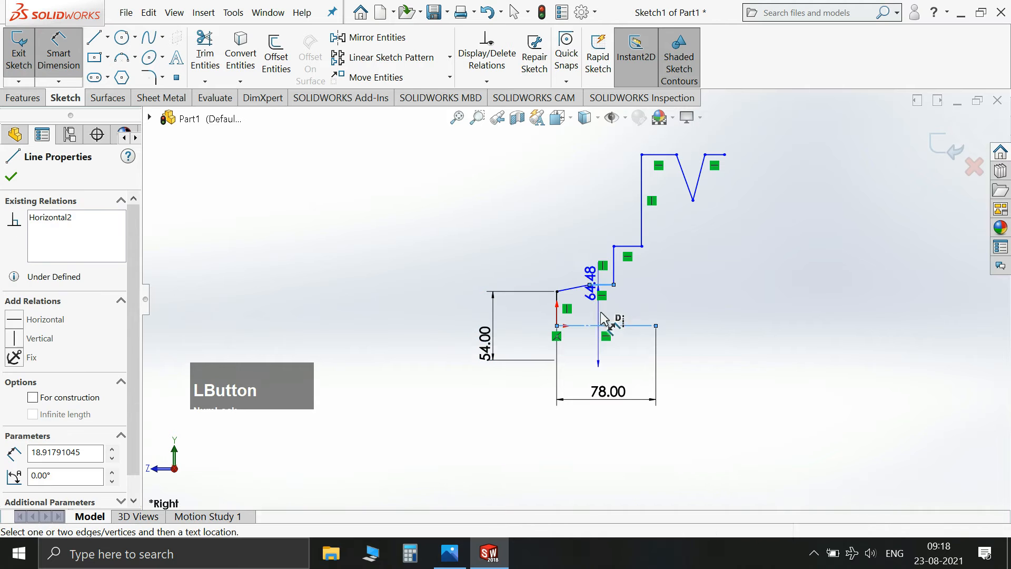
click(439, 326)
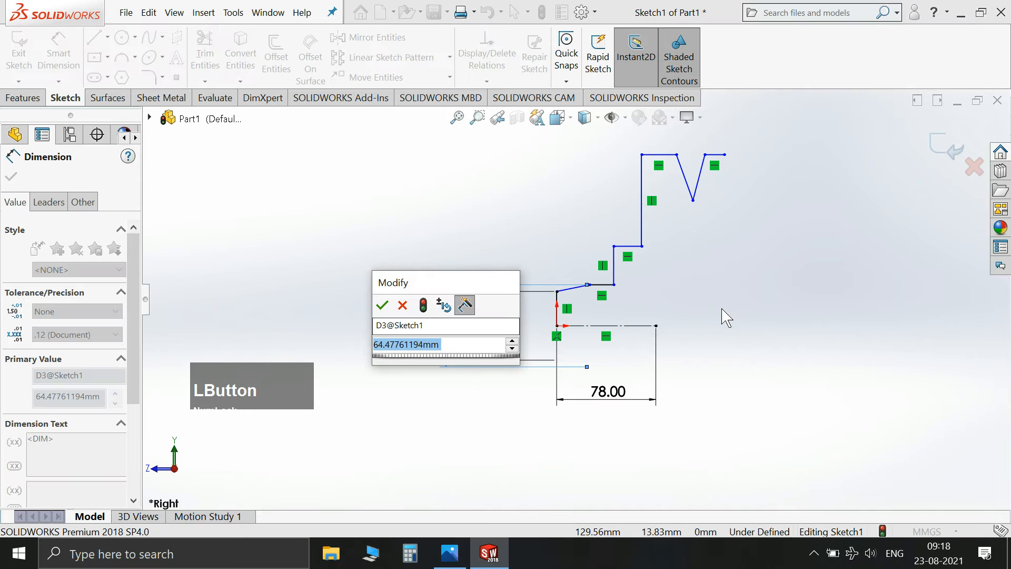
text(57)
key(Return)
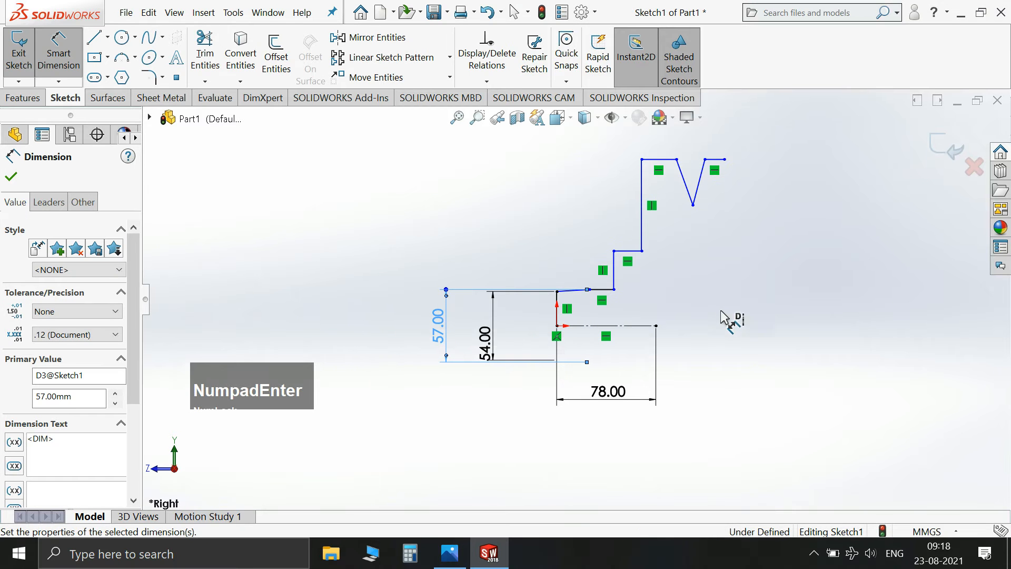
Step: Check the reference drawing in Photos and add a 114 mm diameter dimension between the middle step's horizontal edge and the centerline
click(450, 554)
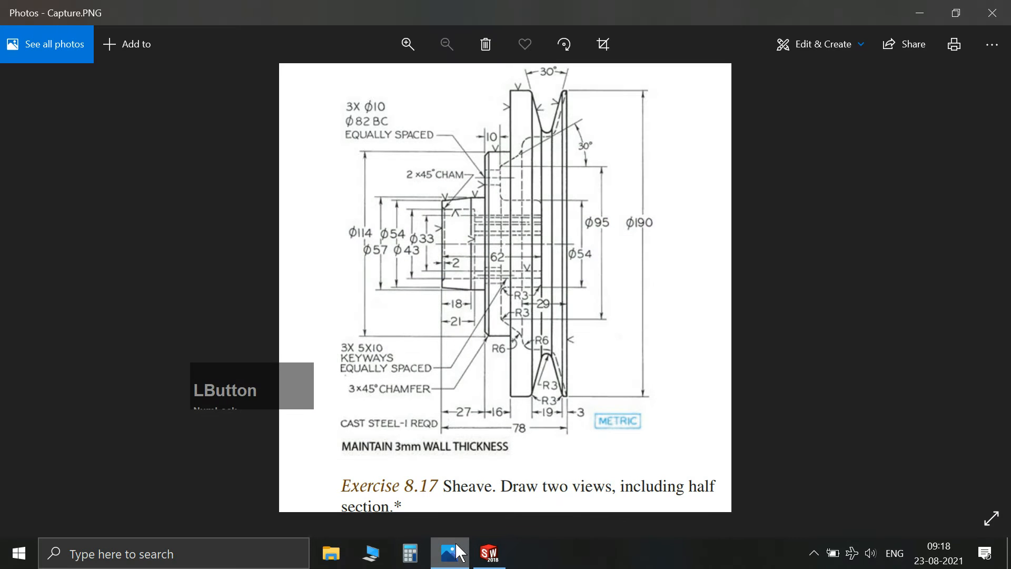
click(457, 552)
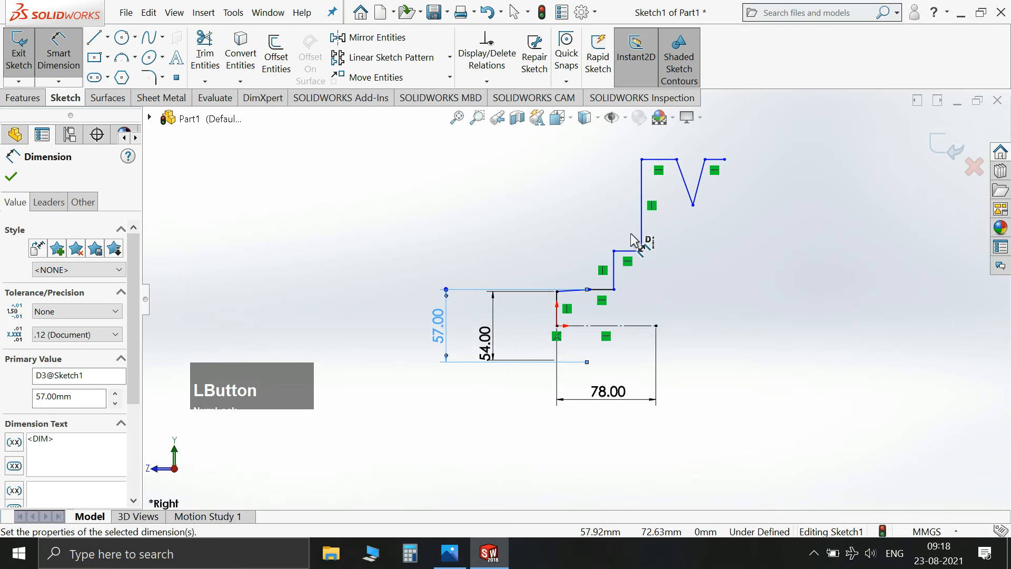
click(625, 251)
click(618, 325)
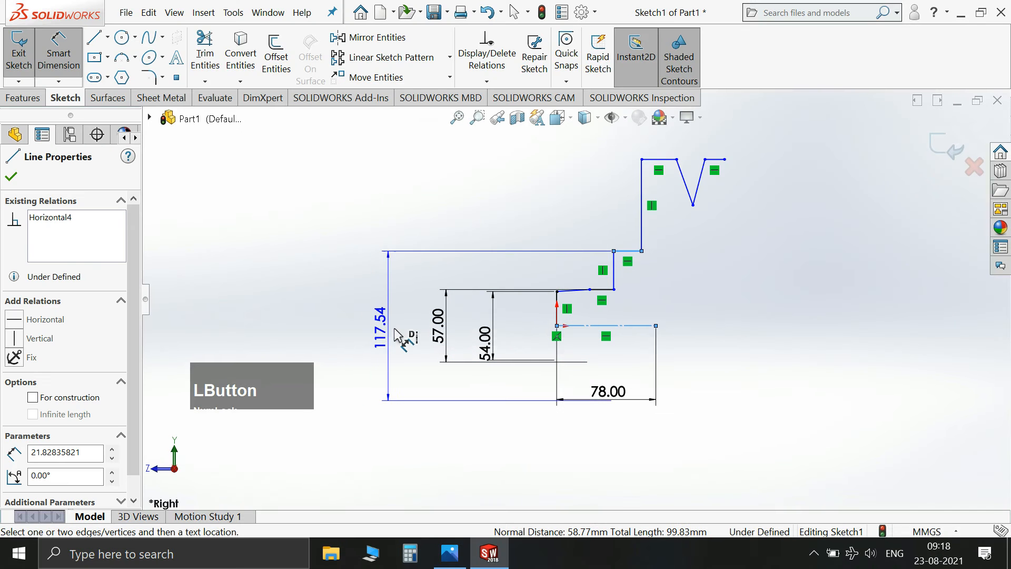
click(394, 327)
text(114)
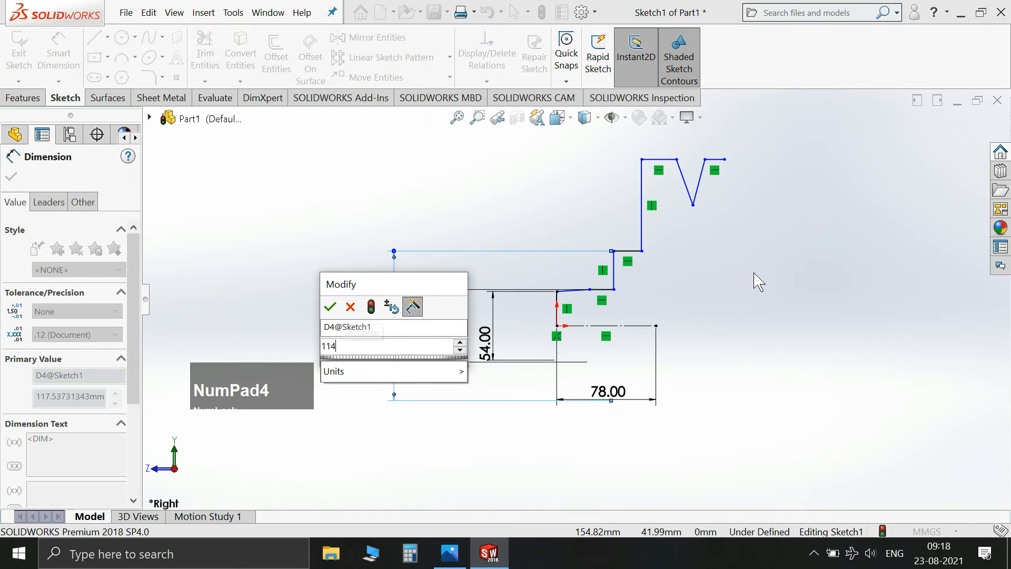
key(Return)
Step: Check the reference drawing in Photos and add an 18 mm horizontal dimension to the hub's tapered edge
click(457, 554)
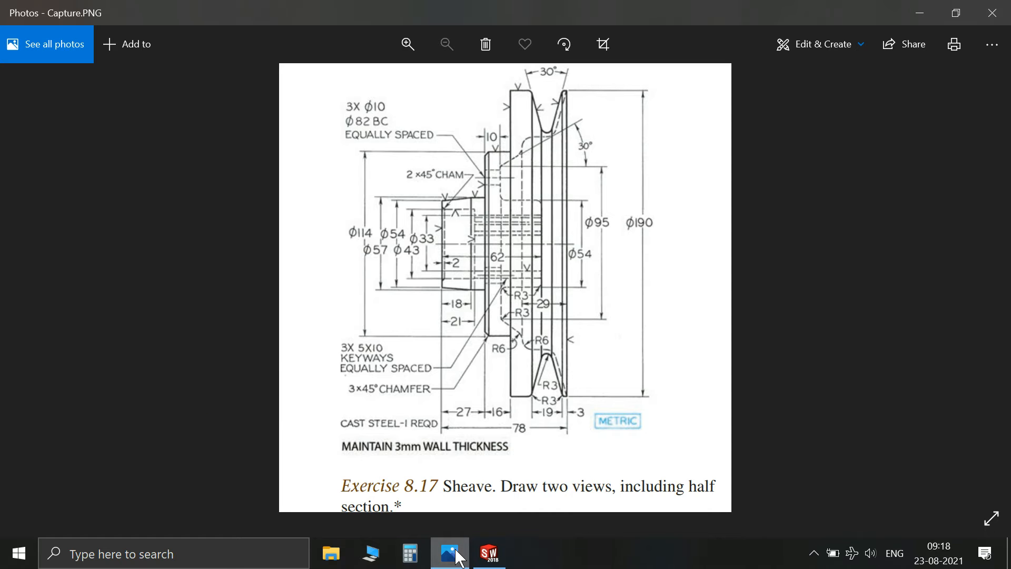
click(450, 553)
click(579, 290)
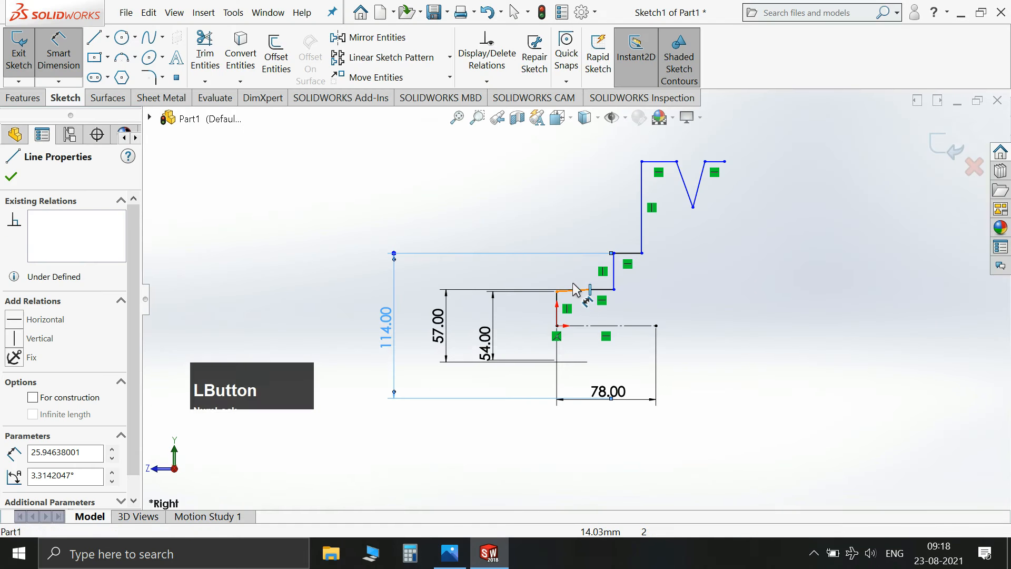
key(Escape)
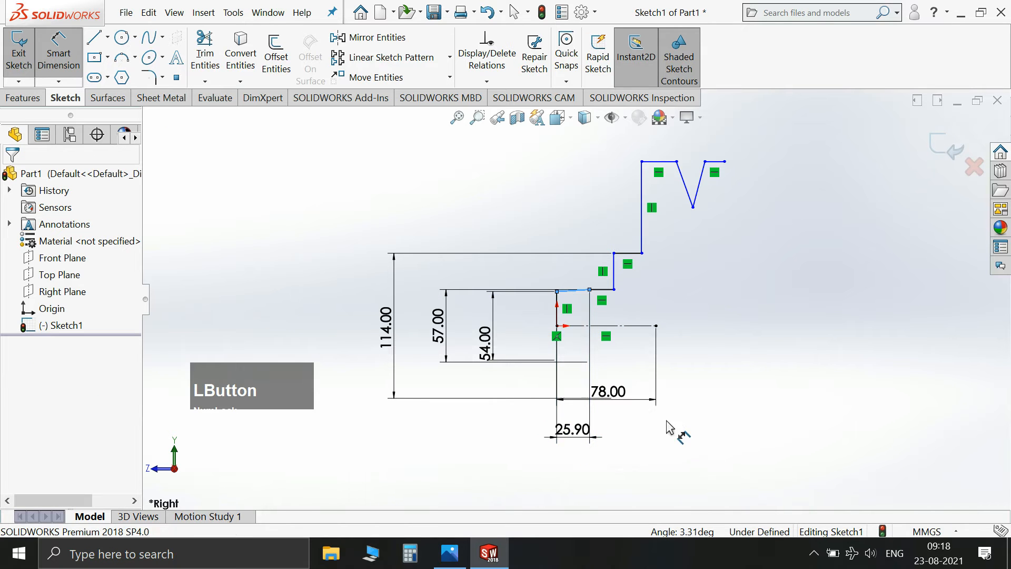
click(575, 445)
text(18)
key(Return)
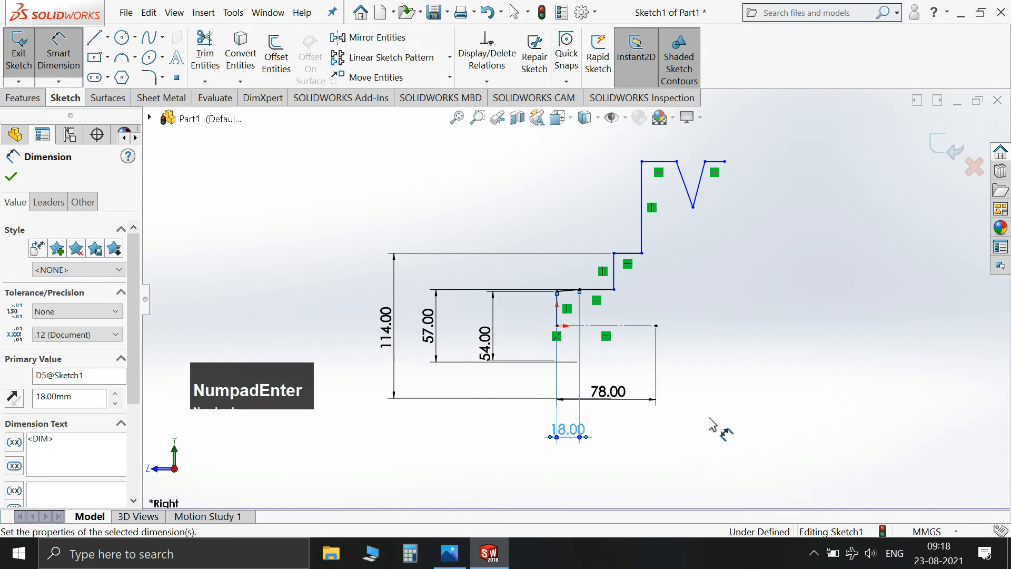
Step: Check the reference drawing in Photos and add a 27 mm horizontal dimension from the origin to the hub's end point at the middle step
click(449, 554)
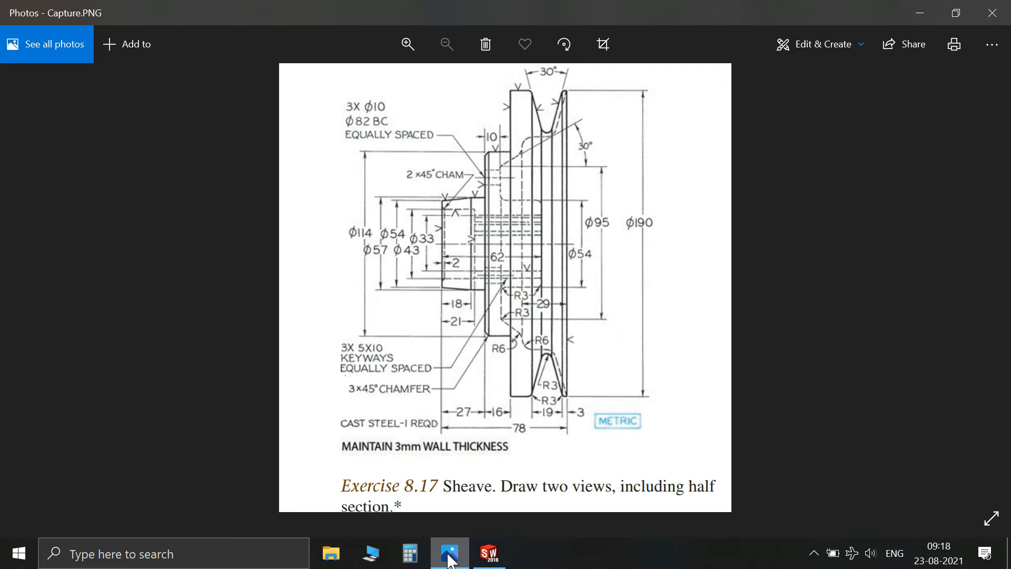
click(449, 557)
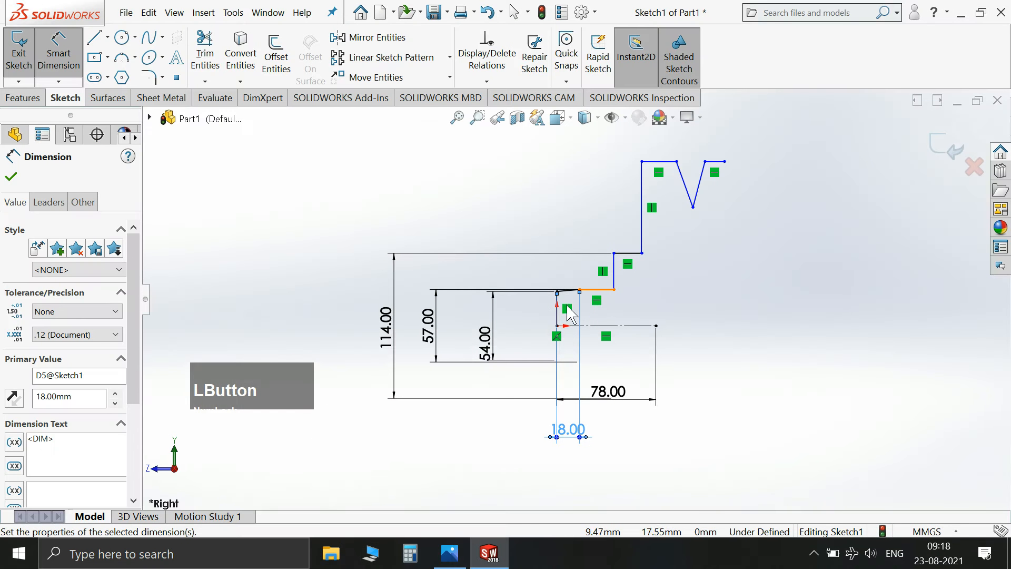
click(558, 326)
click(614, 290)
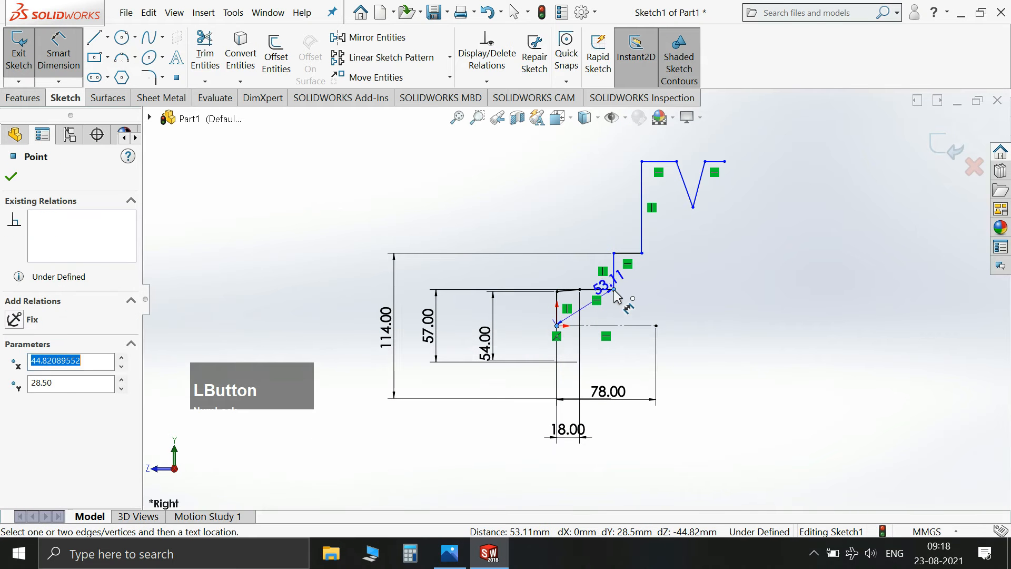
click(640, 466)
text(27)
key(Return)
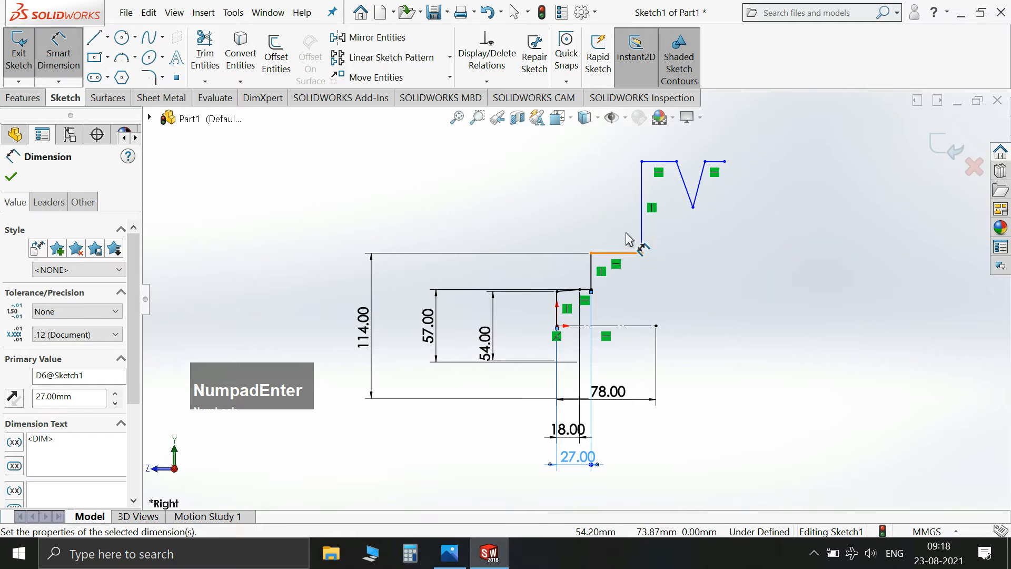
Step: Add a 16 mm length dimension to the middle step's horizontal edge
click(622, 253)
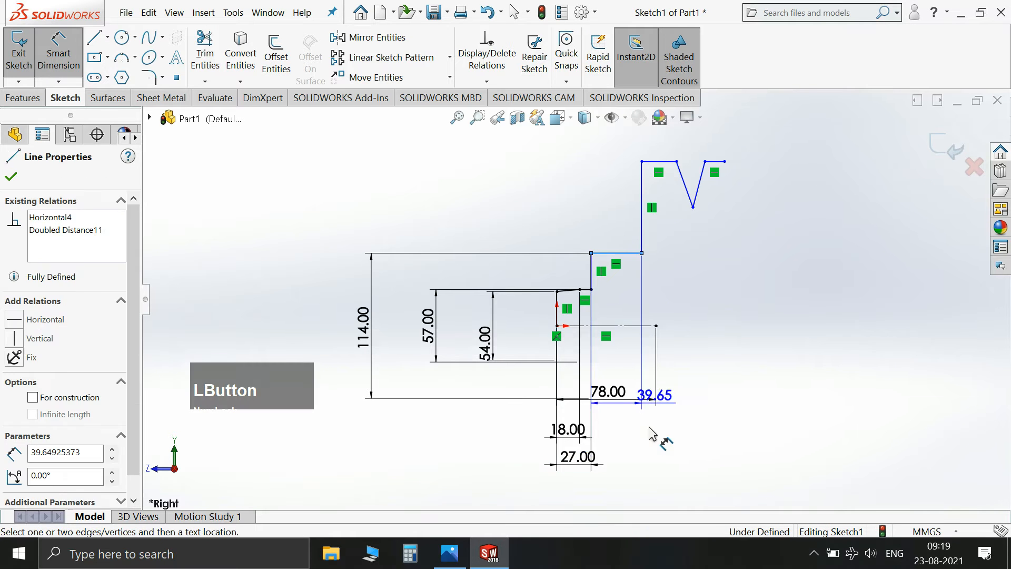
click(616, 506)
text(16)
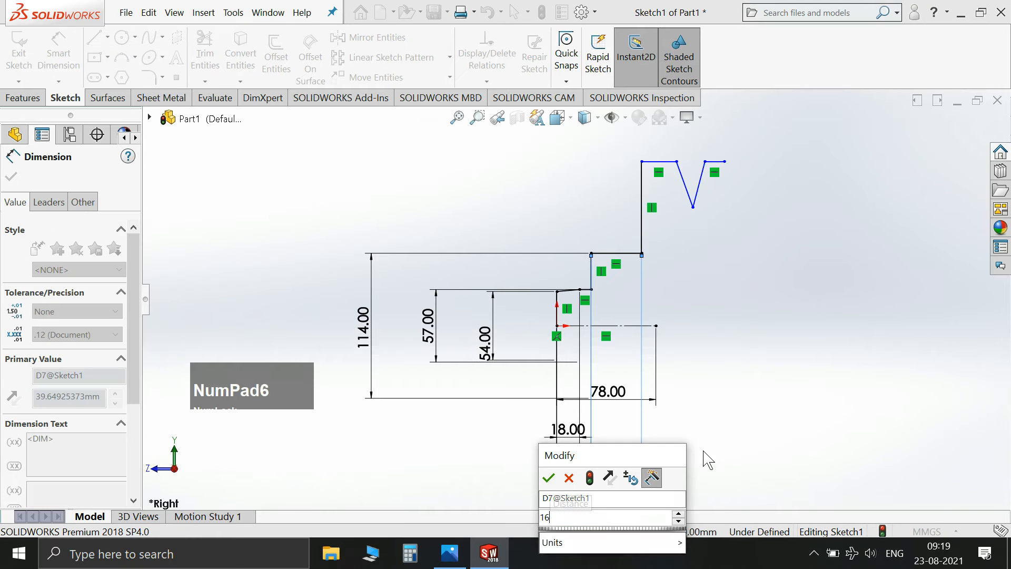
key(Return)
Step: Check the reference drawing in Photos and add a 19 mm width dimension between the two upper points of the V-groove
click(459, 559)
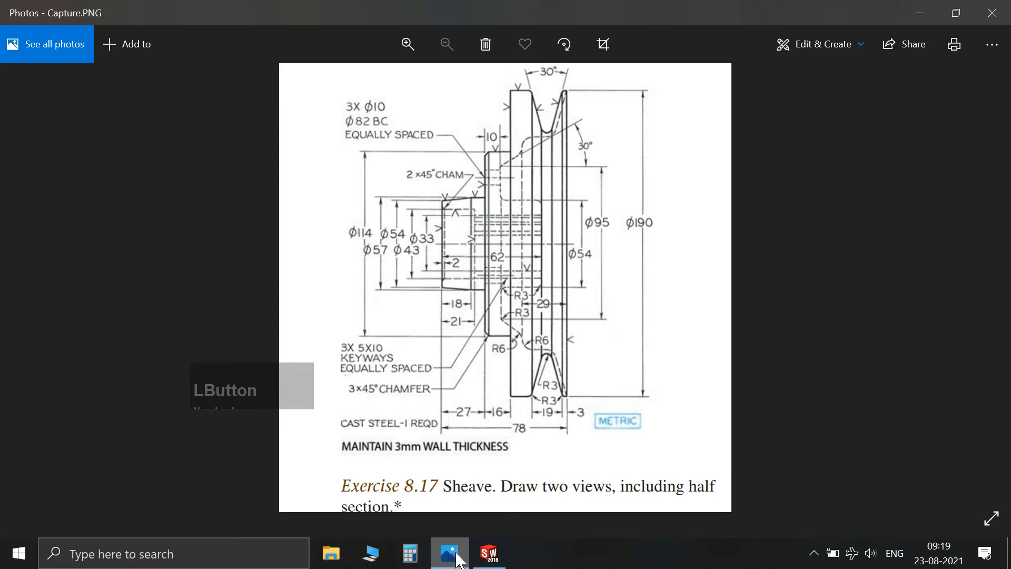
click(459, 559)
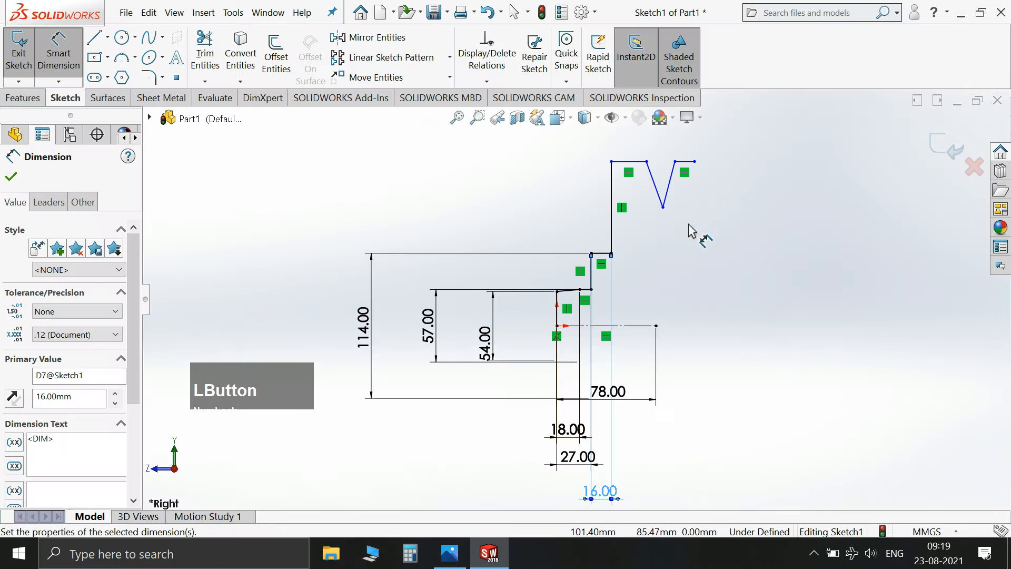
scroll(669, 201, up, 2)
scroll(604, 232, down, 4)
scroll(603, 232, down, 4)
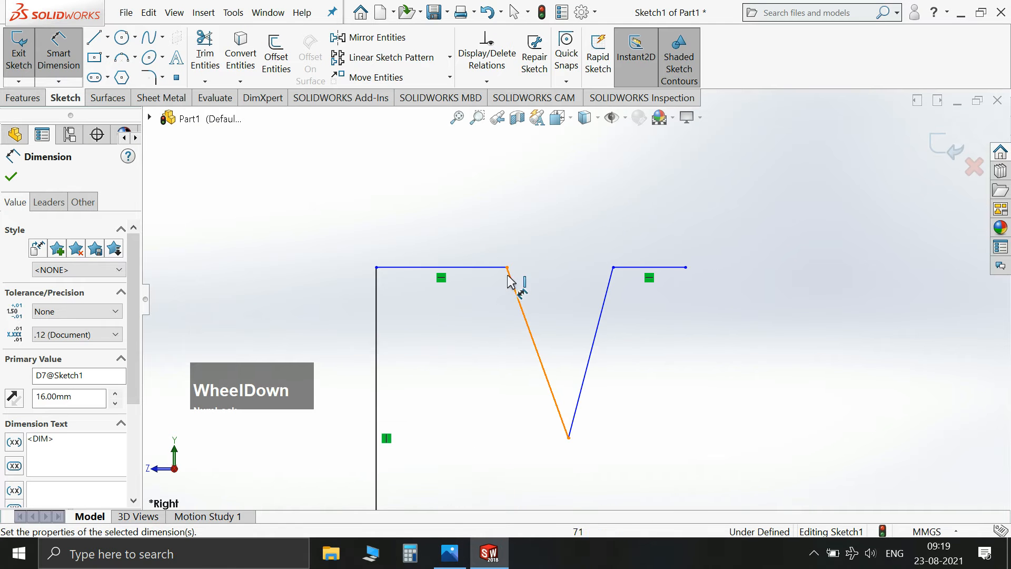
click(507, 268)
click(614, 267)
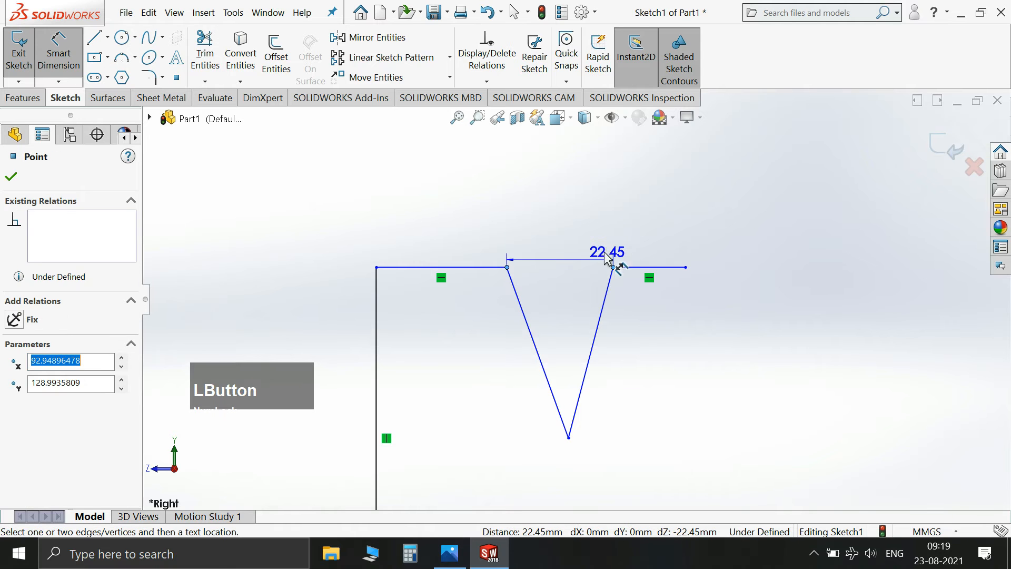
click(584, 182)
text(15)
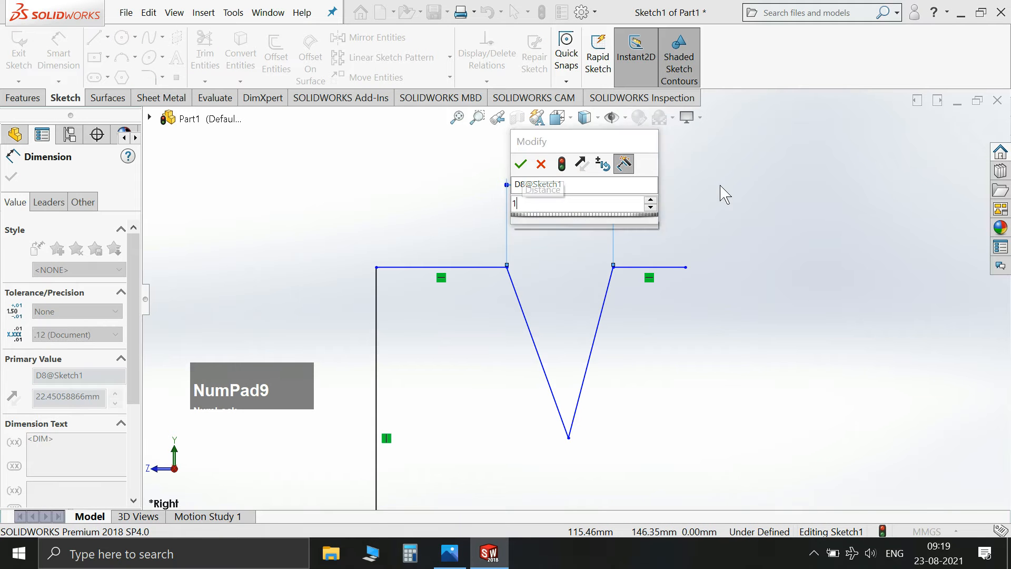
key(Return)
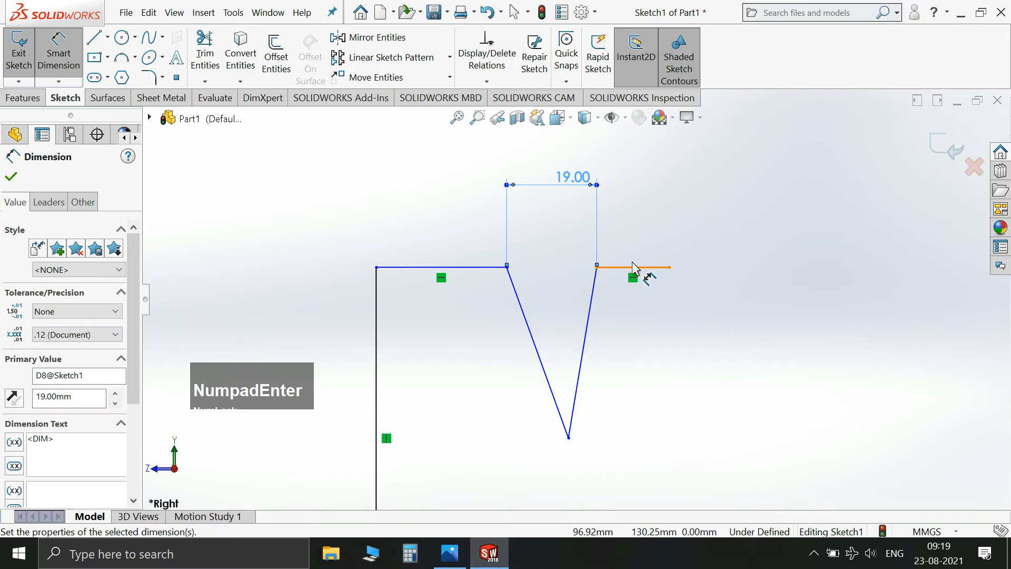
Step: Add a 3 mm length dimension to the short horizontal rim edge beyond the V-groove
click(633, 274)
click(831, 193)
text(3)
key(Return)
key(Escape)
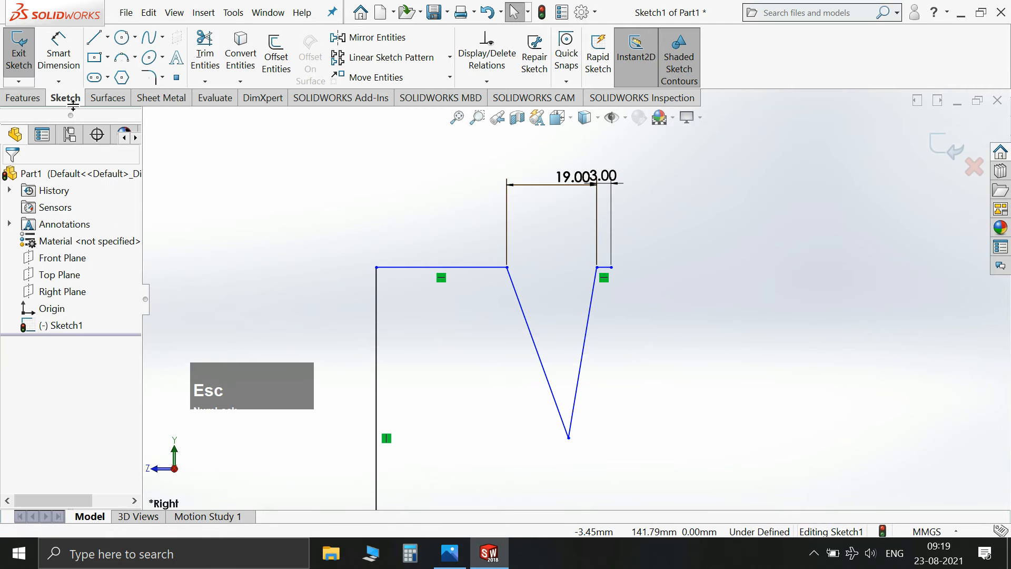
Step: Draw a vertical centerline upward from the lowest point of the V-groove, ending inside the groove
click(108, 38)
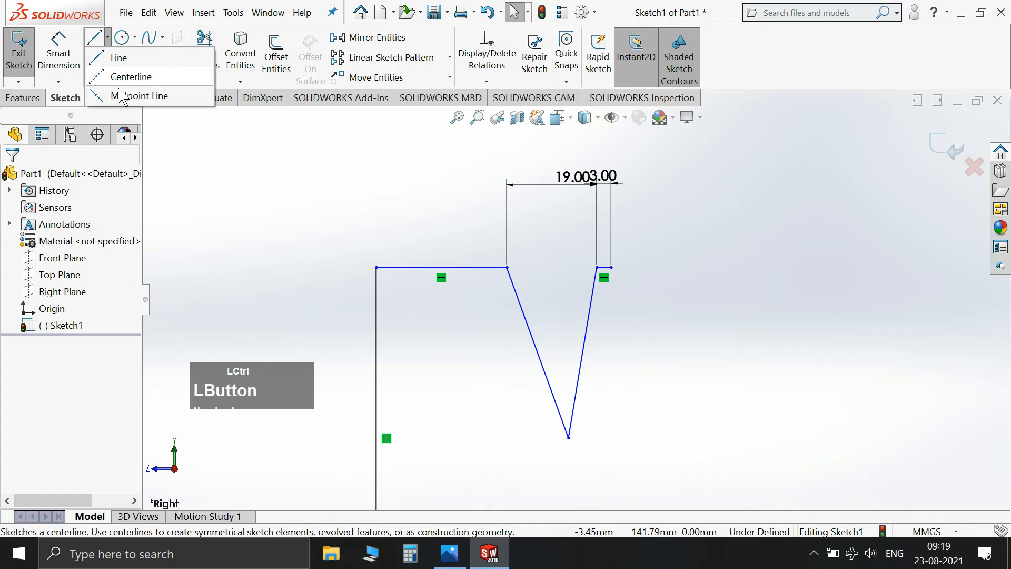
click(129, 75)
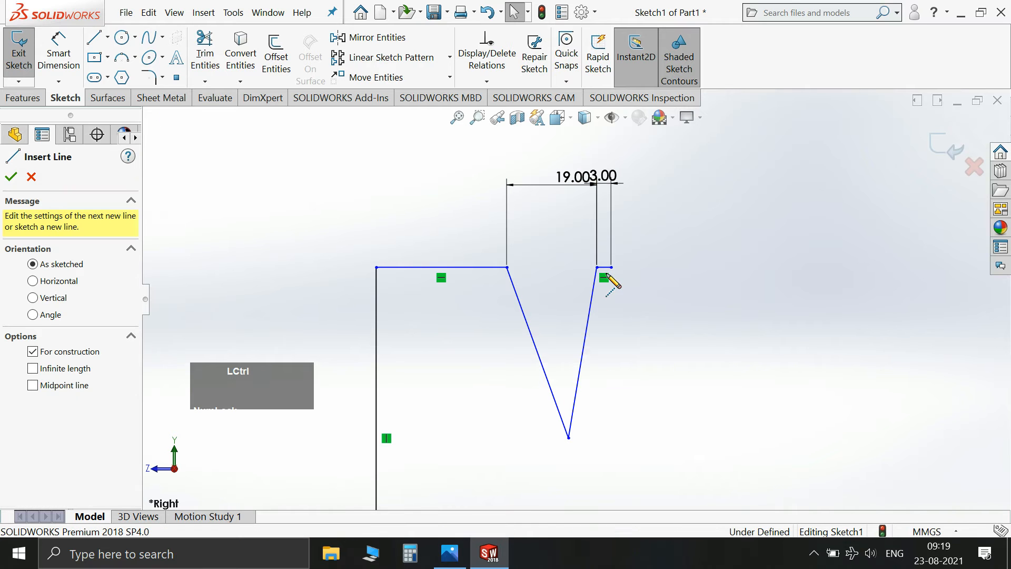
click(569, 438)
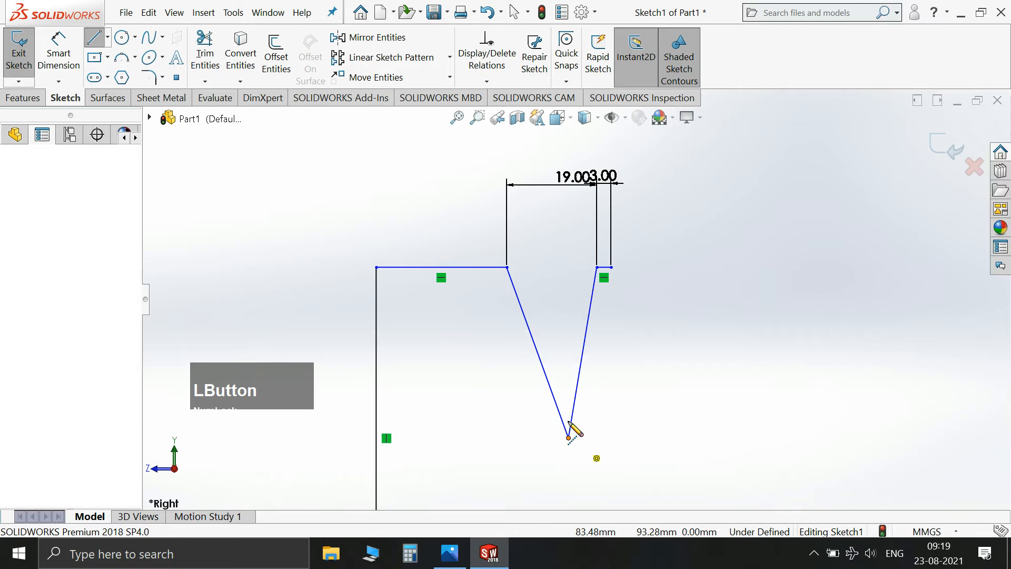
click(569, 324)
key(Escape)
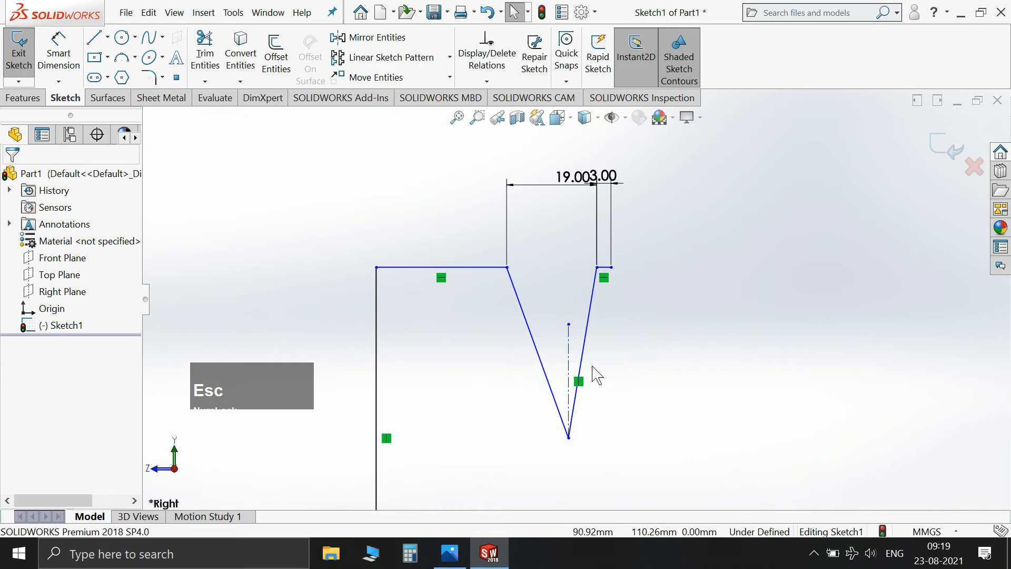
Step: Add a 15° angle dimension between the groove's vertical centerline and the flank adjoining the short rim edge
click(59, 58)
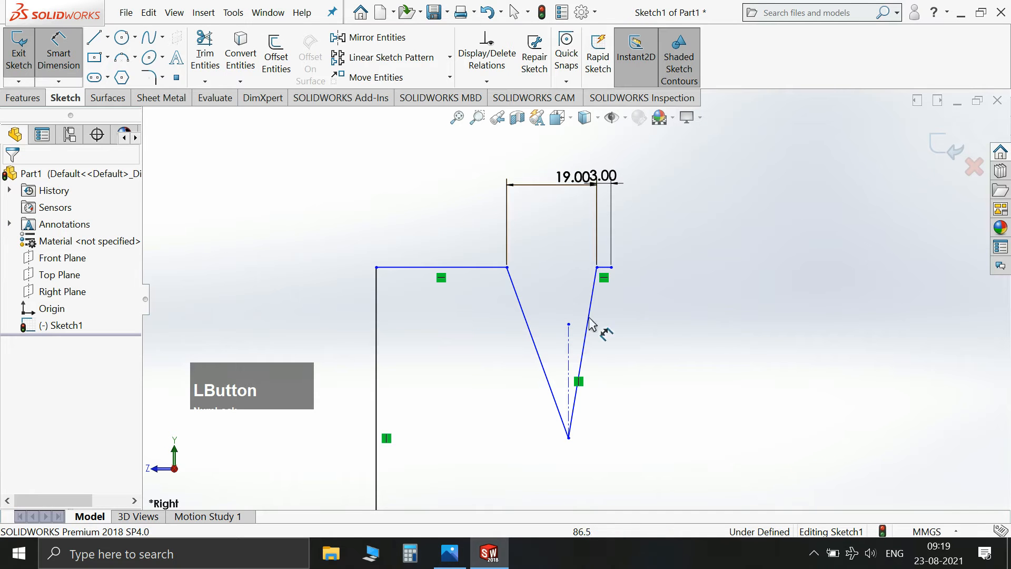
click(568, 345)
click(590, 311)
click(584, 299)
text(15)
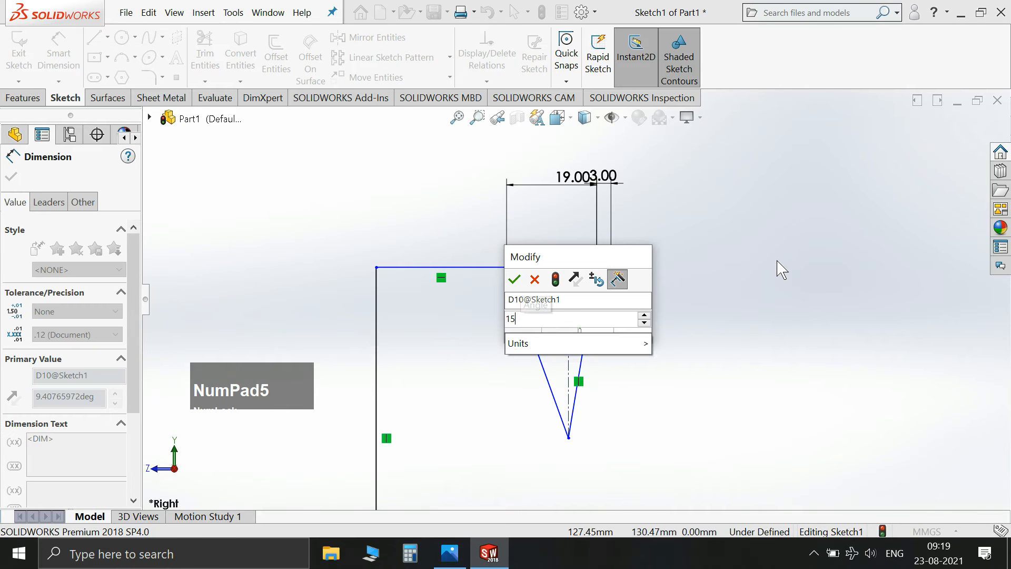
key(Return)
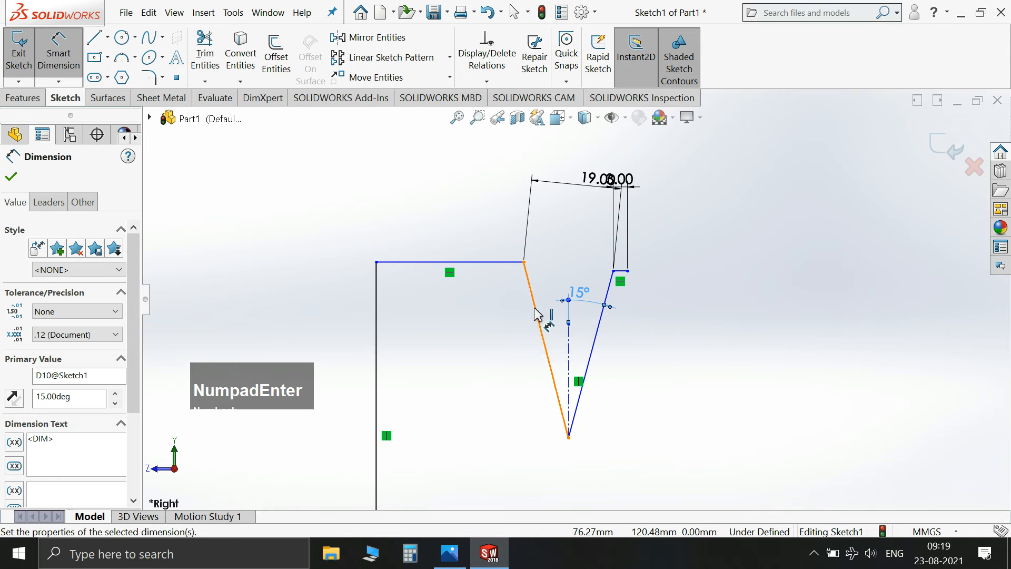
Step: Add a 30° angle dimension between the two flanks of the V-groove
click(535, 315)
click(601, 316)
click(579, 289)
text(30)
key(Return)
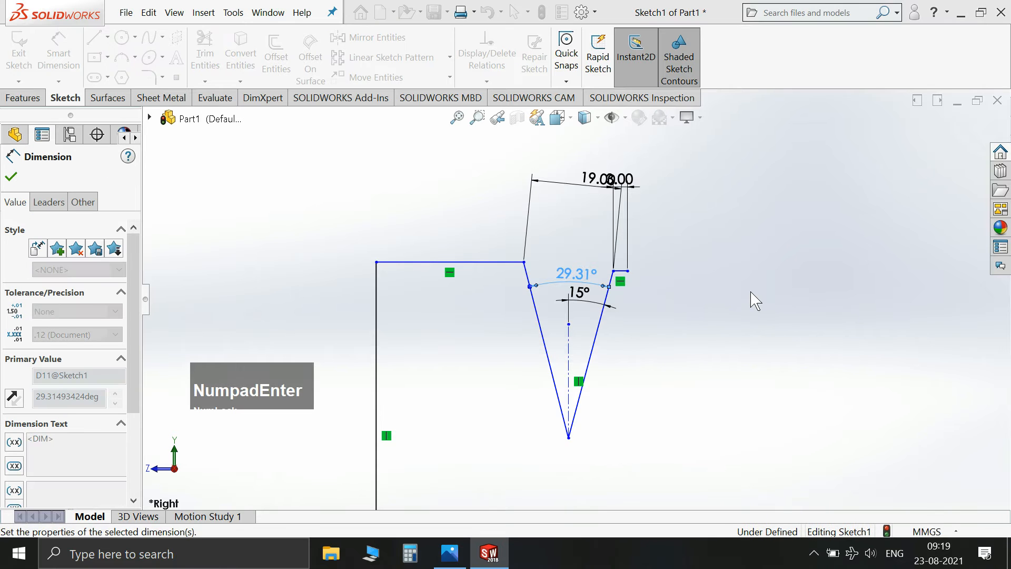
key(Escape)
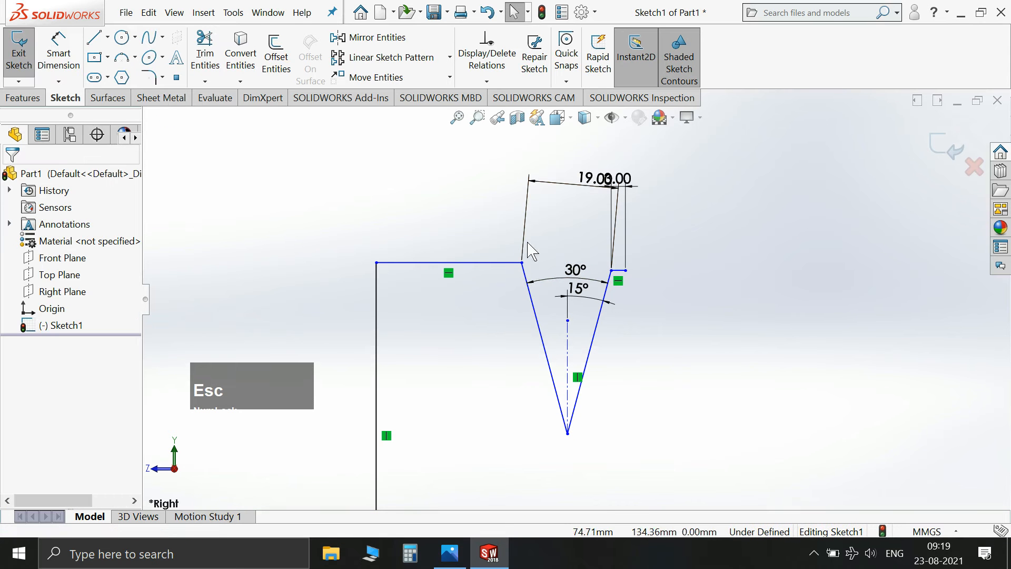
Step: Apply a Horizontal relation between the two upper points of the V-groove
click(523, 262)
ctrl+click(611, 271)
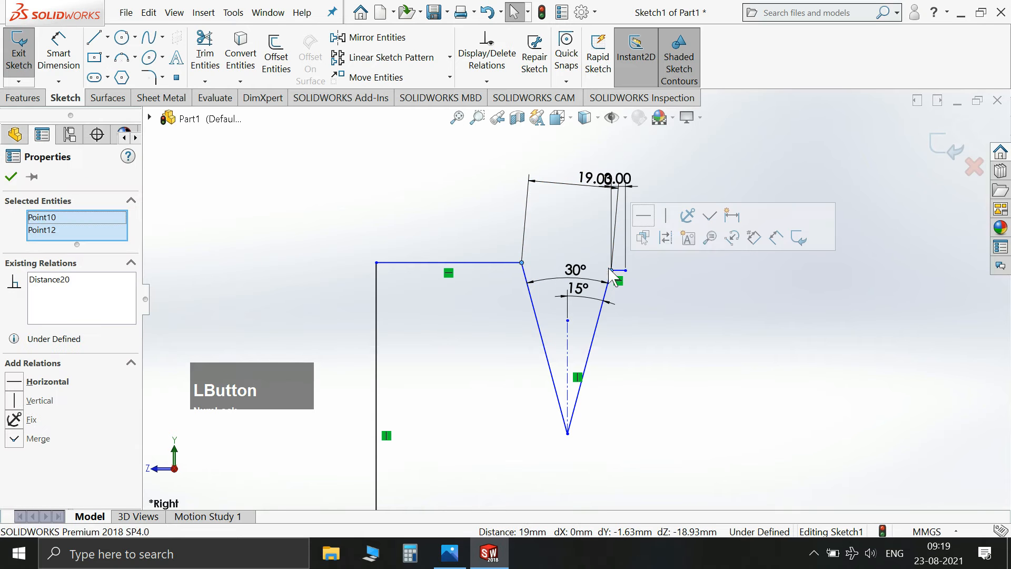
click(645, 217)
click(670, 288)
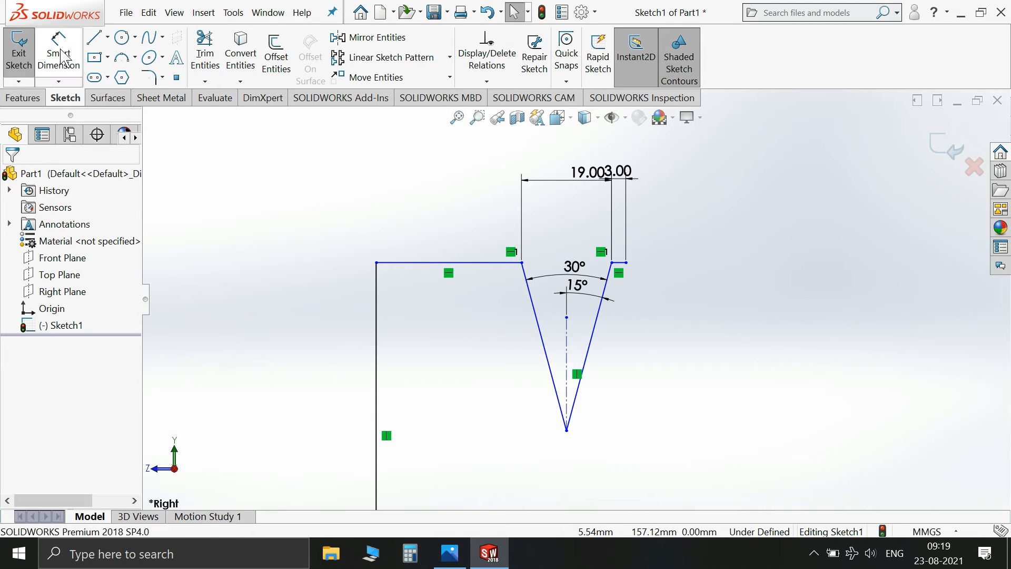
Step: Apply a Vertical relation between the free end of the 78 mm centerline and the outer end point of the short rim edge
scroll(611, 190, up, 3)
scroll(576, 299, up, 2)
ctrl+click(565, 494)
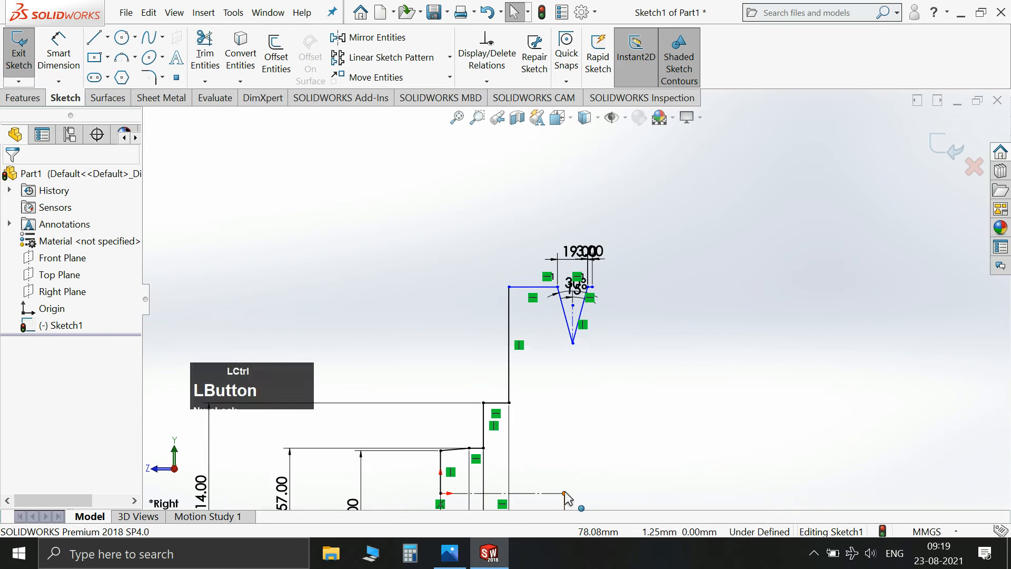
ctrl+click(592, 288)
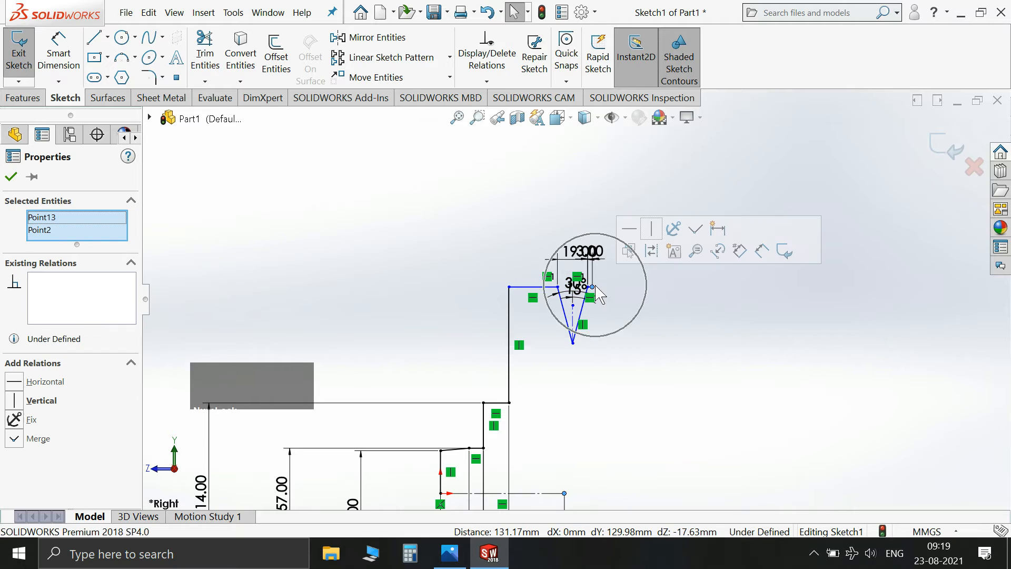
click(596, 368)
scroll(559, 295, down, 5)
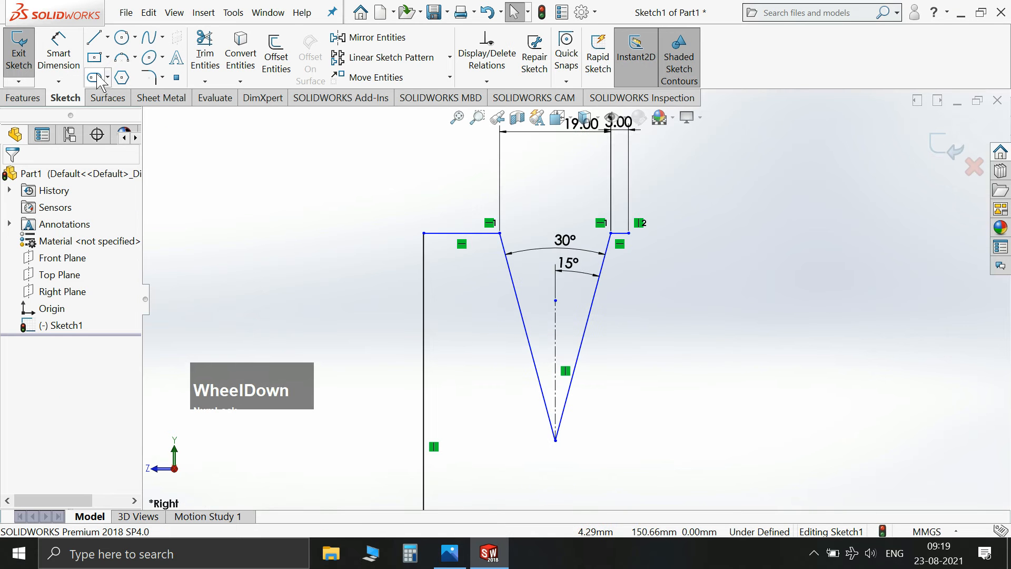
Step: Sketch a vertical line about 27 mm up from the centerline, then a horizontal line about 15 mm back toward the hub
click(95, 38)
scroll(580, 286, up, 4)
scroll(553, 451, down, 5)
scroll(368, 310, up, 2)
scroll(368, 309, down, 2)
click(456, 552)
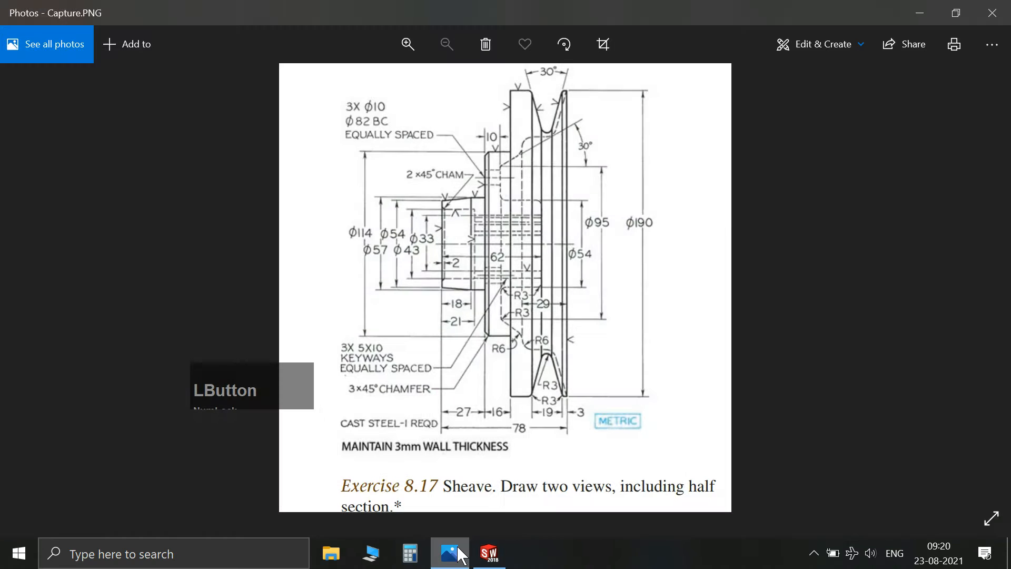
click(456, 553)
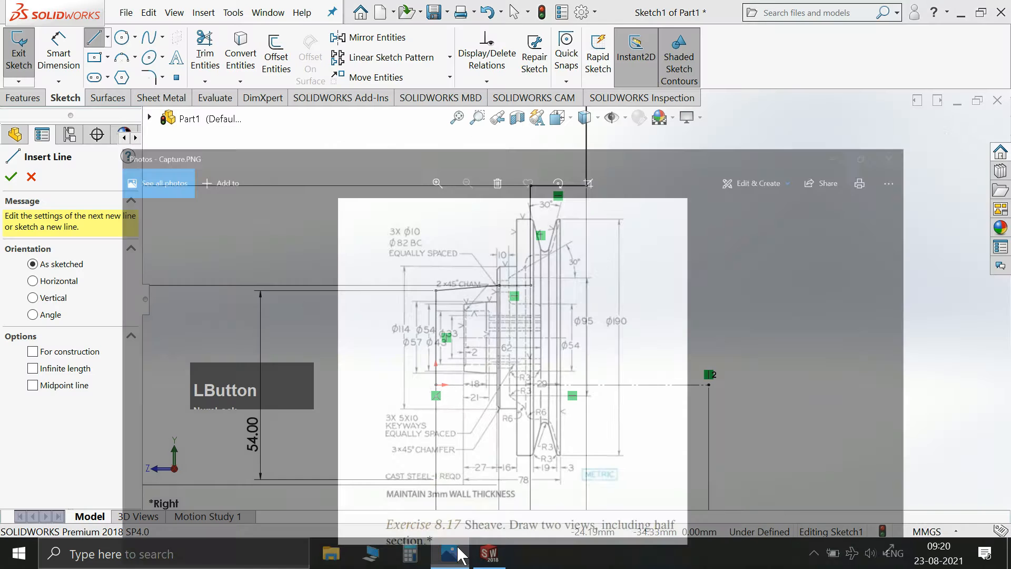
click(625, 385)
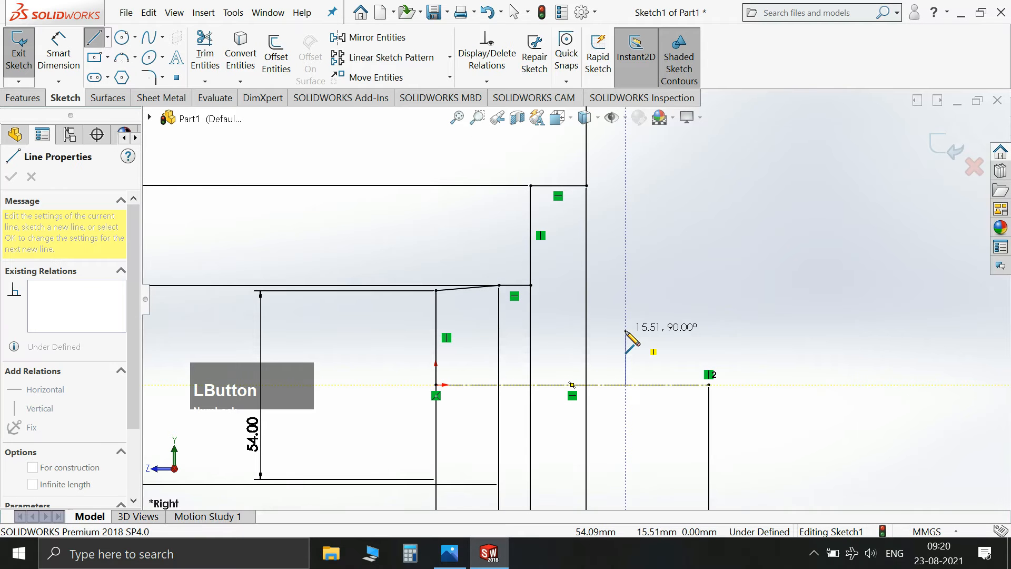
click(627, 290)
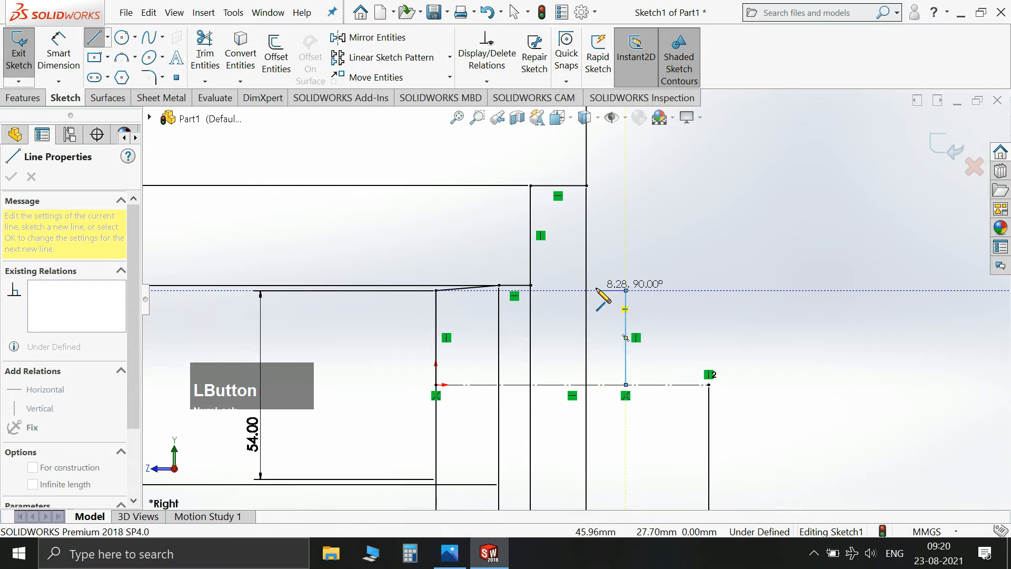
click(575, 290)
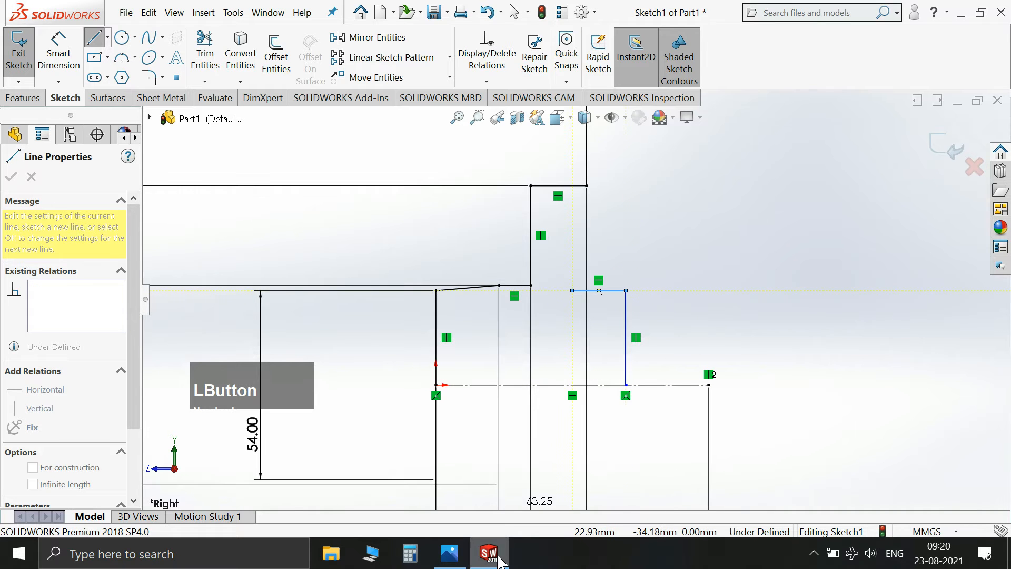
Step: Continue the inner profile with a vertical line about 19 mm high, an outward-sloping line and two tangent arcs, the second about R12
click(451, 554)
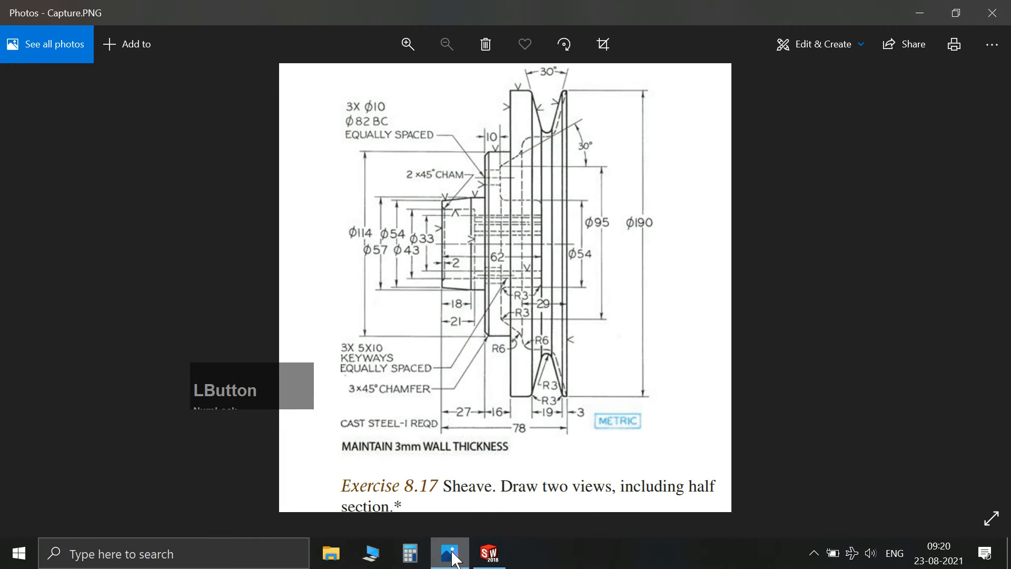
click(451, 554)
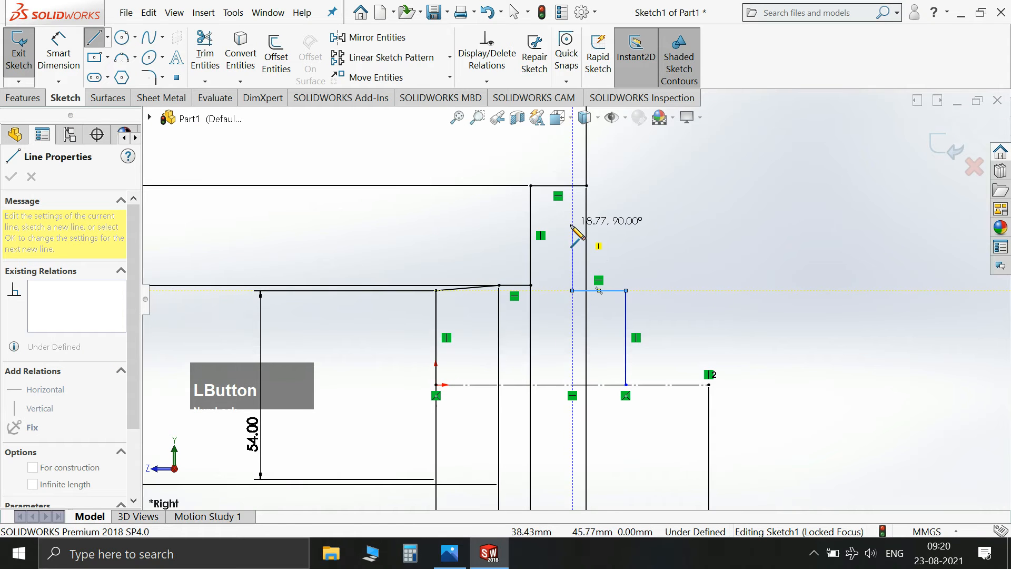
click(573, 224)
click(614, 198)
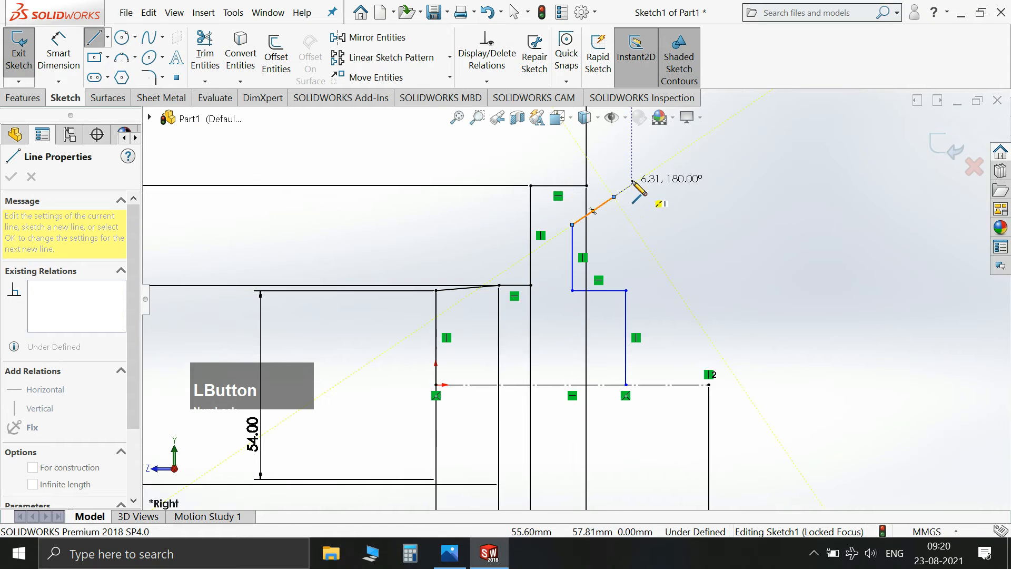
click(625, 186)
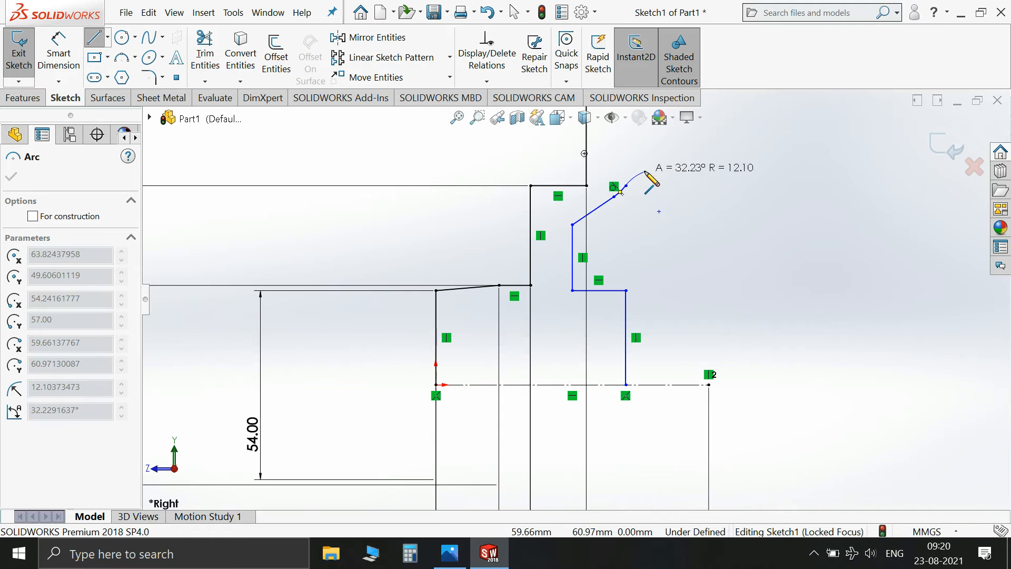
click(645, 172)
Step: Finish the inner profile chain with a horizontal line about 13 mm long from the end of the upper arc
click(451, 563)
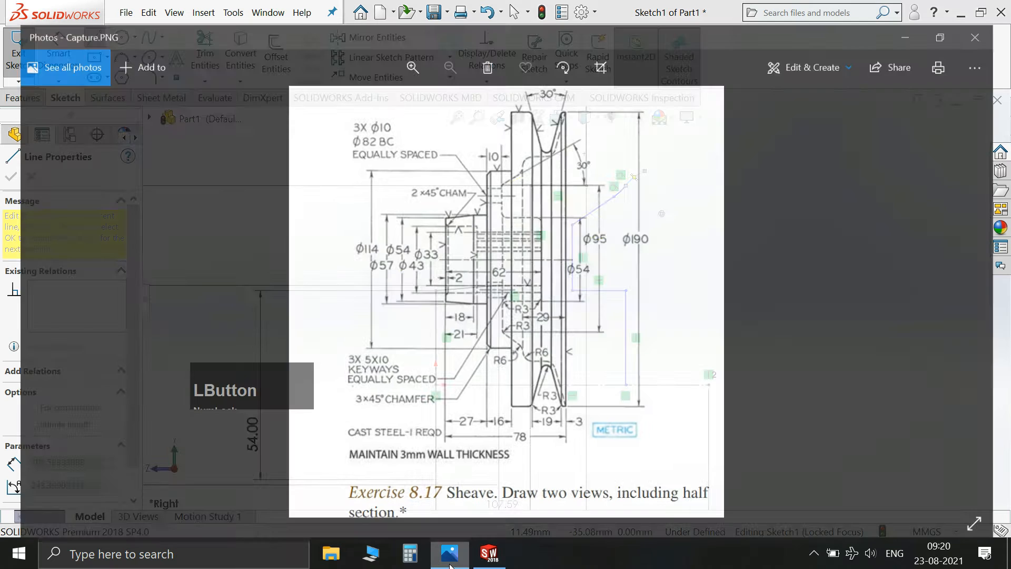
click(451, 563)
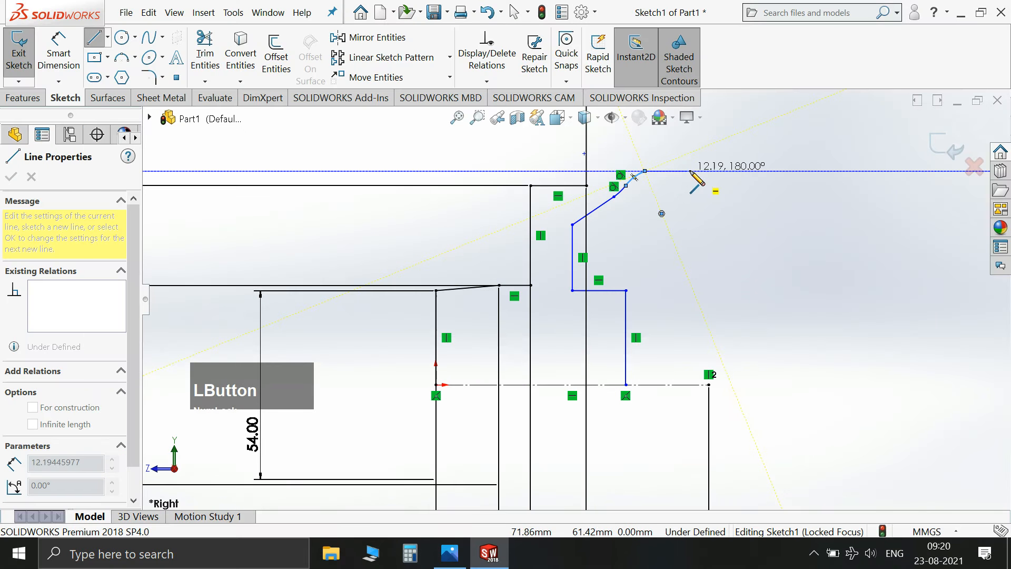
click(452, 553)
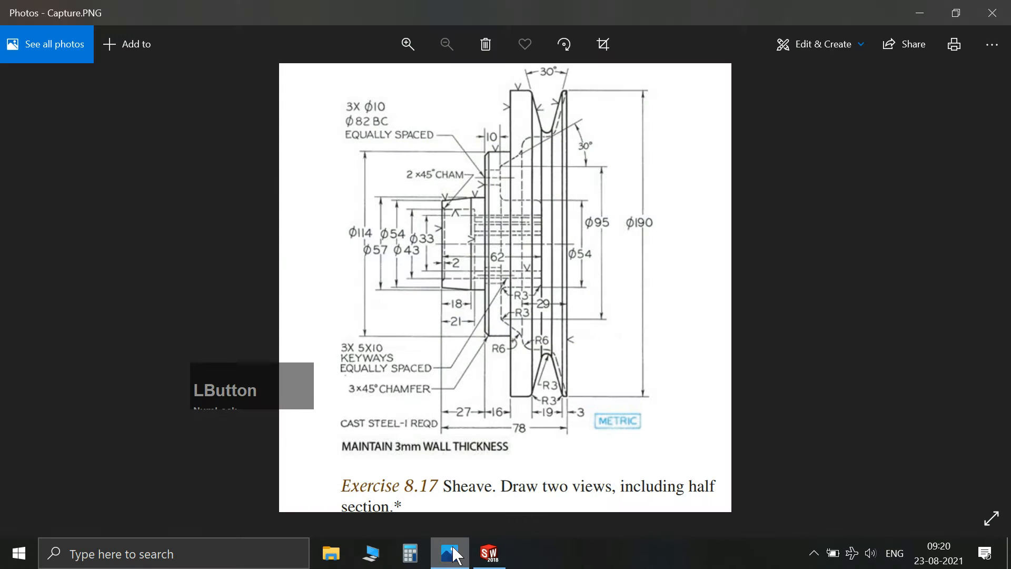
click(452, 554)
scroll(730, 378, up, 3)
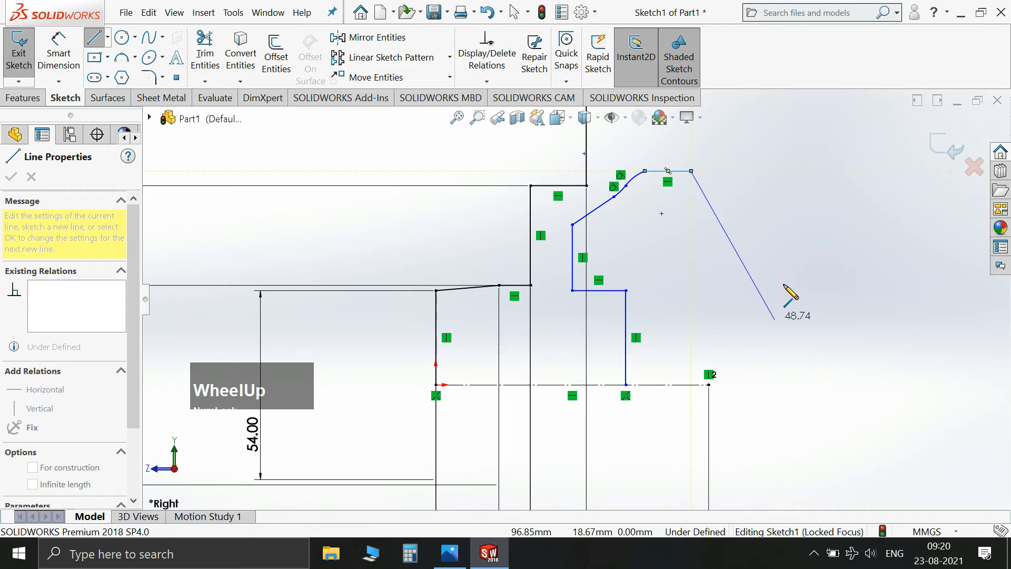
scroll(642, 210, down, 4)
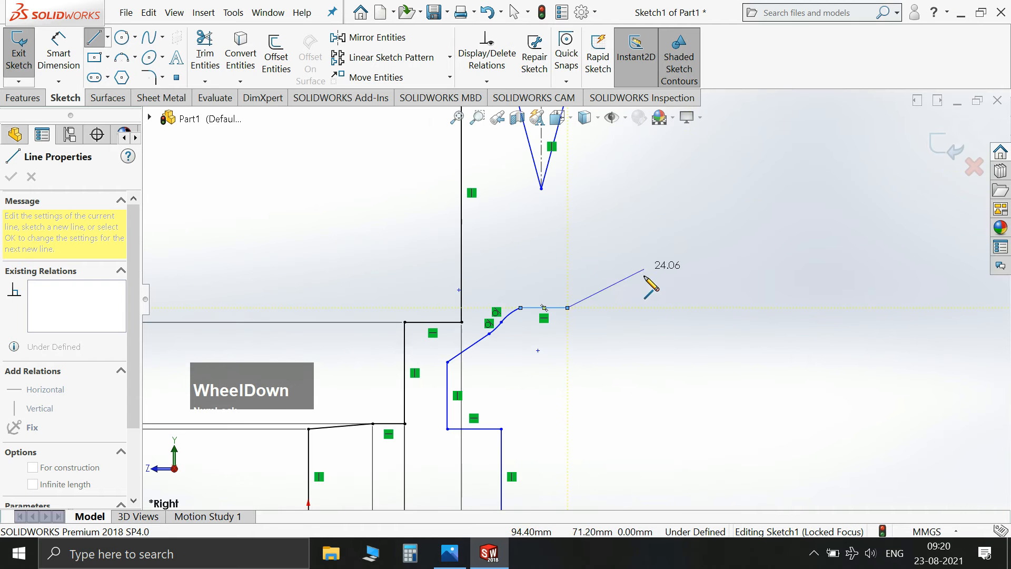
key(Escape)
Step: Add a 190 mm diameter dimension between the outer rim edge and the horizontal centerline
scroll(538, 276, up, 2)
click(59, 62)
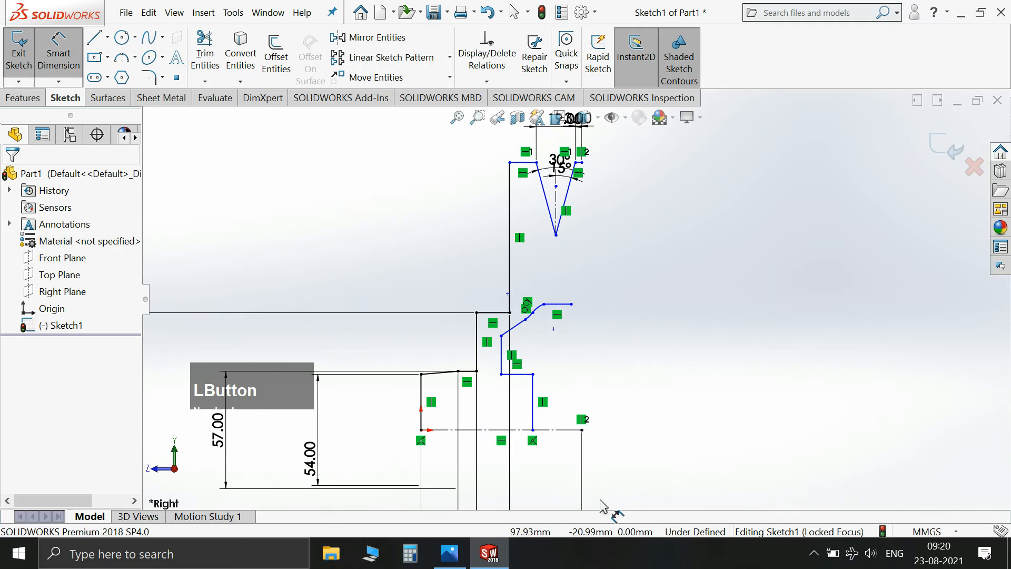
click(448, 562)
click(450, 559)
click(518, 163)
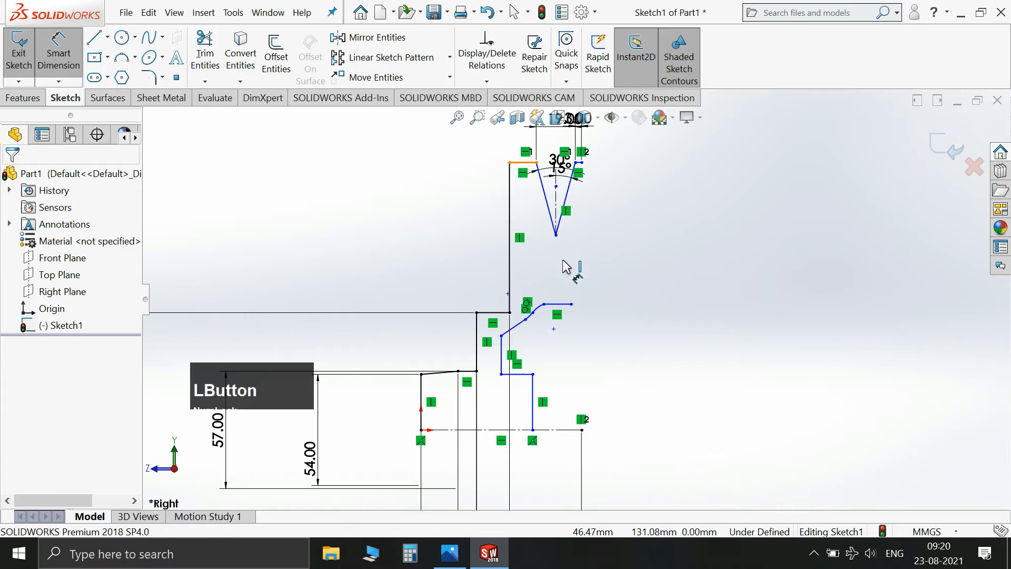
scroll(621, 478, up, 4)
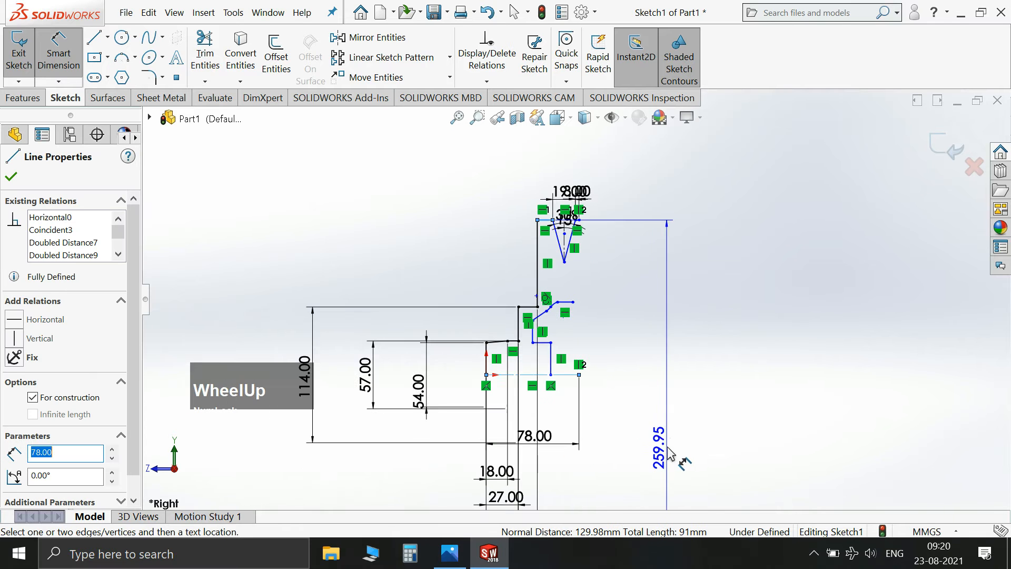
click(816, 410)
text(190)
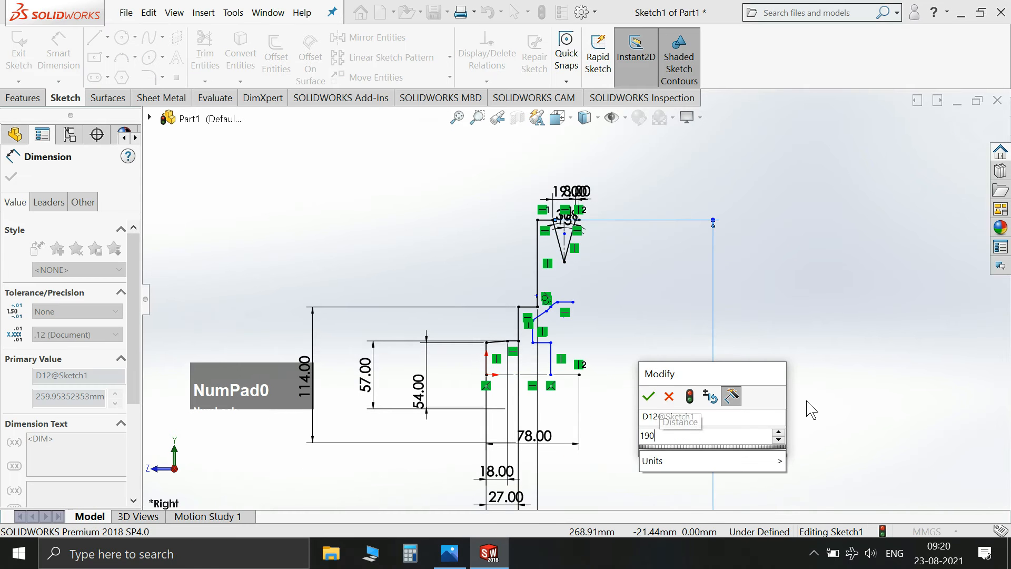
key(Return)
Step: Dimension the distance between the 114 mm flange's vertical face and the inner profile's vertical wall as 10 mm
scroll(487, 279, down, 3)
scroll(611, 324, down, 2)
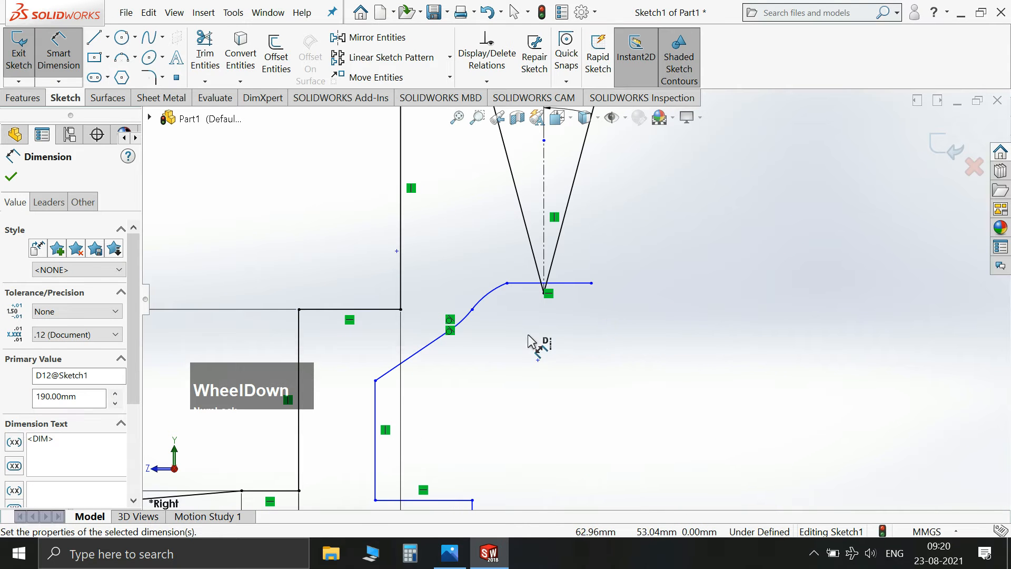
scroll(575, 295, up, 3)
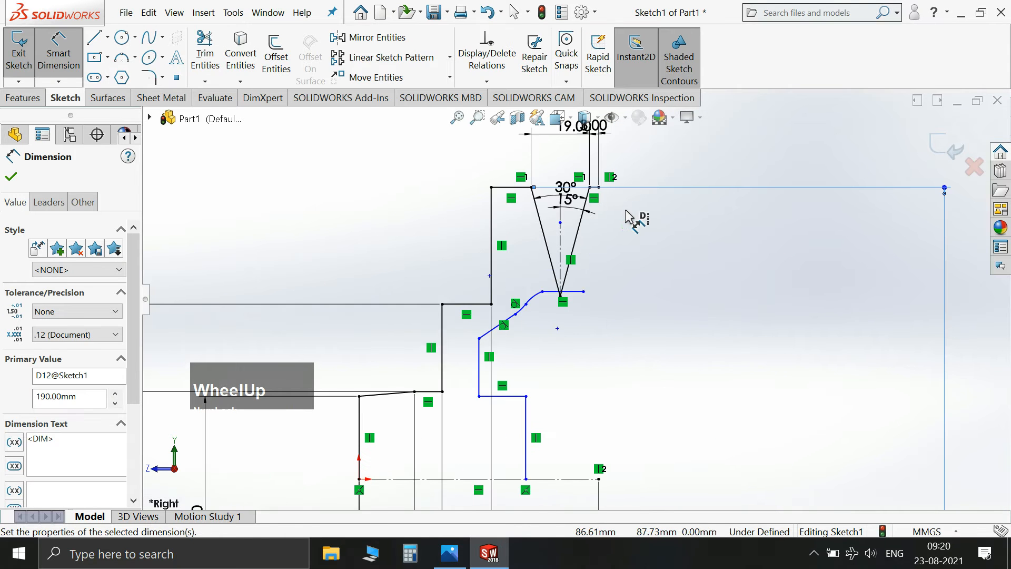
scroll(576, 334, up, 2)
scroll(549, 409, down, 4)
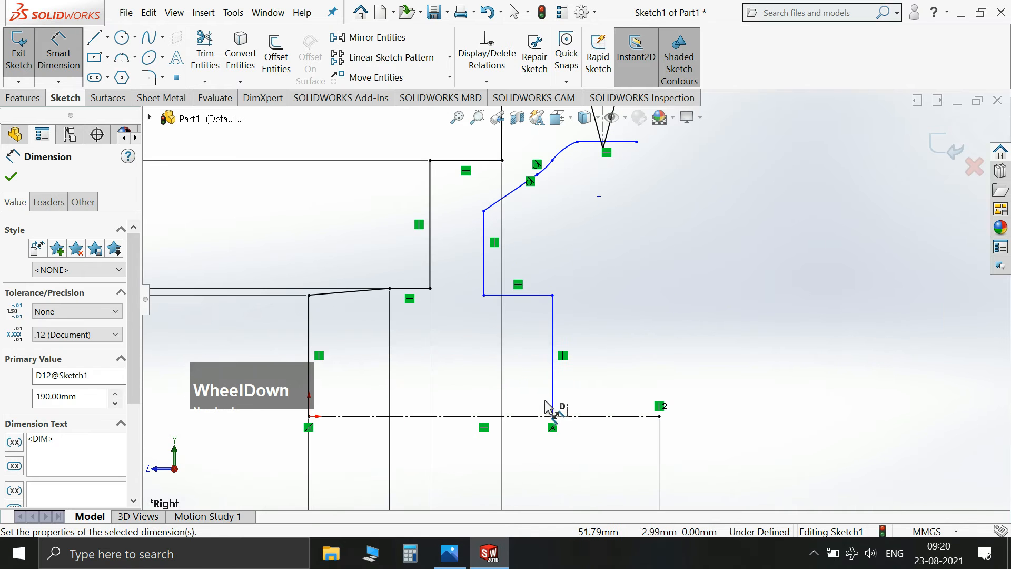
click(485, 267)
click(431, 249)
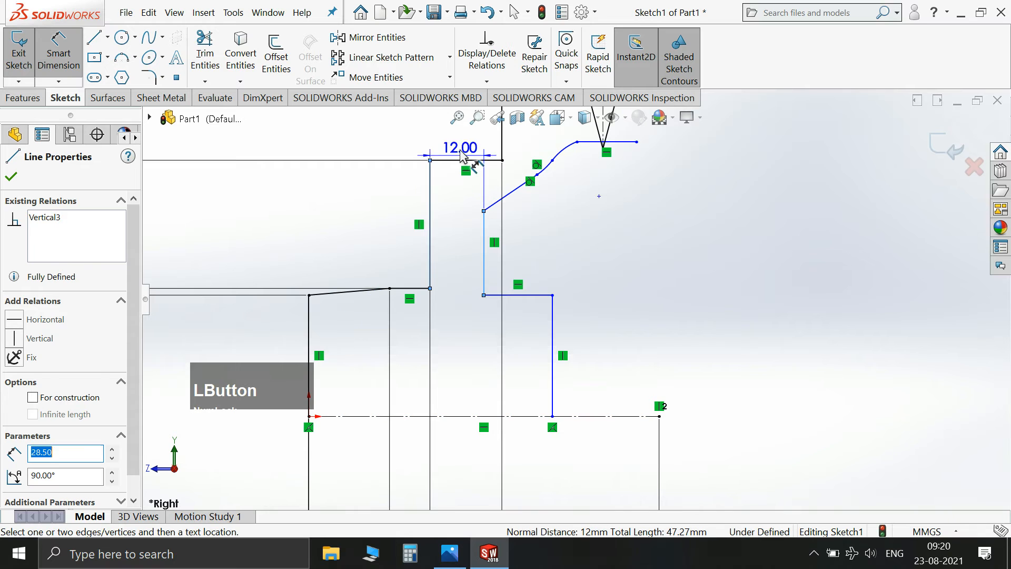
click(464, 132)
text(10)
key(Return)
Step: Draw a horizontal construction line about 36 mm long from the lower end of the inner profile's sloping line
scroll(545, 287, up, 1)
scroll(541, 222, down, 1)
click(108, 38)
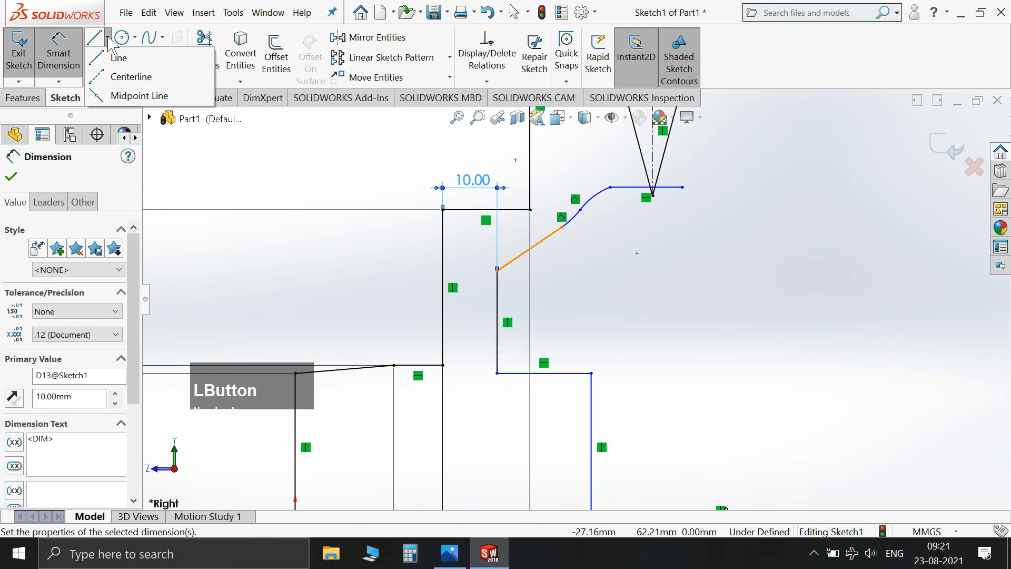
click(125, 77)
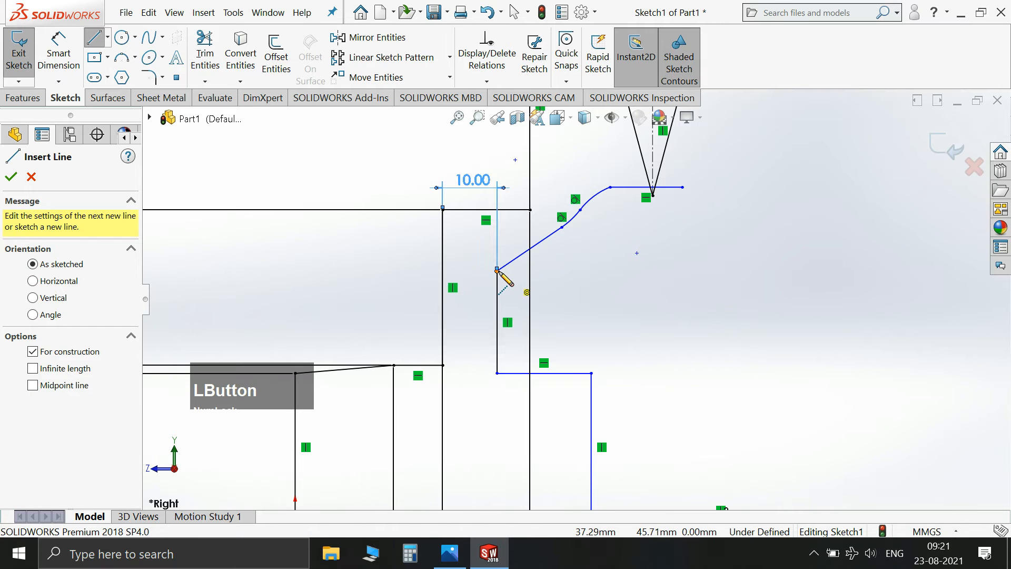
click(497, 270)
click(691, 271)
key(Escape)
Step: Add a 30° angle dimension between the inner profile's sloping line and the new construction line
click(61, 50)
click(543, 241)
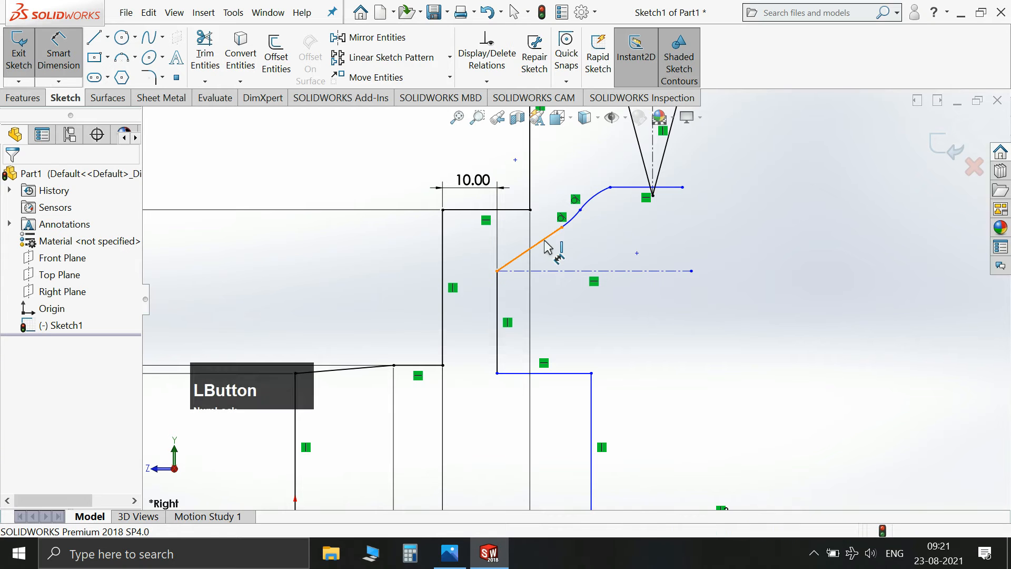
click(559, 271)
click(609, 248)
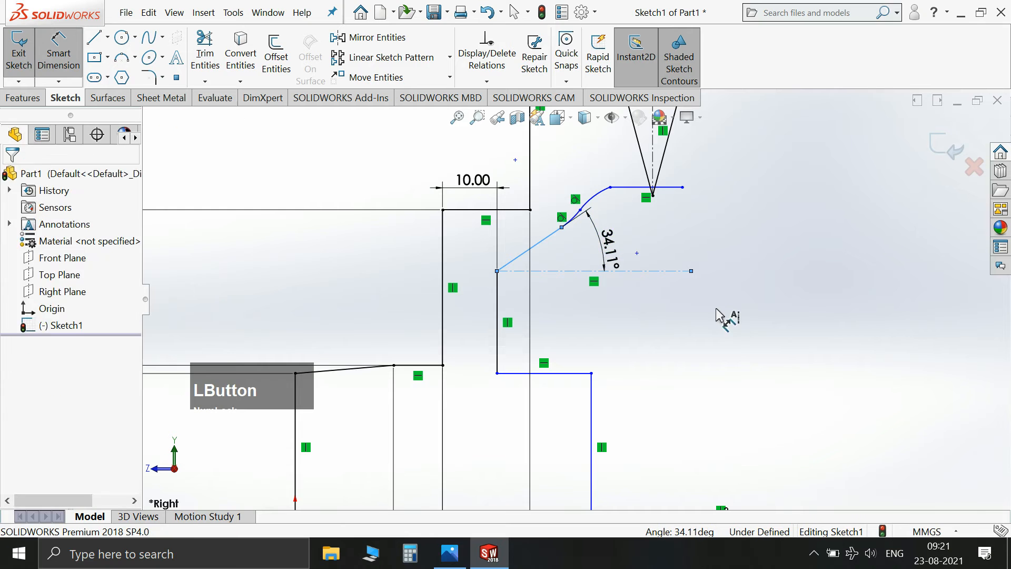
text(30)
key(Return)
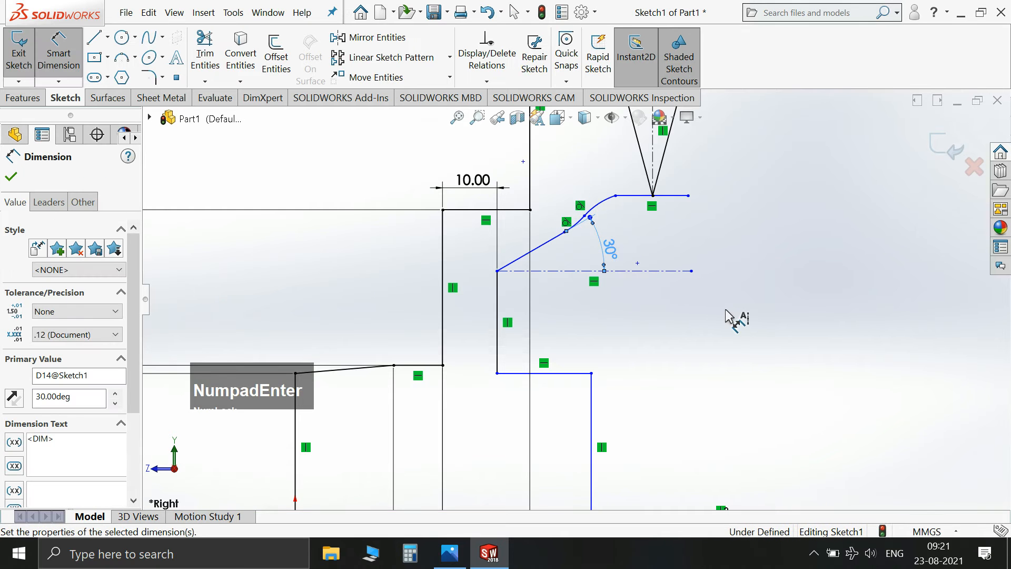
Step: Make the upper arc and the adjoining horizontal line tangent, and move their shared point slightly below the V-groove's apex
scroll(685, 316, up, 3)
scroll(580, 316, down, 3)
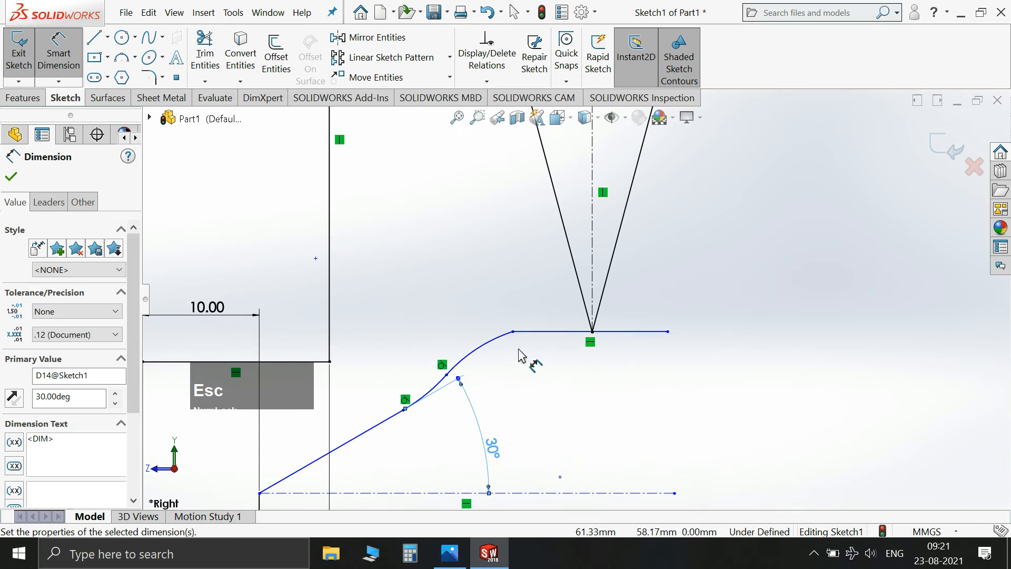
key(Escape)
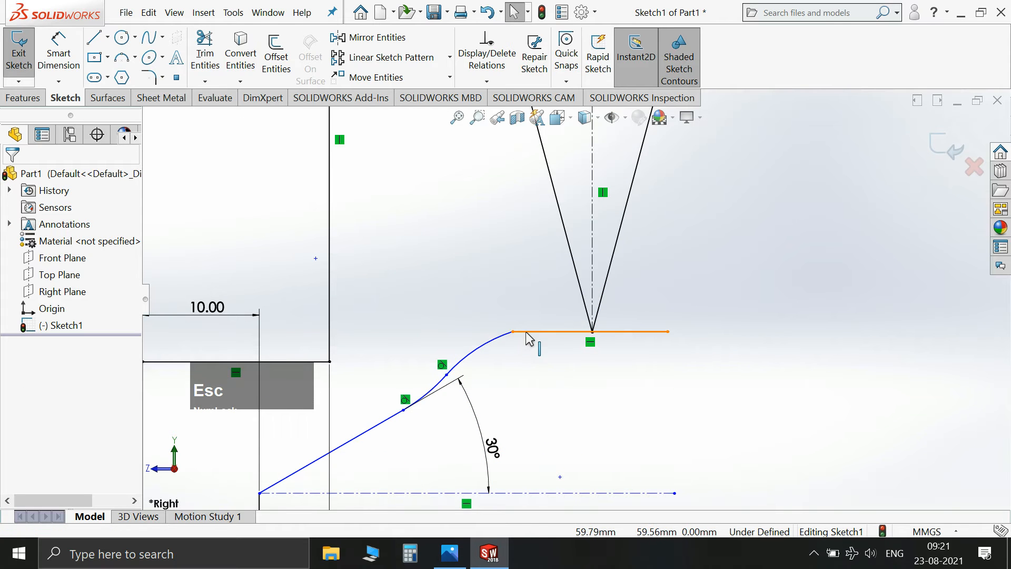
ctrl+click(526, 332)
ctrl+click(503, 339)
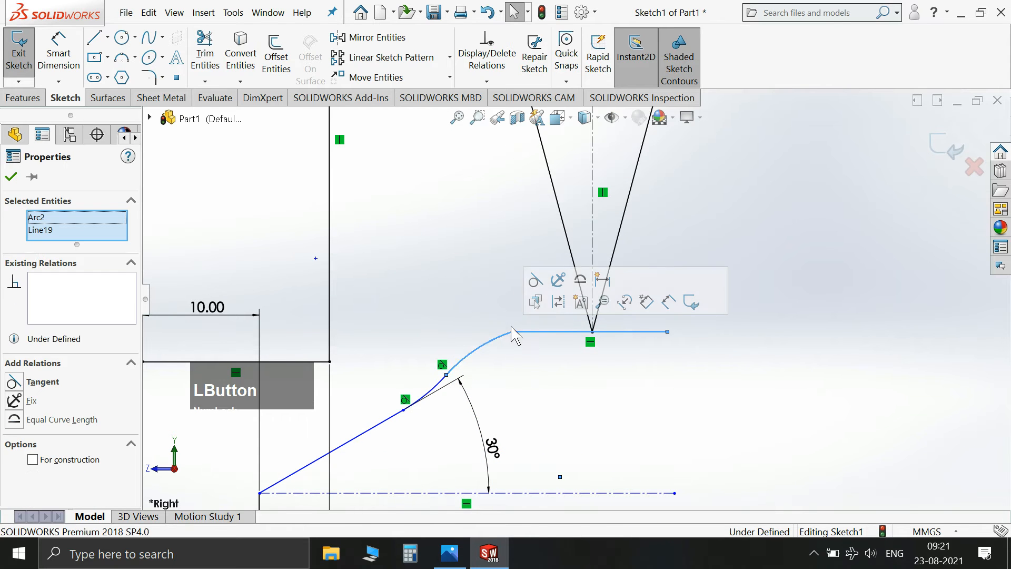
click(536, 282)
click(599, 388)
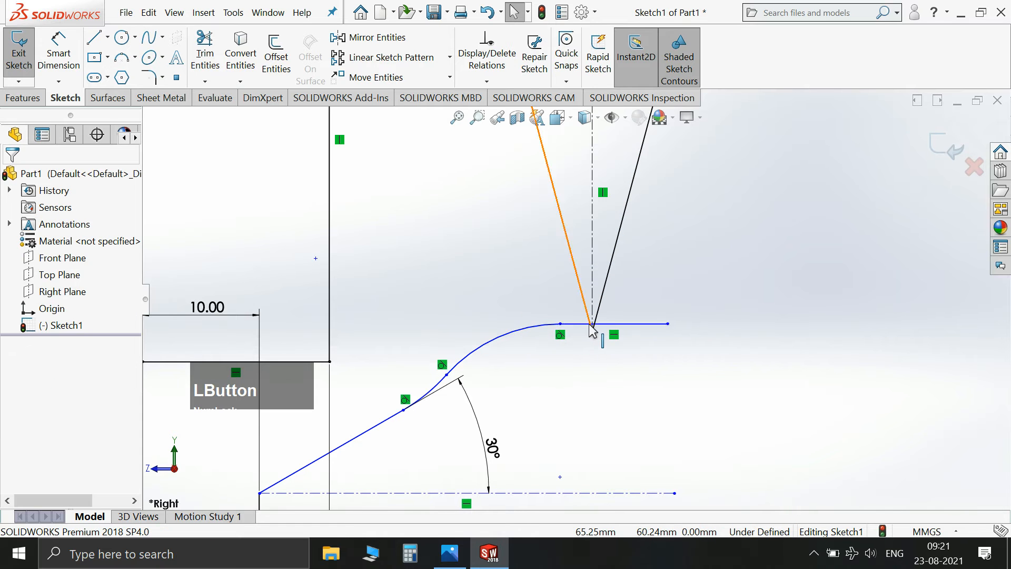
drag(561, 326, 560, 344)
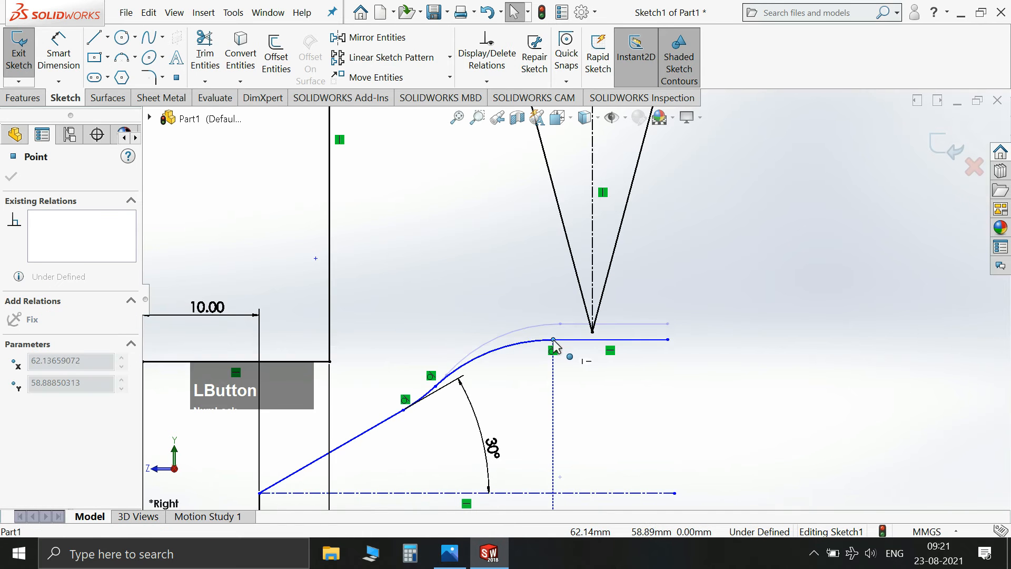
click(854, 388)
Step: Following the Exercise 8.17 drawing, dimension the horizontal distance from the two arcs' shared point to the centerline's outer end as 29 mm
click(63, 78)
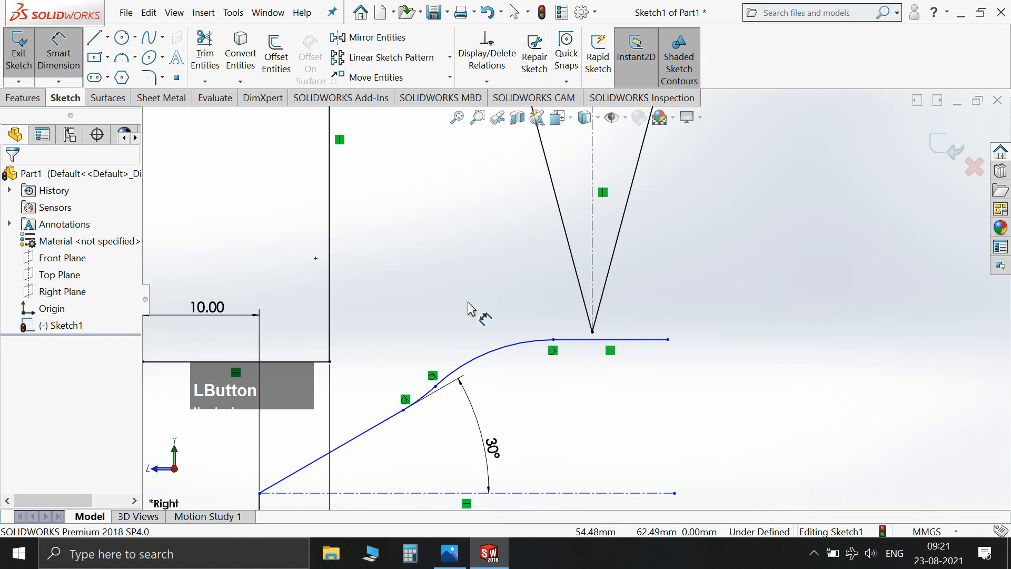
click(458, 553)
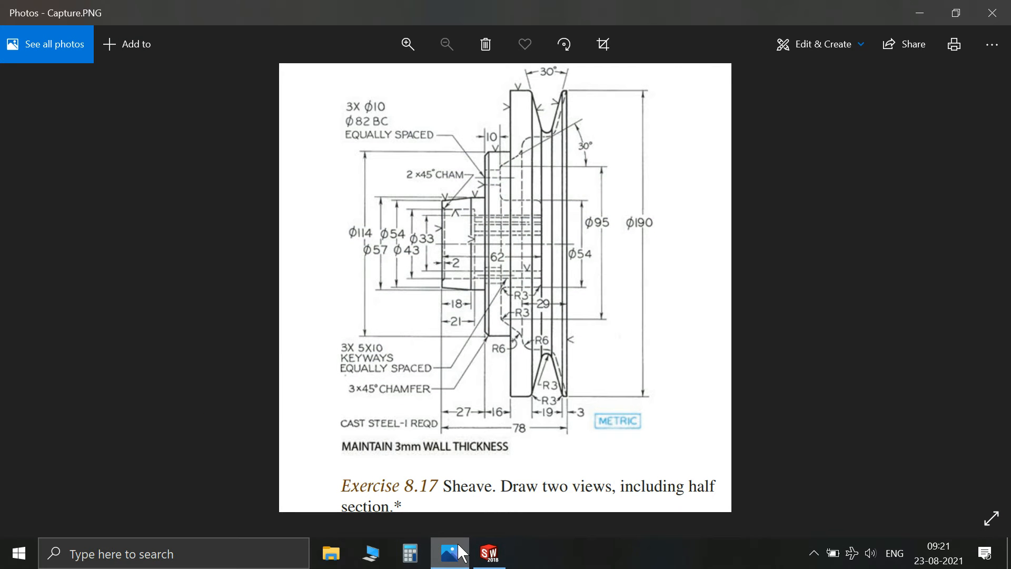
click(458, 553)
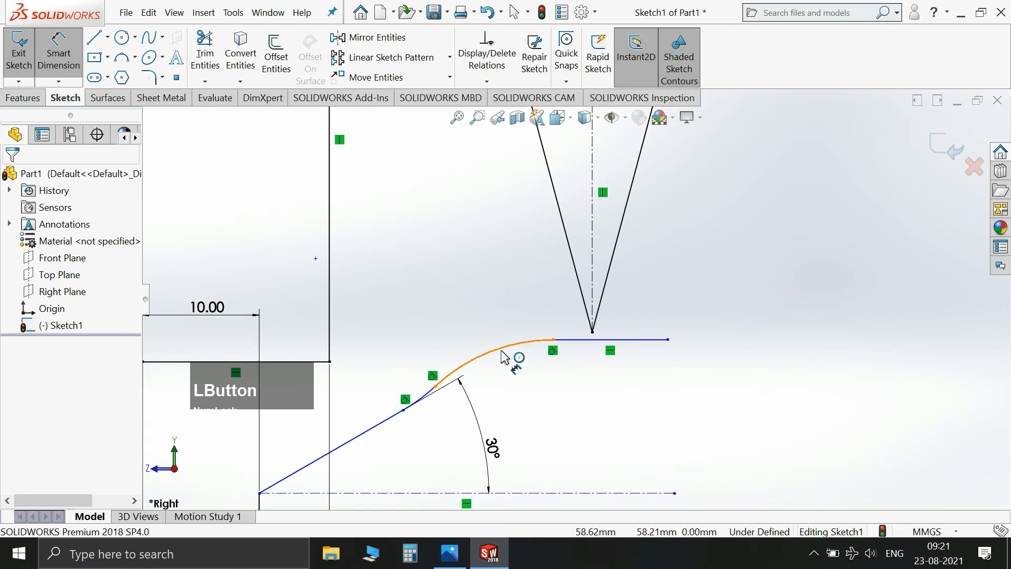
click(436, 389)
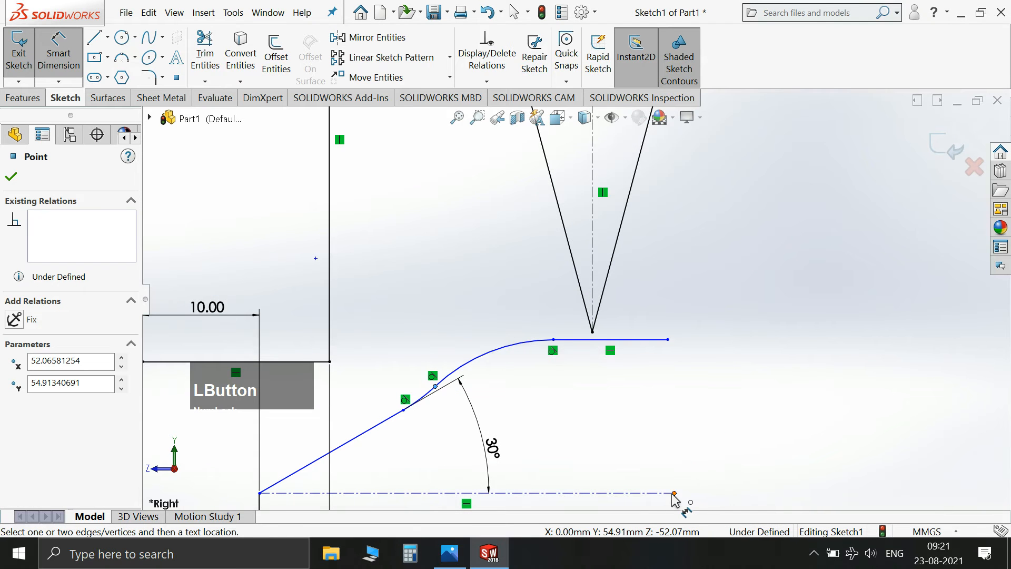
scroll(701, 359, up, 3)
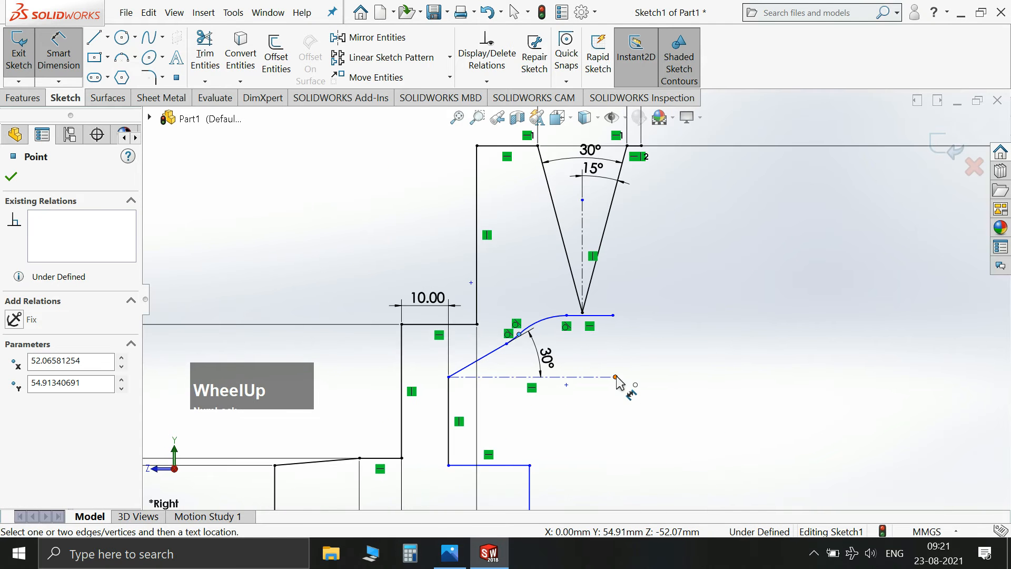
scroll(617, 381, up, 2)
click(622, 503)
scroll(590, 469, up, 2)
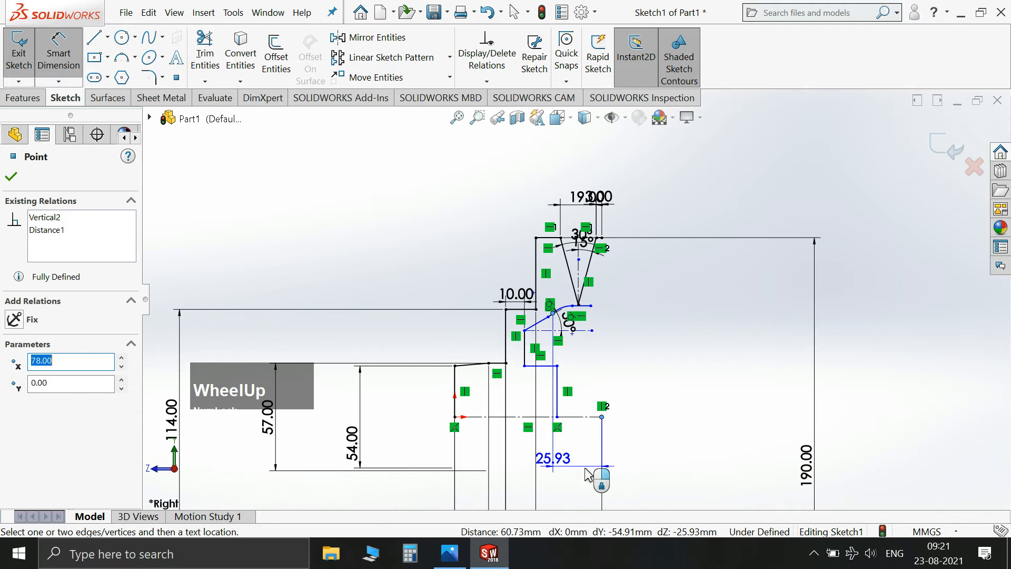
click(716, 446)
text(2)
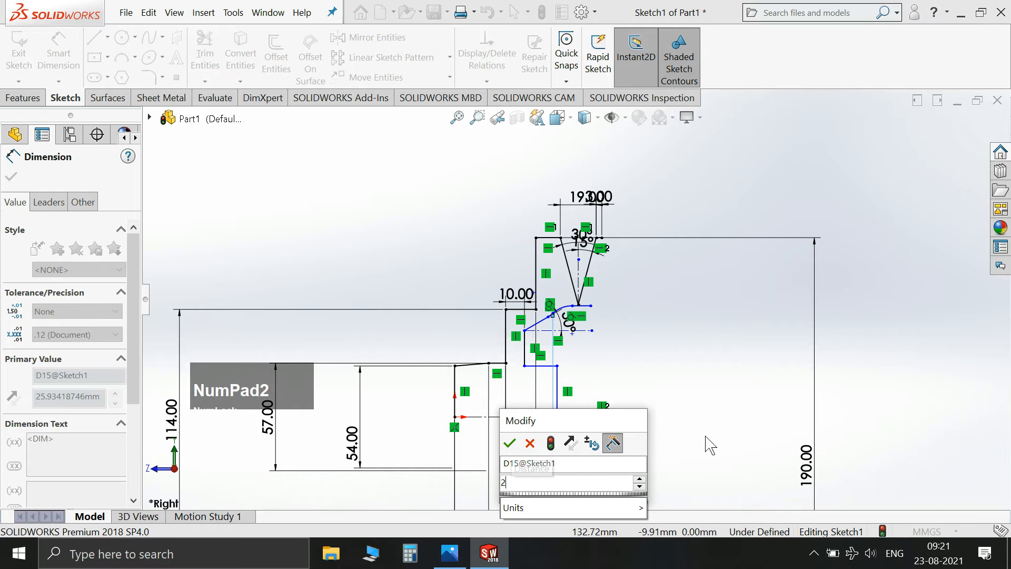
text(9)
key(Return)
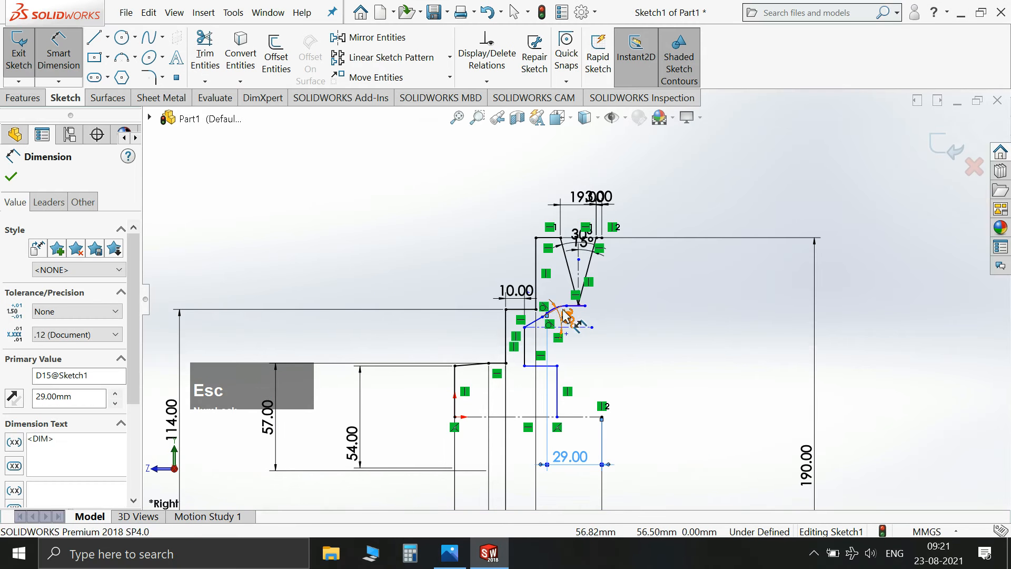
key(Escape)
Step: Dimension the radius of the upper arc of the inner profile as 6 mm
scroll(565, 318, down, 6)
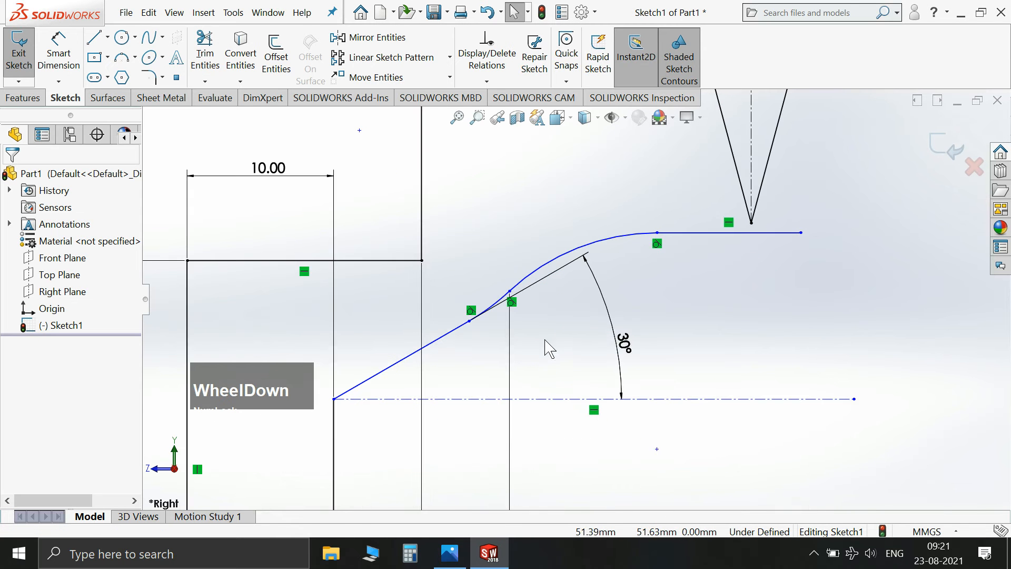
click(42, 38)
click(593, 244)
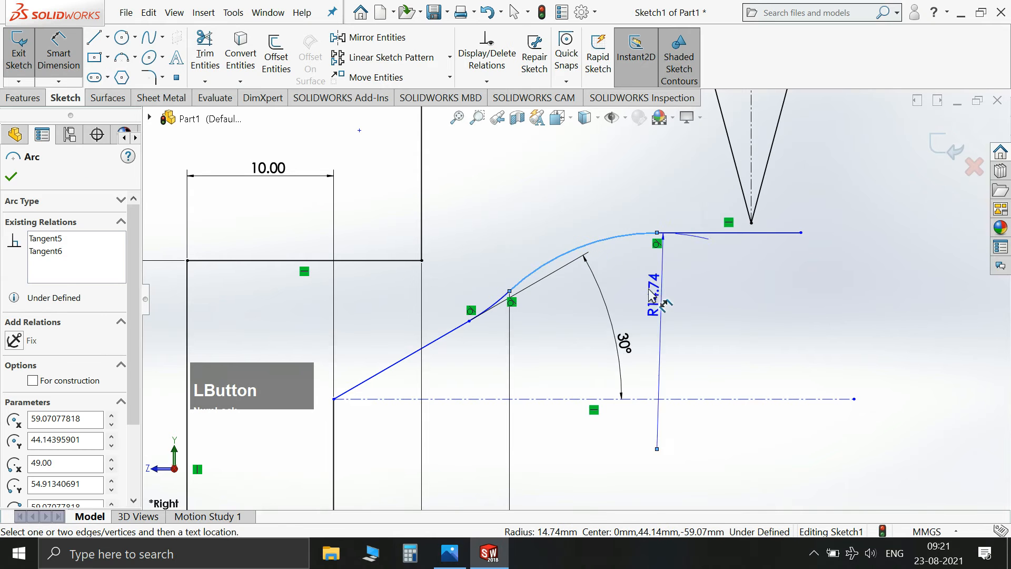
click(523, 221)
text(3)
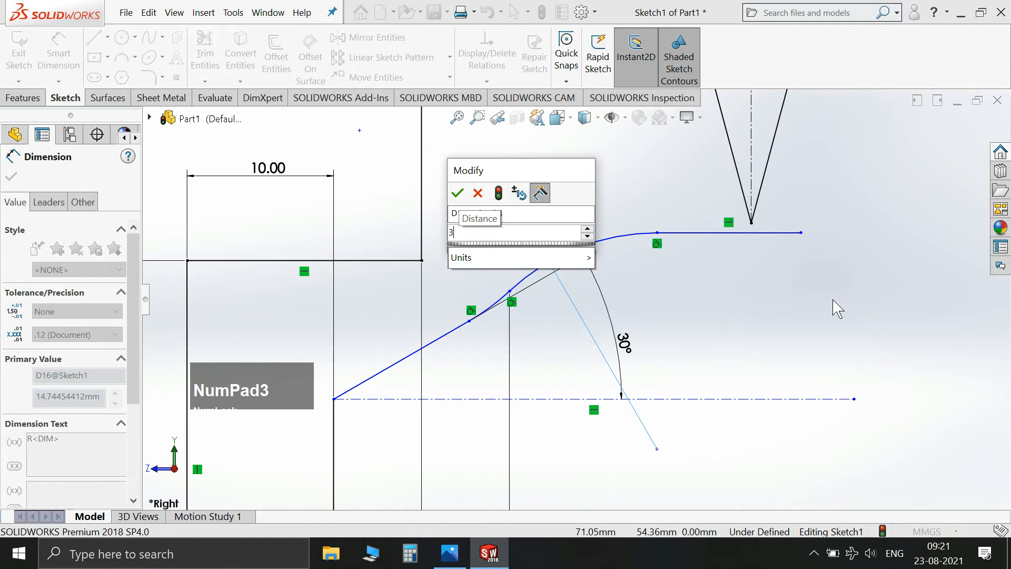
key(BackSpace)
text(6)
key(KP_Enter)
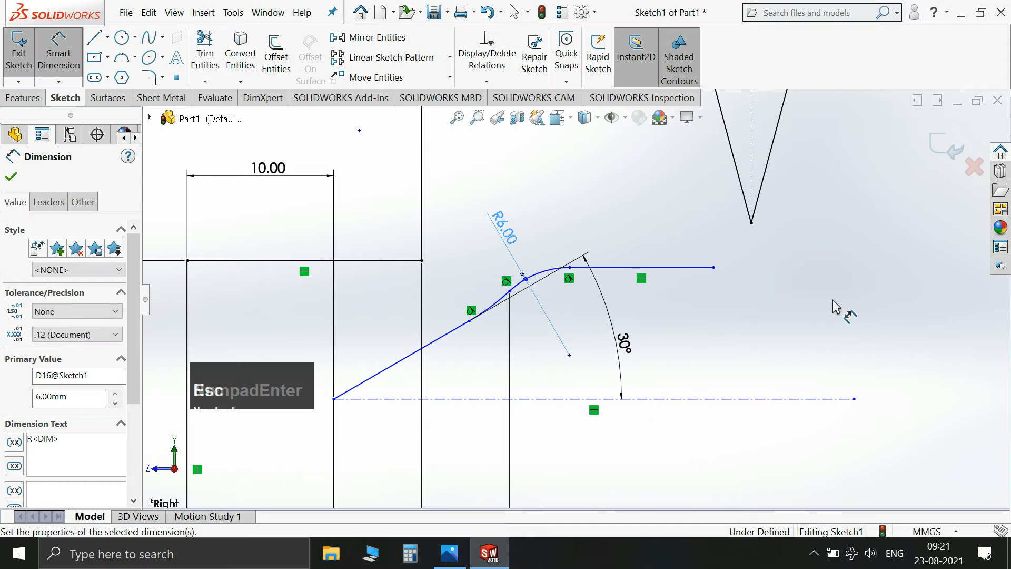
key(Escape)
Step: Add an equal relation between the lower and upper arcs of the inner profile
click(501, 303)
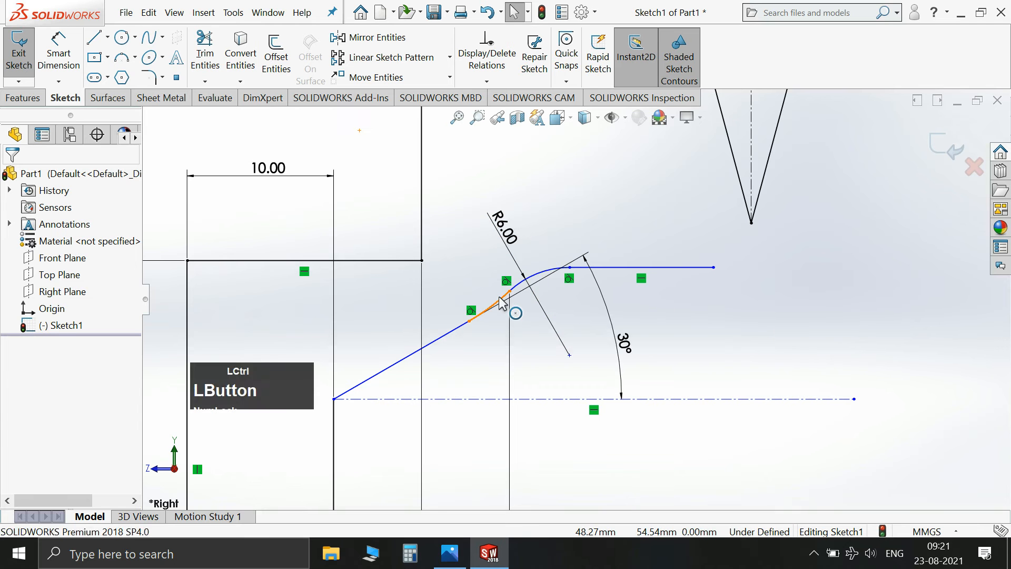
click(535, 278)
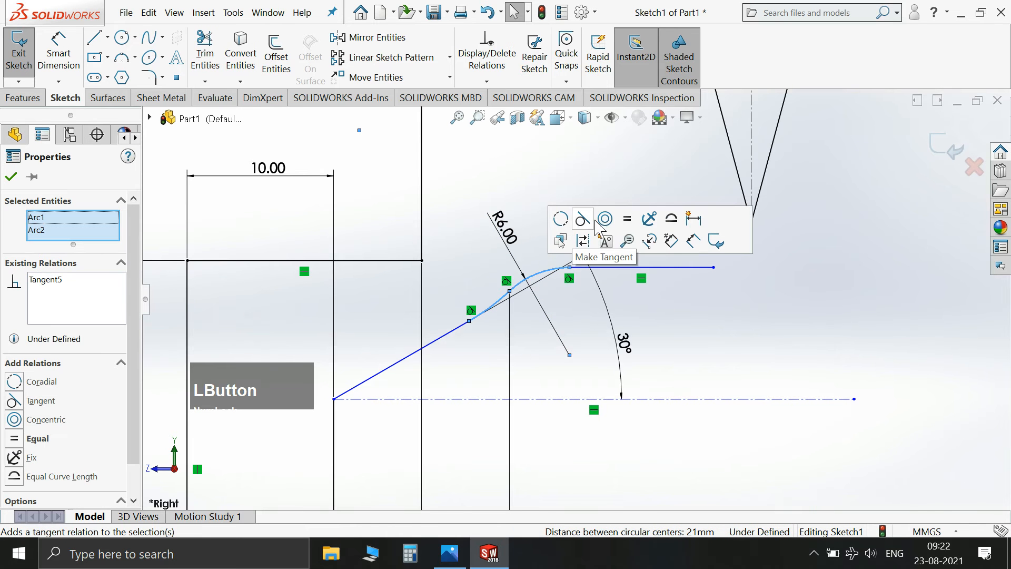
click(627, 218)
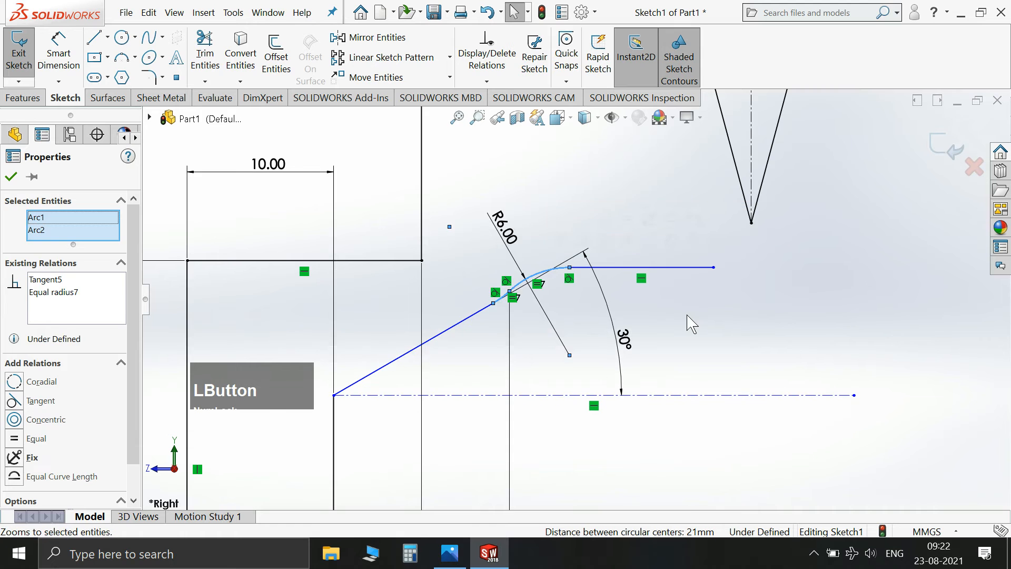
click(560, 310)
scroll(508, 308, down, 1)
scroll(507, 308, down, 2)
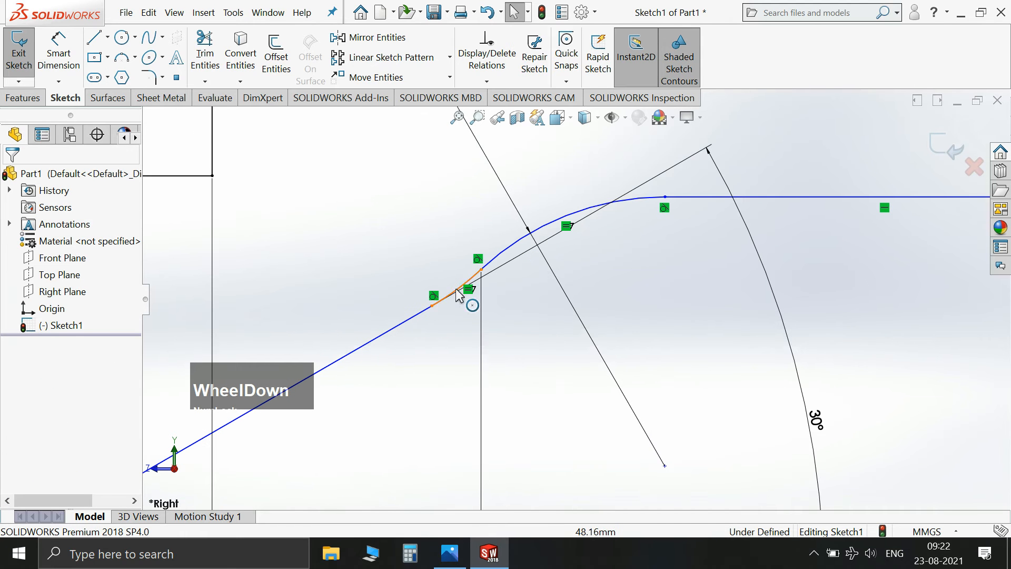
scroll(578, 267, up, 2)
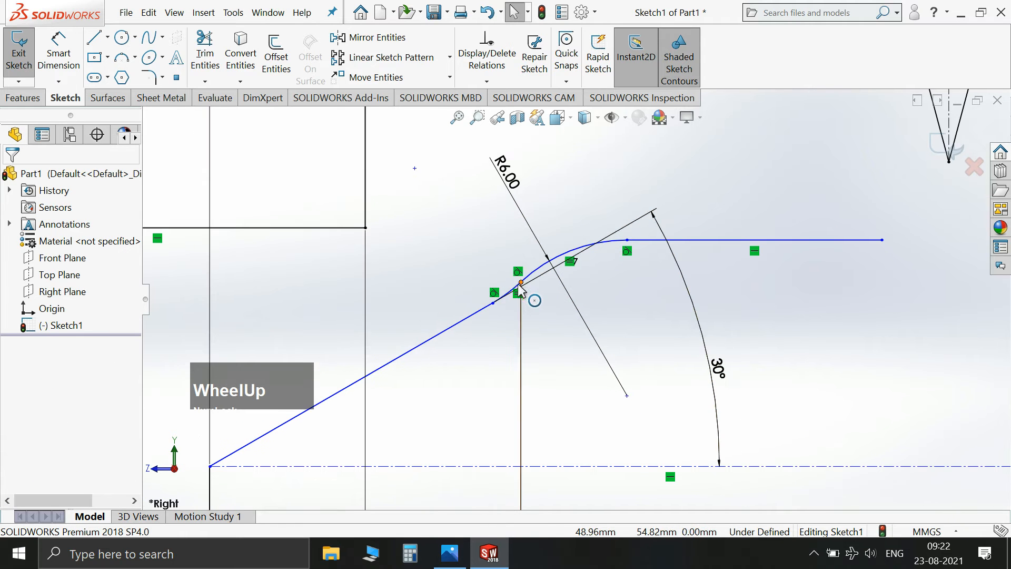
scroll(572, 303, up, 3)
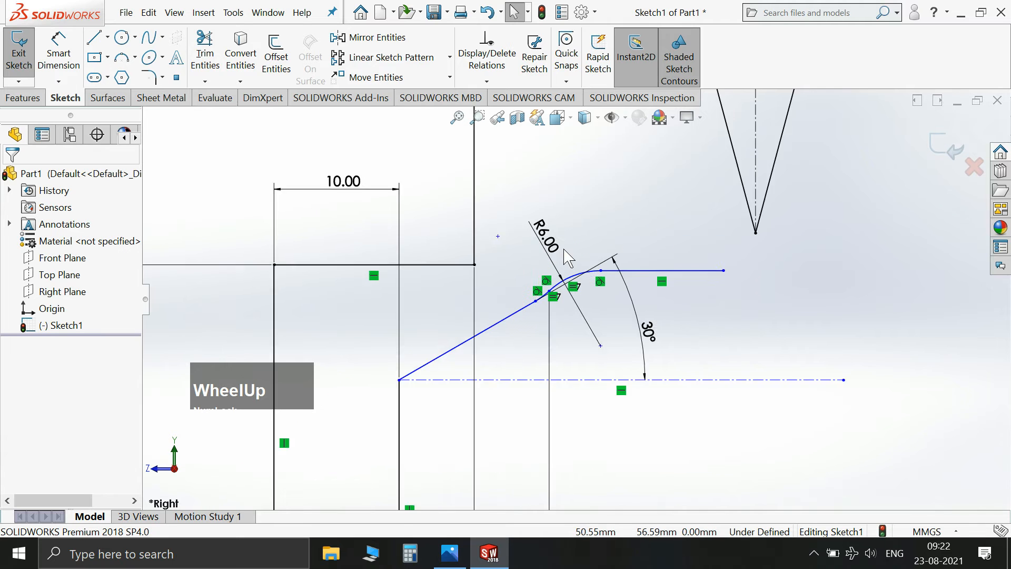
scroll(578, 305, up, 2)
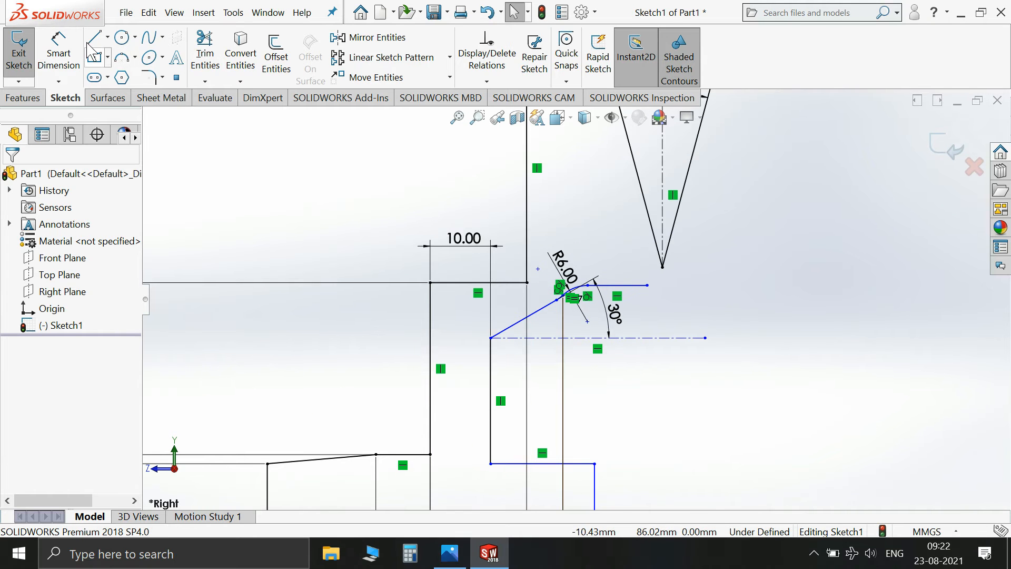
Step: Round the apex of the V-groove with a 3 mm sketch fillet
click(151, 78)
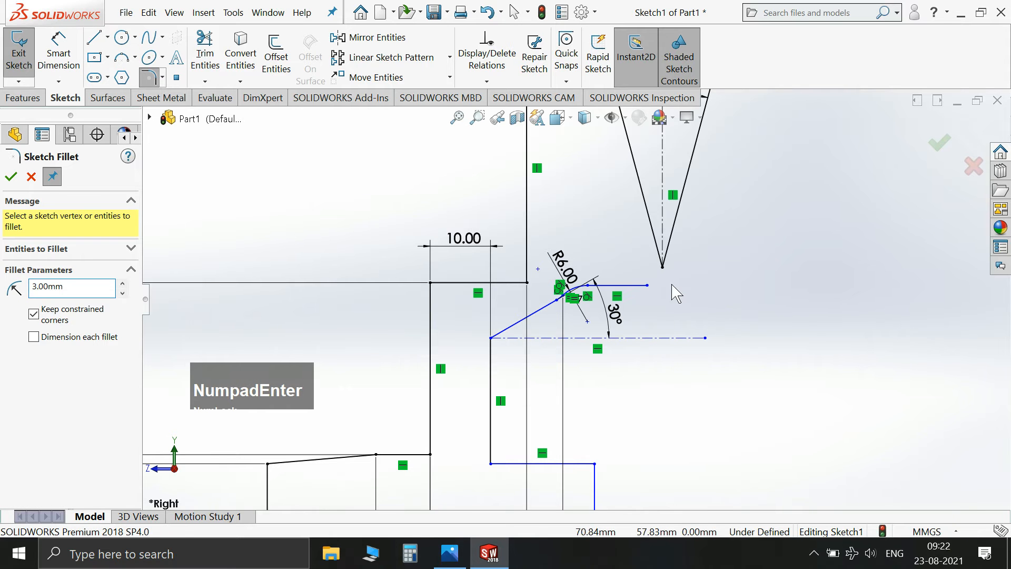
click(665, 269)
click(11, 178)
scroll(681, 230, up, 2)
scroll(682, 229, down, 6)
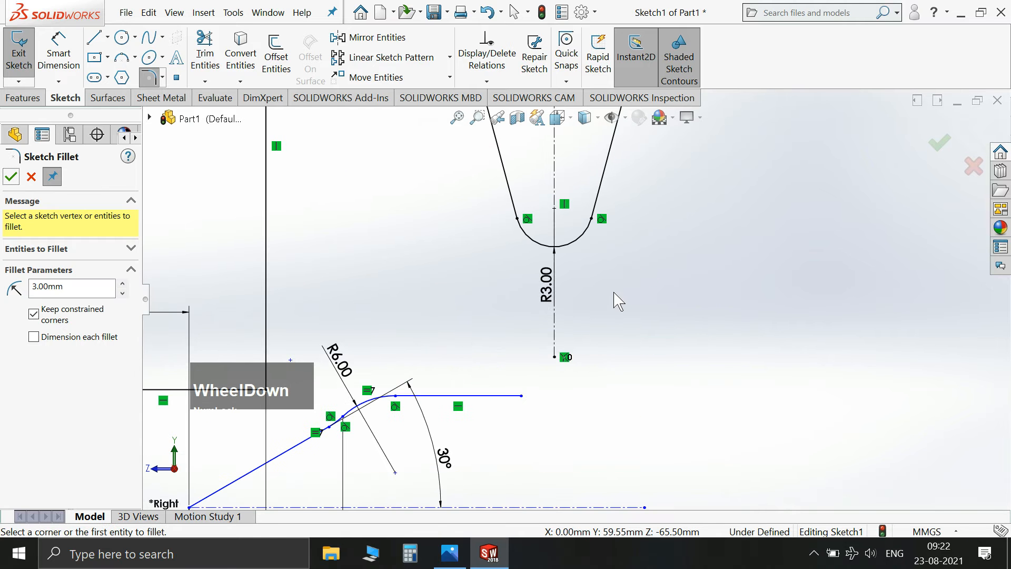
Step: Draw a sloping line about 40 mm long from the rim's outer corner, then a short horizontal line about 2.6 mm long to the inner profile's open end
click(95, 38)
scroll(577, 297, up, 4)
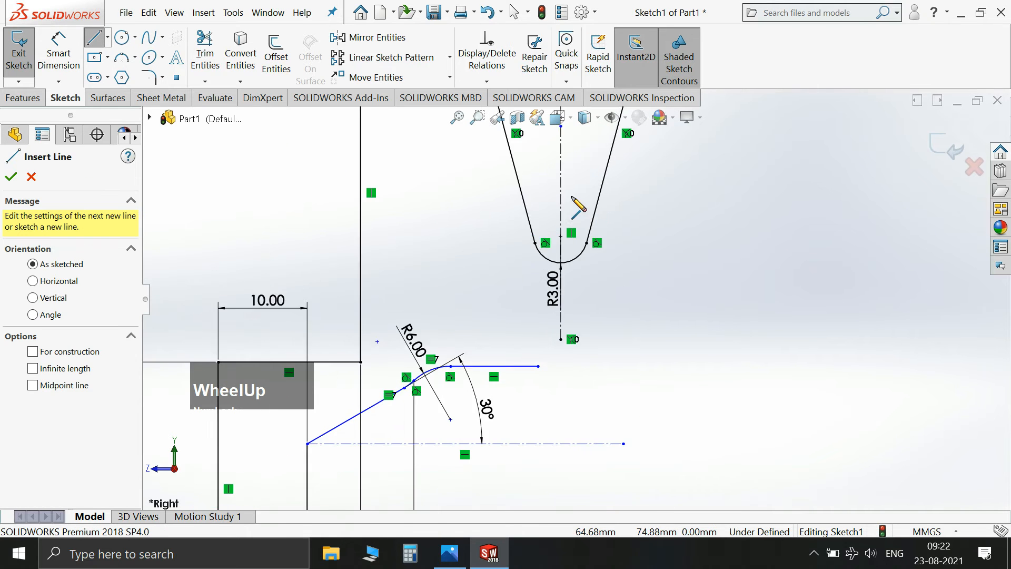
click(622, 167)
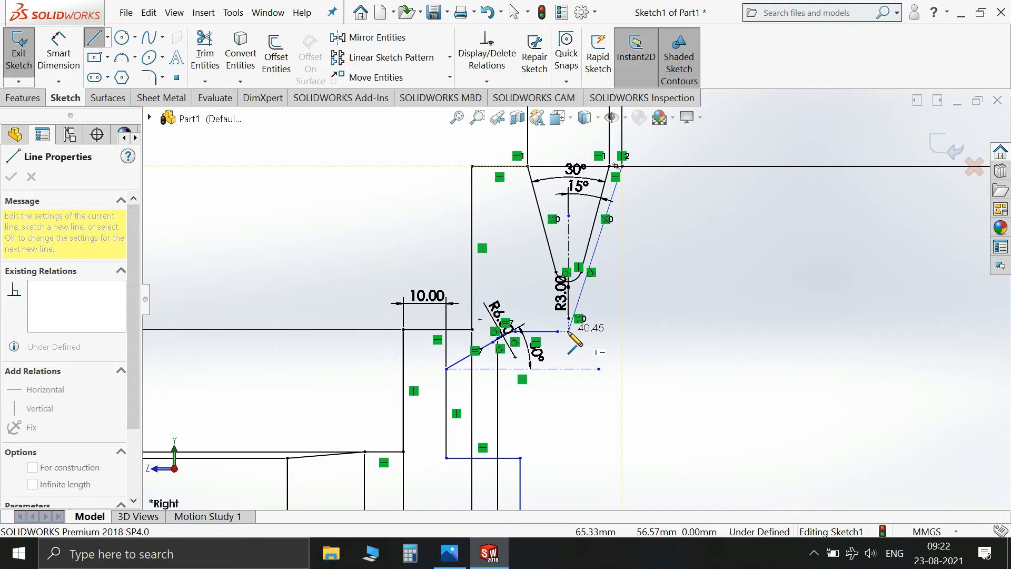
click(569, 332)
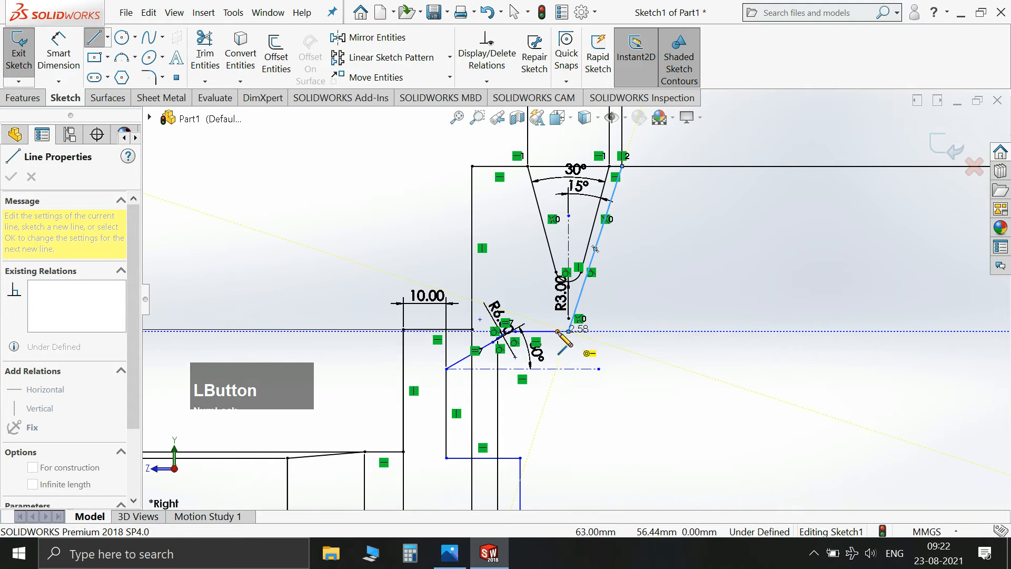
click(558, 332)
key(Escape)
scroll(580, 322, up, 1)
scroll(579, 320, down, 1)
scroll(585, 263, down, 3)
scroll(574, 293, up, 3)
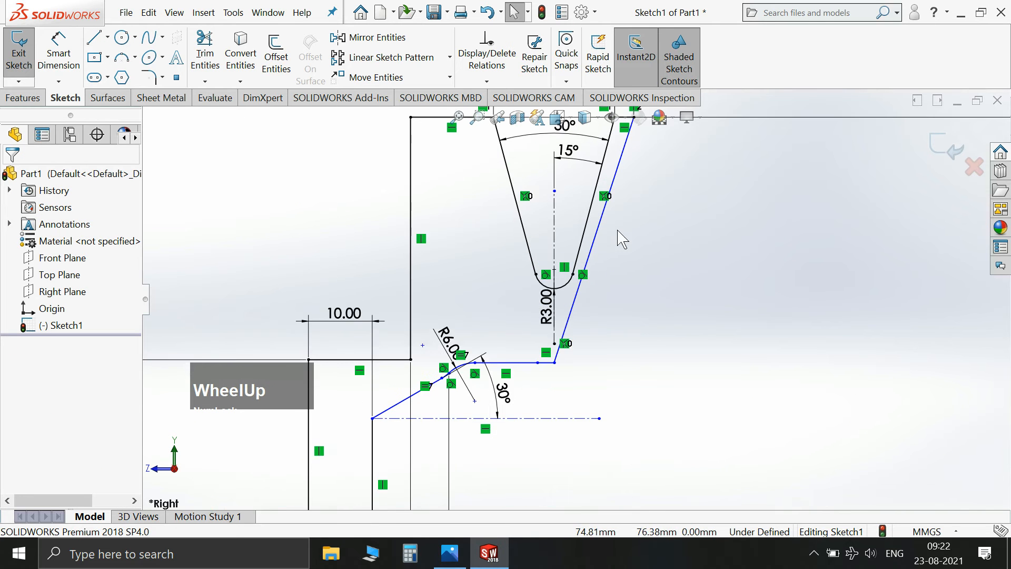
Step: Try making the new sloping line parallel to the adjacent side of the V-groove
click(58, 56)
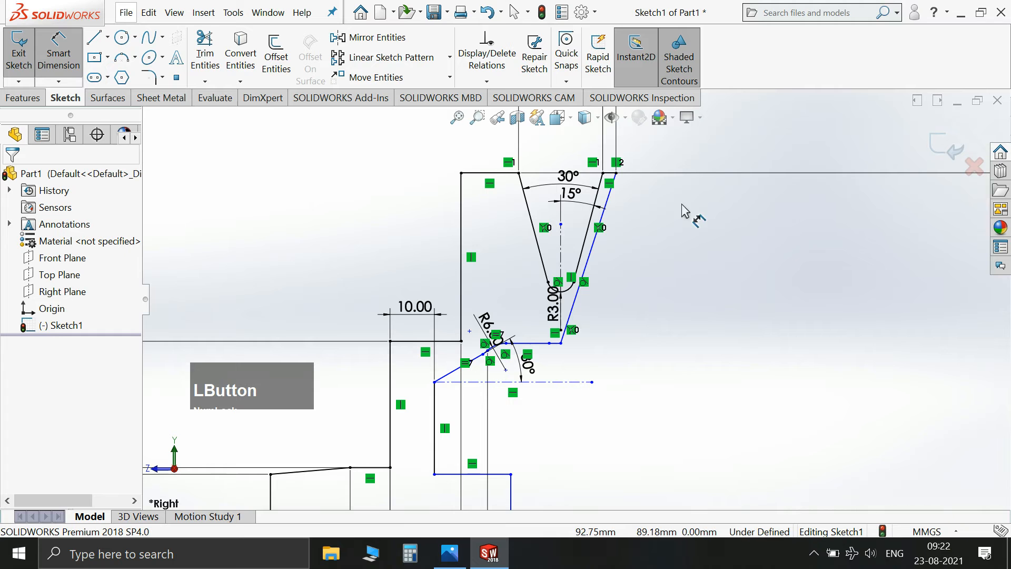
key(Escape)
click(583, 249)
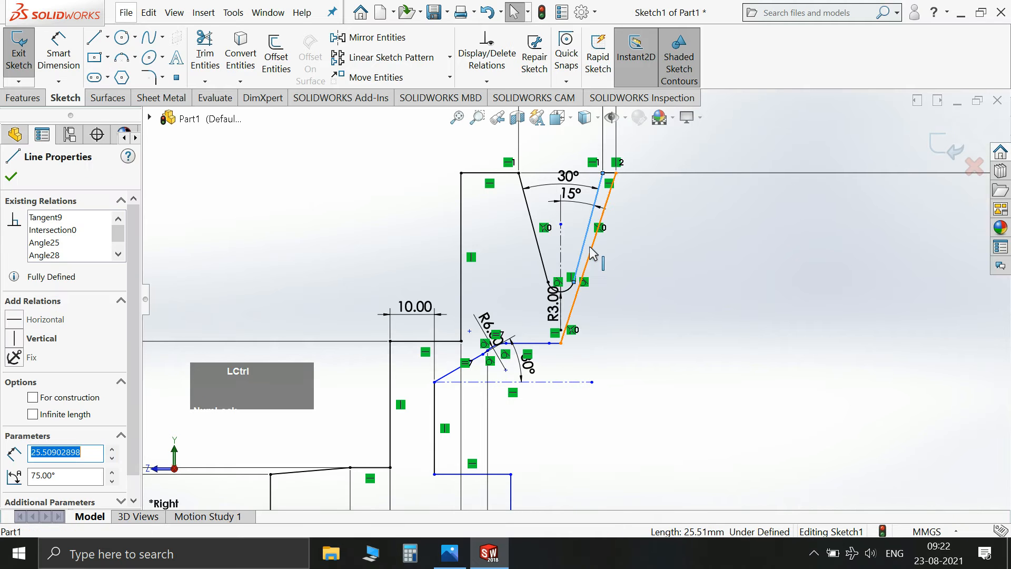
ctrl+click(593, 247)
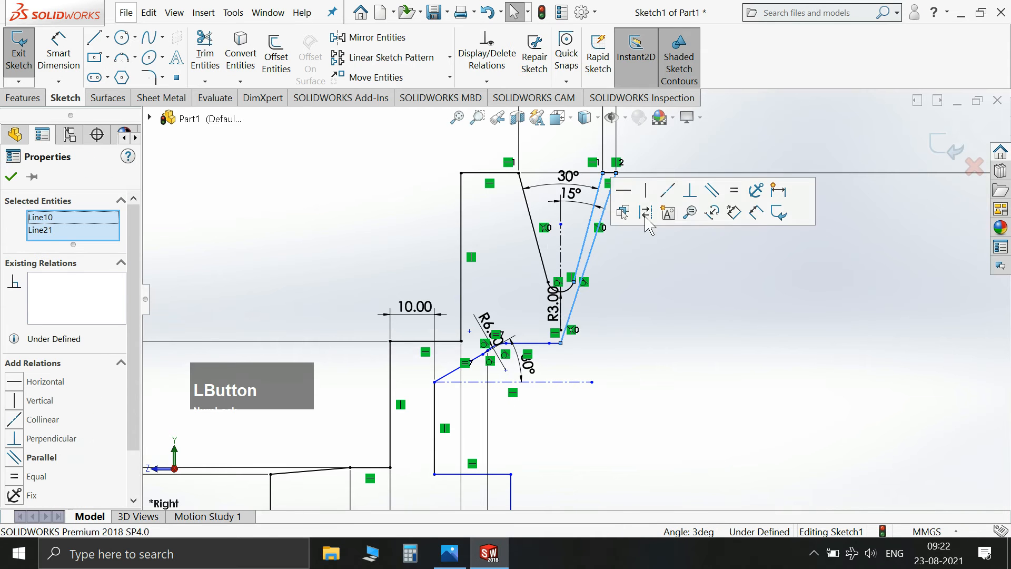
click(714, 200)
click(674, 293)
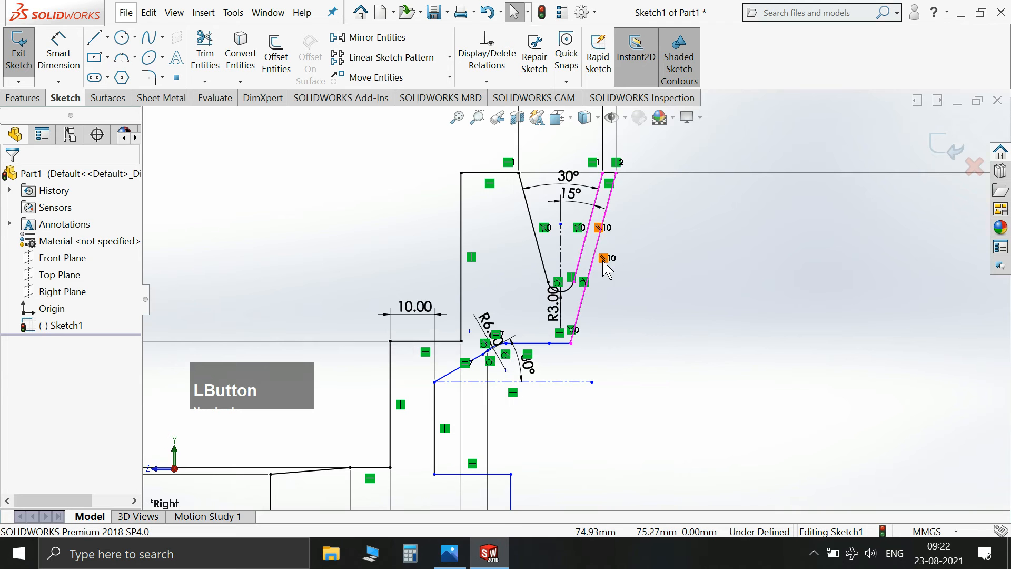
click(70, 66)
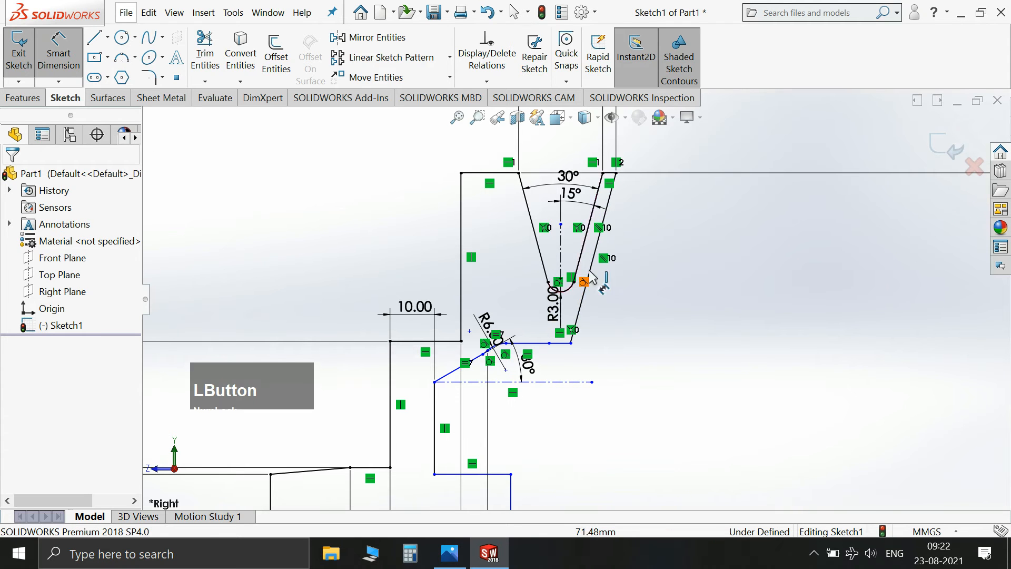
click(593, 270)
click(586, 243)
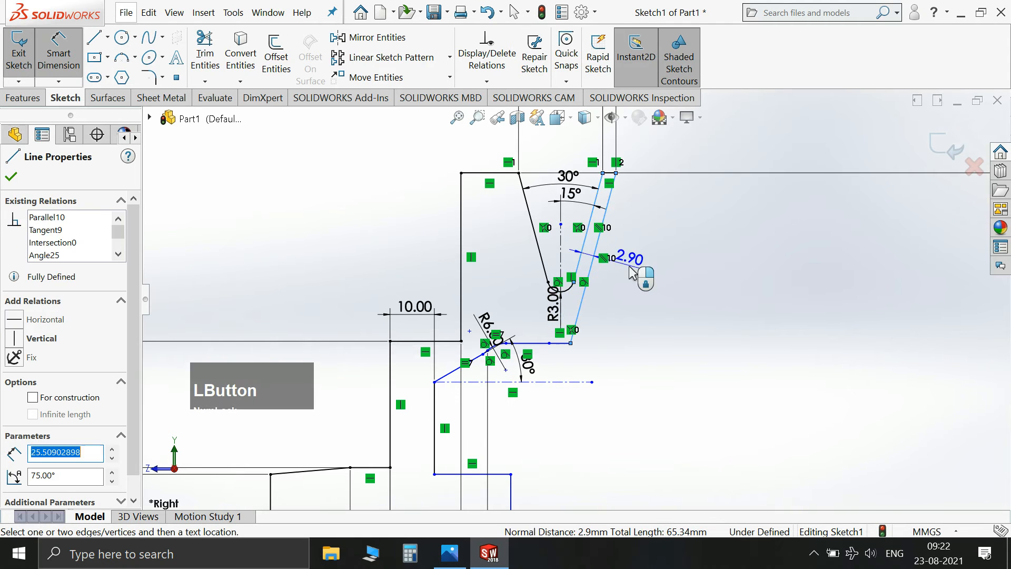
key(Escape)
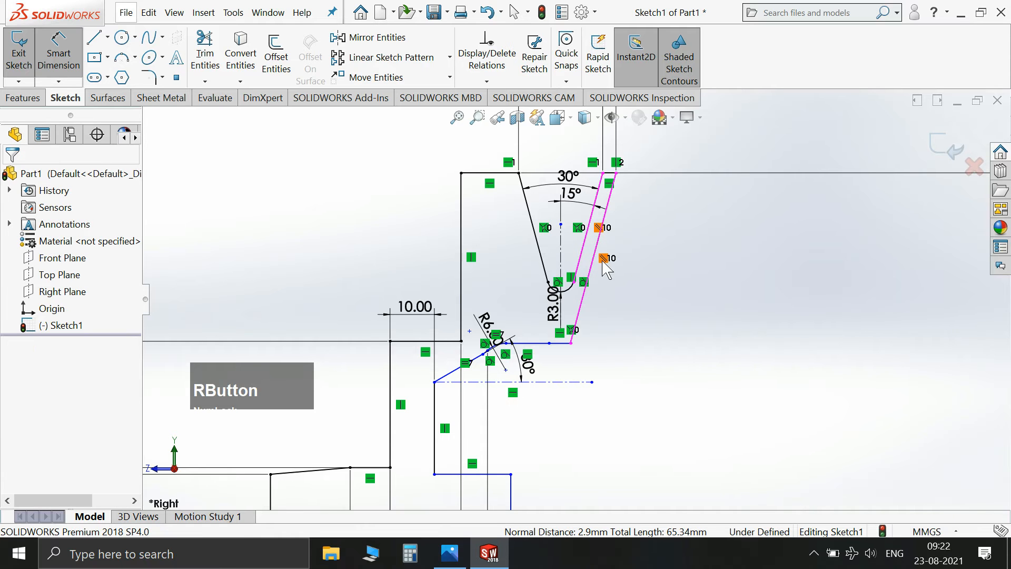
key(Escape)
Step: Delete the parallel relation between the sloping line and the side of the V-groove
right_click(605, 257)
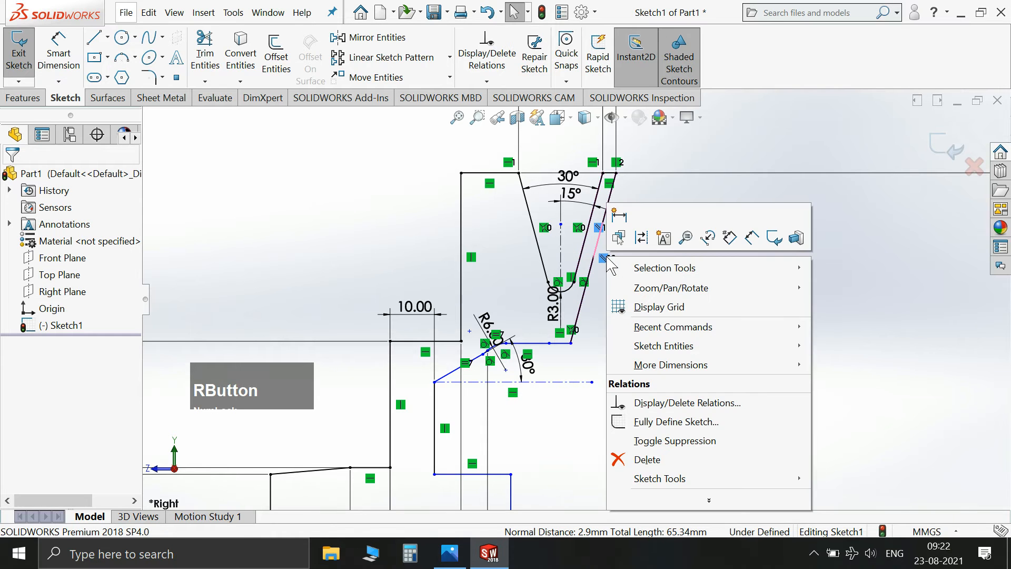
click(635, 461)
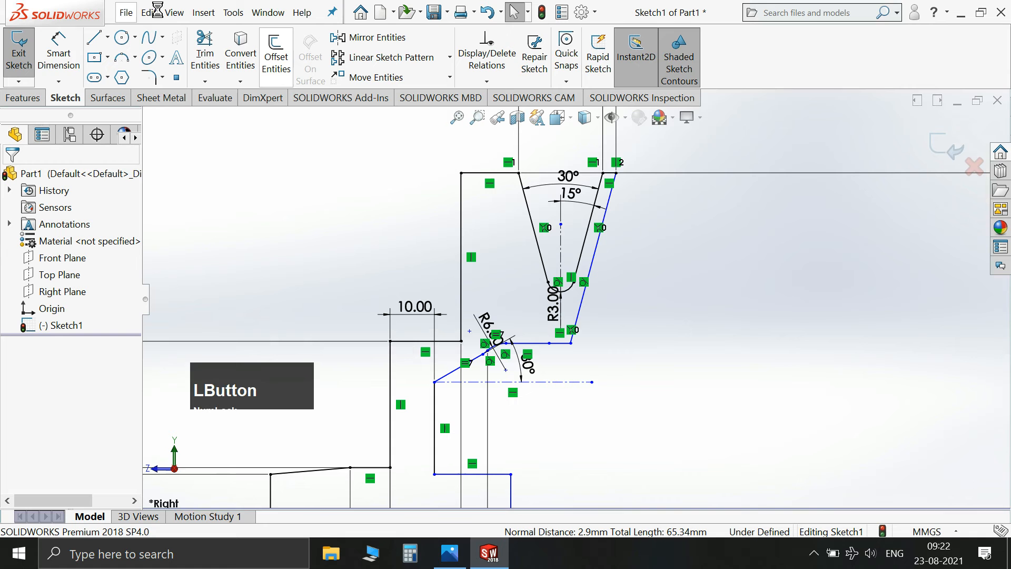
Step: Dimension the gap between the outer sloping line and the adjacent V-groove side as a driven dimension, and delete it again
click(59, 55)
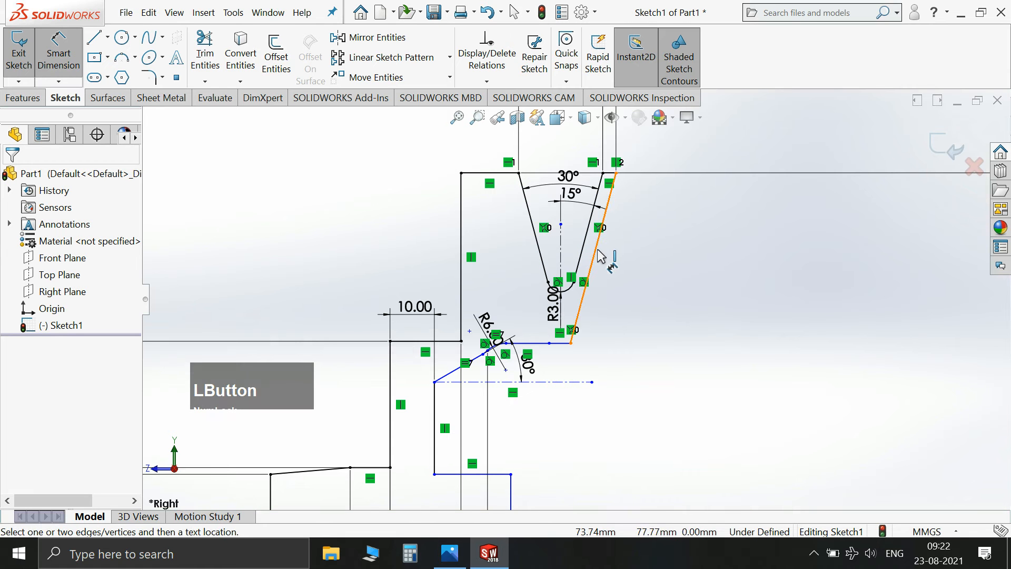
click(587, 242)
click(639, 266)
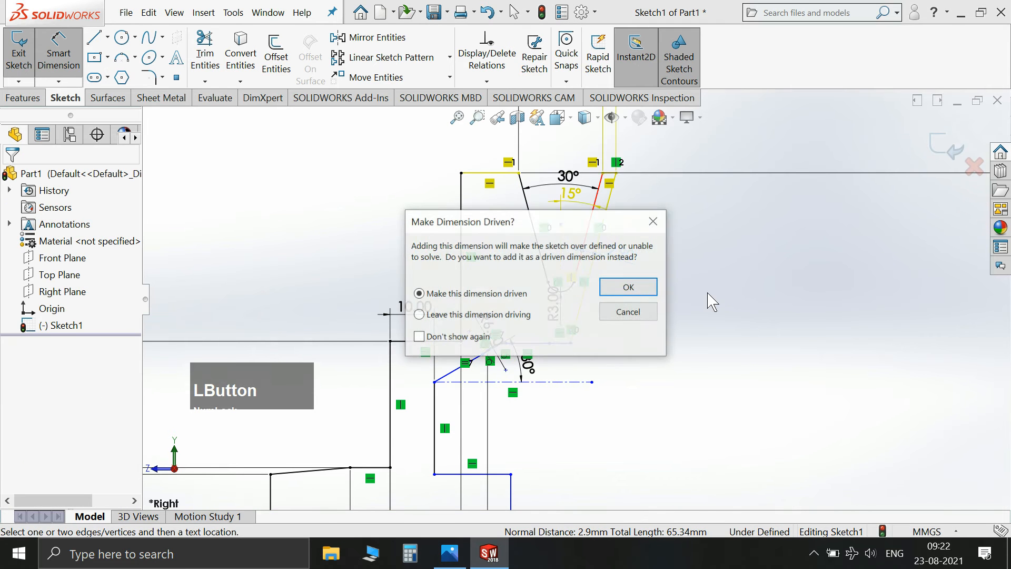
click(646, 292)
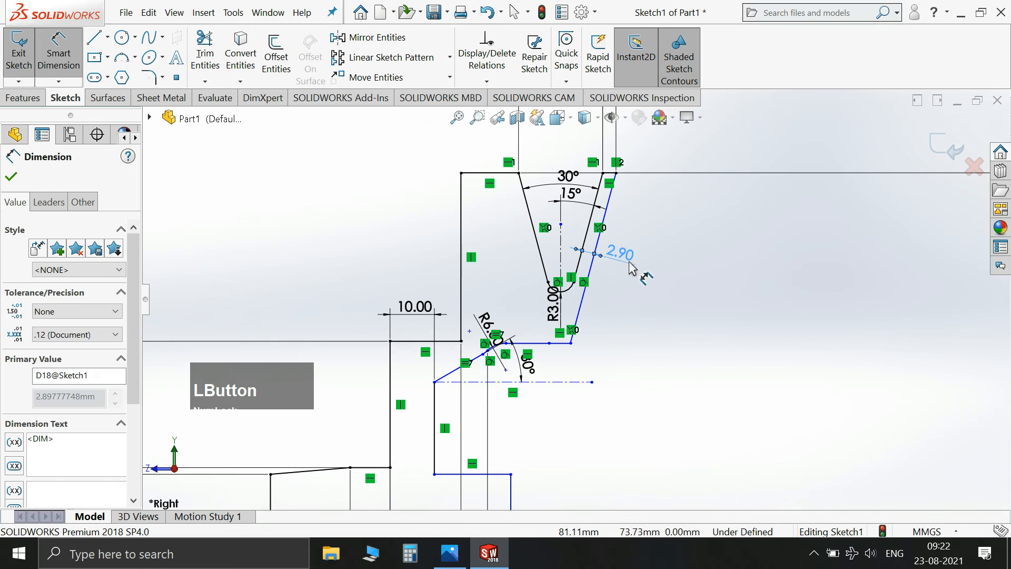
key(Escape)
key(Escape)
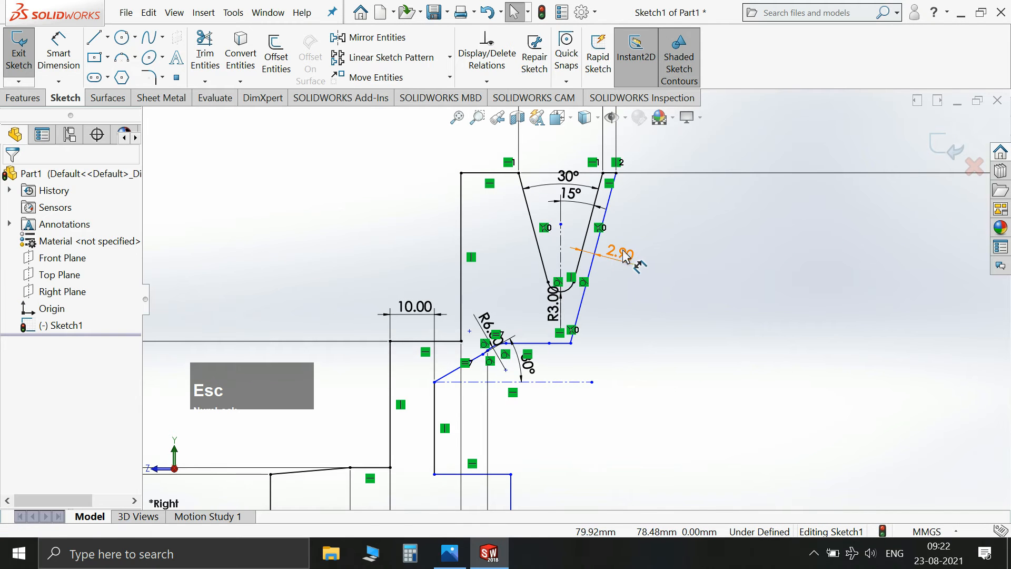
right_click(619, 254)
click(672, 408)
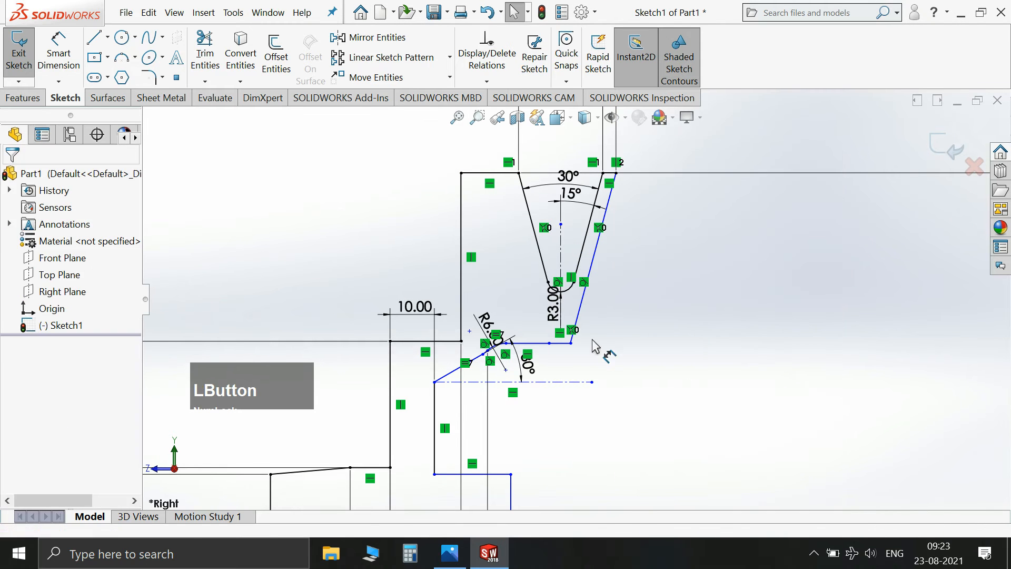
Step: Delete the symmetric relation that ties the two sides of the V-groove to its vertical centreline
scroll(557, 277, down, 3)
scroll(639, 287, down, 2)
scroll(594, 273, up, 4)
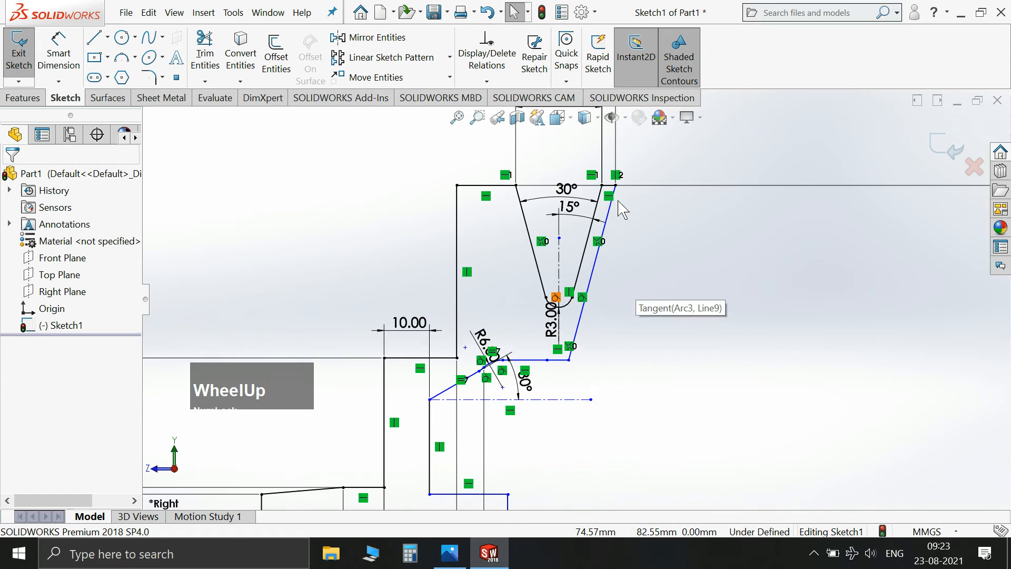
scroll(612, 240, down, 2)
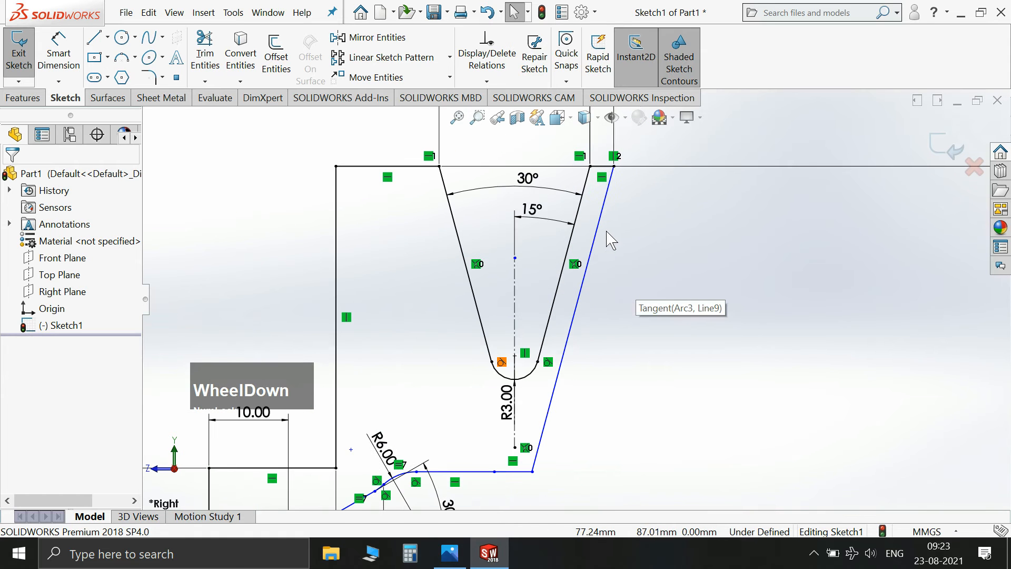
right_click(573, 268)
click(606, 470)
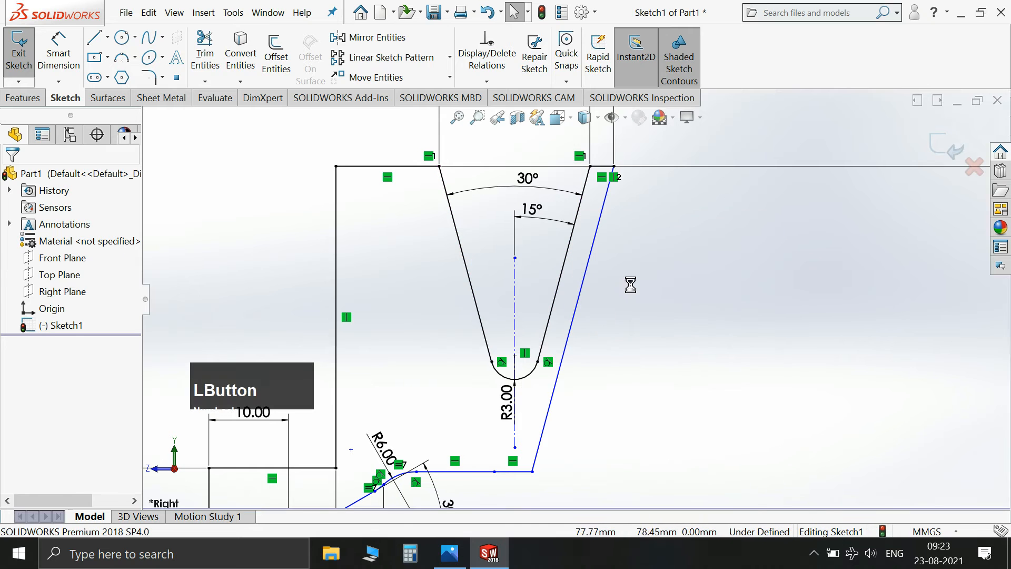
Step: Try once more to dimension the wall thickness between the V-groove side and the outer sloping line
click(58, 56)
click(580, 293)
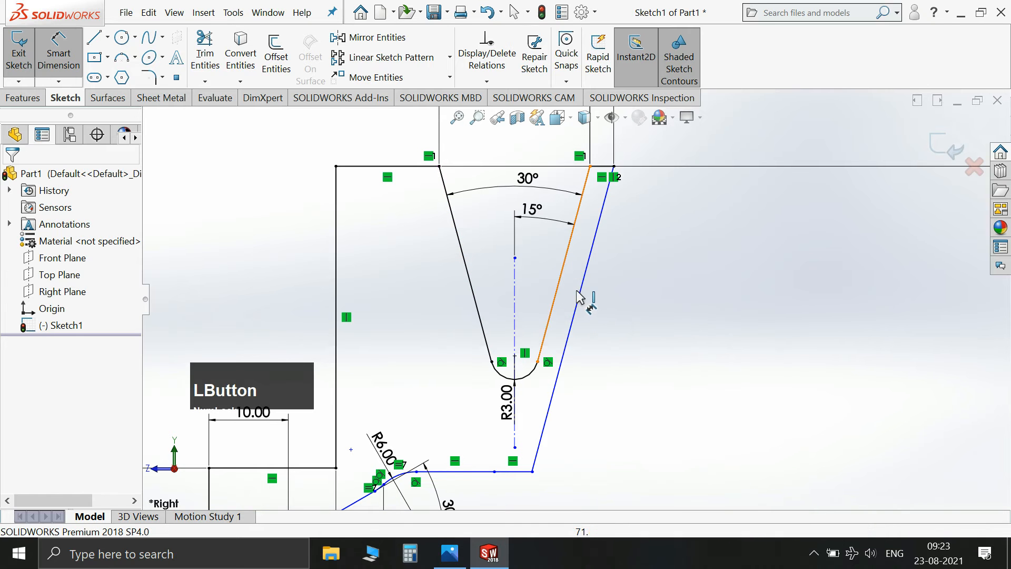
click(583, 304)
click(605, 316)
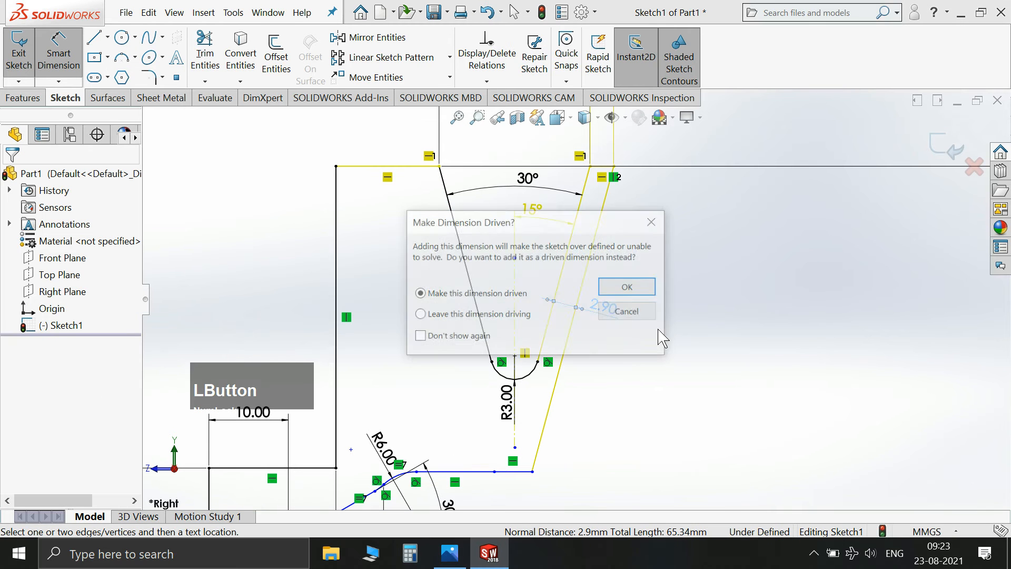
click(627, 314)
scroll(700, 295, up, 2)
key(Escape)
right_click(595, 138)
key(Escape)
Step: Examine the relations and dimensions around the V-groove, including its 15° half-angle and the inner profile below it
scroll(542, 358, down, 4)
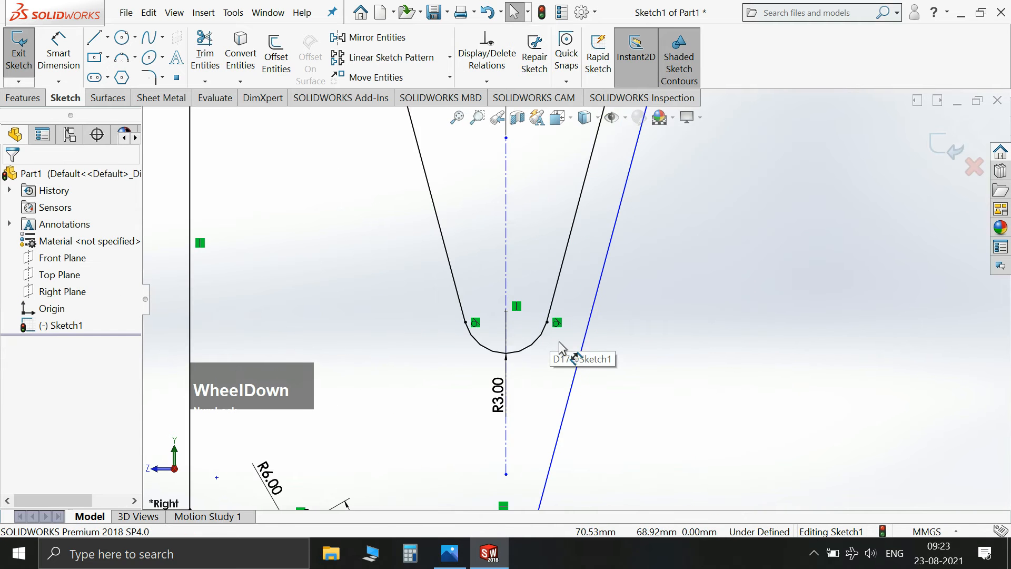
scroll(532, 308, up, 2)
scroll(527, 416, down, 2)
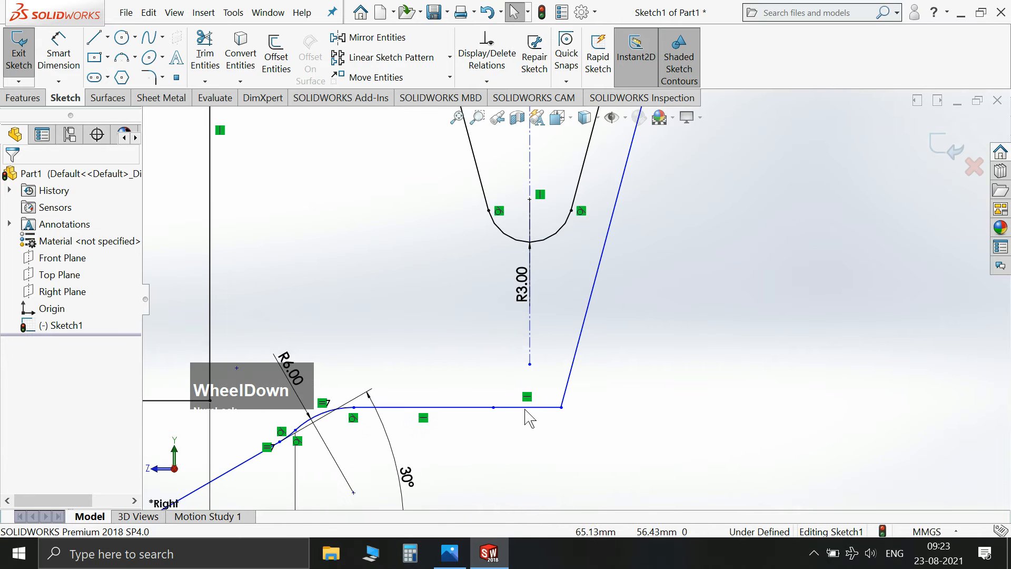
scroll(583, 397, up, 5)
scroll(582, 277, down, 2)
scroll(582, 277, down, 4)
scroll(601, 226, up, 3)
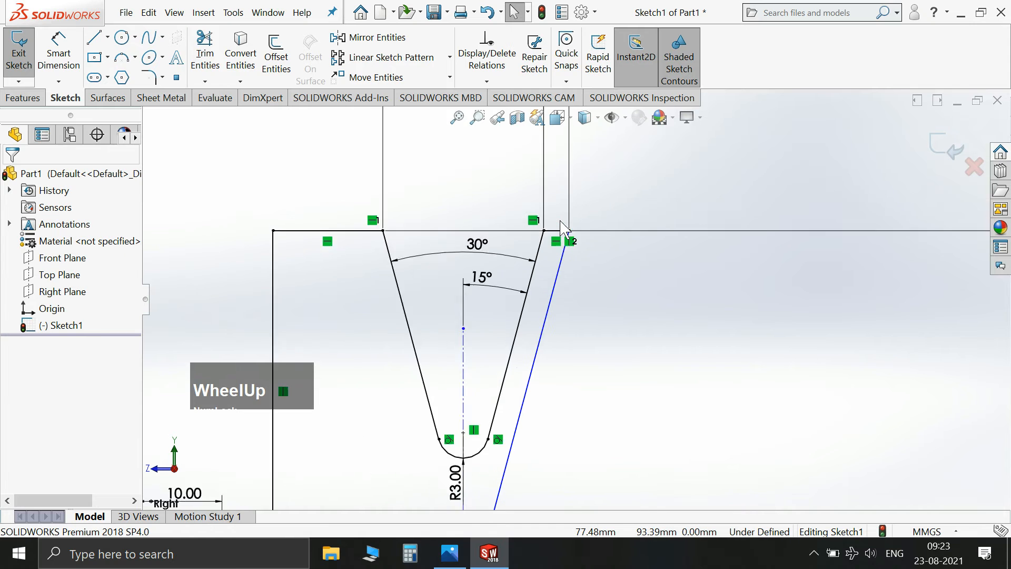
click(503, 286)
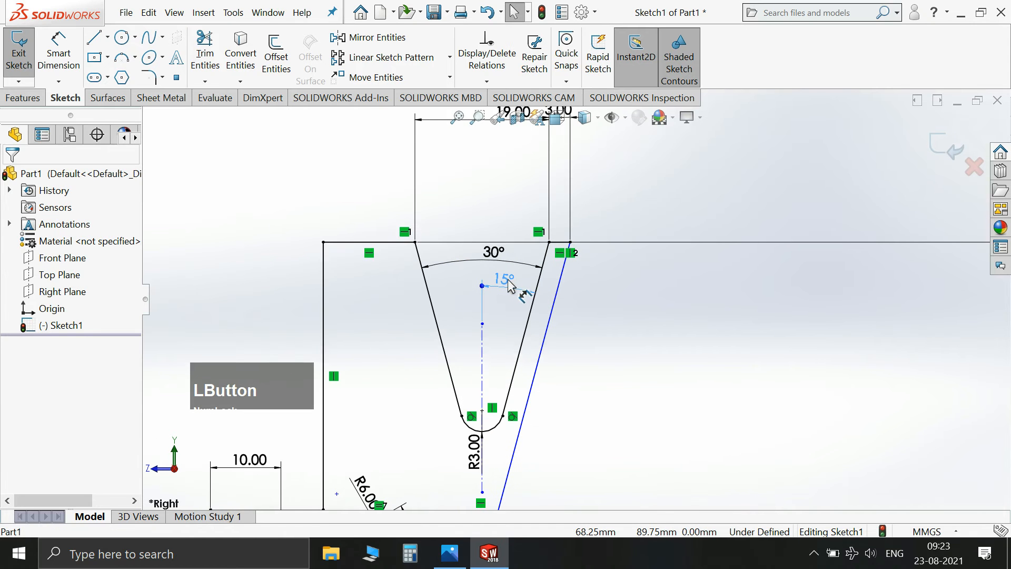
scroll(594, 191, up, 3)
scroll(607, 375, down, 2)
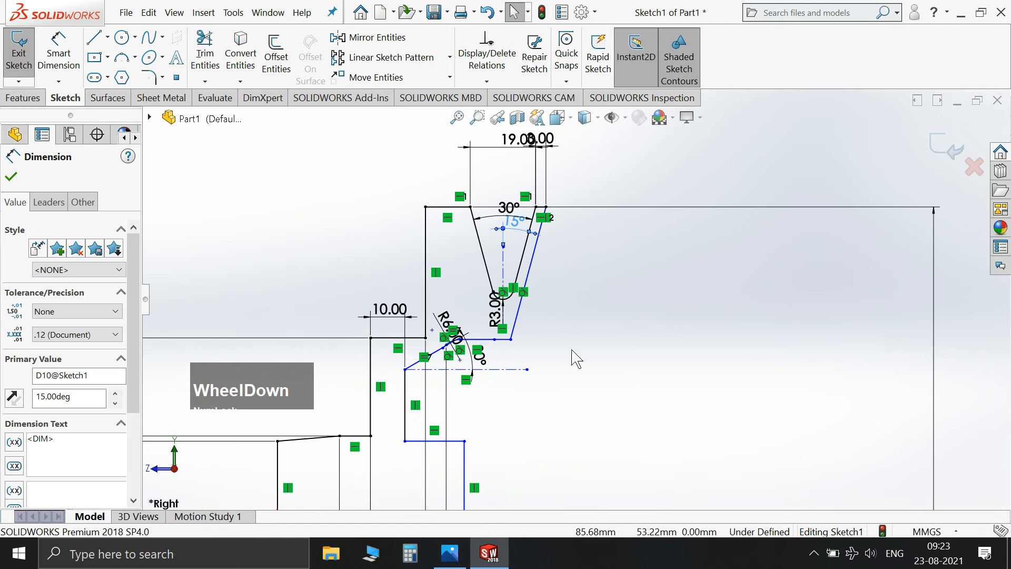
scroll(571, 283, up, 2)
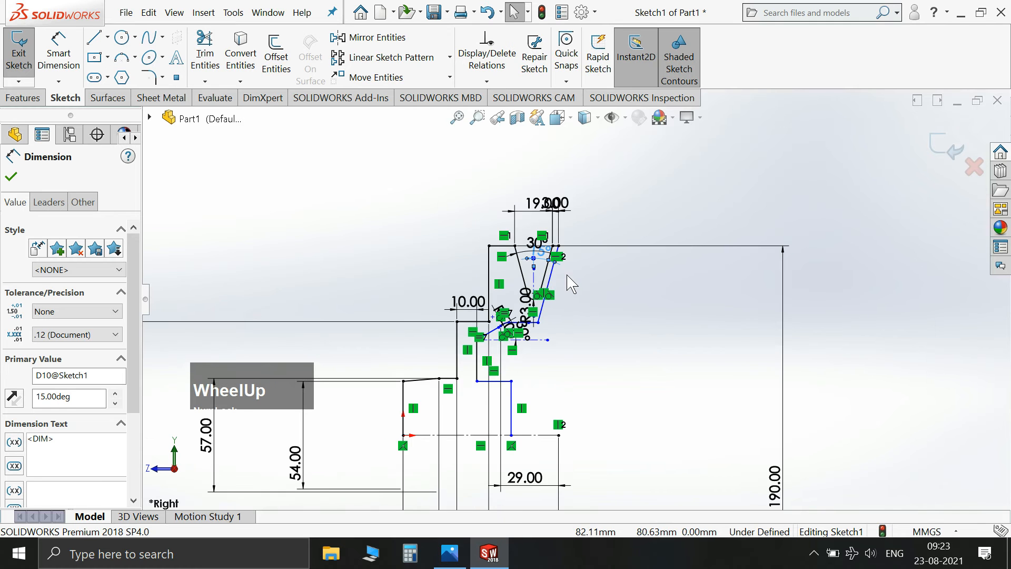
scroll(571, 283, down, 5)
scroll(514, 224, up, 1)
scroll(542, 292, up, 3)
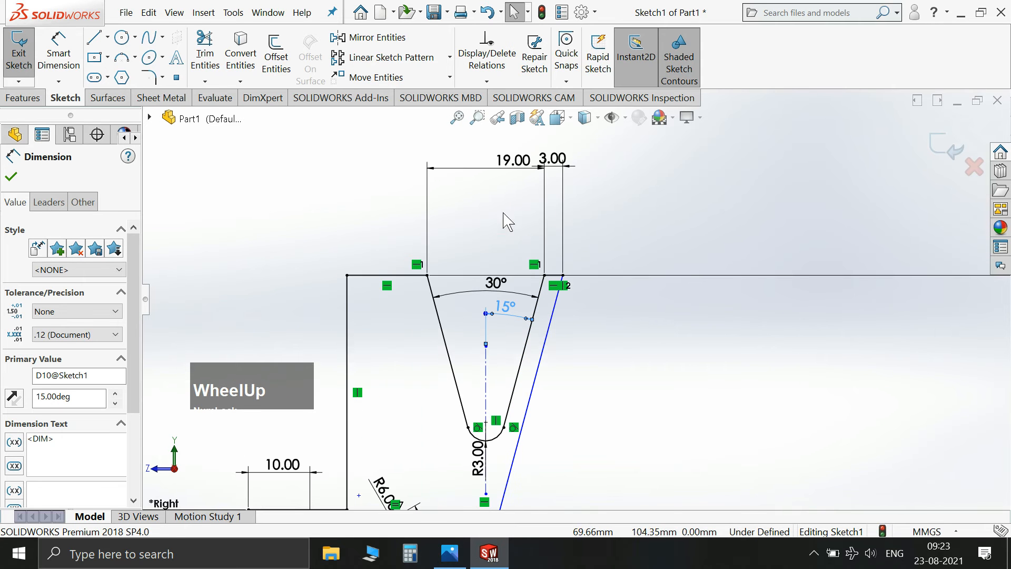
click(58, 55)
scroll(605, 282, up, 2)
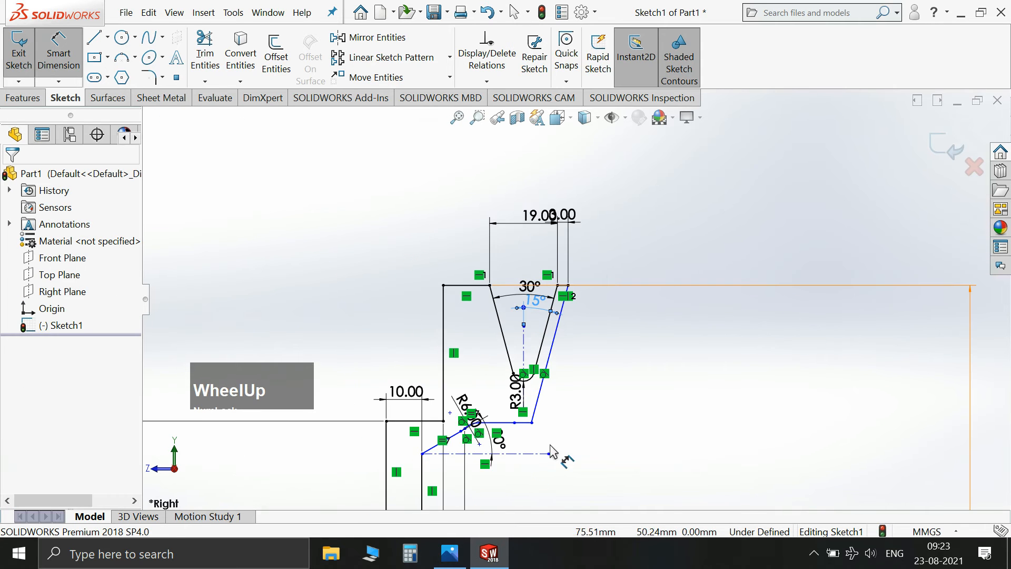
scroll(570, 452, down, 3)
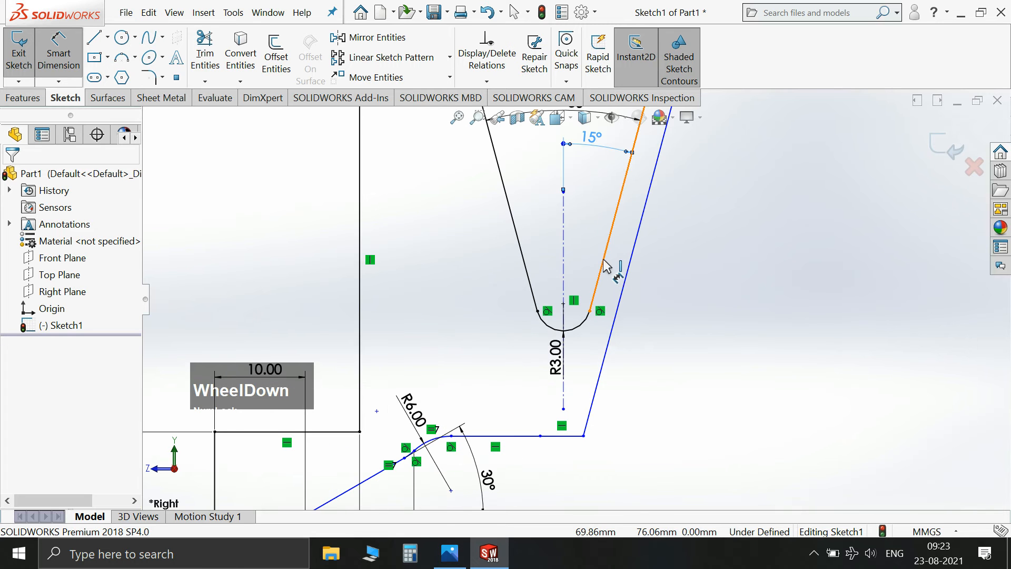
key(Escape)
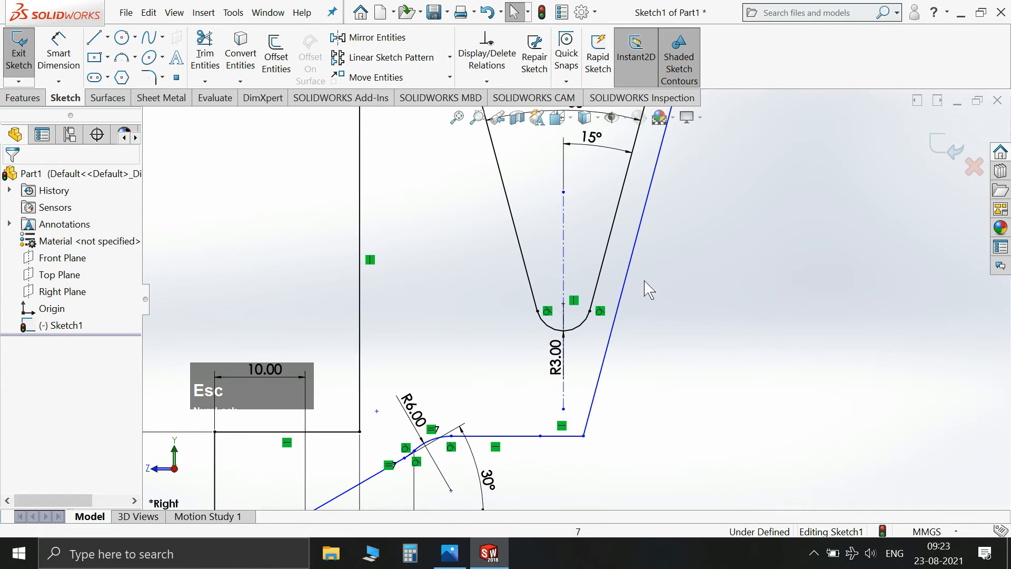
click(628, 273)
key(Escape)
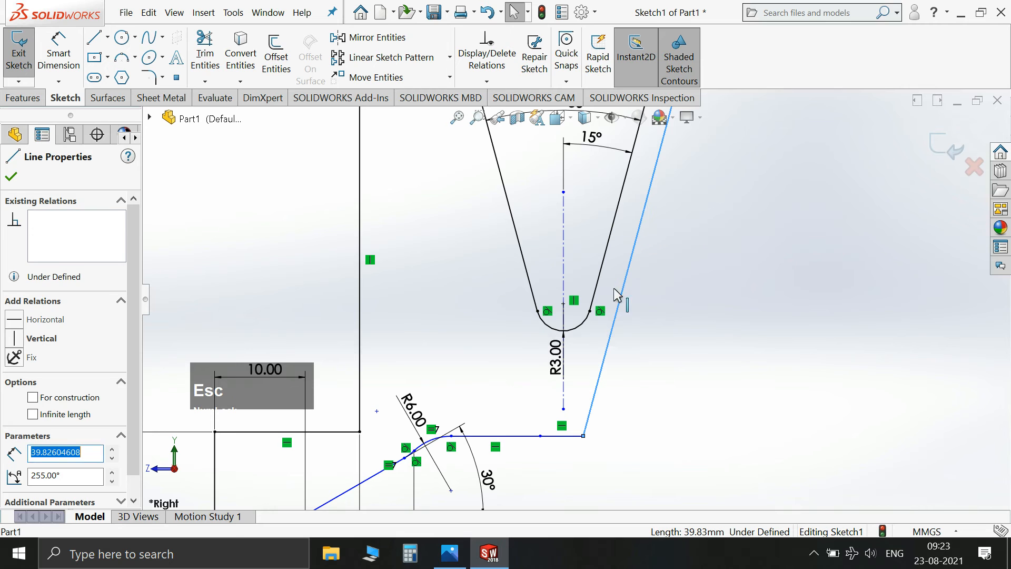
Step: Dimension the wall between the V-groove's rounded bottom and the short horizontal line below it to 3 mm
click(58, 53)
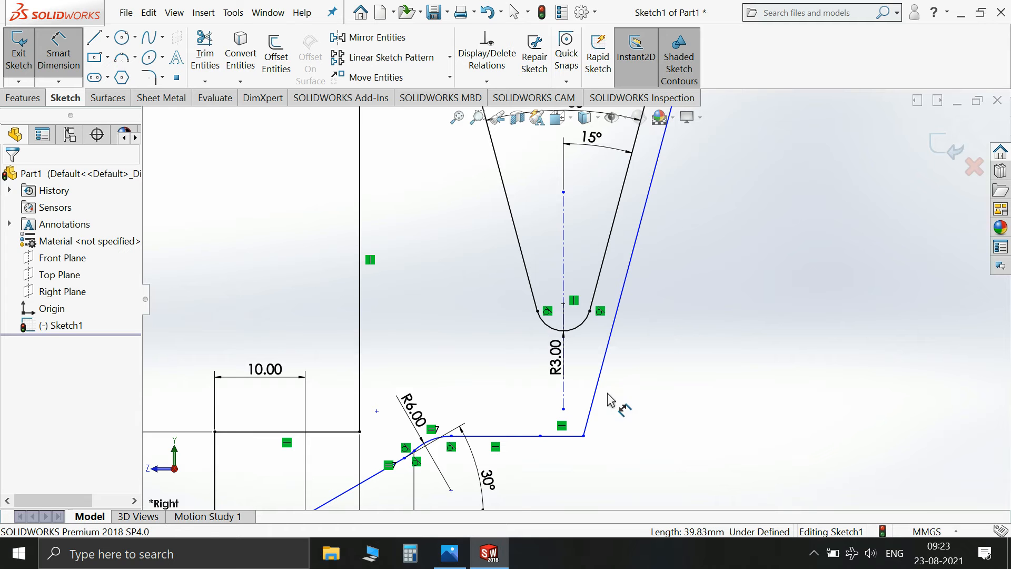
click(563, 436)
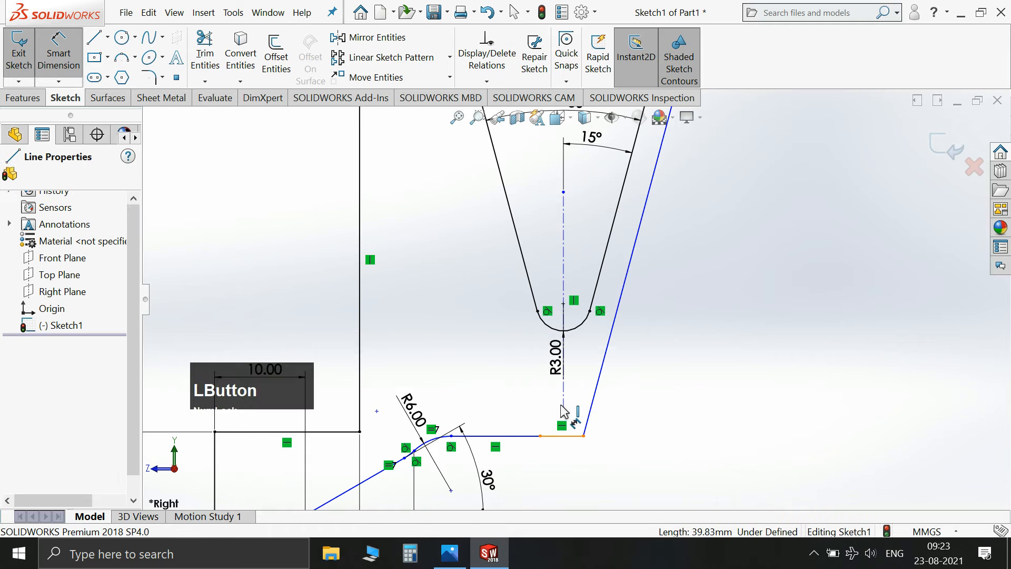
click(563, 332)
click(558, 348)
text(3)
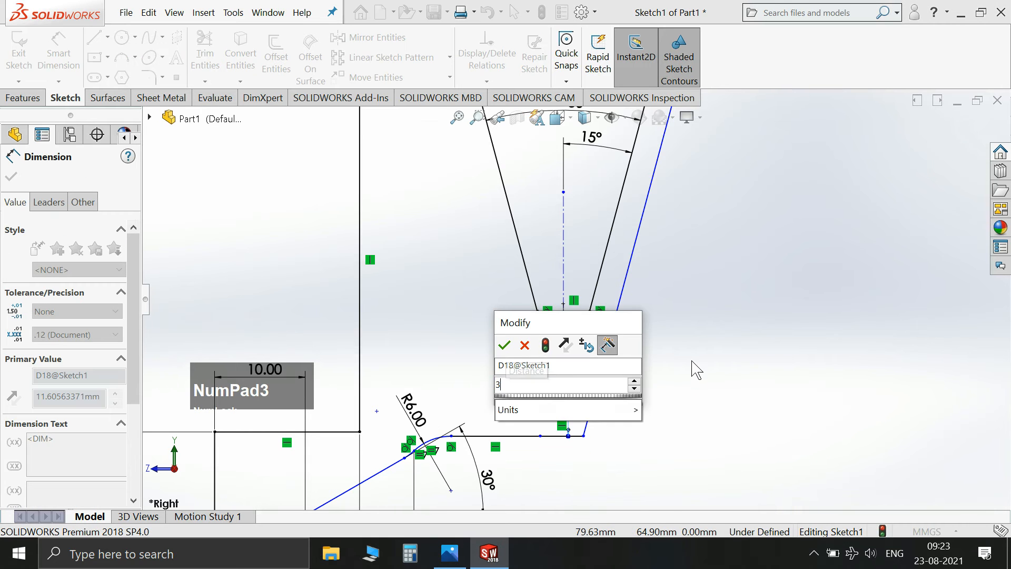
key(Return)
key(Escape)
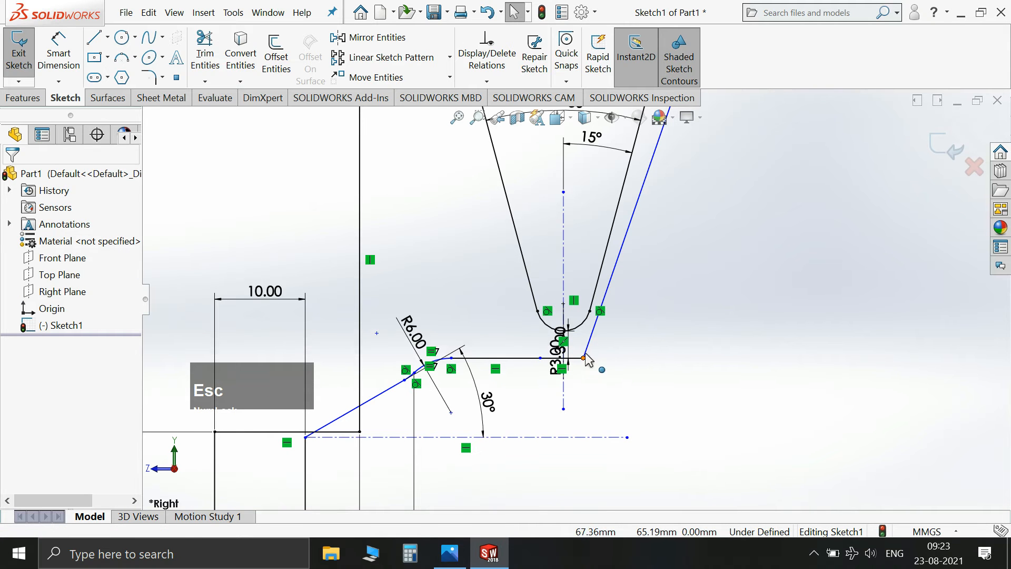
Step: Make the outer sloping line parallel to the adjacent side of the V-groove
click(58, 53)
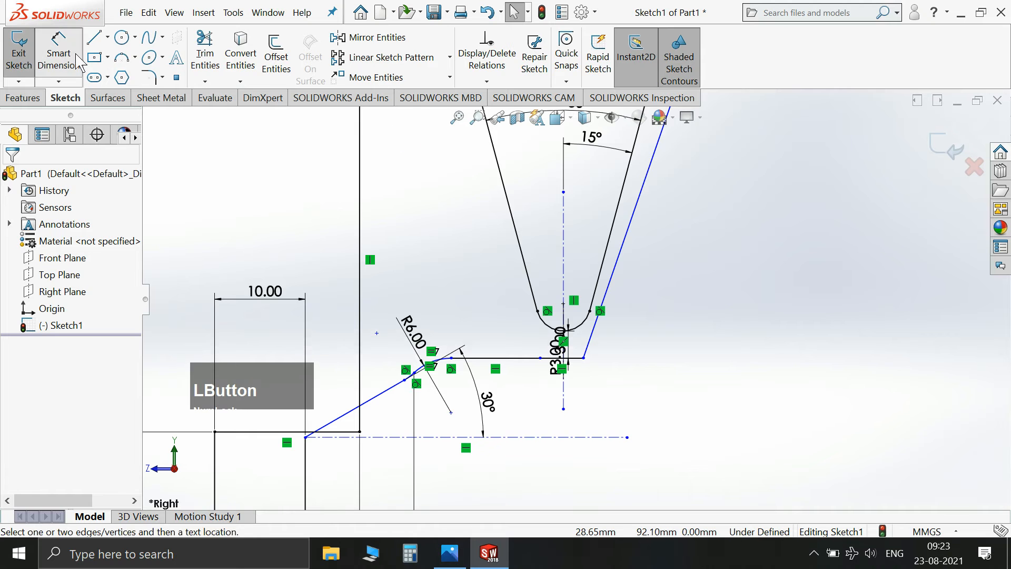
key(Escape)
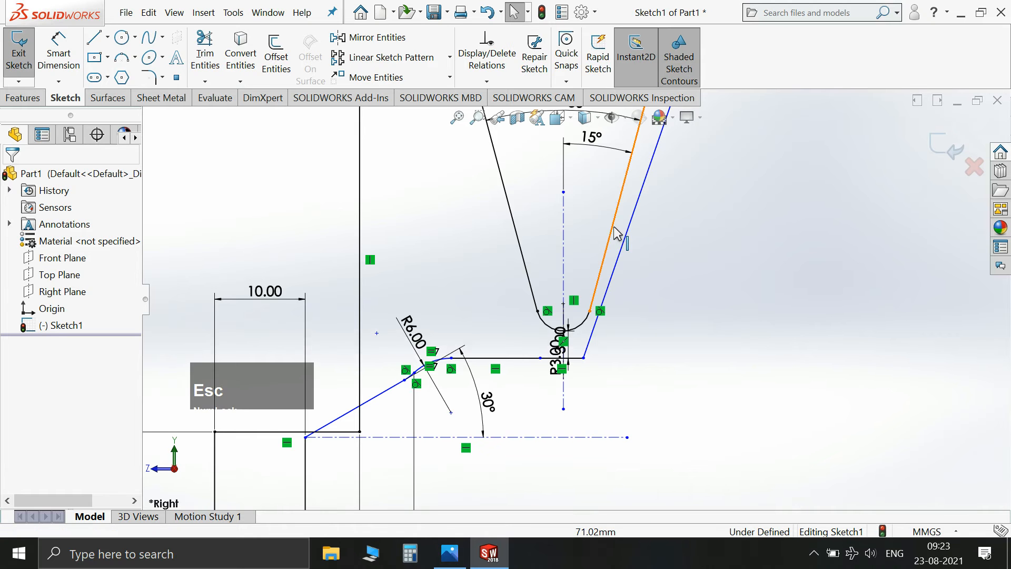
ctrl+click(618, 233)
ctrl+click(626, 237)
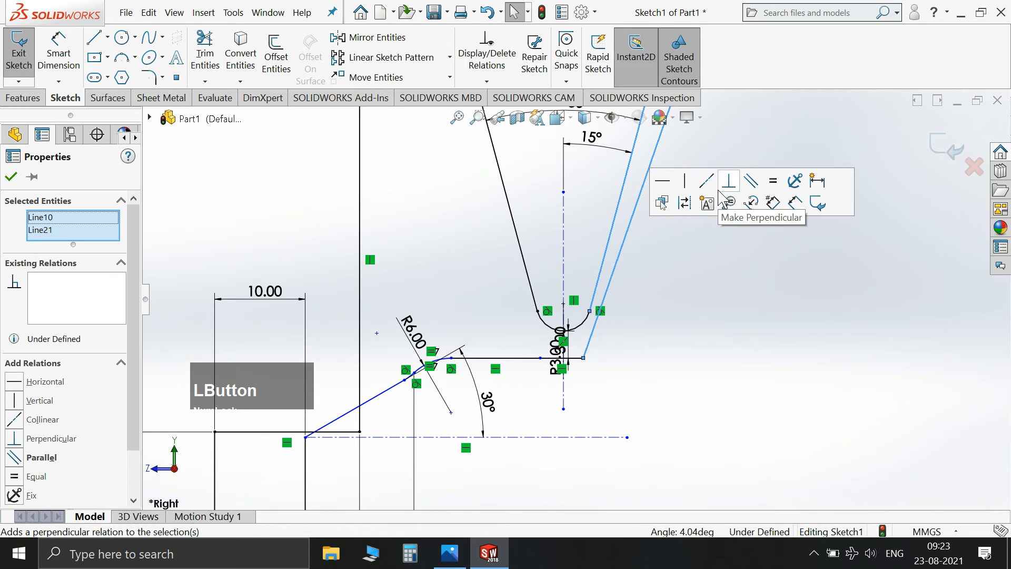
click(744, 187)
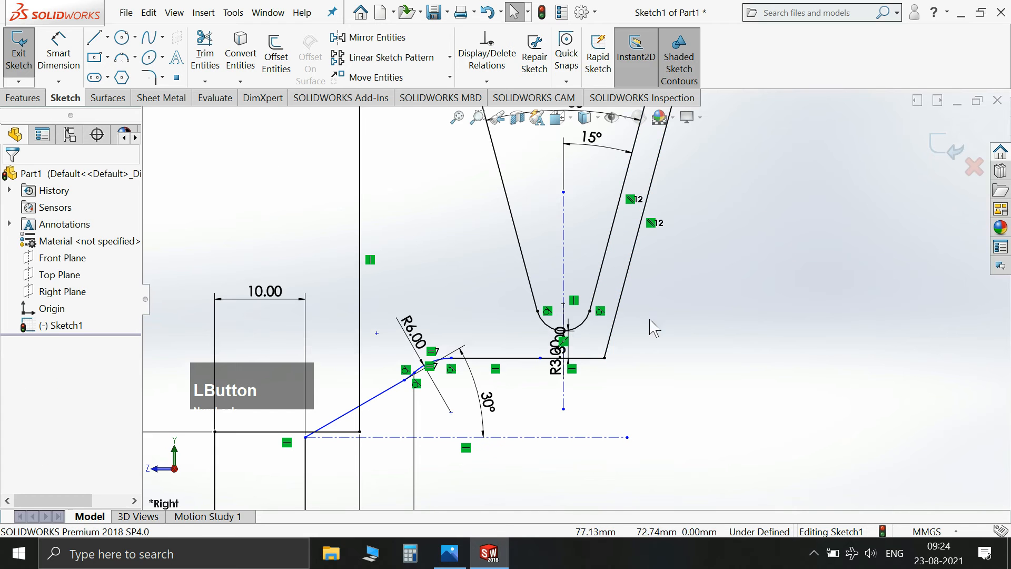
Step: Move the lower end of the inner profile's 30° line further down to test its remaining freedom
scroll(638, 295, up, 1)
scroll(640, 221, down, 4)
scroll(627, 185, down, 2)
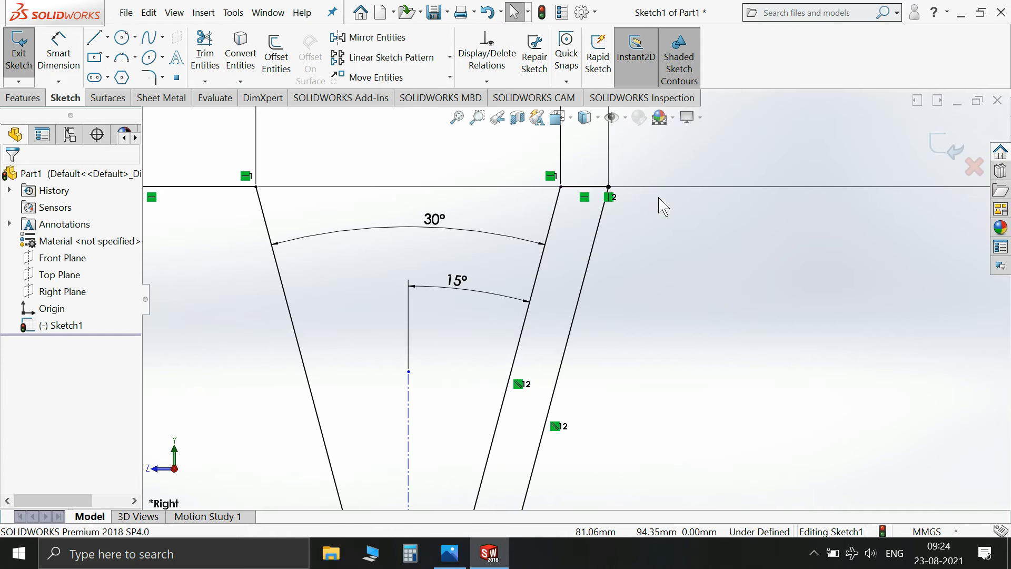
scroll(662, 207, up, 5)
scroll(621, 252, up, 6)
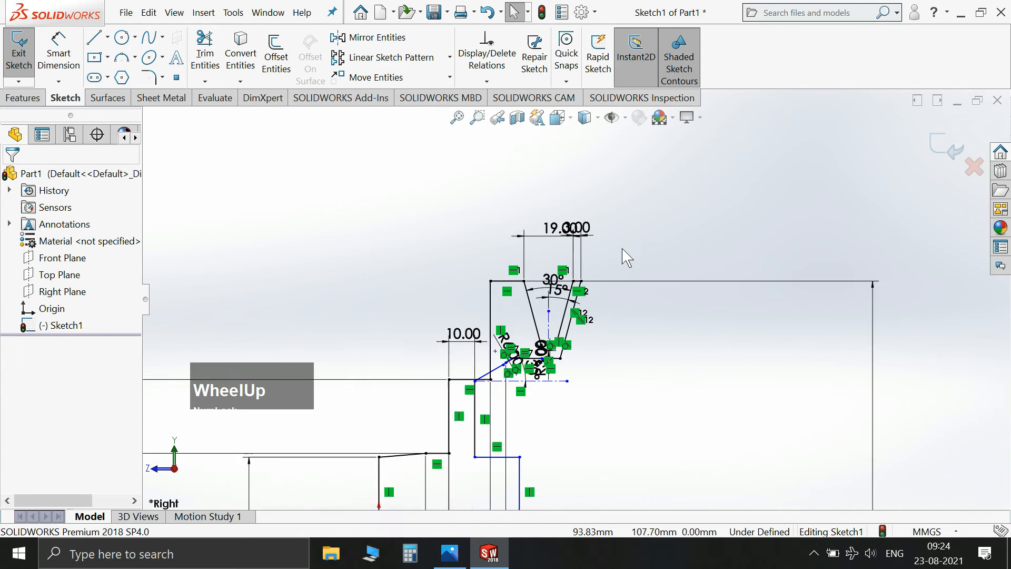
click(65, 71)
scroll(521, 368, down, 4)
scroll(515, 325, down, 5)
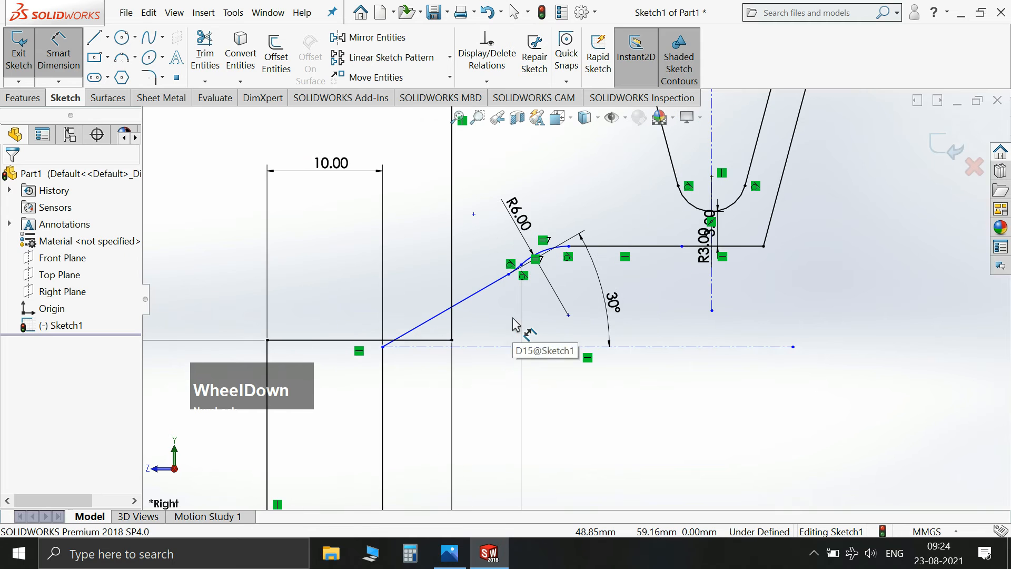
key(Escape)
drag(389, 352, 434, 406)
click(782, 364)
scroll(582, 219, up, 5)
scroll(596, 269, up, 3)
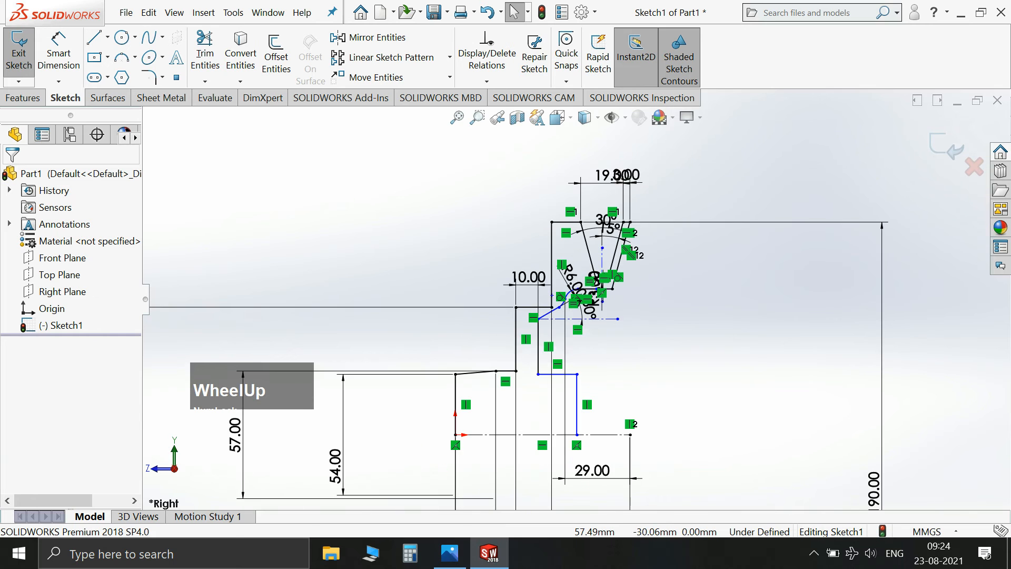
Step: Check the inner profile's dimensions on the sheave drawing Capture.PNG in Photos, and return to the SOLIDWORKS sketch
click(451, 558)
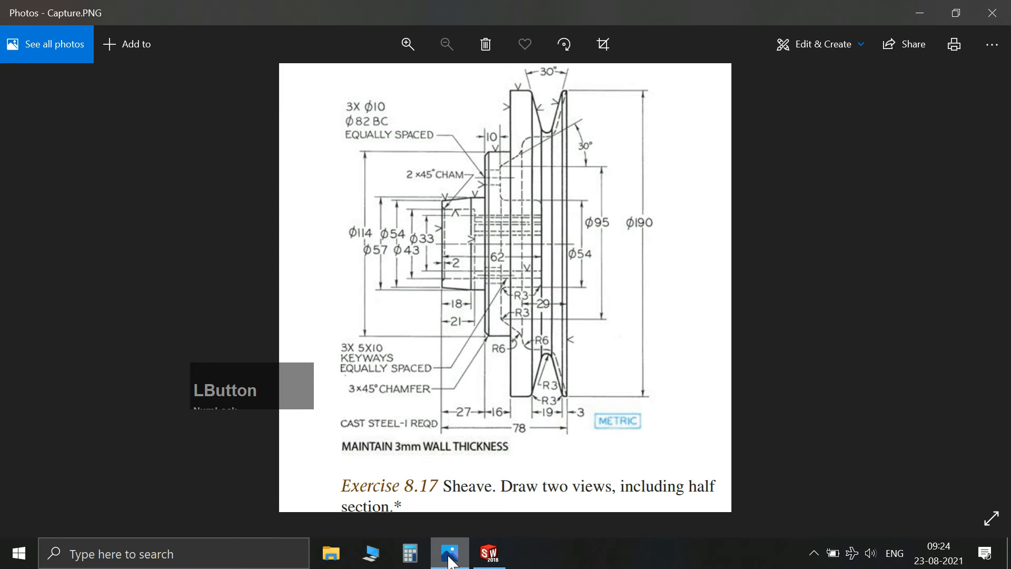
click(450, 557)
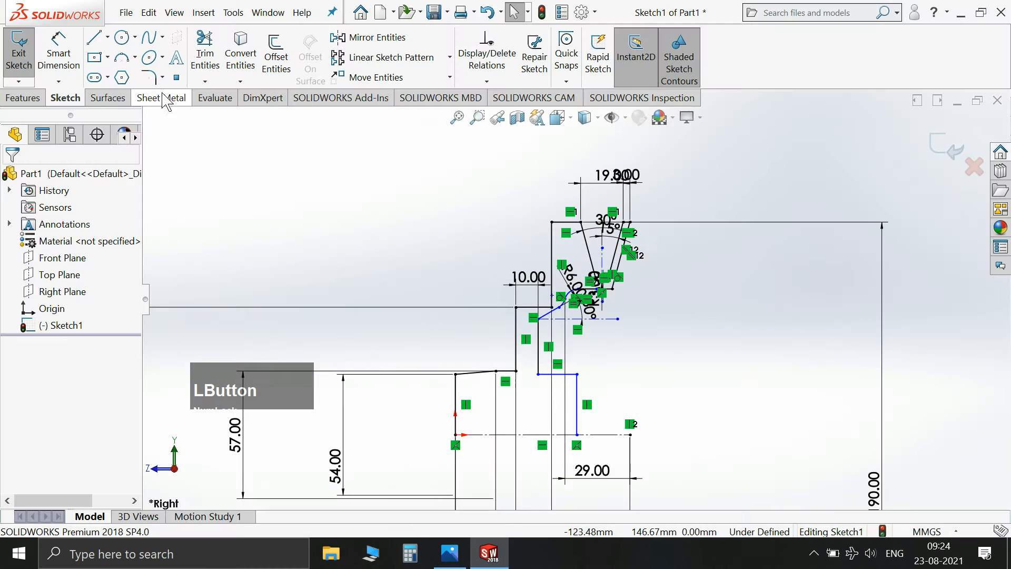
Step: Dimension the lower end of the inner profile's 30° line about the horizontal centreline as a 95 mm diameter
click(539, 318)
scroll(701, 290, up, 2)
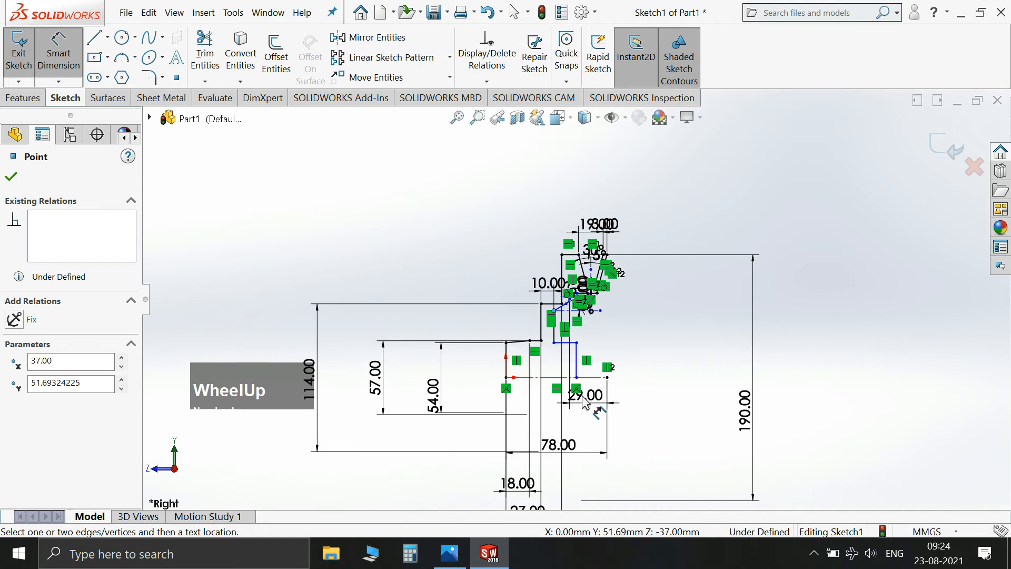
scroll(575, 382, up, 2)
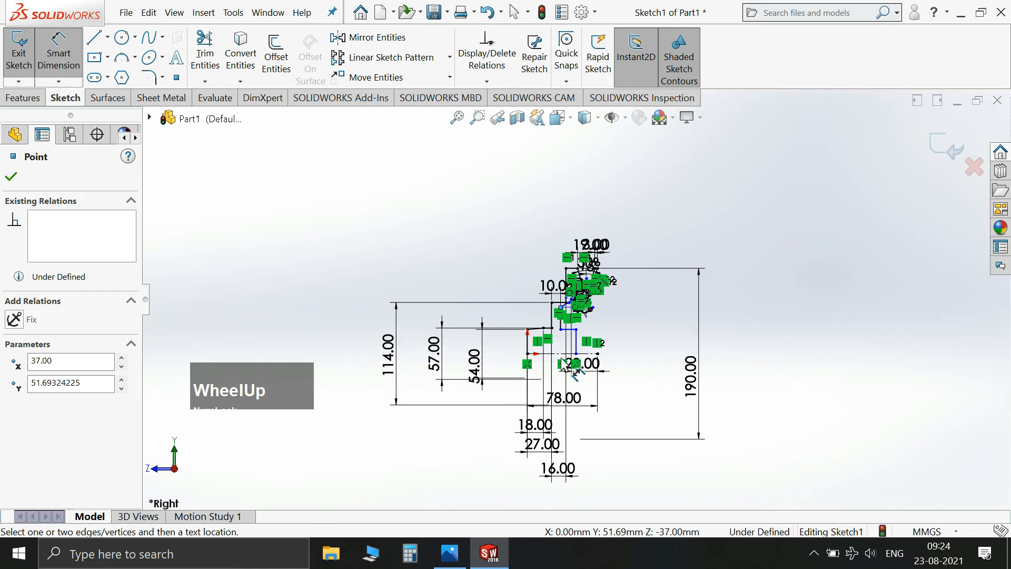
click(561, 355)
scroll(653, 379, down, 3)
click(651, 416)
text(9)
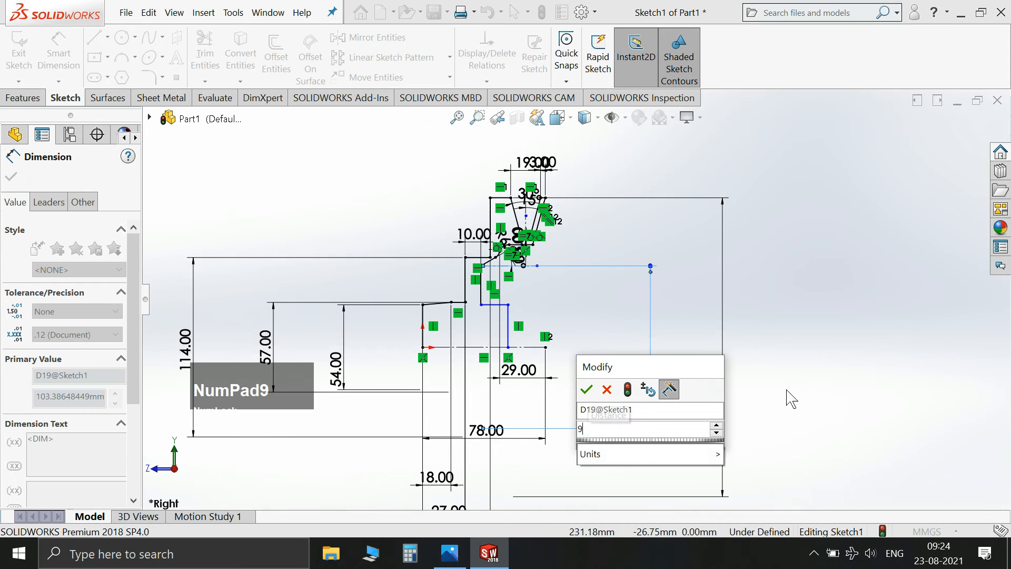
key(Return)
key(Escape)
scroll(546, 235, down, 4)
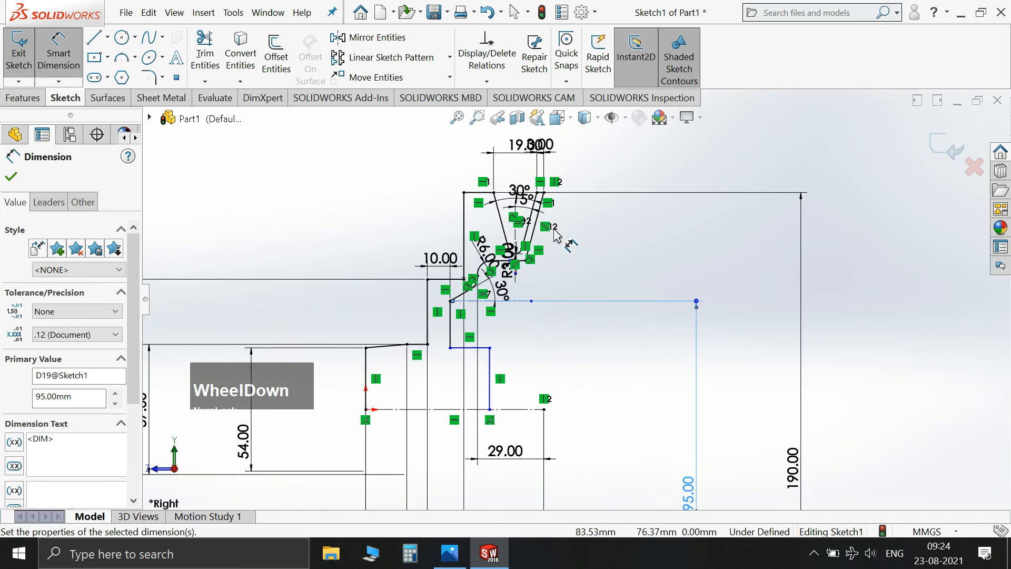
key(Escape)
Step: Delete the parallel relation between the V-groove's side and the outer sloping line, and try to dimension the gap between them instead
scroll(574, 252, up, 2)
scroll(566, 302, down, 3)
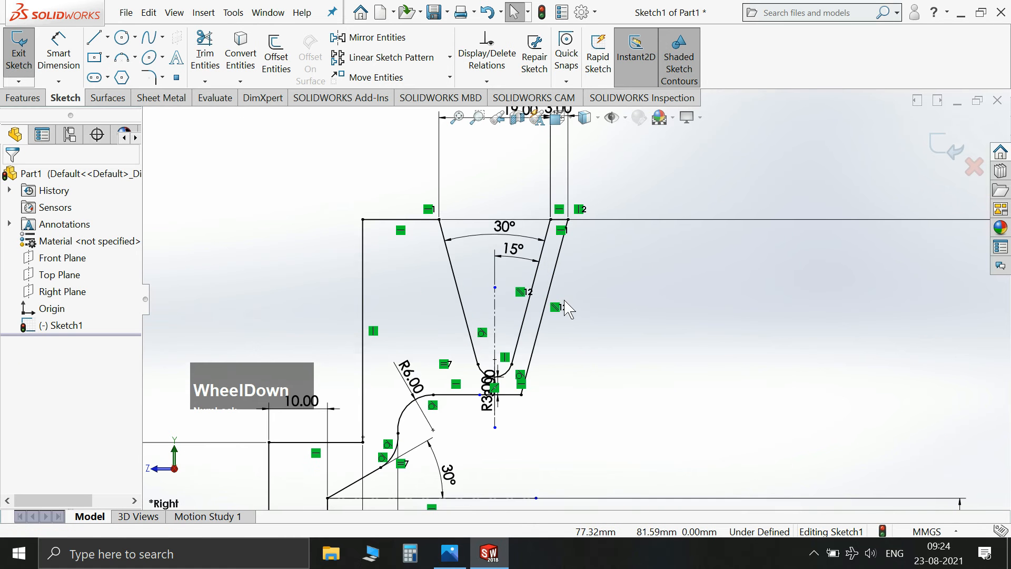
right_click(555, 307)
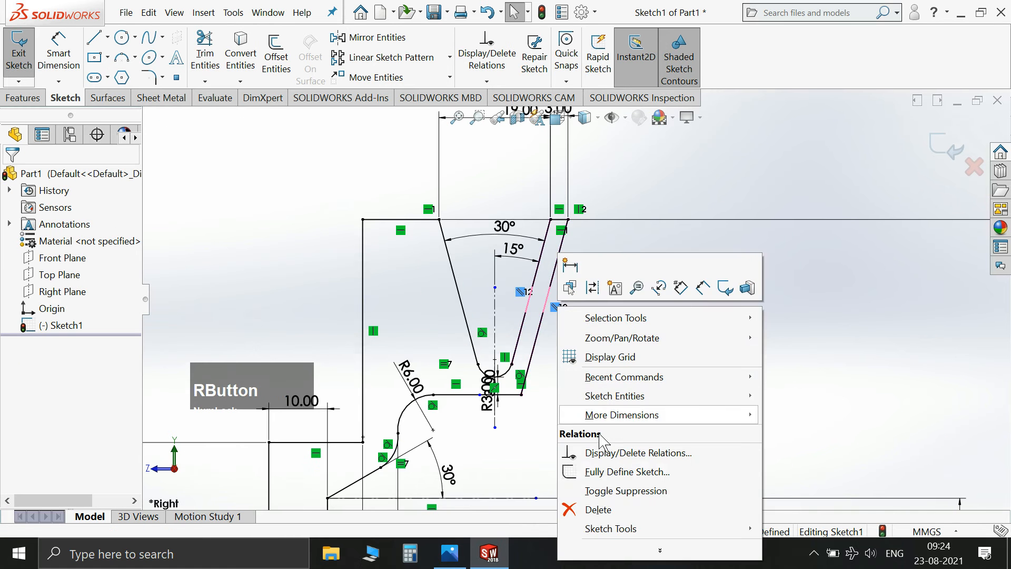
click(601, 511)
click(58, 53)
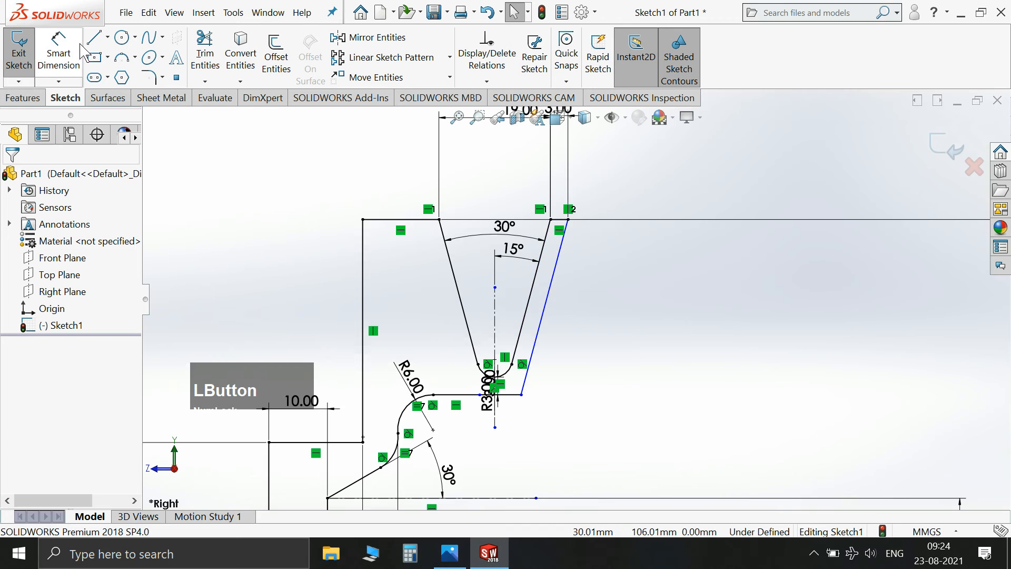
click(534, 287)
click(548, 295)
click(574, 319)
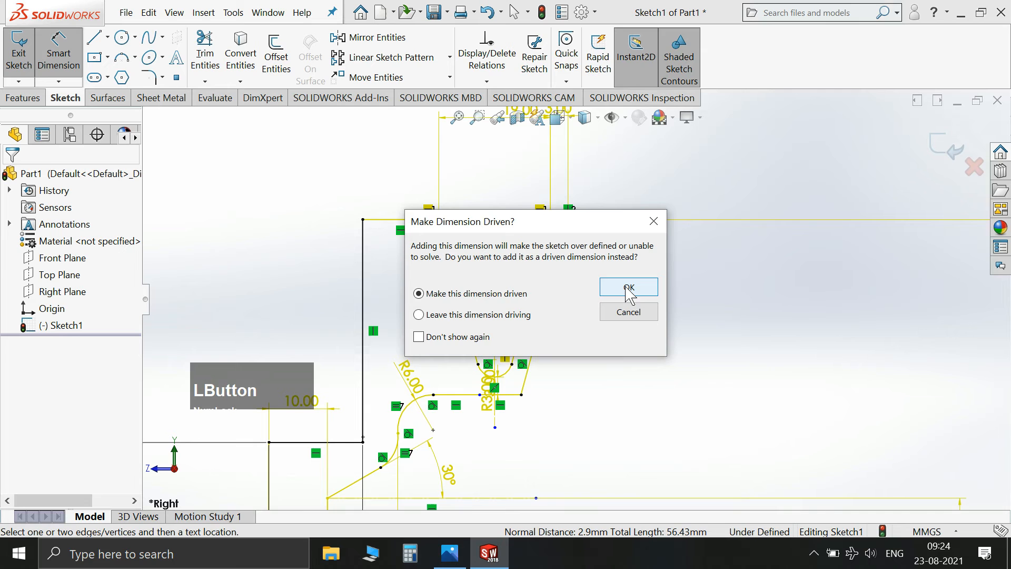
click(630, 315)
key(Escape)
Step: Move the 3 mm wall dimension and the groove bottom's R3 dimension apart, clear of the profile lines
scroll(492, 408, down, 2)
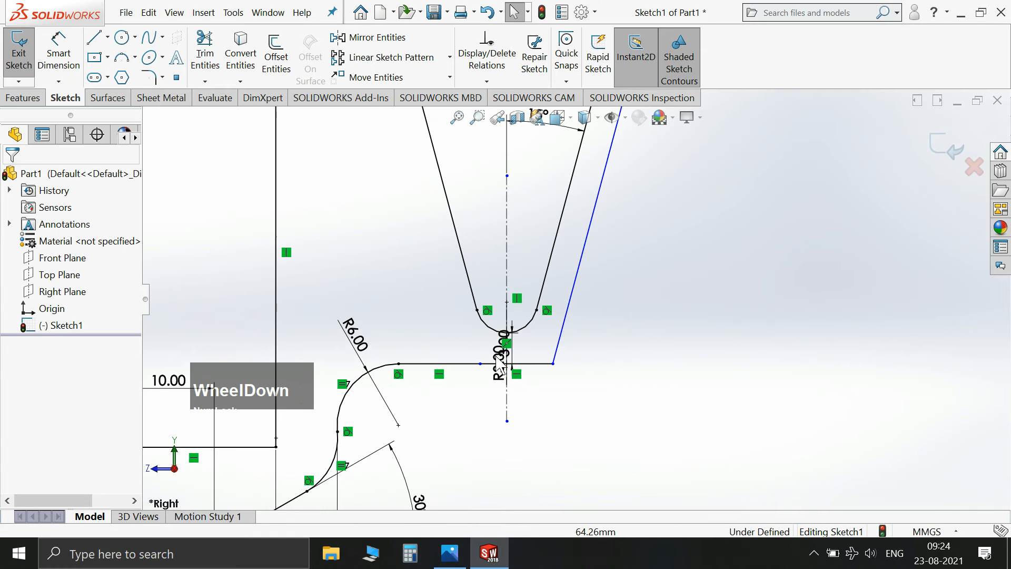
click(643, 353)
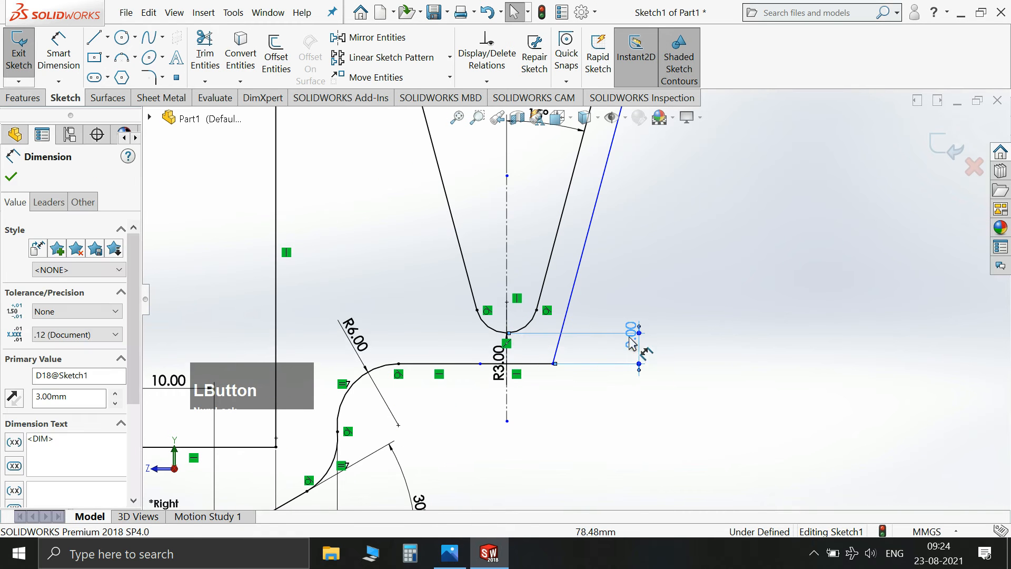
click(497, 383)
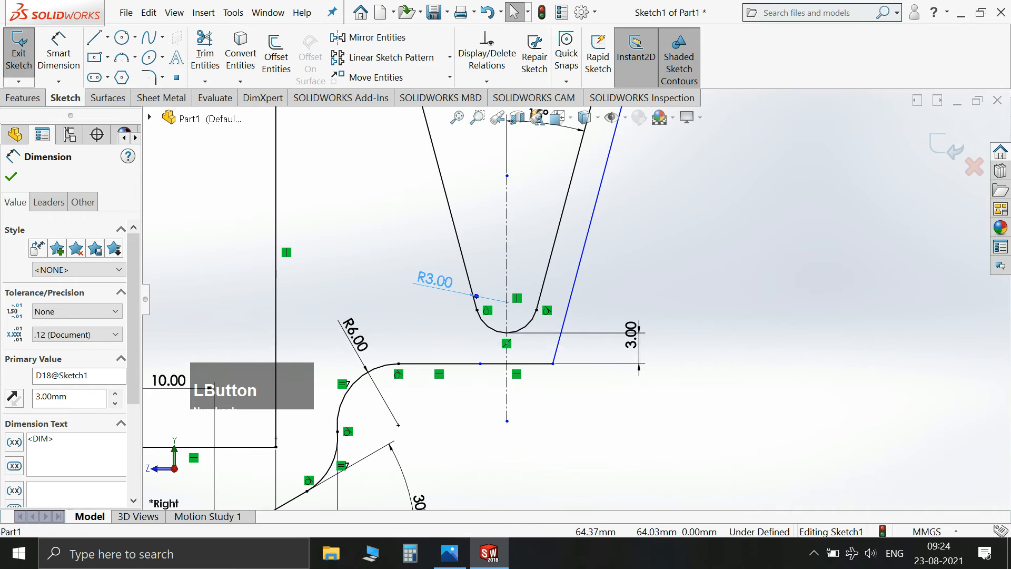
key(Escape)
Step: Make the outer sloping line parallel to the adjacent side of the V-groove again
scroll(510, 281, up, 3)
scroll(446, 366, down, 6)
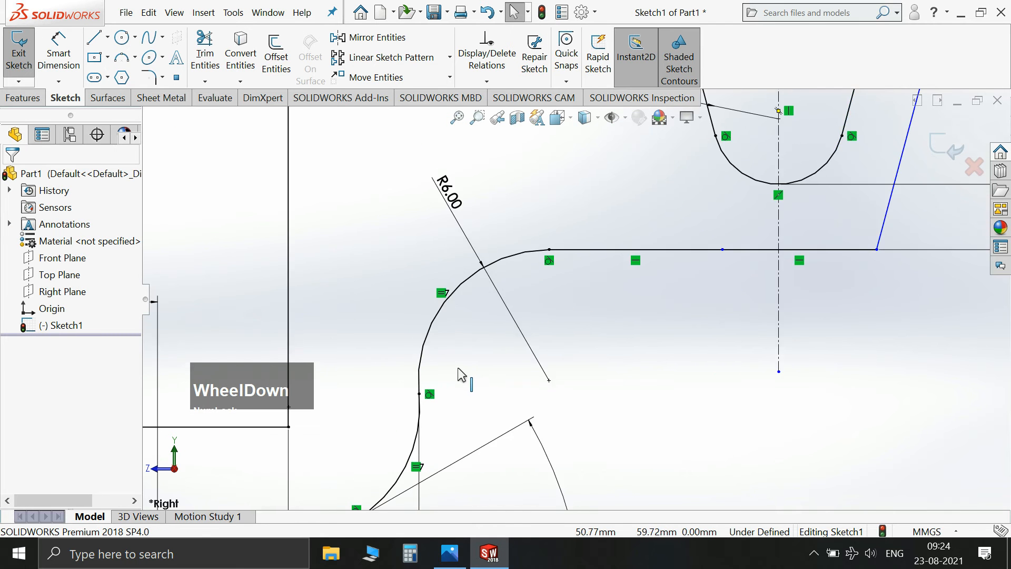
scroll(464, 363, up, 2)
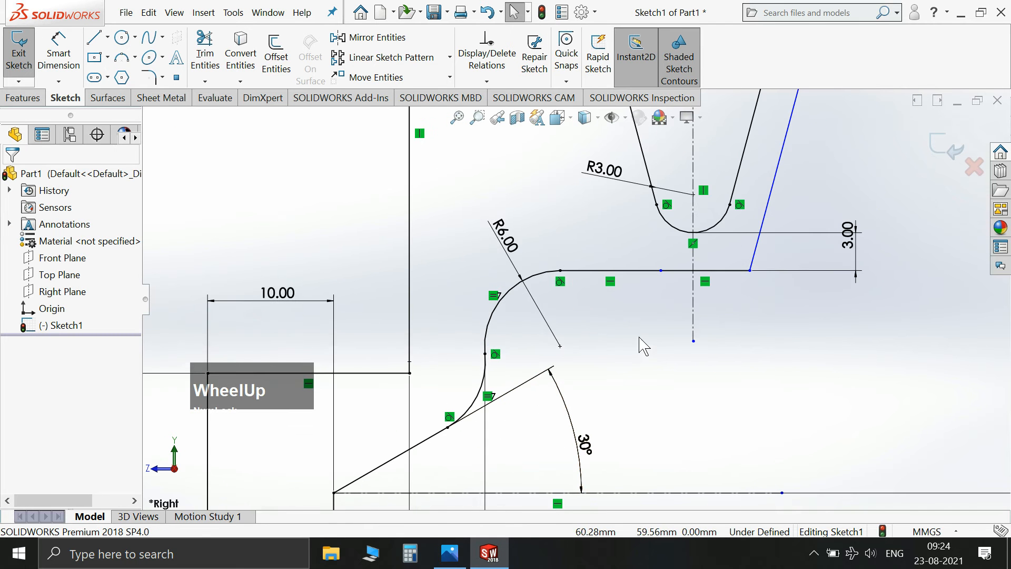
scroll(555, 342, up, 3)
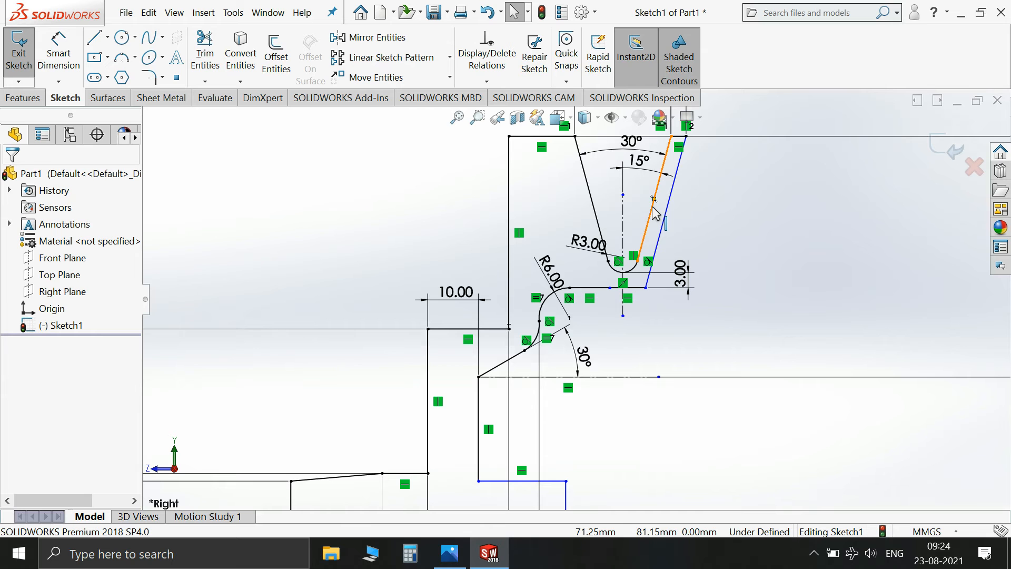
click(654, 211)
ctrl+click(662, 227)
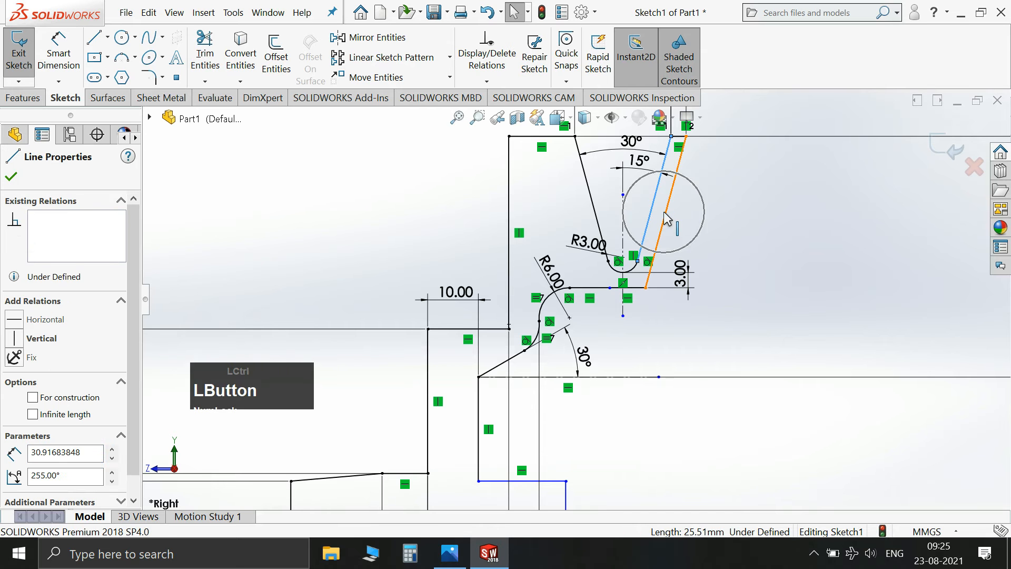
click(787, 156)
click(683, 266)
scroll(664, 286, up, 1)
scroll(665, 286, down, 2)
Step: Fillet the outer sloping line's lower corner and both upper corners of the V-groove with a 3 mm radius
click(450, 553)
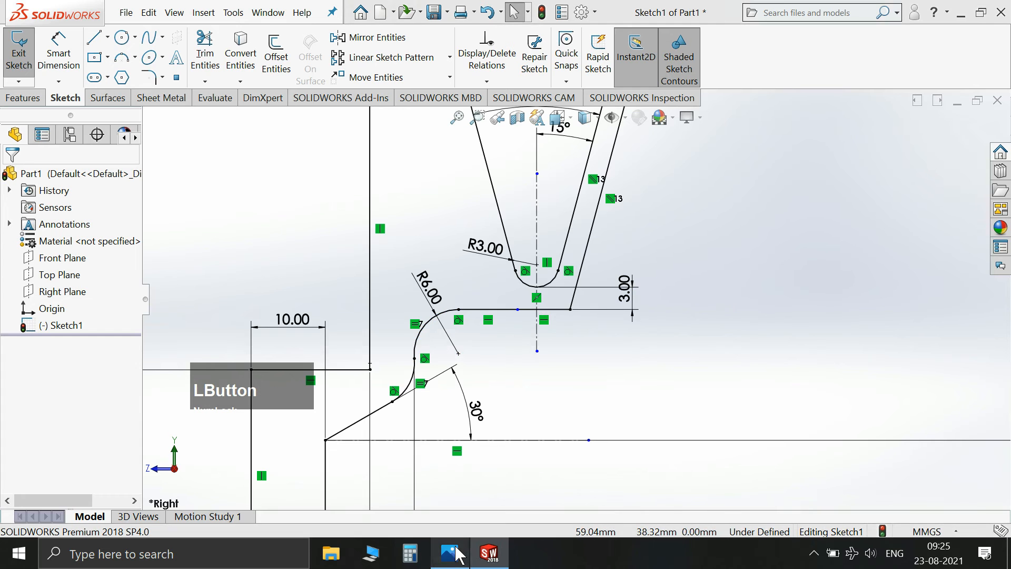
click(456, 553)
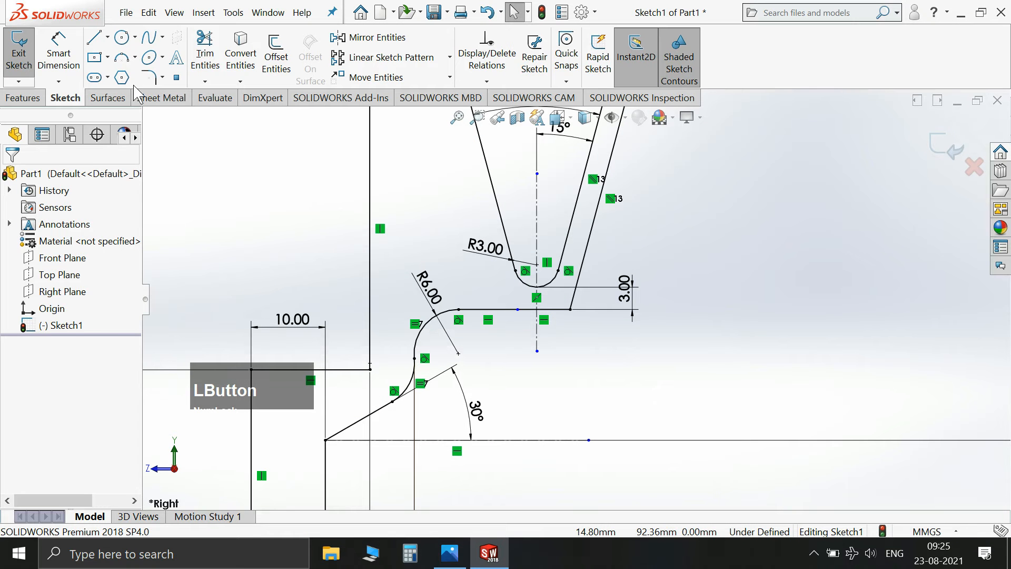
click(155, 74)
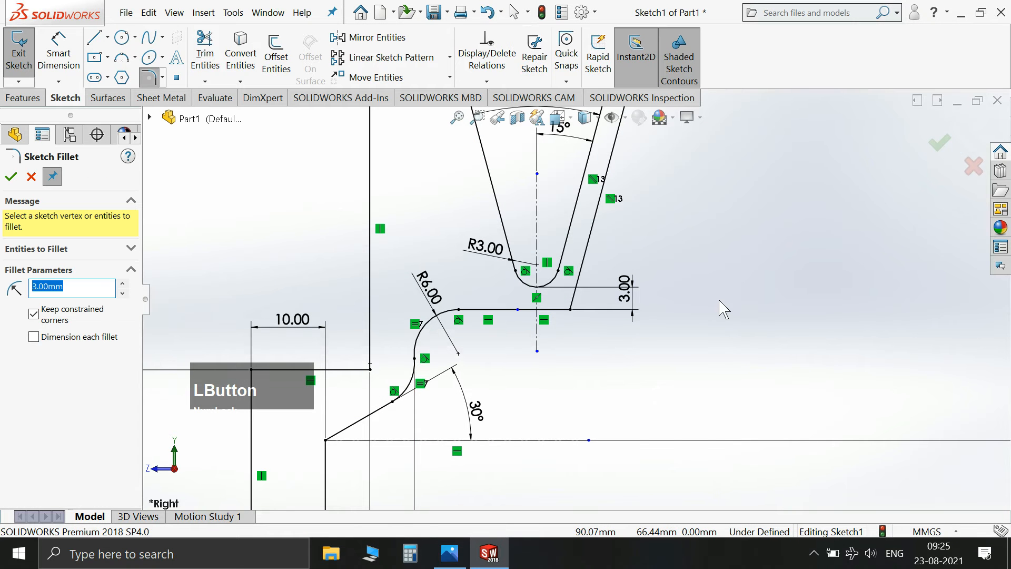
click(572, 311)
scroll(605, 219, up, 2)
scroll(594, 169, down, 5)
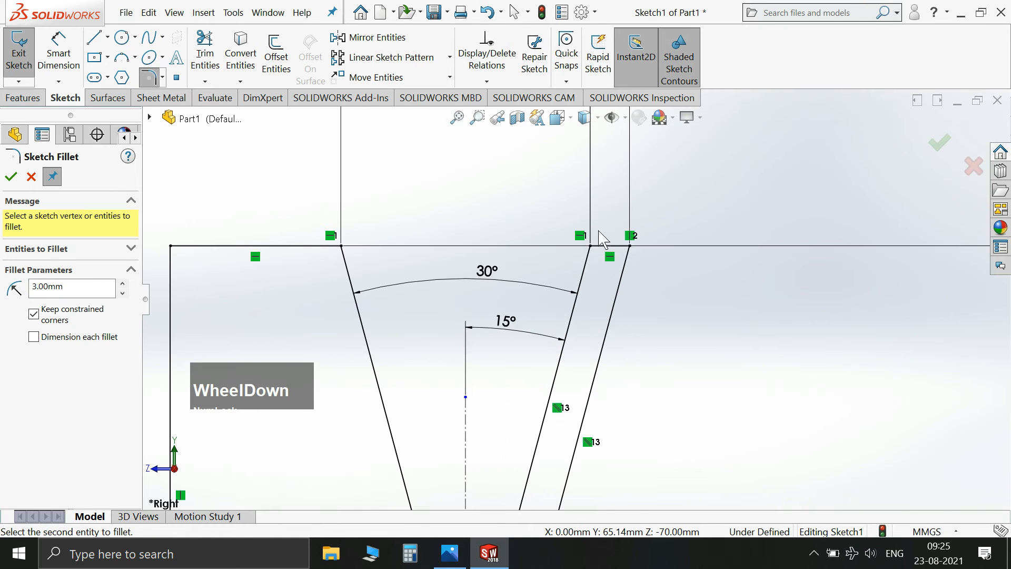
click(594, 254)
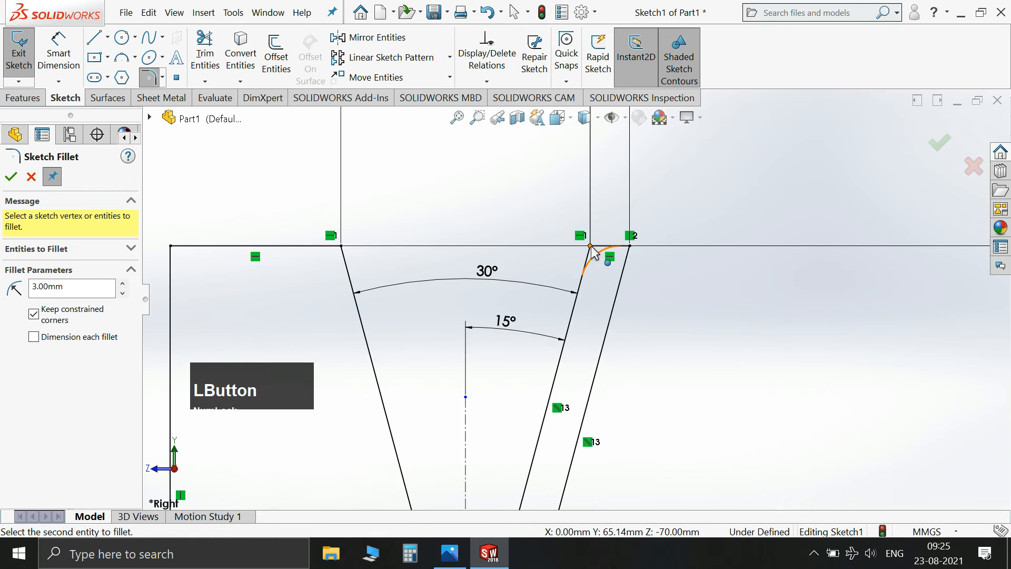
click(340, 249)
scroll(560, 202, up, 5)
scroll(498, 328, down, 5)
click(11, 176)
key(Escape)
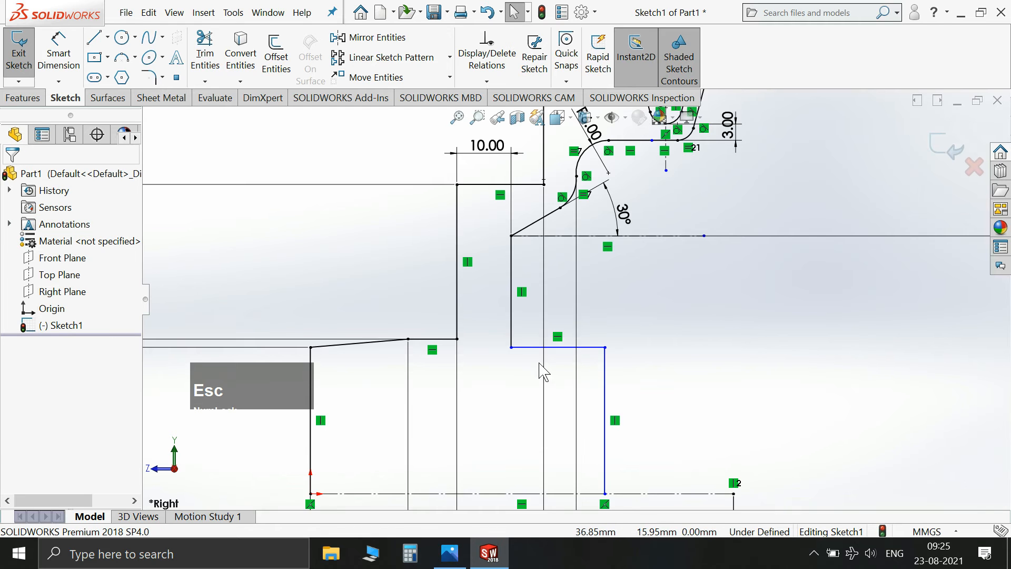
Step: Dimension the inner profile's lower horizontal line about the horizontal centreline as a 54 mm diameter
scroll(575, 303, up, 3)
click(58, 53)
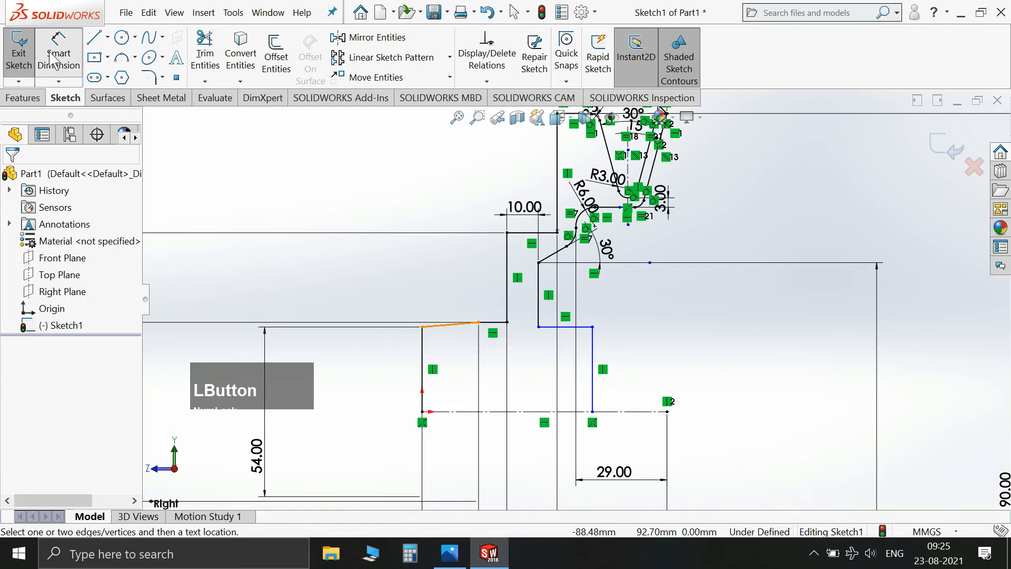
click(581, 412)
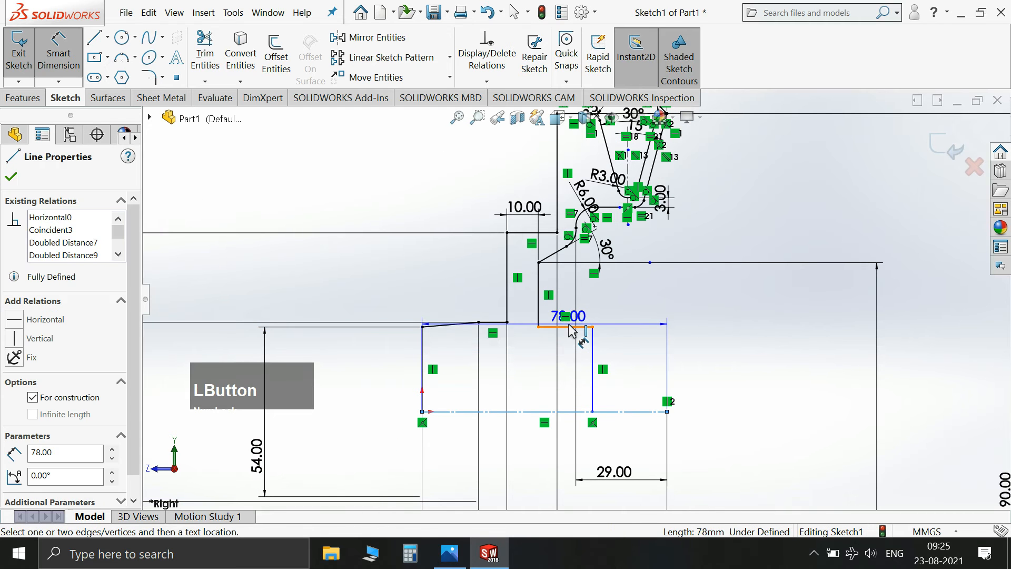
click(572, 327)
click(748, 443)
key(KP_Enter)
key(Escape)
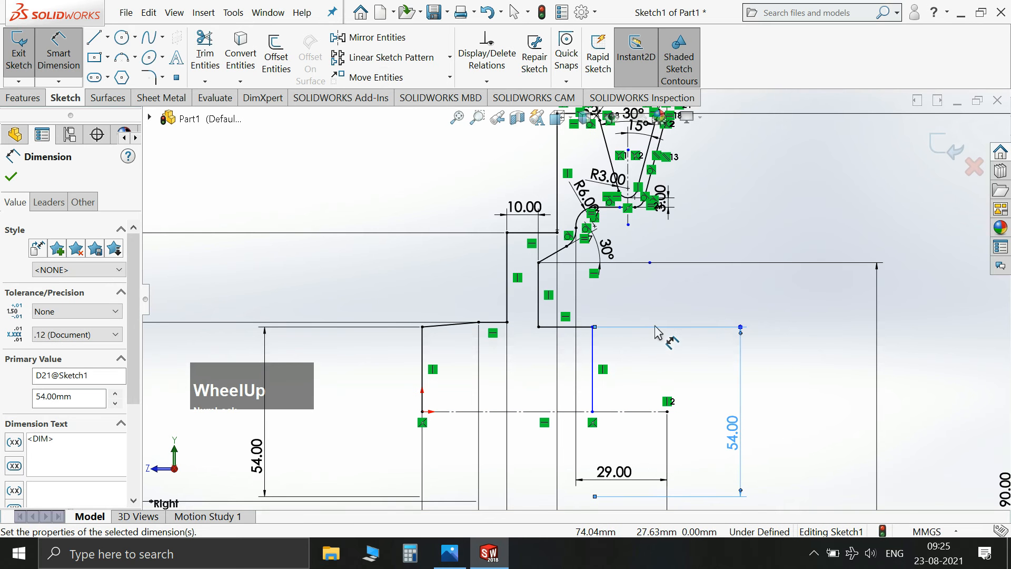
Step: Dimension the horizontal distance between the hub's two vertical end lines to 62 mm
scroll(655, 333, up, 5)
click(487, 339)
click(587, 345)
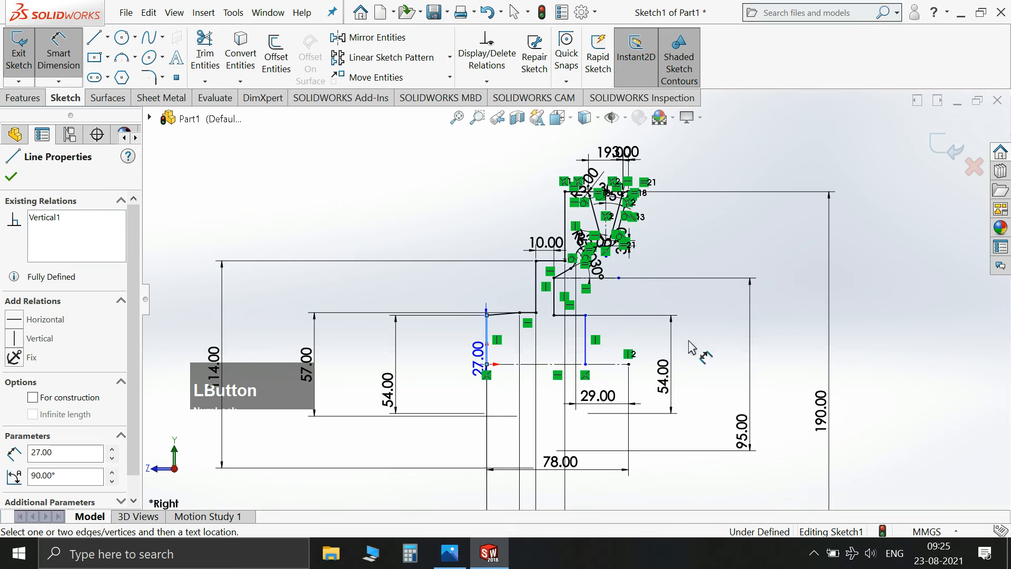
click(588, 350)
click(545, 416)
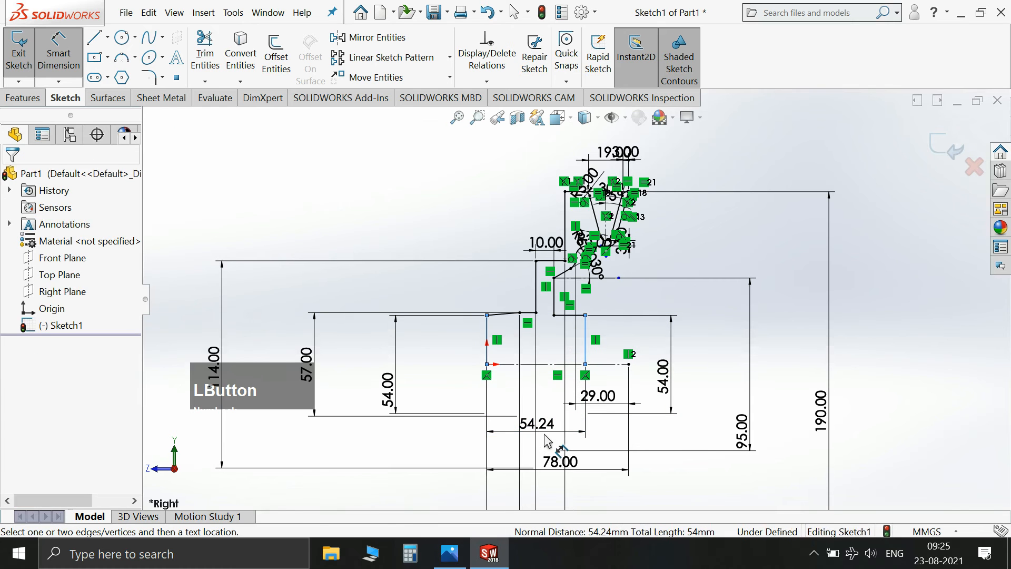
text(62)
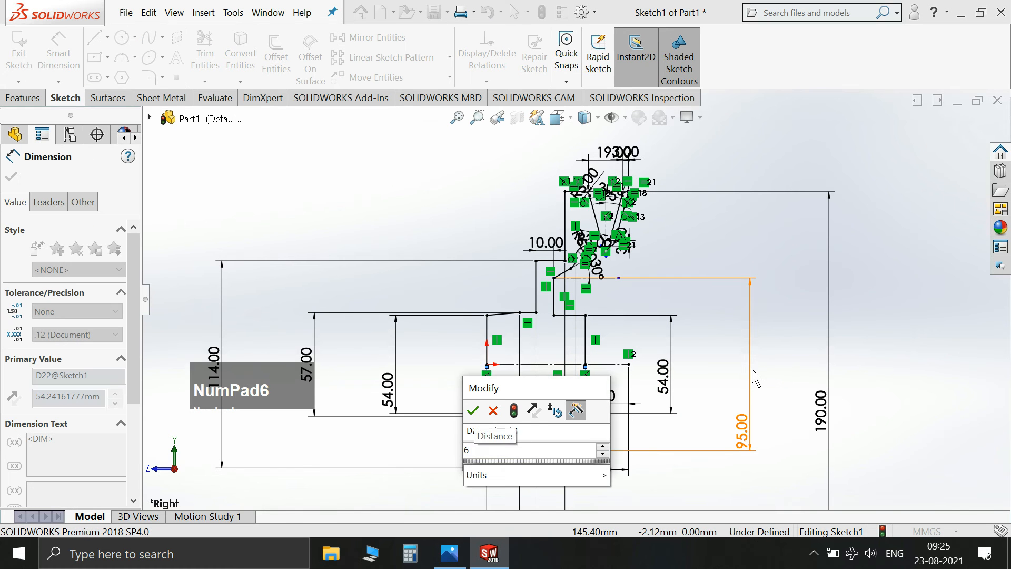
key(Return)
key(Escape)
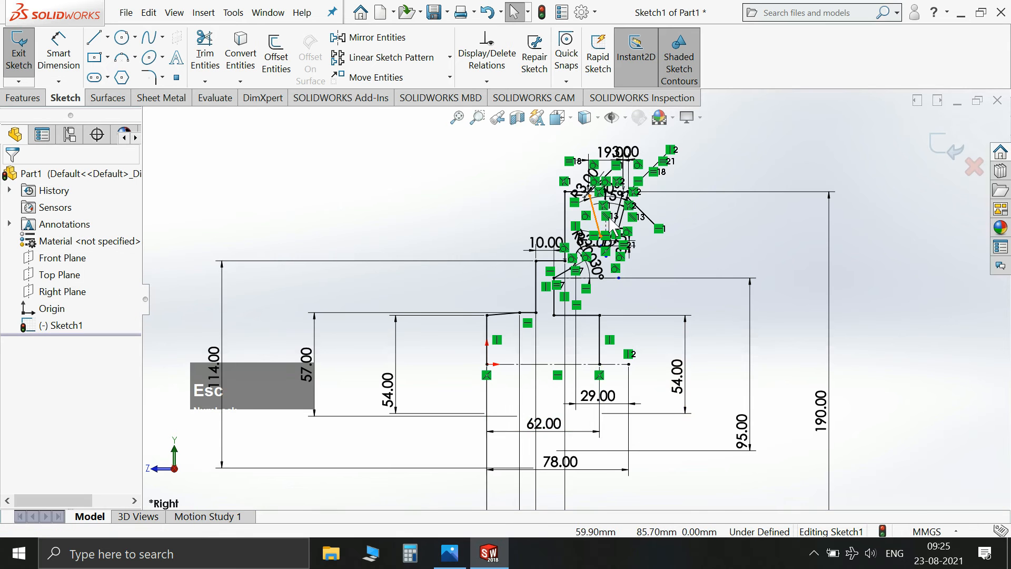
Step: Add a horizontal relation between the middle point and the fillet-side endpoint of the short horizontal line below the V-groove
scroll(442, 345, down, 6)
scroll(442, 343, down, 2)
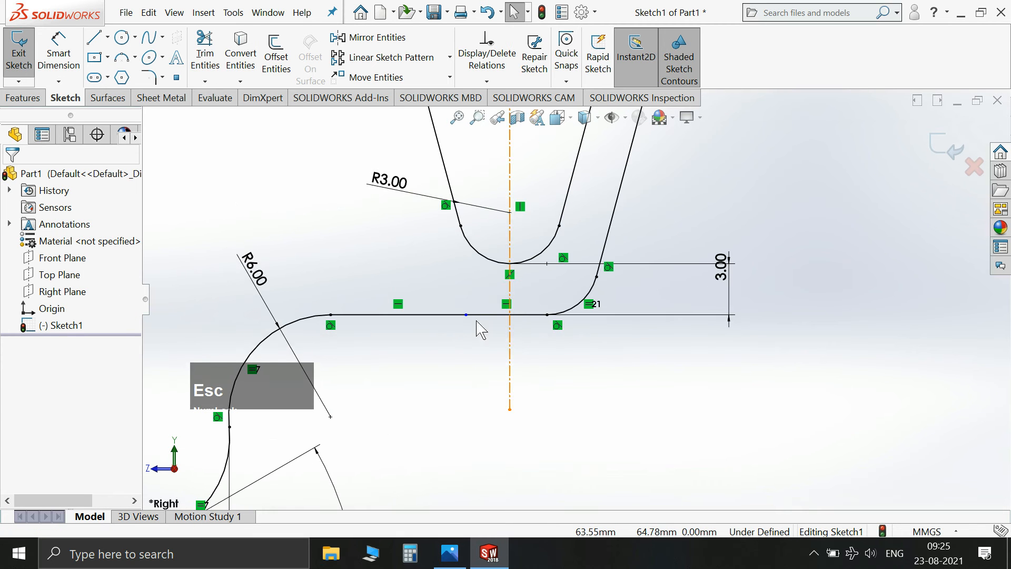
ctrl+click(467, 316)
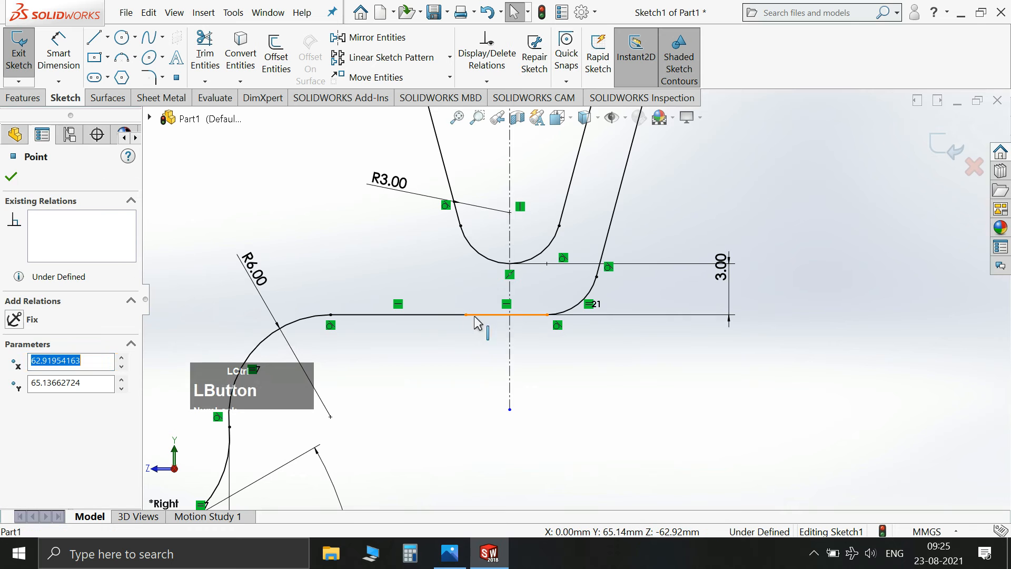
ctrl+click(549, 315)
click(583, 259)
scroll(598, 379, up, 2)
scroll(598, 377, up, 2)
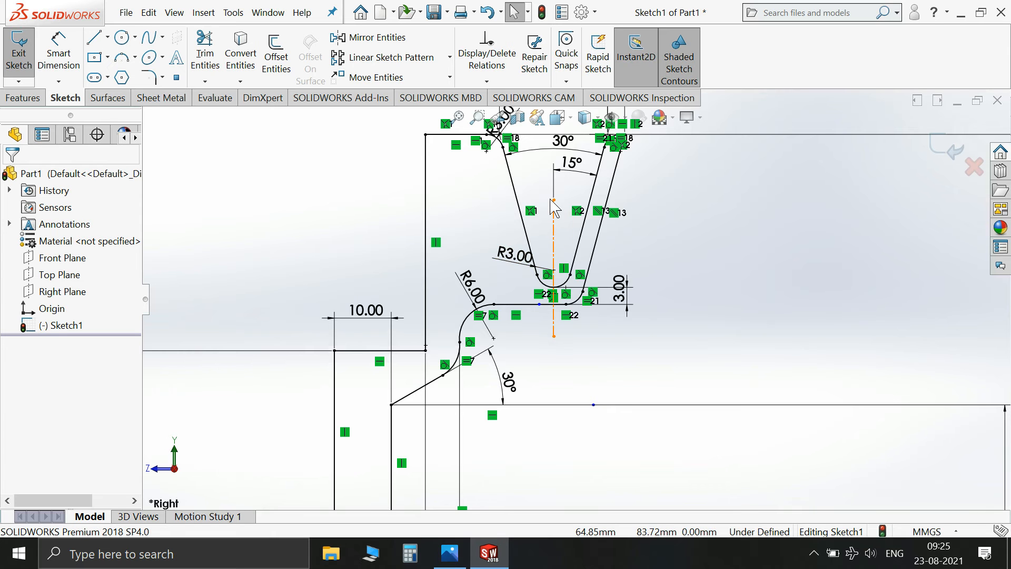
Step: Fillet both ends of the inner profile's lower horizontal hub line with a 3 mm radius
scroll(575, 319, up, 2)
scroll(570, 319, down, 2)
scroll(506, 363, up, 2)
scroll(503, 340, down, 2)
scroll(503, 339, down, 2)
scroll(519, 345, up, 4)
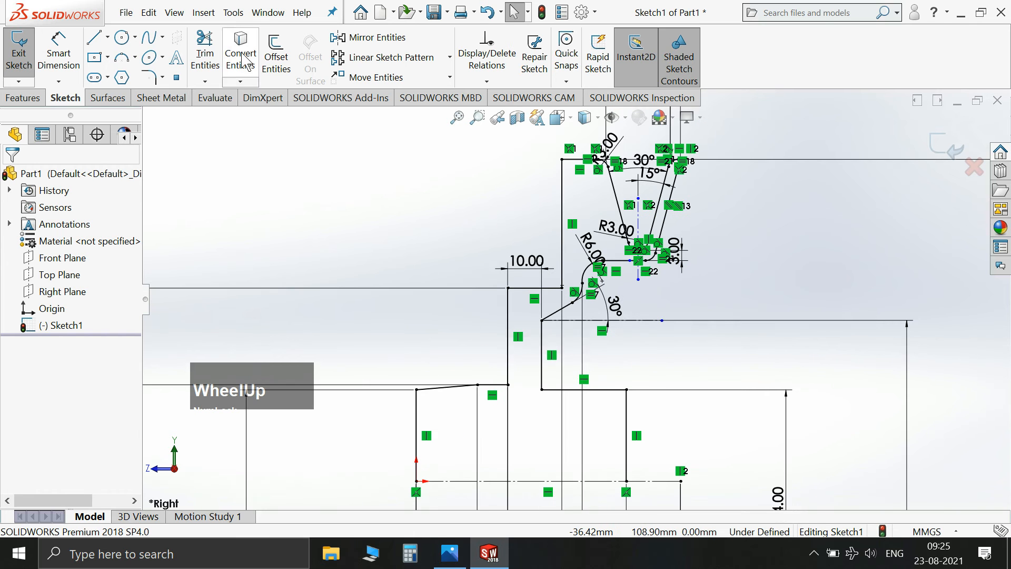
click(151, 78)
scroll(630, 354, up, 2)
scroll(632, 356, down, 2)
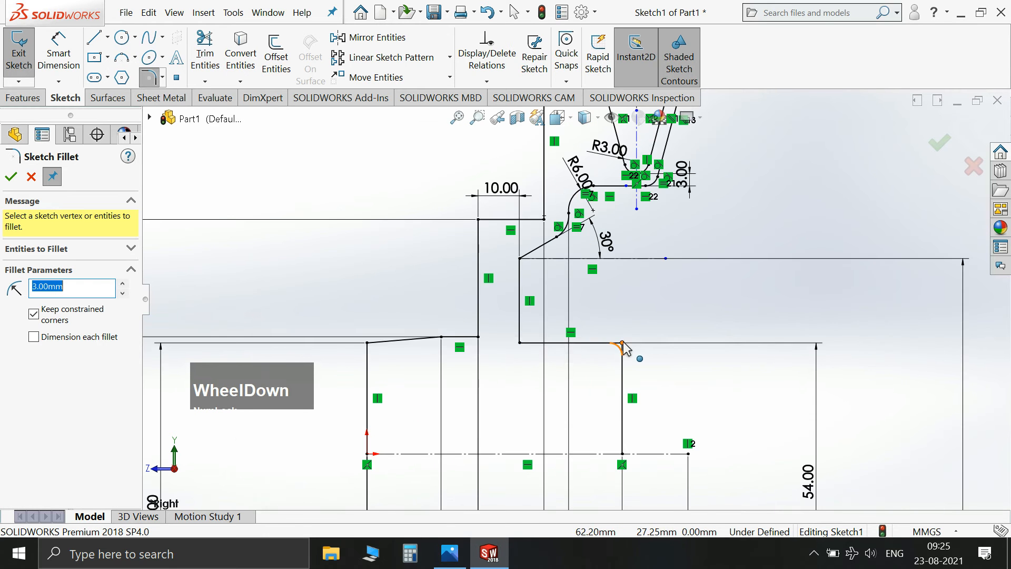
click(547, 343)
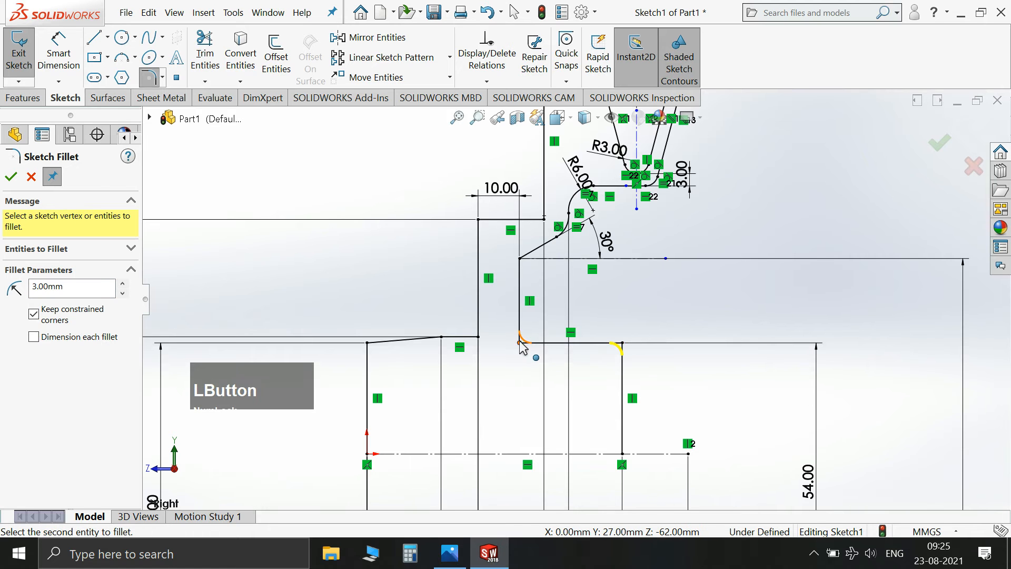
click(520, 341)
click(12, 178)
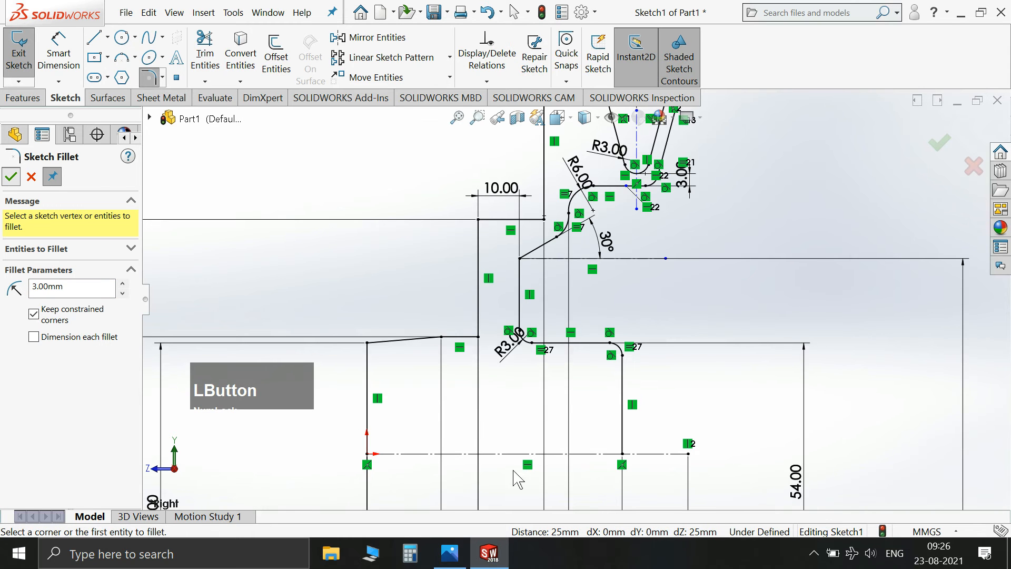
Step: Sketch a horizontal bore line about 20 mm long, starting on the hub's outer vertical end line between the tapered edge and the centreline
click(466, 559)
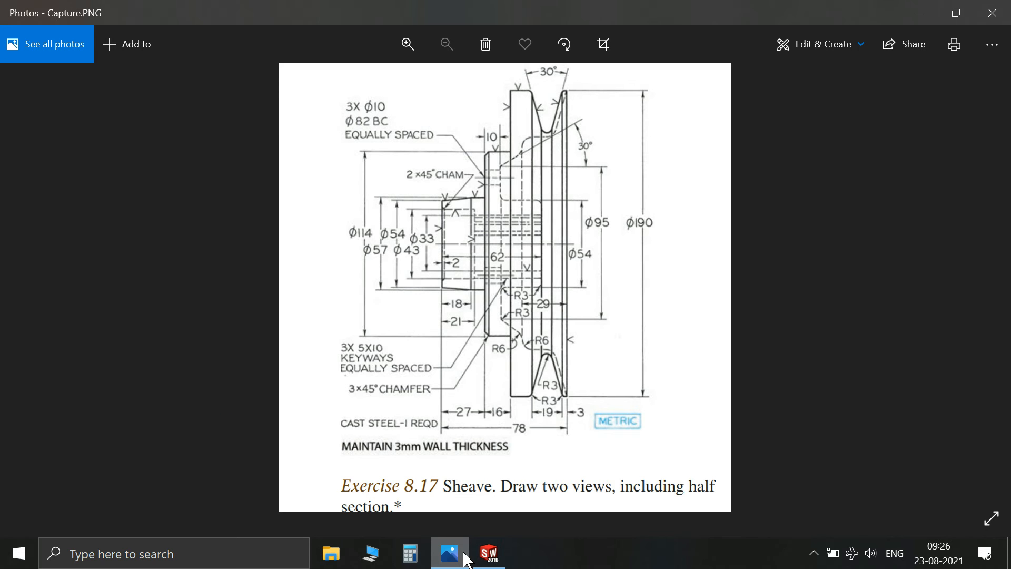
click(467, 559)
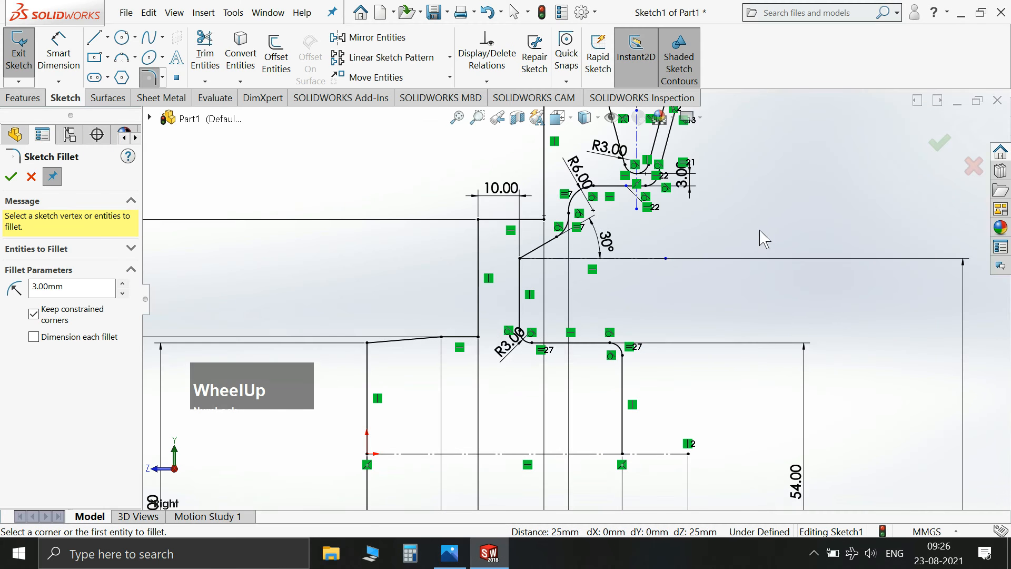
scroll(655, 306, up, 3)
scroll(567, 361, down, 3)
scroll(548, 355, up, 2)
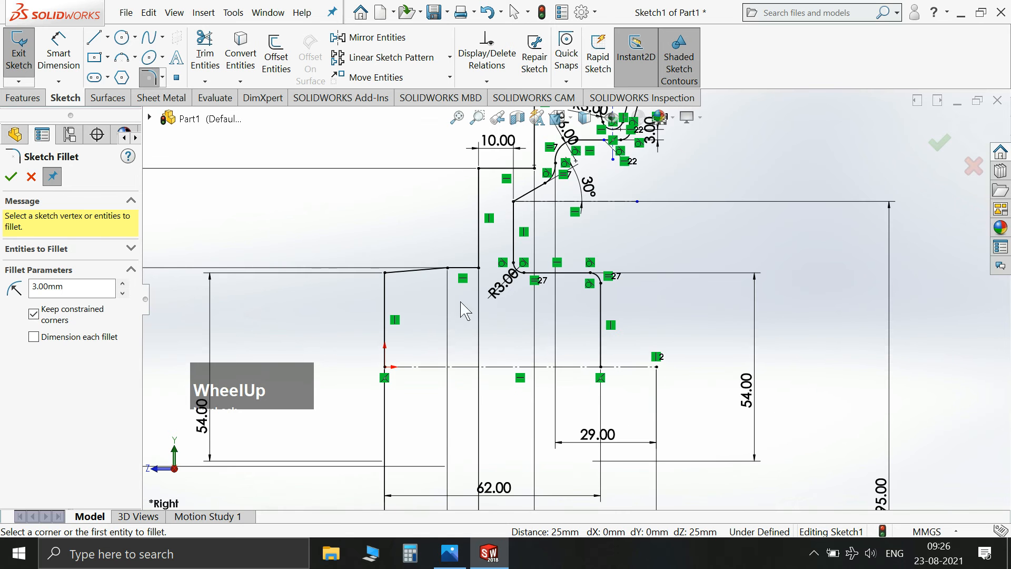
click(94, 38)
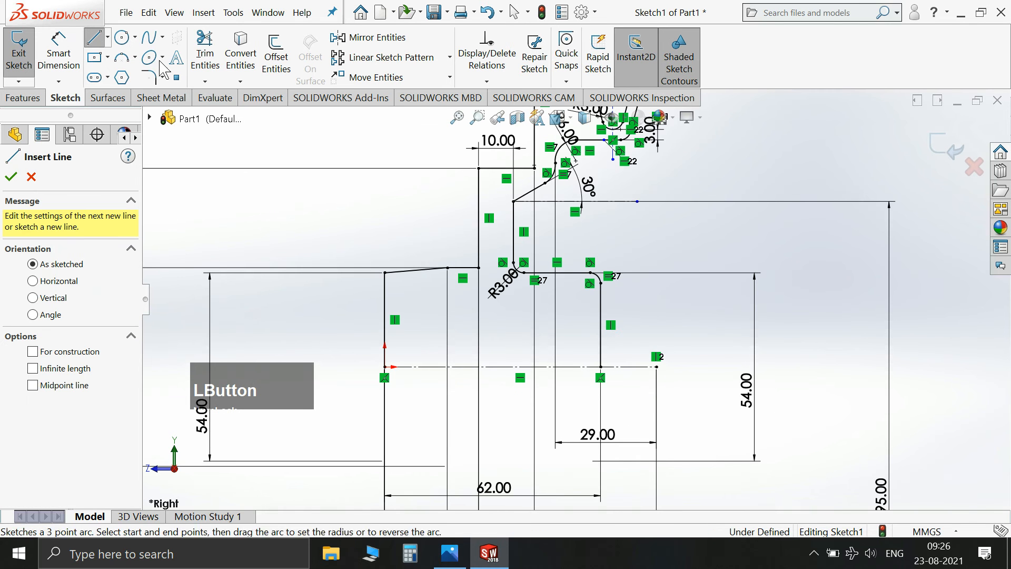
scroll(440, 305, down, 2)
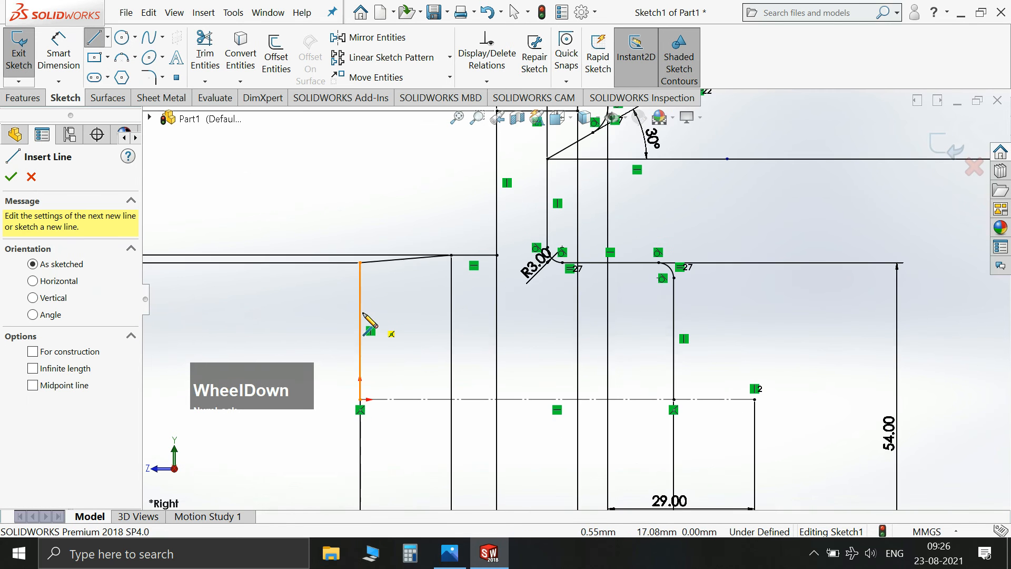
click(447, 555)
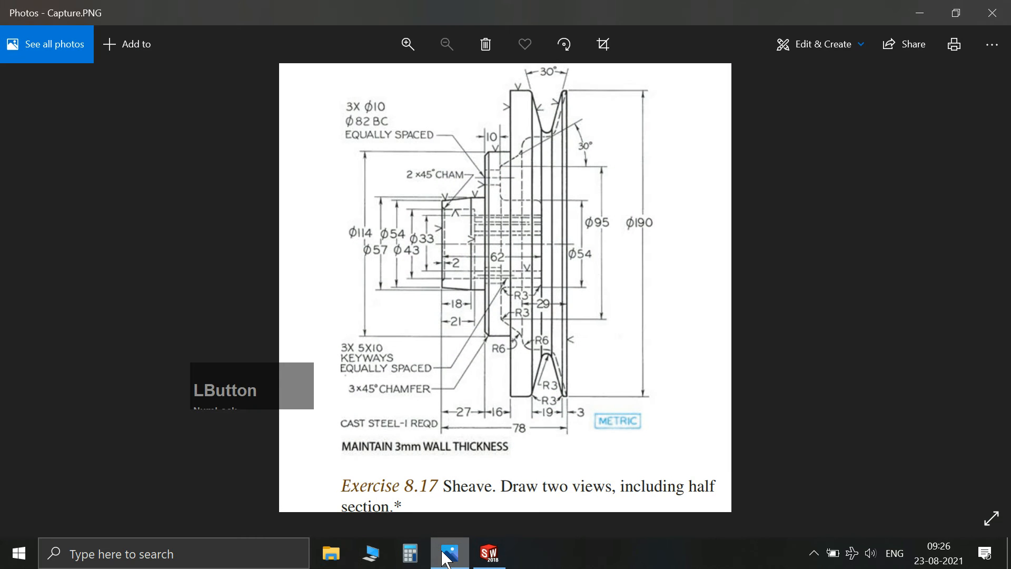
click(448, 554)
click(360, 329)
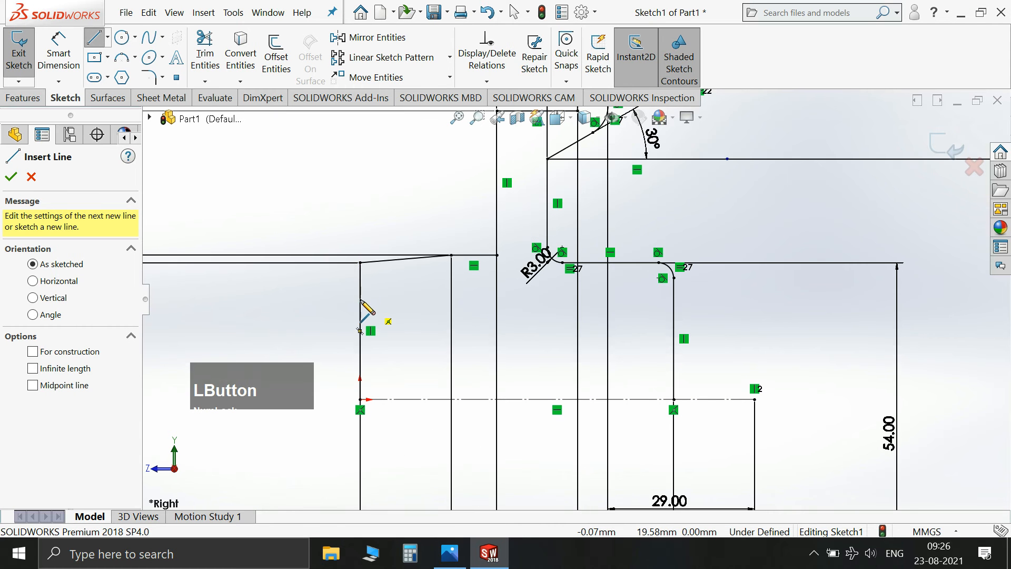
click(359, 330)
click(451, 555)
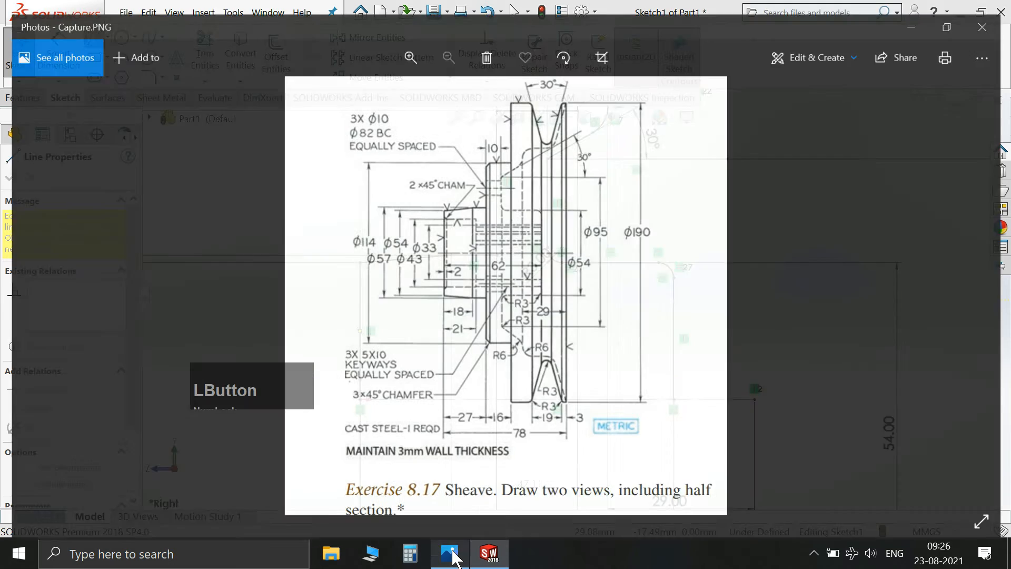
click(453, 556)
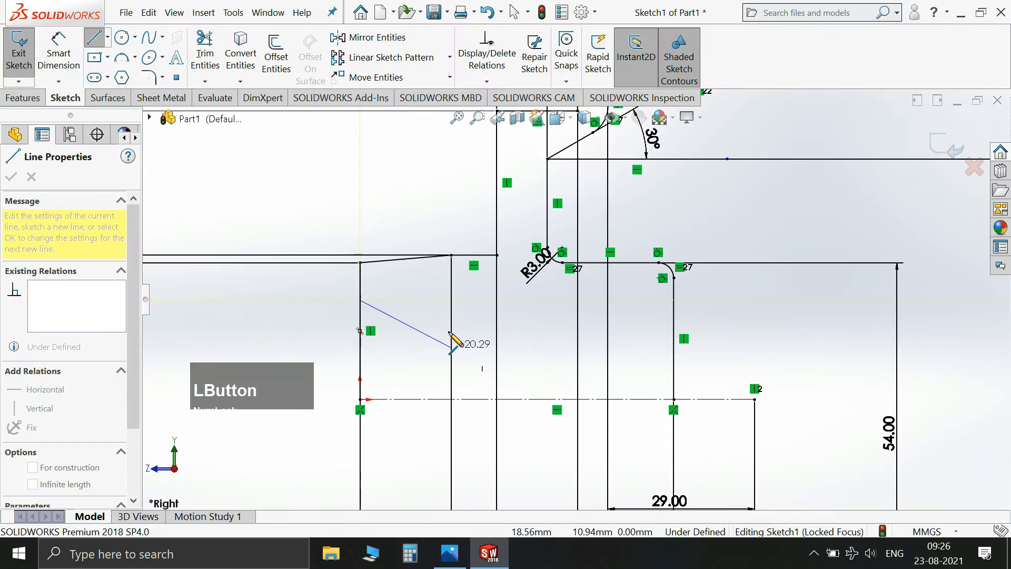
click(462, 300)
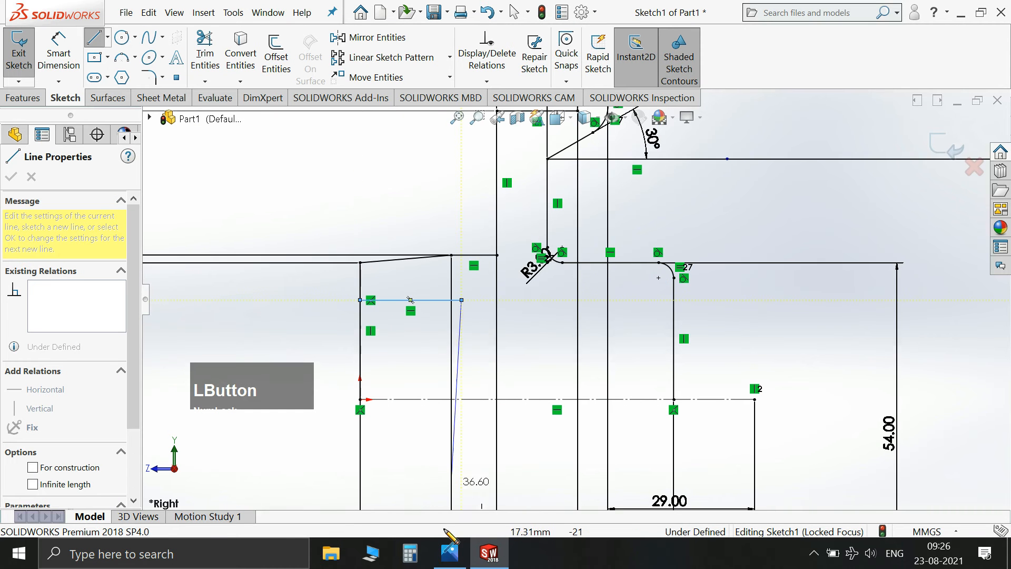
Step: Continue the bore line with a vertical step about 5 mm down and a horizontal line about 42 mm long to the opposite end line
click(451, 554)
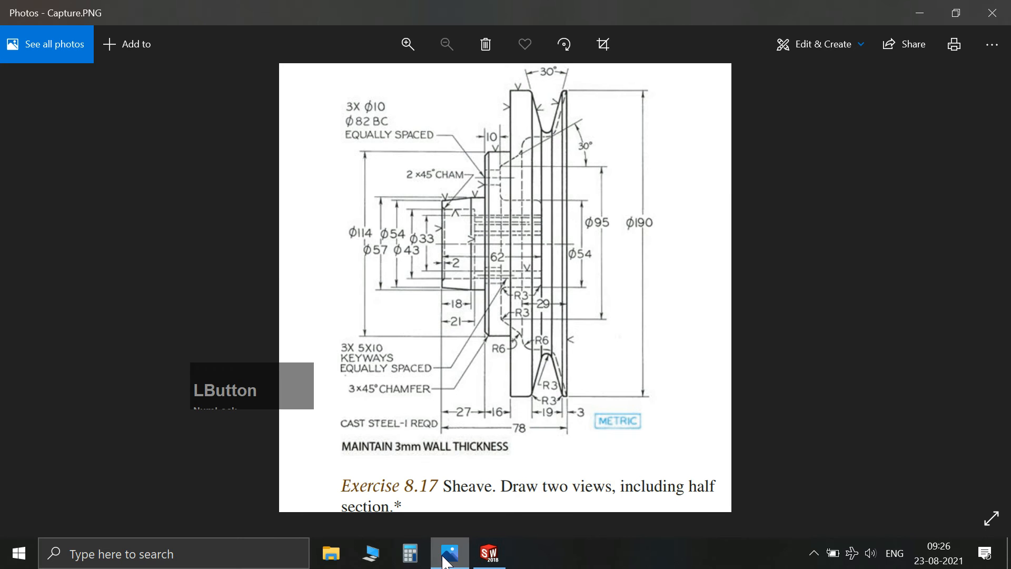
click(449, 554)
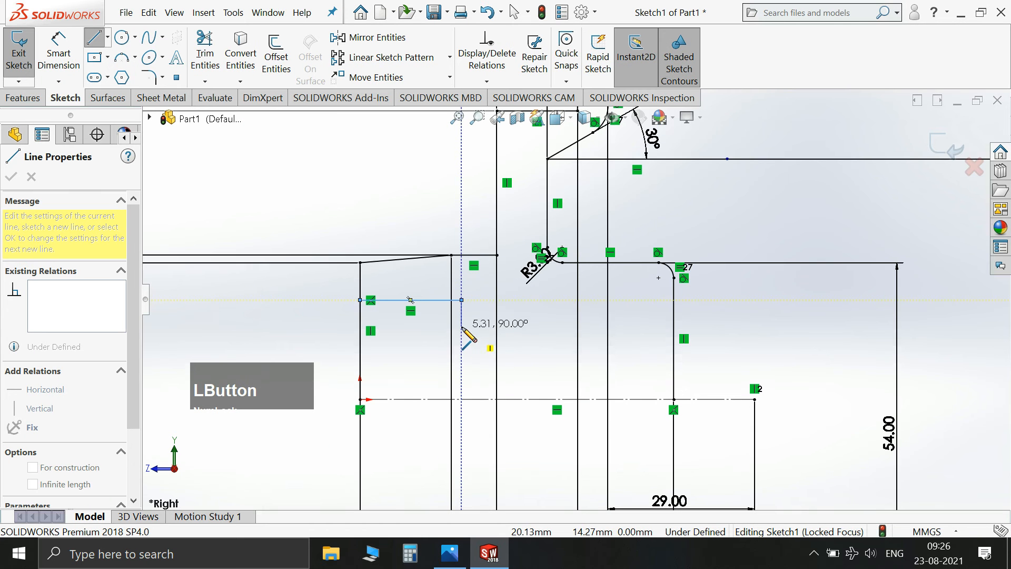
click(462, 327)
click(674, 327)
key(Escape)
Step: Dimension the shorter, upper bore line about the horizontal centreline as a 43 mm diameter
click(58, 52)
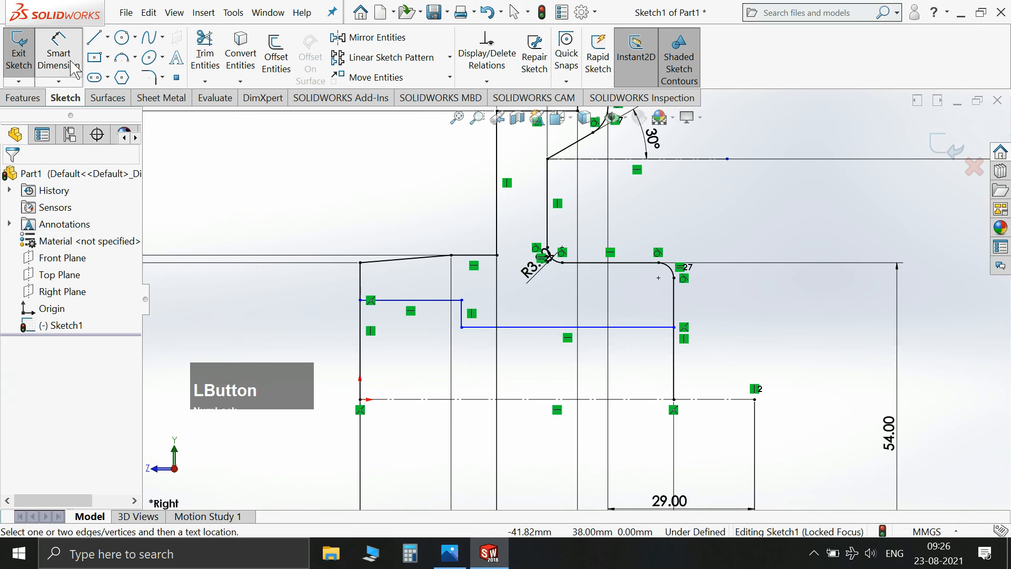
click(449, 554)
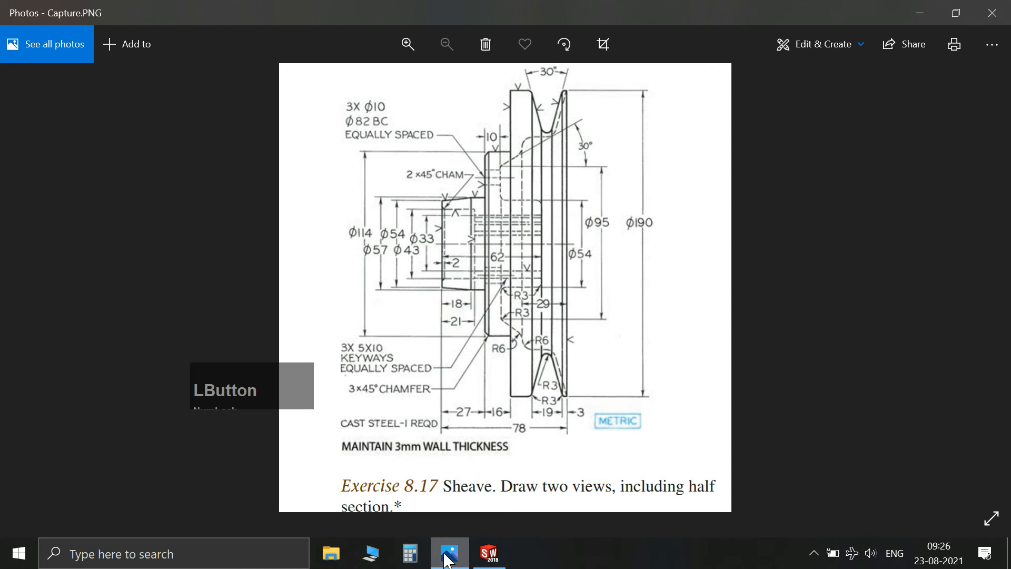
click(446, 557)
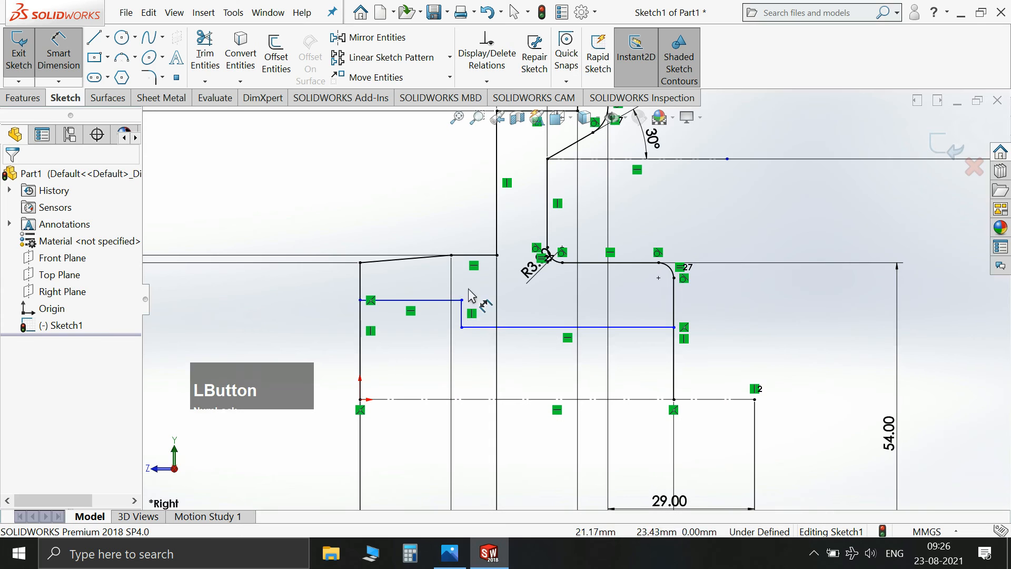
click(427, 301)
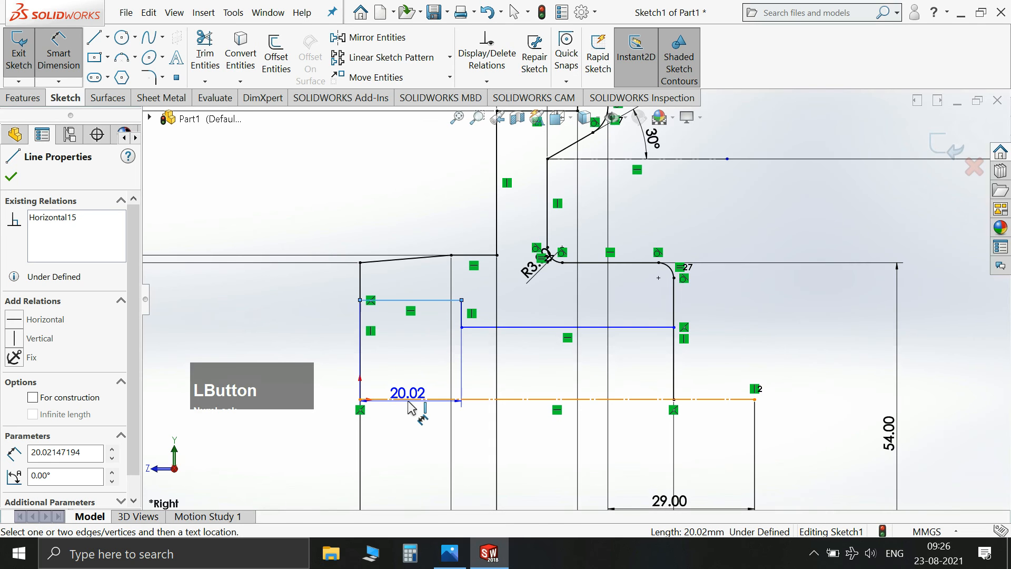
click(409, 399)
scroll(338, 387, up, 2)
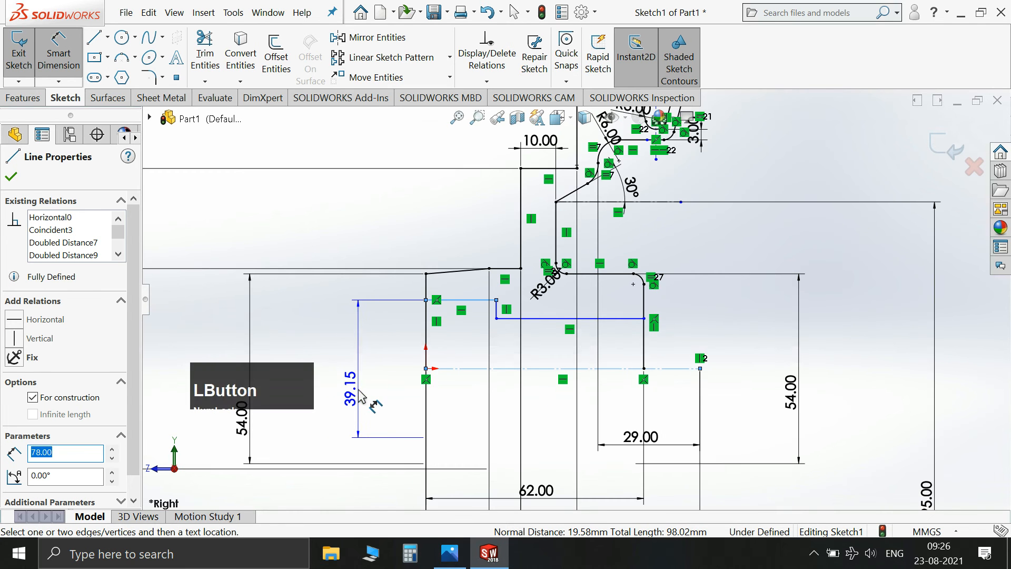
click(361, 390)
text(43)
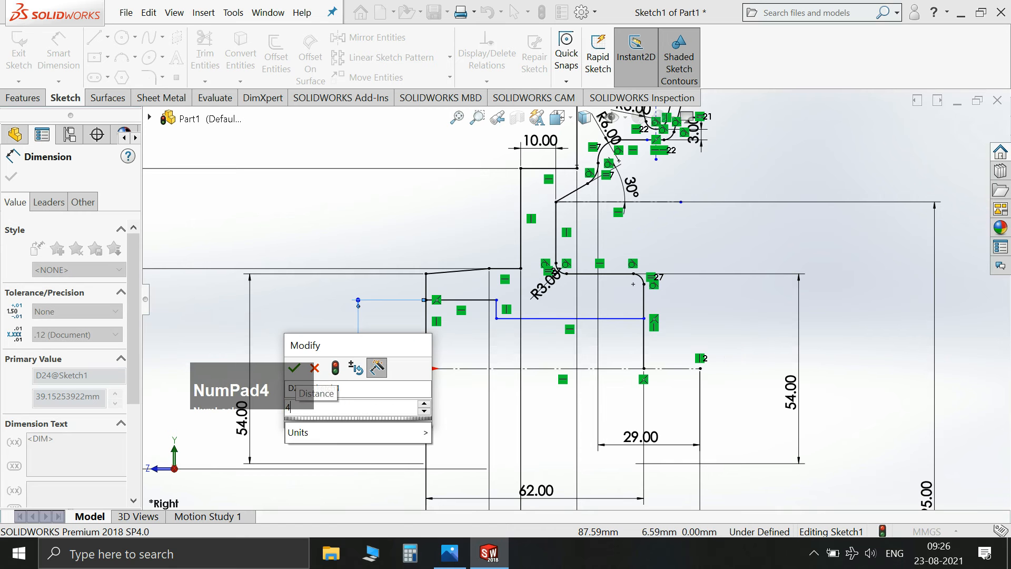
key(KP_Enter)
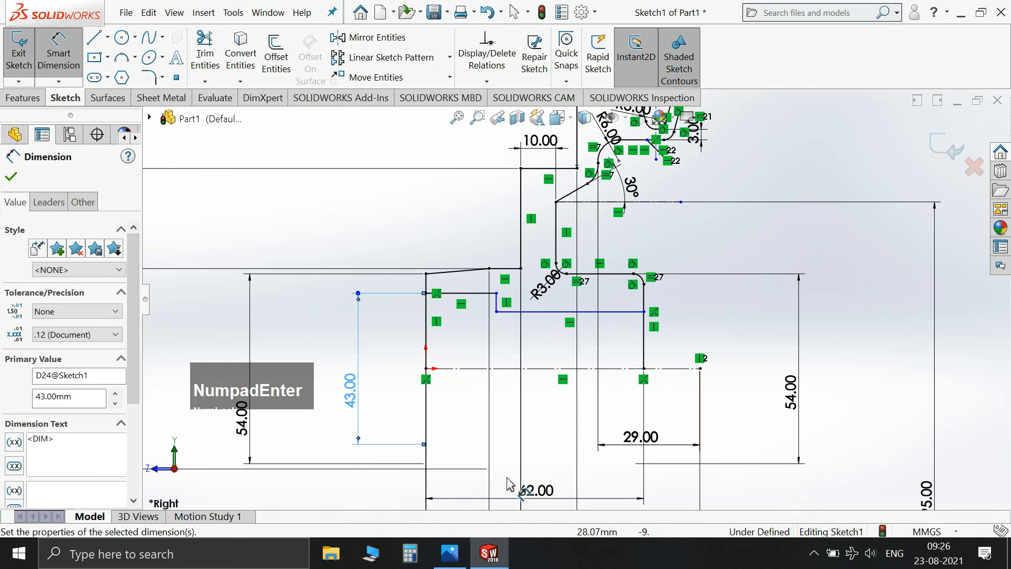
Step: Dimension the longer, lower bore line about the horizontal centreline as a 33 mm diameter
click(441, 559)
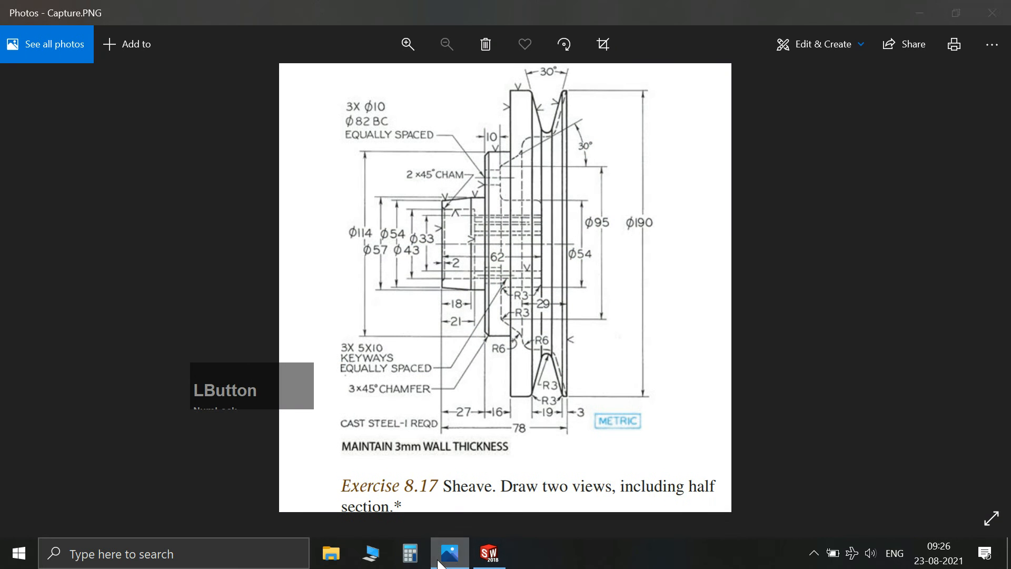
click(438, 560)
click(547, 311)
click(561, 369)
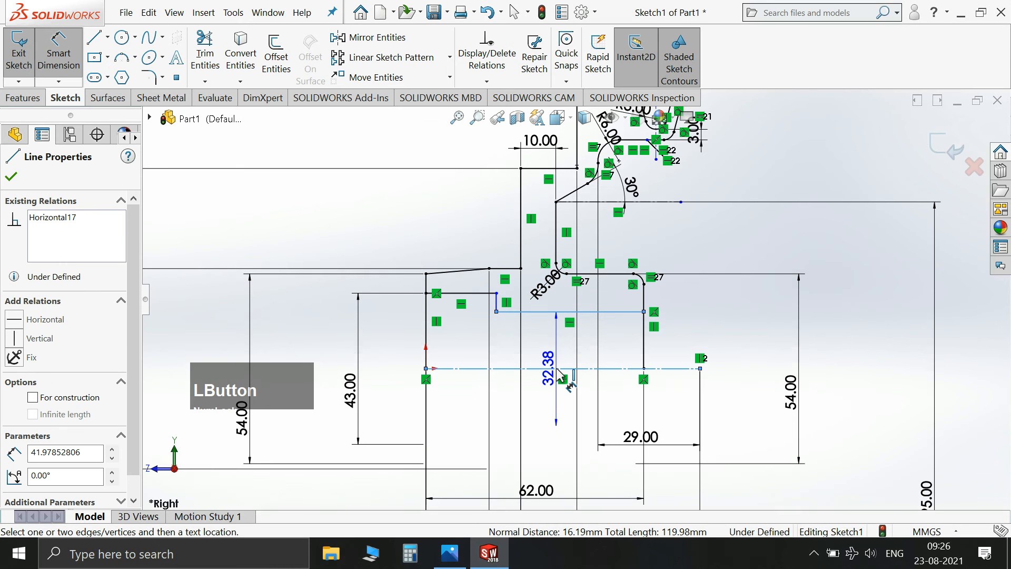
click(724, 371)
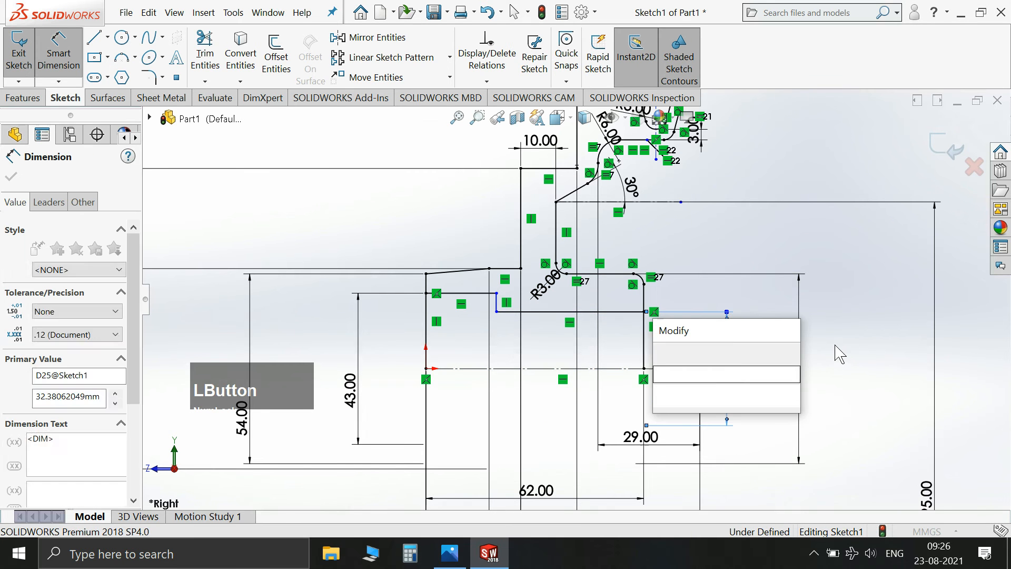
text(33)
key(KP_Enter)
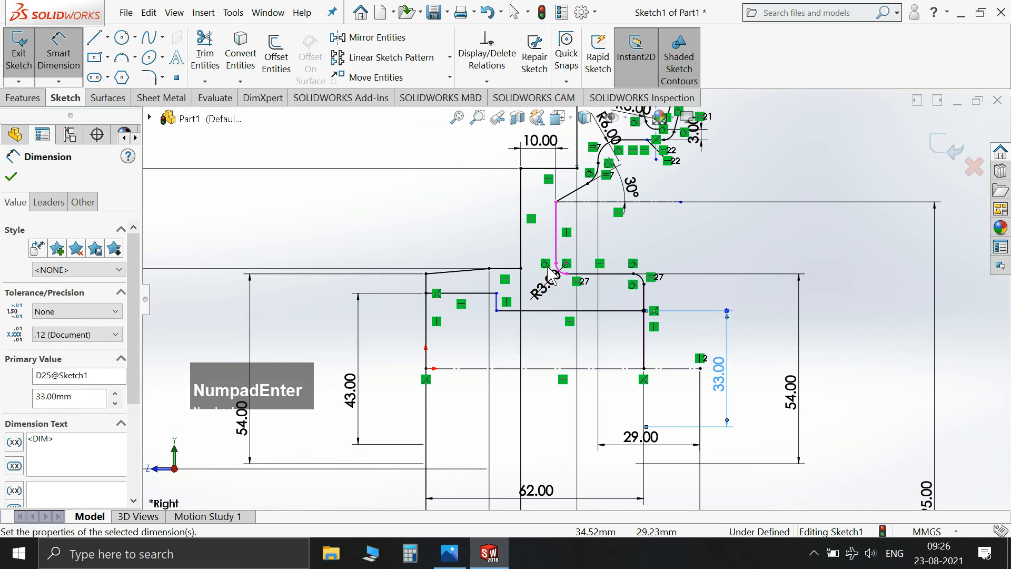
Step: Dimension the horizontal distance from the origin to the bore's vertical step as 21 mm
click(451, 554)
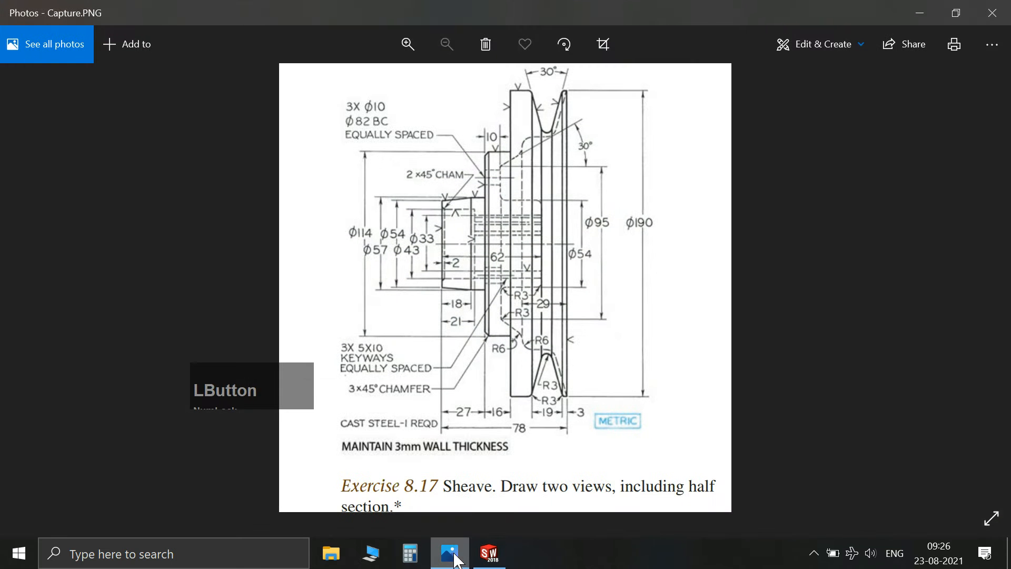
click(453, 554)
click(452, 554)
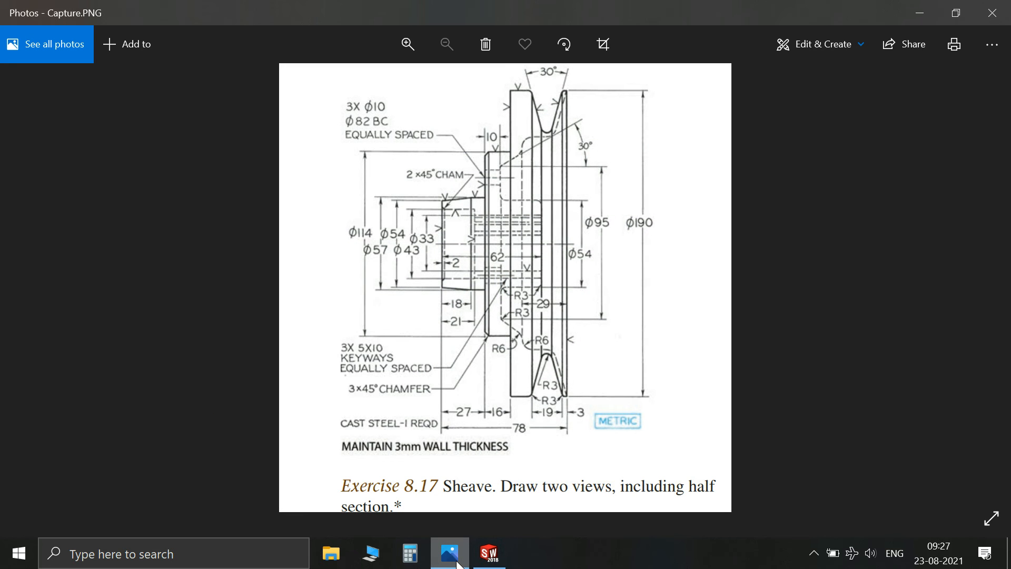
click(454, 556)
click(456, 562)
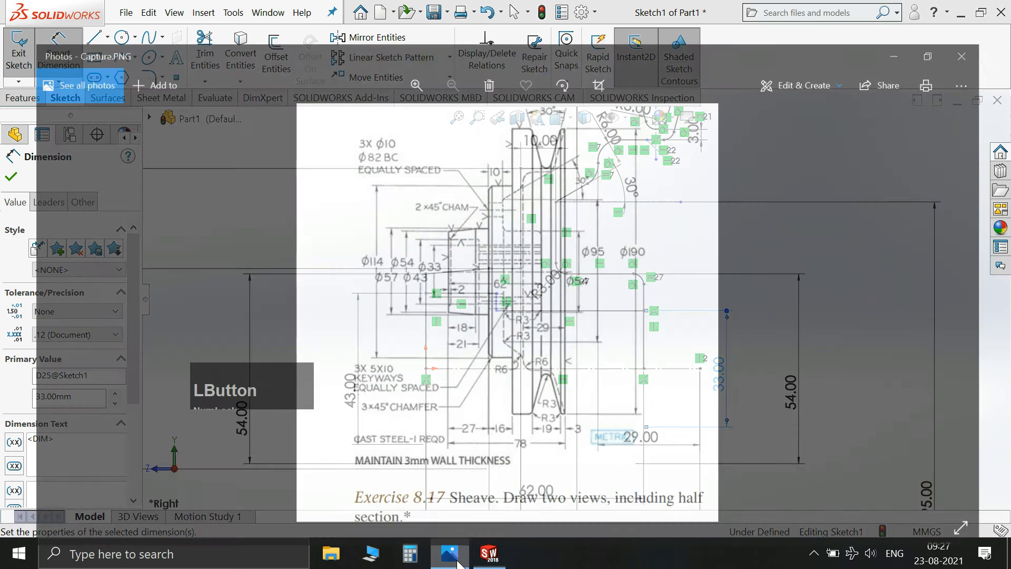
click(457, 563)
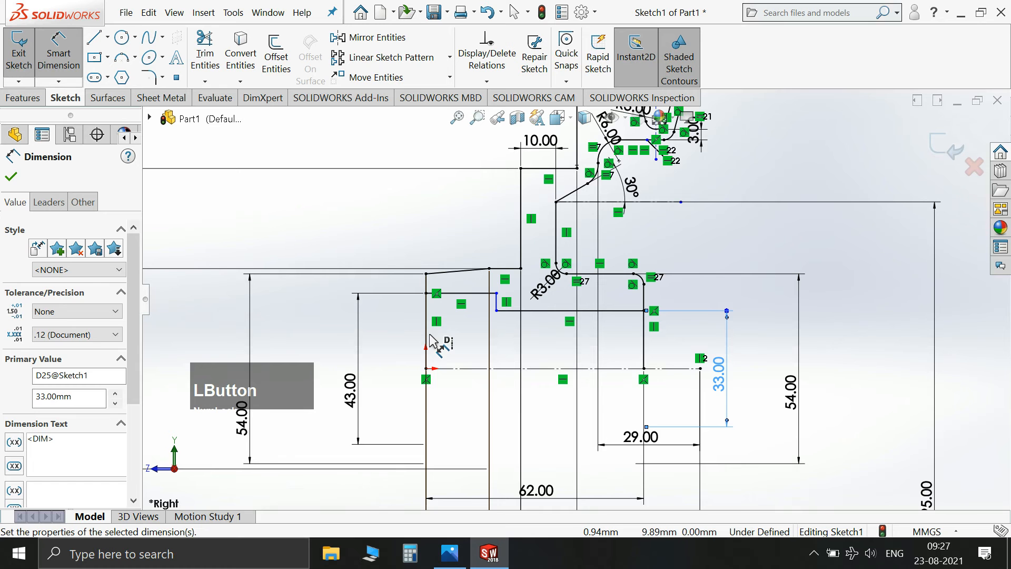
click(426, 368)
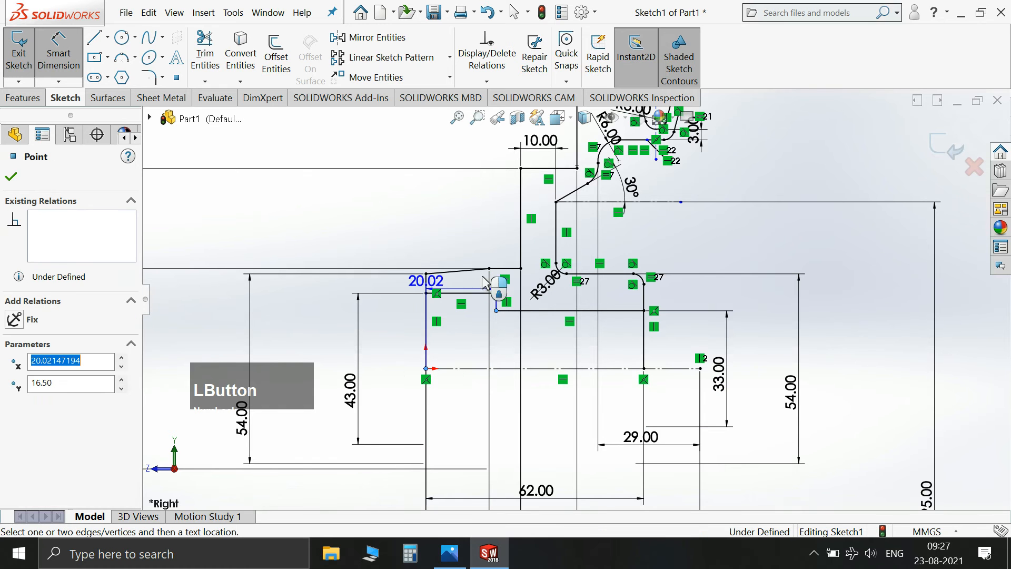
click(406, 237)
text(2)
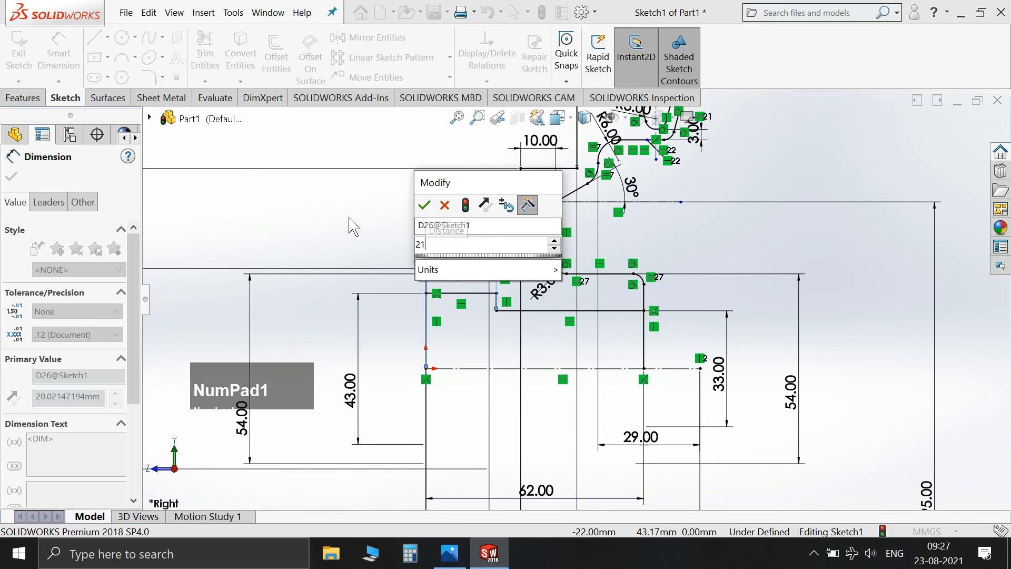
text(1)
key(Return)
key(Escape)
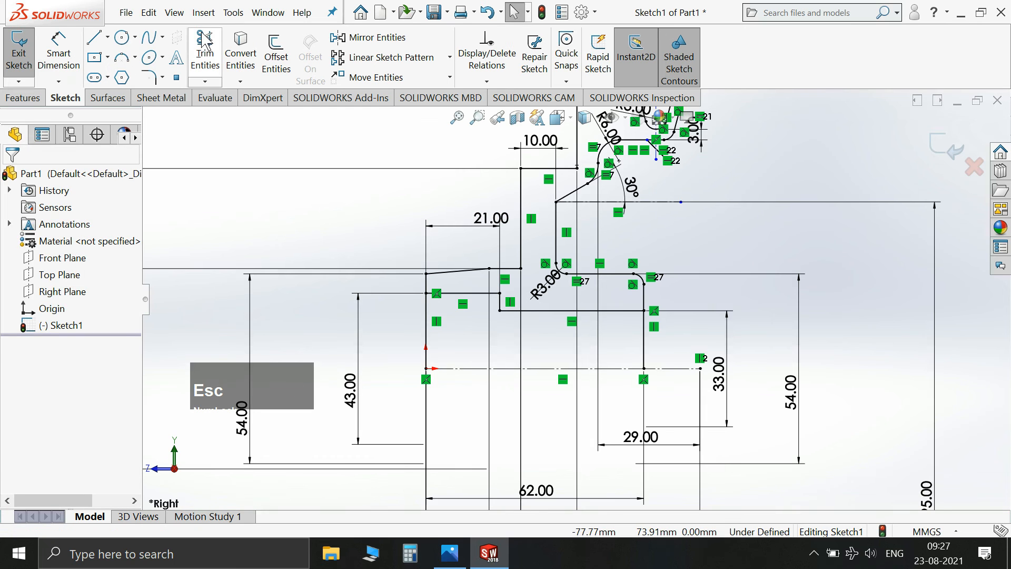
Step: Trim away the parts of the hub's two vertical end lines between the bore lines and the centreline
click(205, 55)
drag(627, 345, 648, 346)
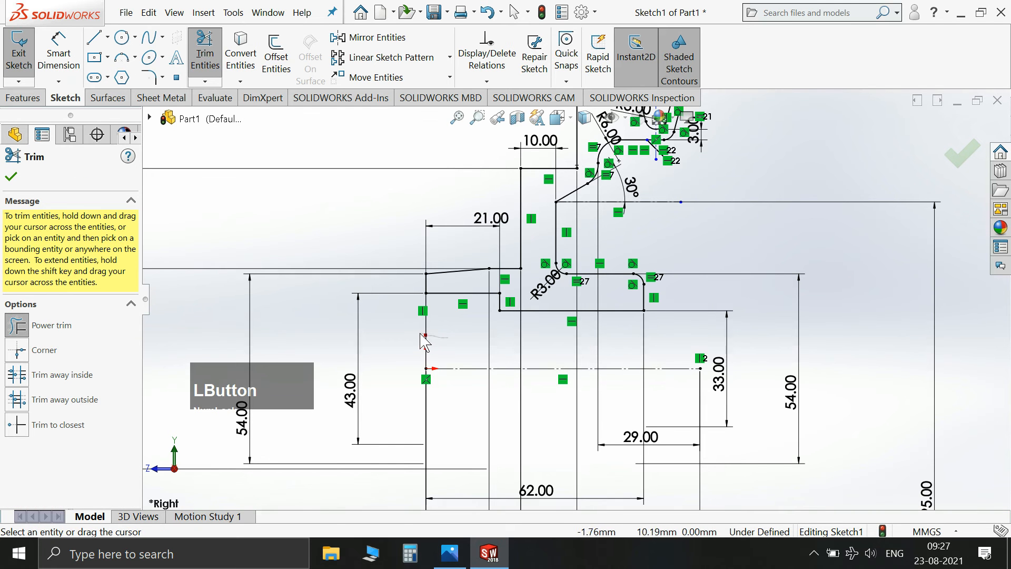
drag(425, 341, 510, 348)
key(Escape)
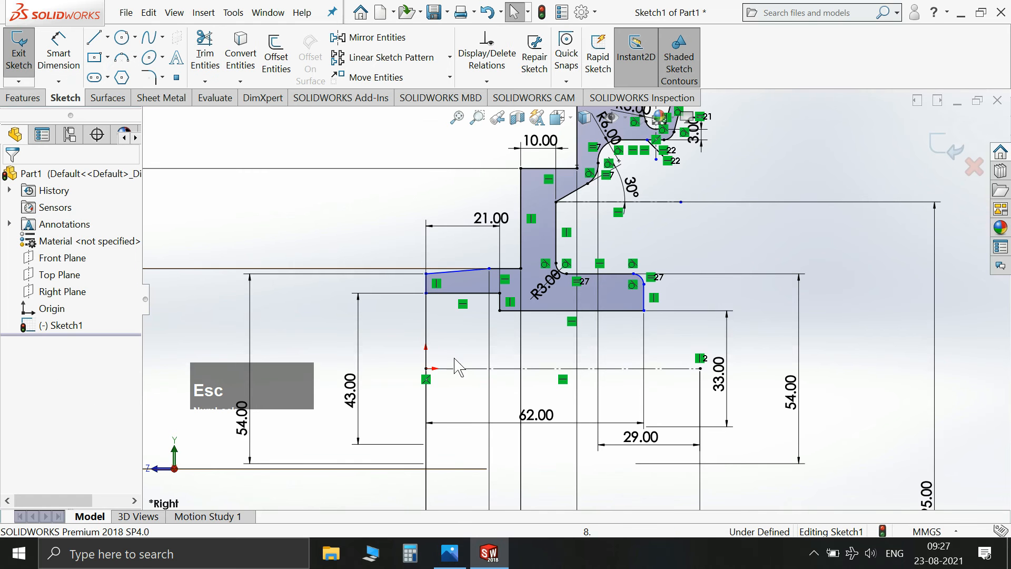
Step: Add a vertical relation between the origin and the outer endpoint of the 43 mm bore line
ctrl+click(426, 368)
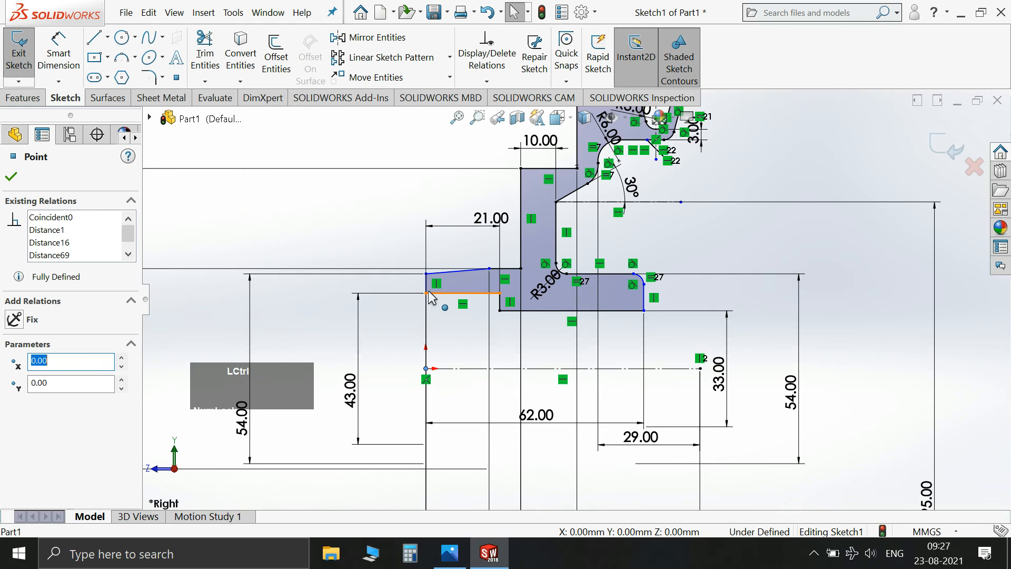
ctrl+click(426, 293)
click(484, 238)
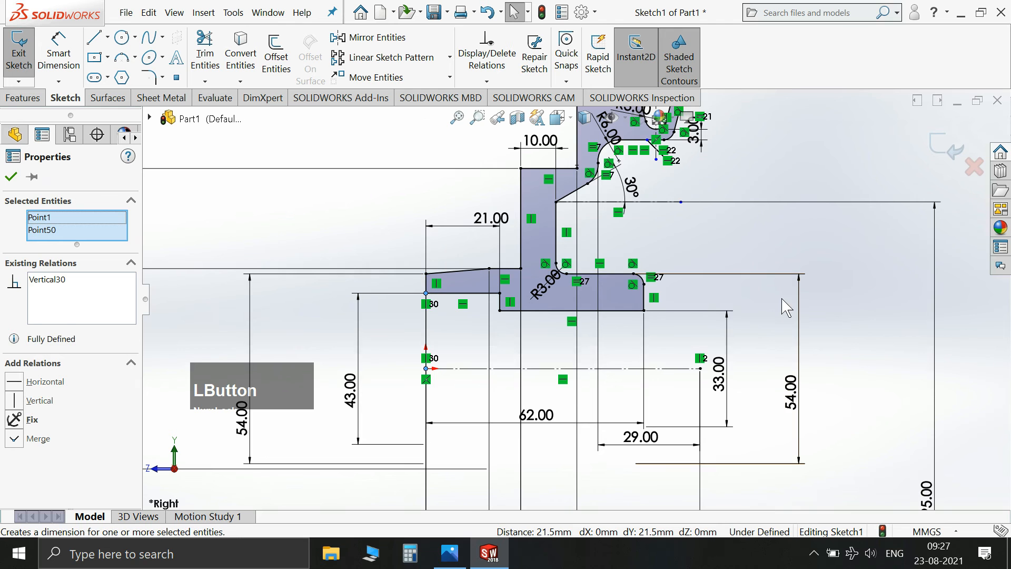
click(673, 316)
scroll(673, 316, up, 2)
scroll(545, 320, down, 2)
scroll(606, 327, up, 1)
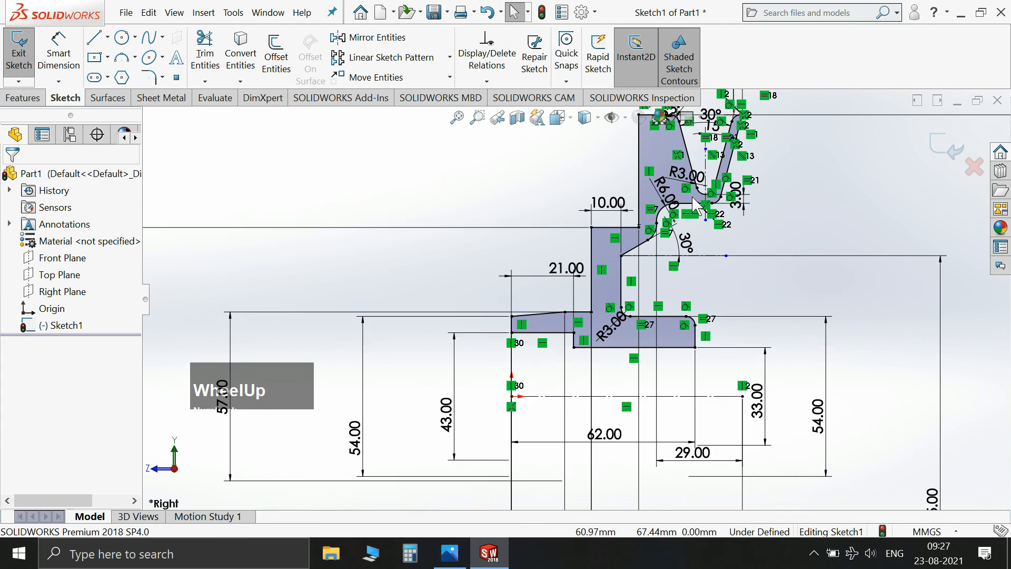
Step: Chamfer the outer upper corner of the 114 mm diameter flange in the sketch with an equal distance of 3 mm
scroll(757, 258, down, 2)
scroll(732, 226, down, 2)
scroll(662, 202, down, 2)
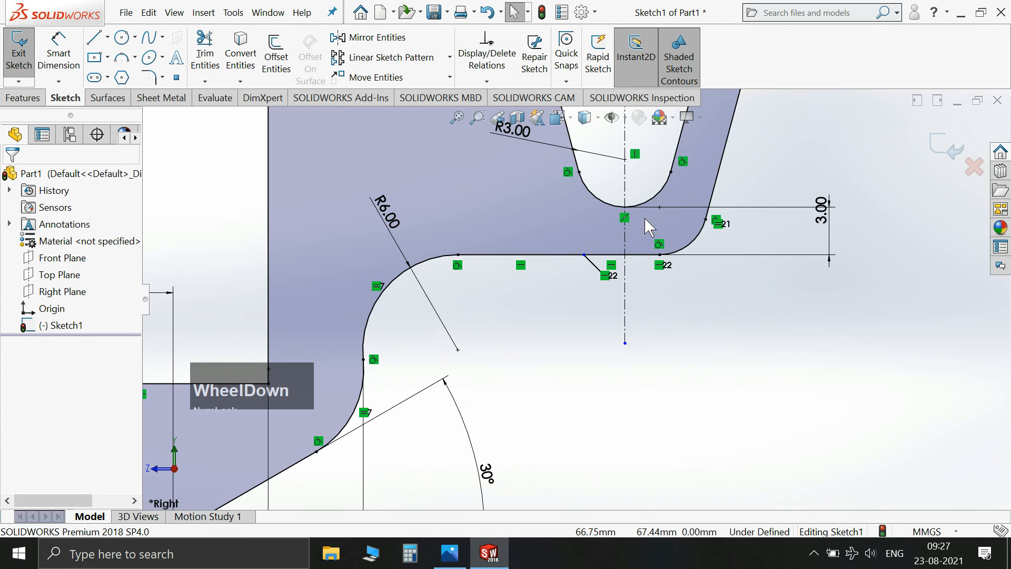
scroll(606, 348, up, 4)
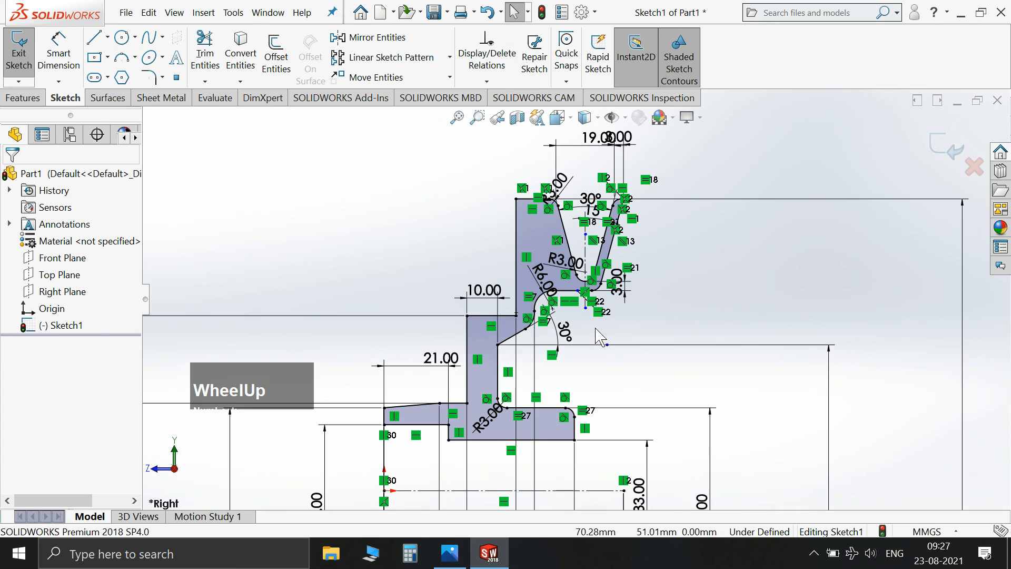
click(454, 558)
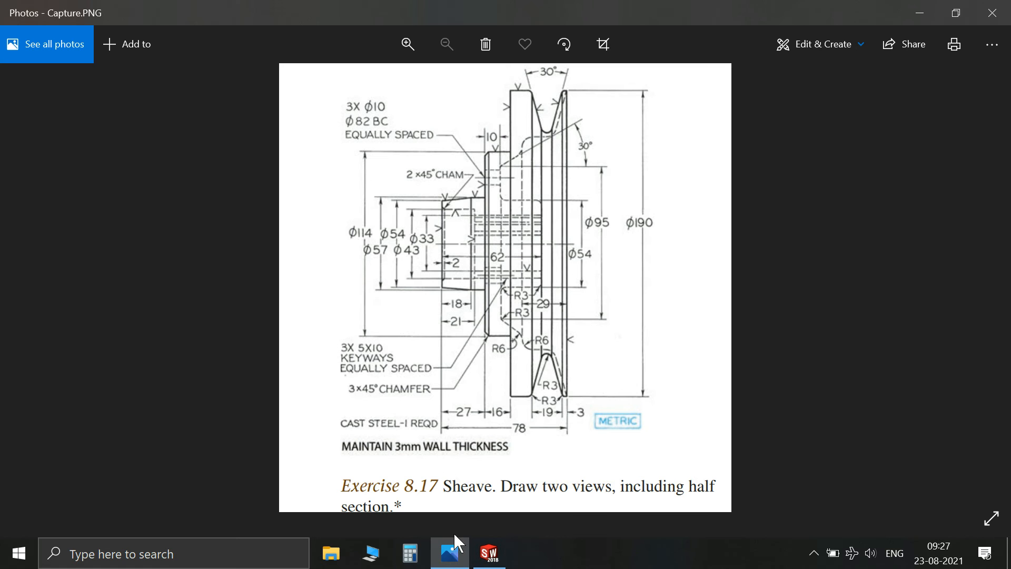
click(453, 556)
scroll(504, 269, up, 1)
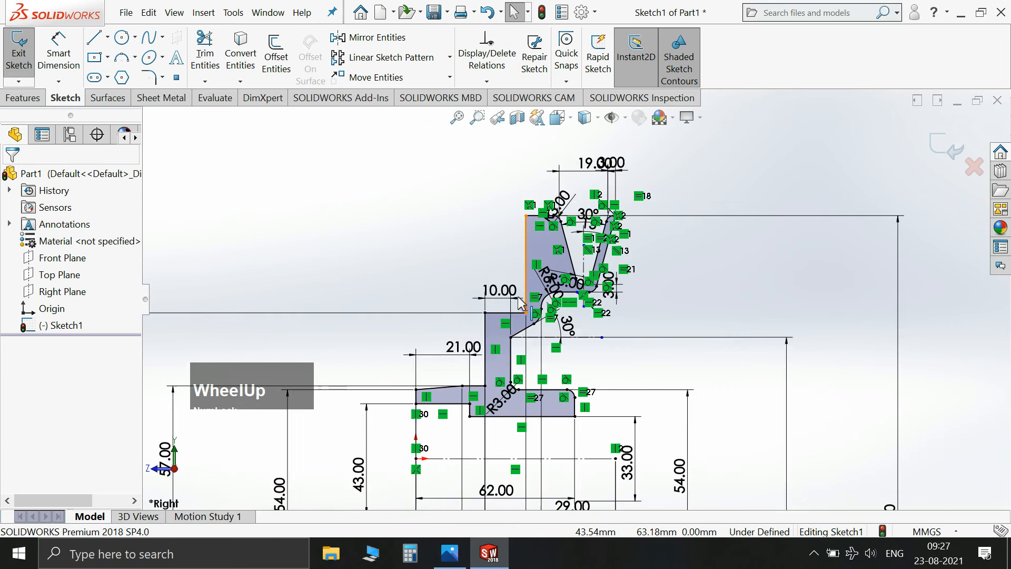
click(162, 78)
click(179, 117)
text(3.00mm)
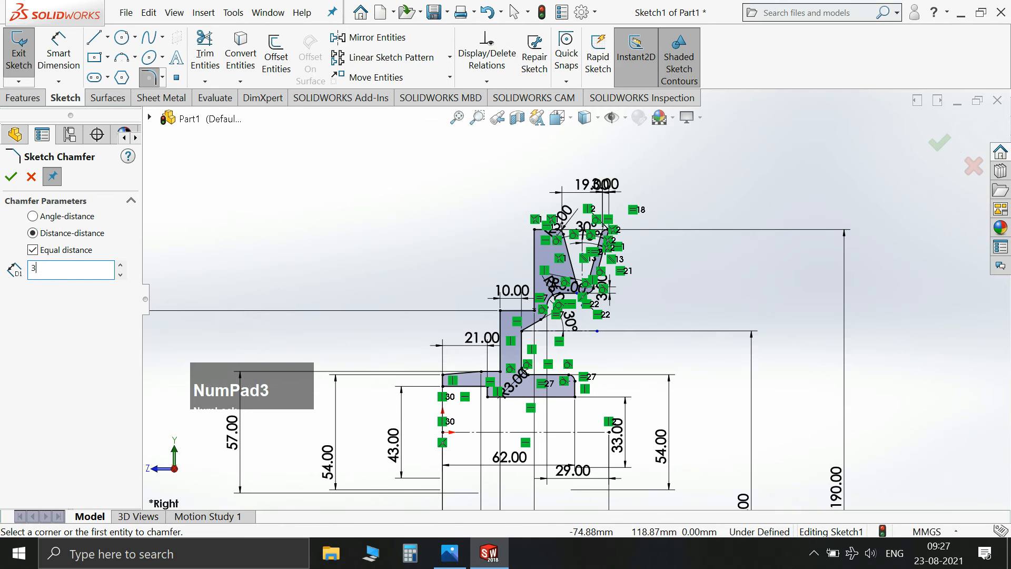
click(502, 311)
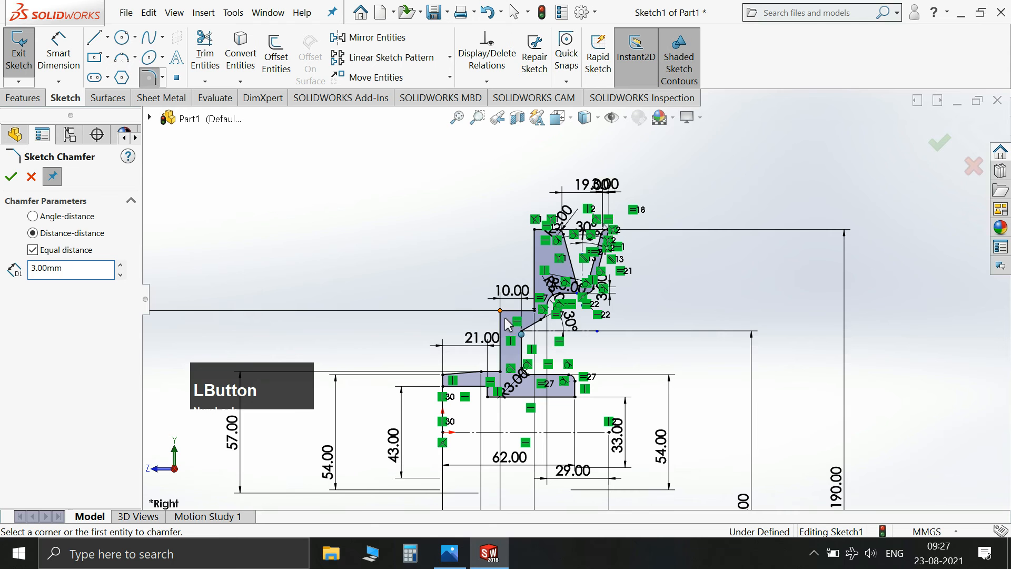
click(13, 177)
Step: Chamfer the profile corner at the mouth of the 43 mm bore with an equal distance of 2 mm
click(458, 562)
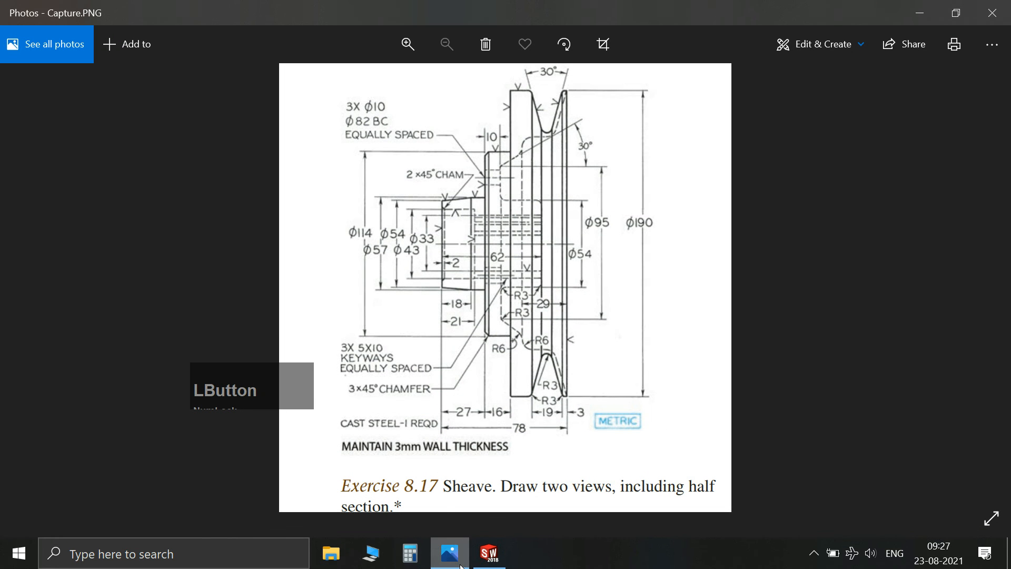
click(461, 567)
click(461, 567)
click(461, 567)
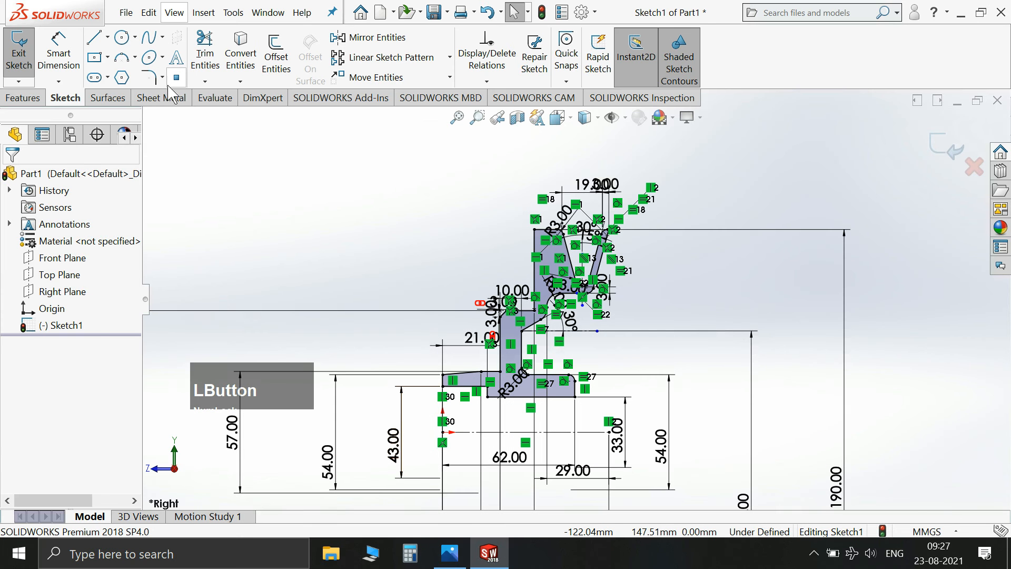
click(162, 77)
click(181, 116)
text(2)
key(Return)
scroll(467, 398, down, 5)
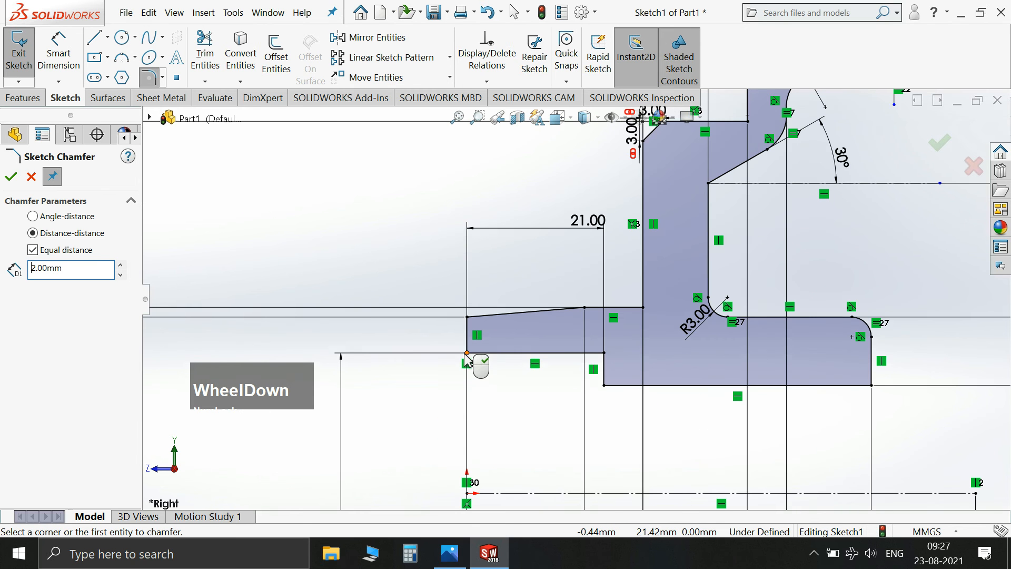
click(467, 354)
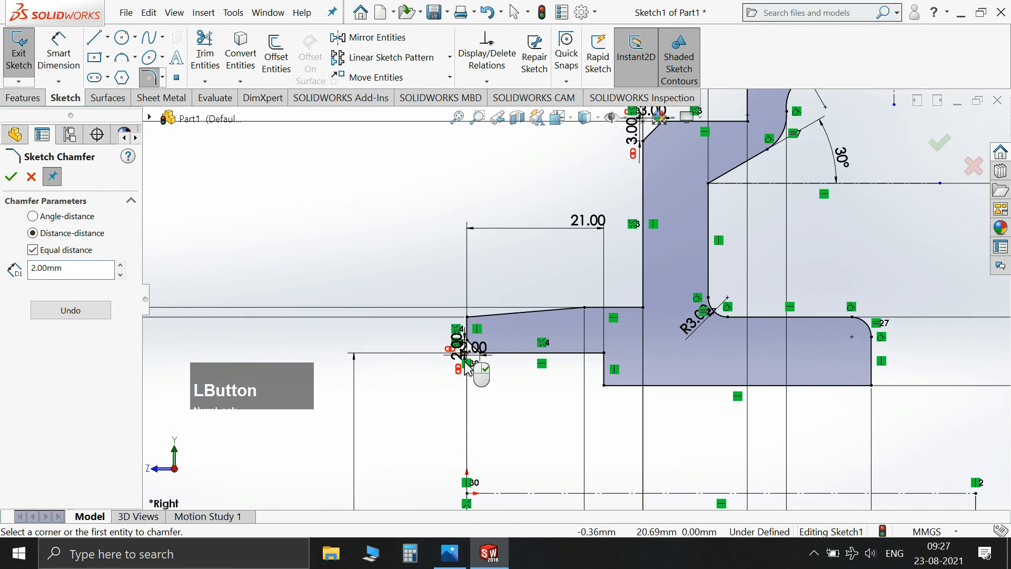
click(11, 179)
Step: Compare the half-profile's chamfers, fillets and dimensions with the sheave reference drawing
scroll(305, 219, up, 5)
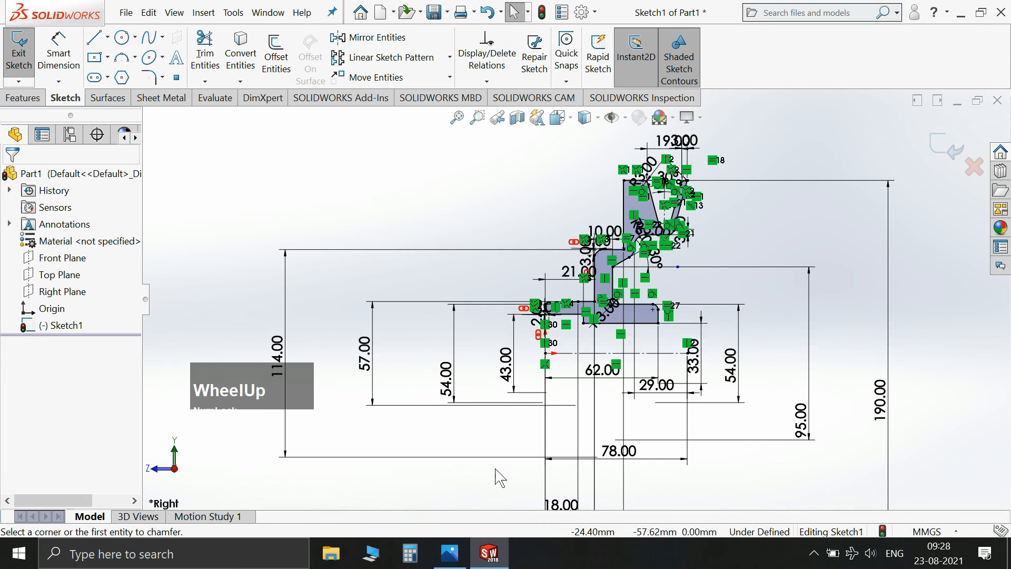
click(453, 551)
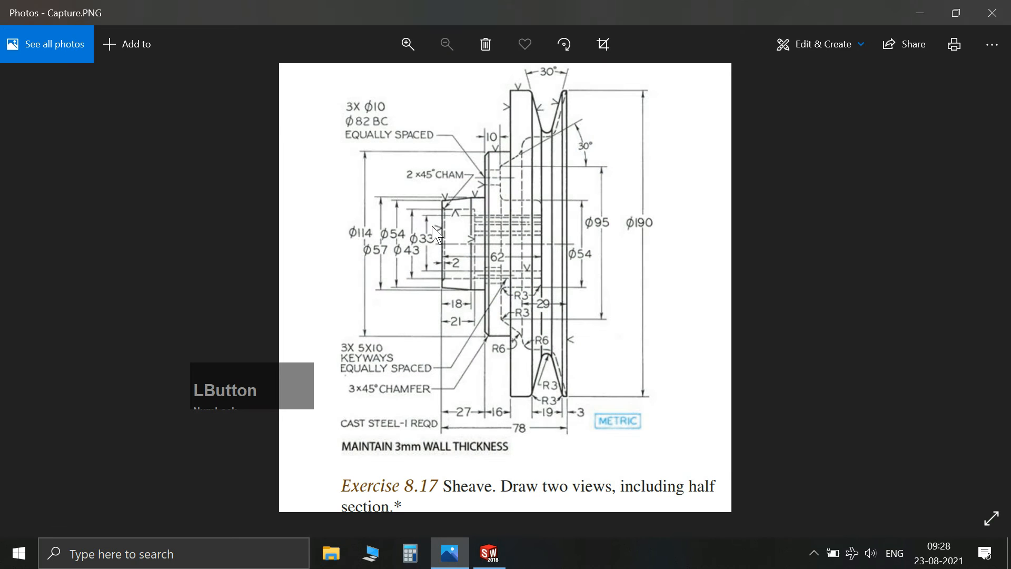
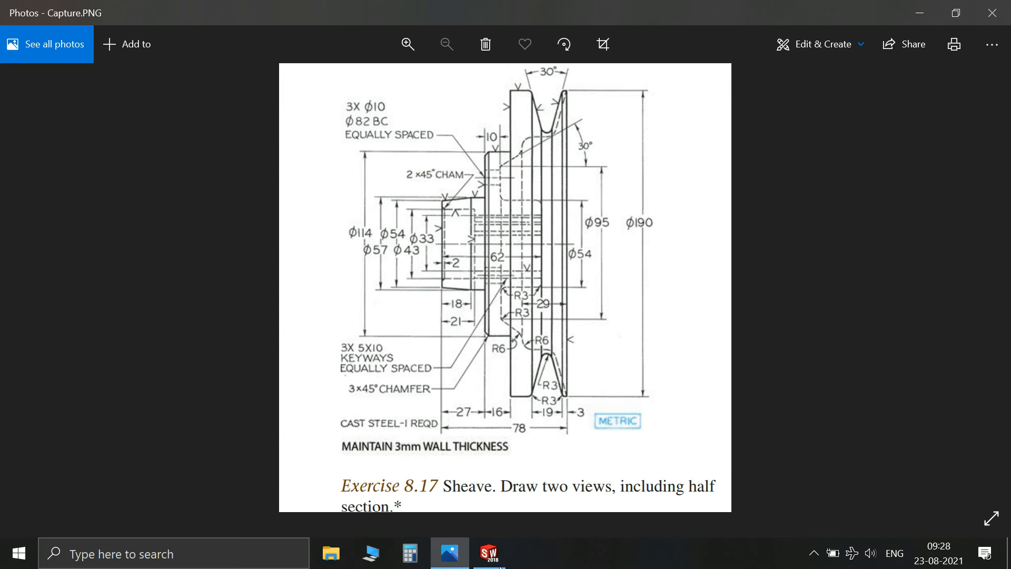
click(490, 554)
scroll(626, 264, down, 3)
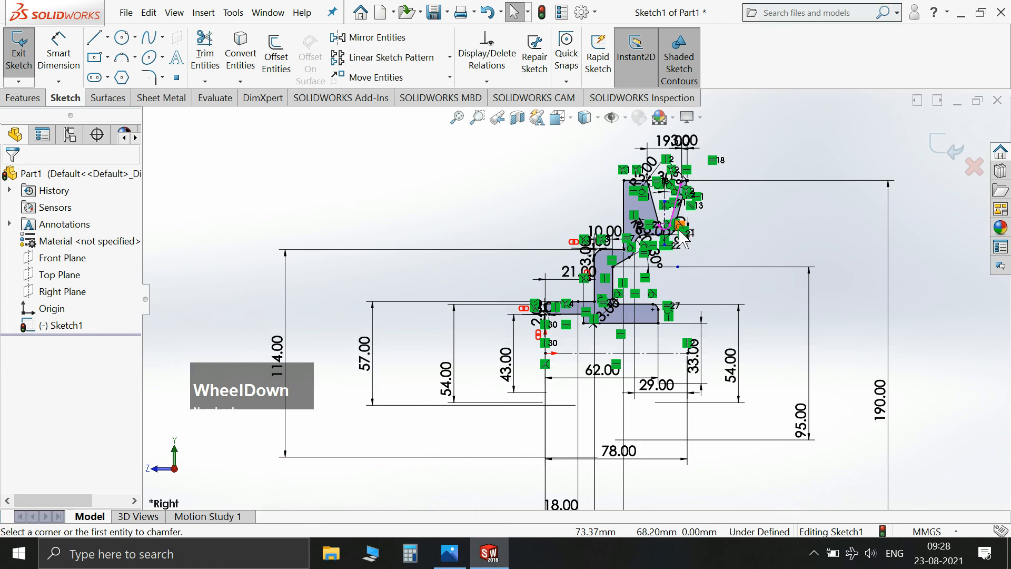
scroll(632, 262, down, 1)
scroll(669, 227, up, 1)
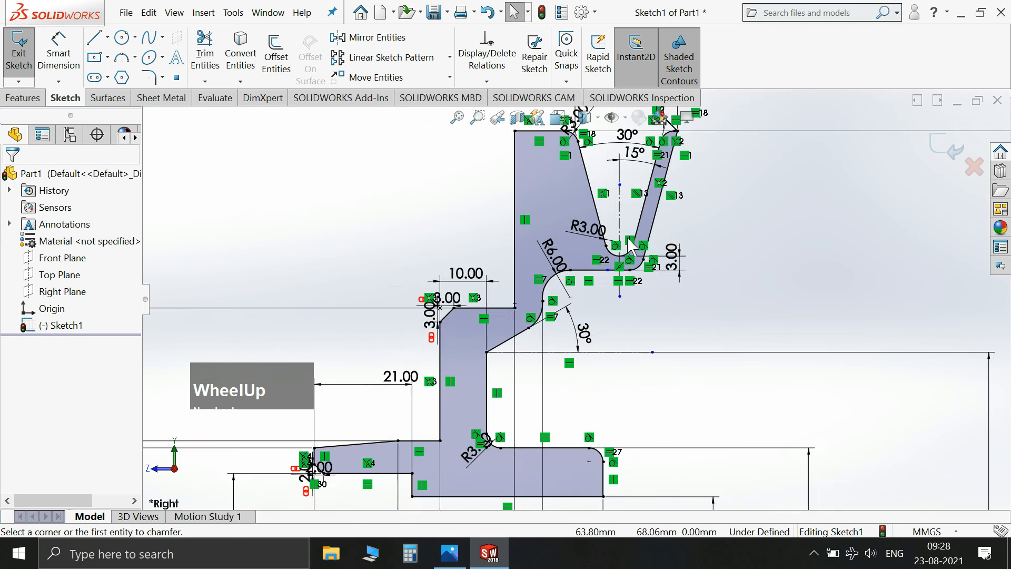
scroll(606, 420, down, 2)
scroll(553, 318, up, 3)
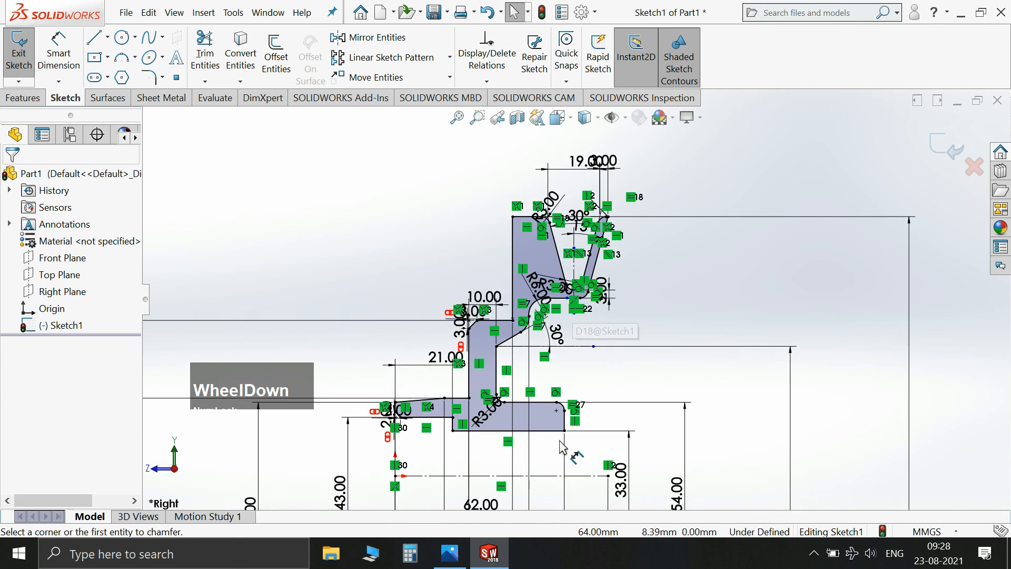
scroll(466, 361, down, 3)
scroll(465, 361, down, 1)
scroll(467, 332, up, 1)
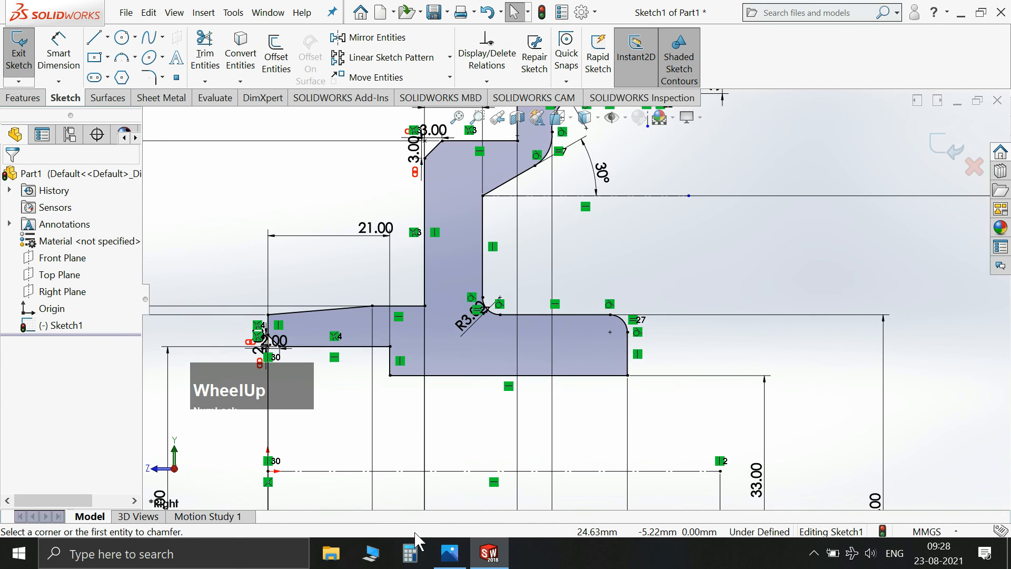
Step: Fillet the sketch corner between the 30° sloped line and the web's inner vertical line with a 3 mm radius
click(451, 553)
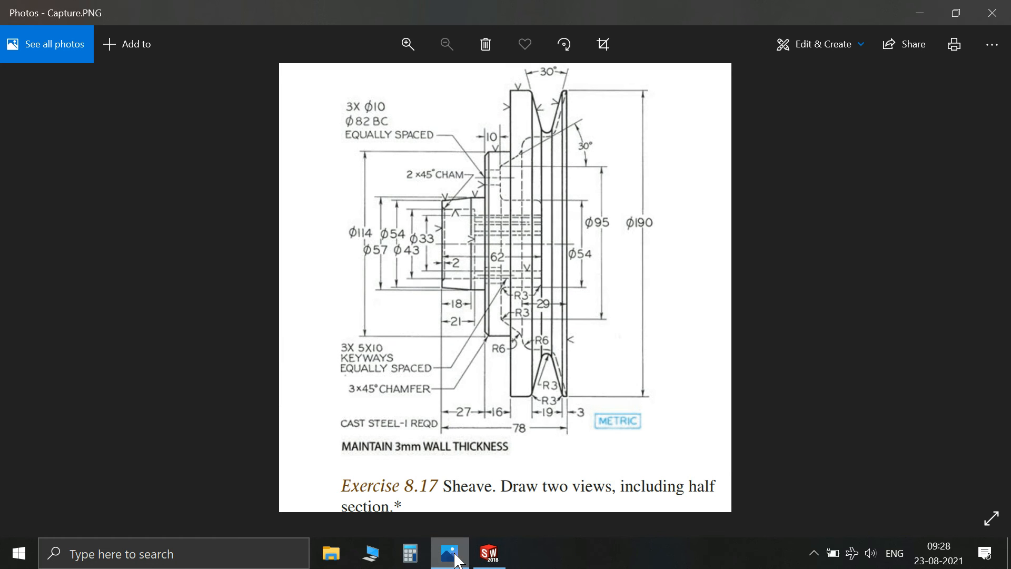
click(455, 558)
click(150, 78)
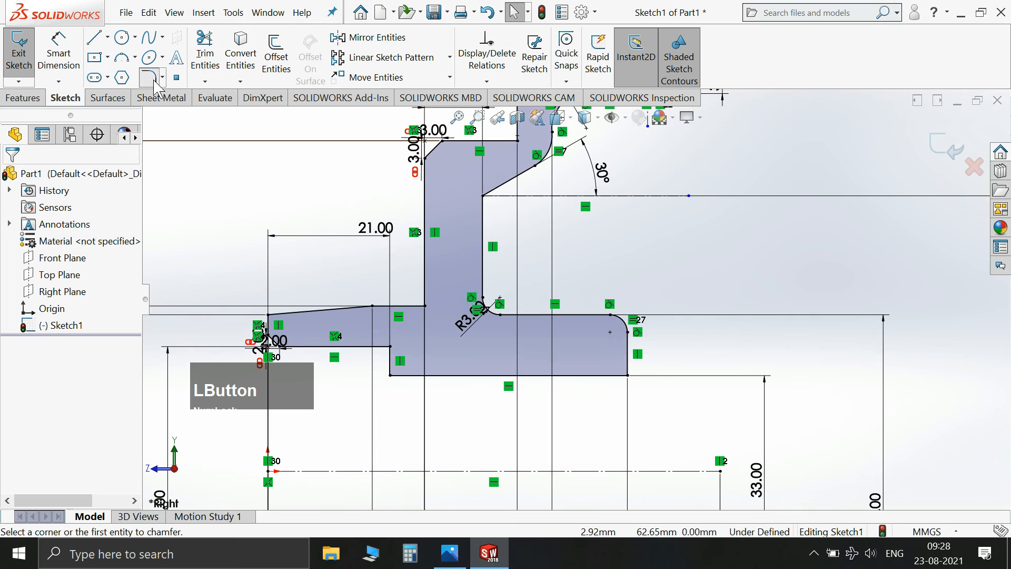
click(486, 201)
click(10, 178)
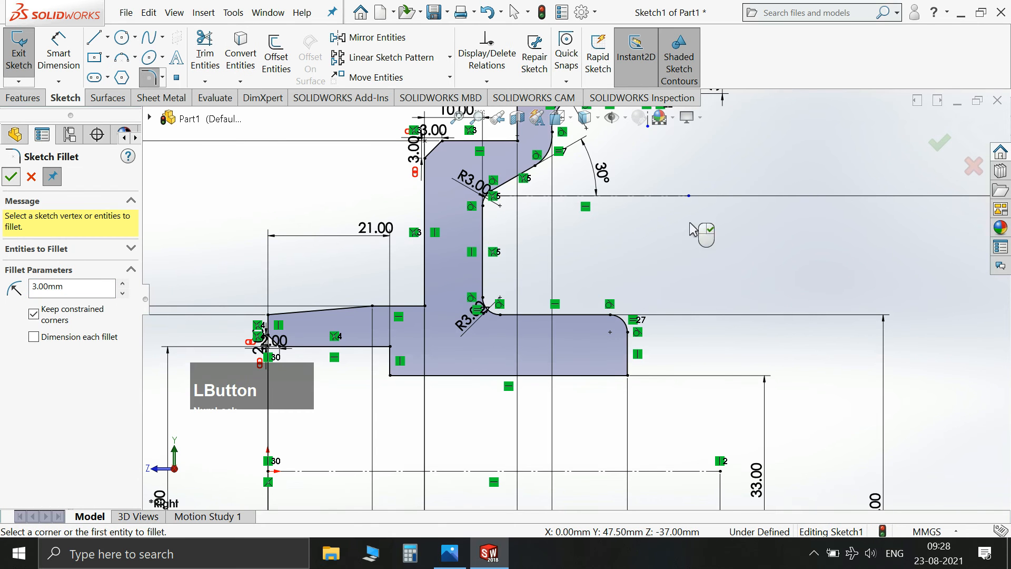
scroll(601, 230, up, 2)
scroll(495, 311, down, 5)
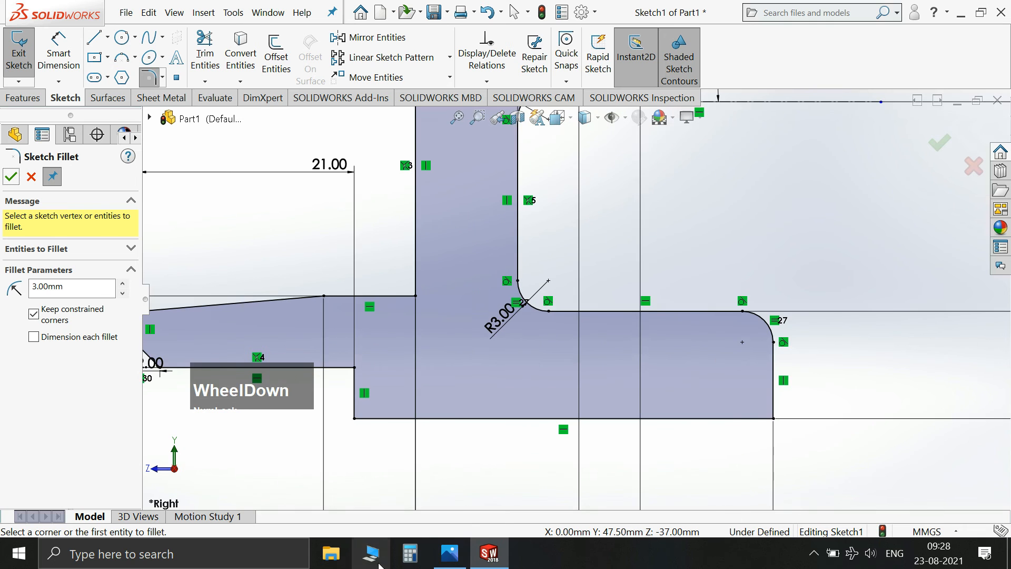
click(448, 558)
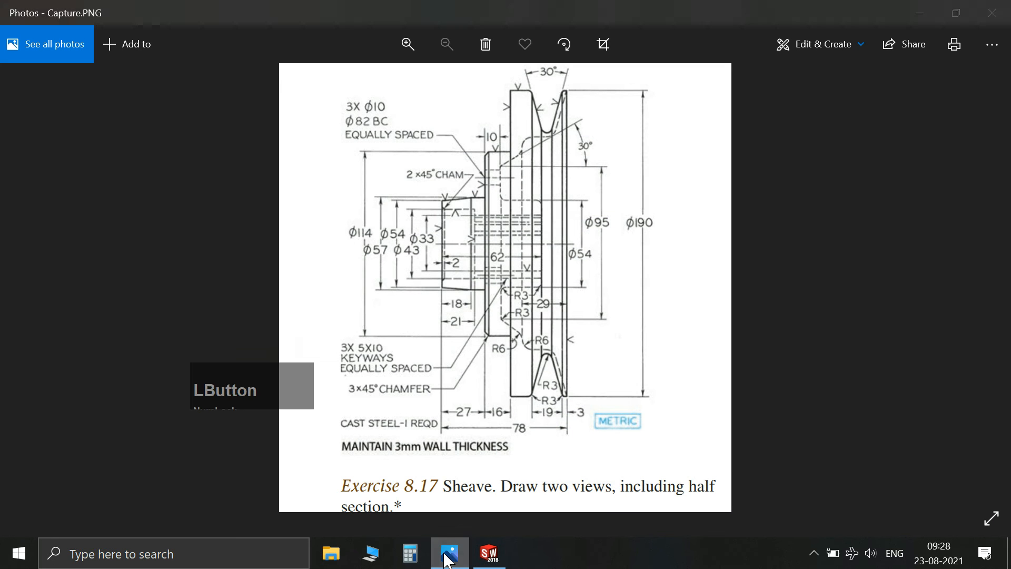
click(448, 559)
scroll(664, 250, up, 3)
scroll(663, 251, up, 2)
click(12, 179)
scroll(576, 299, up, 2)
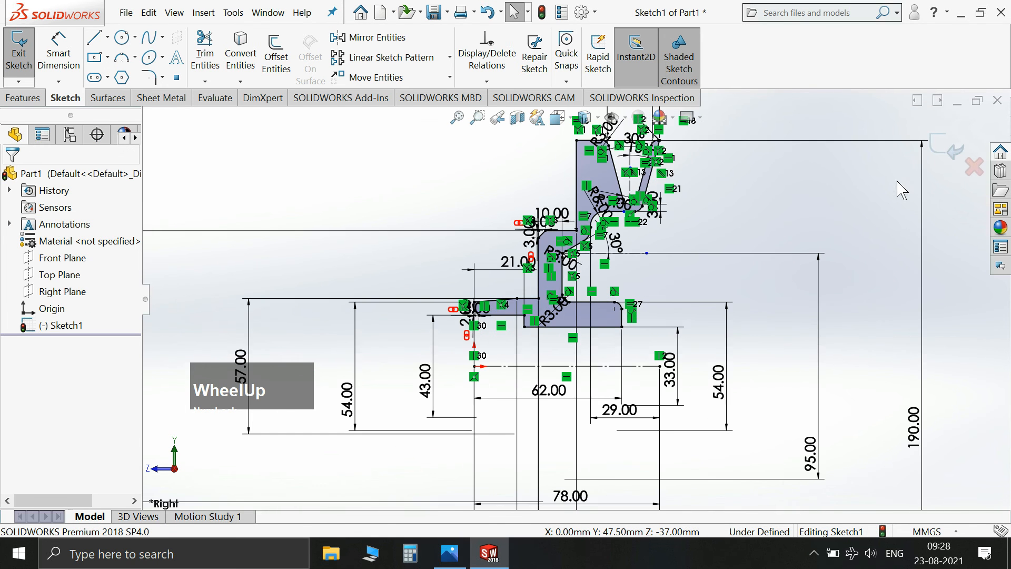
Step: Exit the sketch, switch to an isometric view and revolve the profile 360° about the horizontal centreline
click(873, 177)
key(space)
click(876, 178)
click(29, 98)
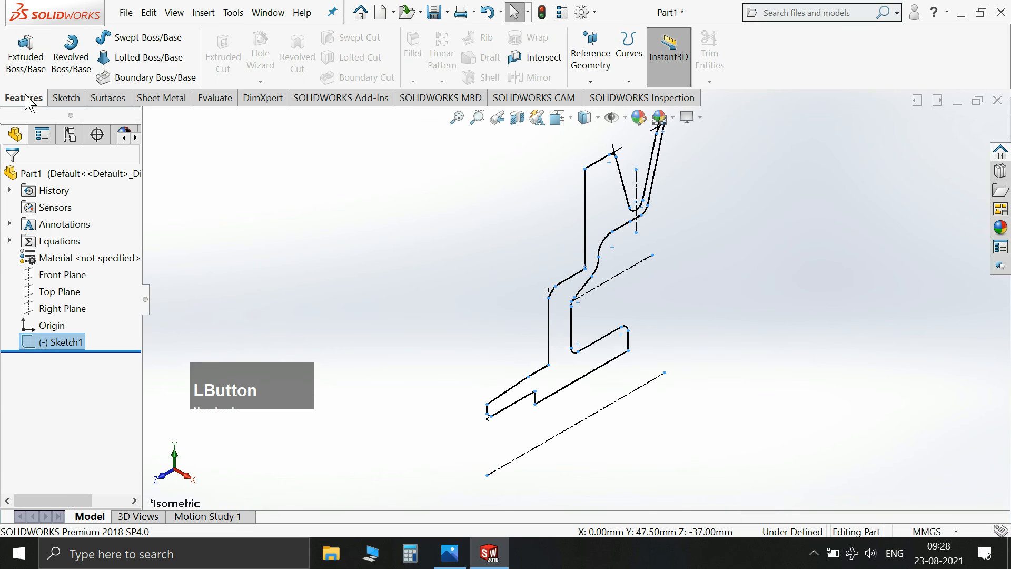
click(70, 52)
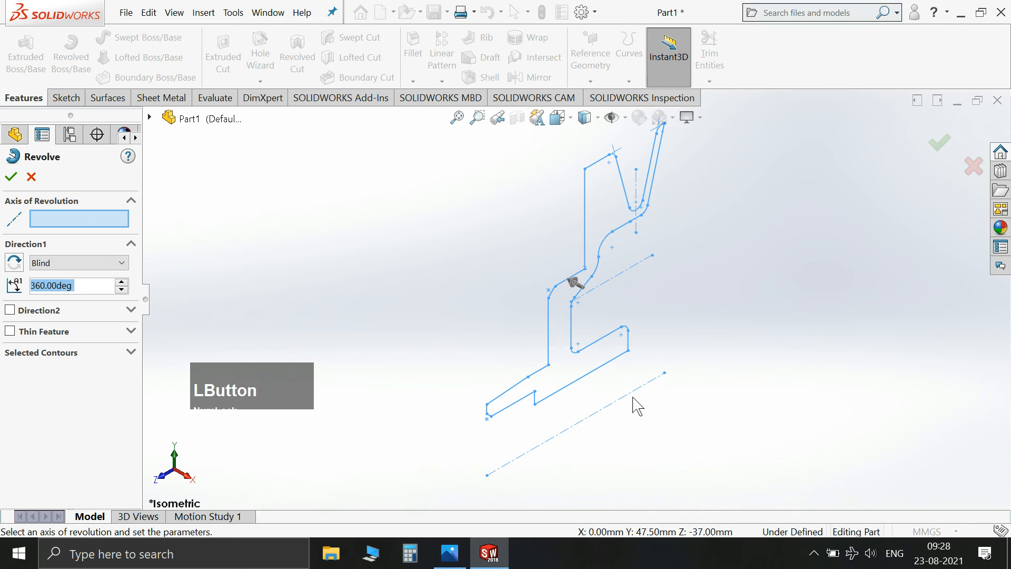
click(80, 217)
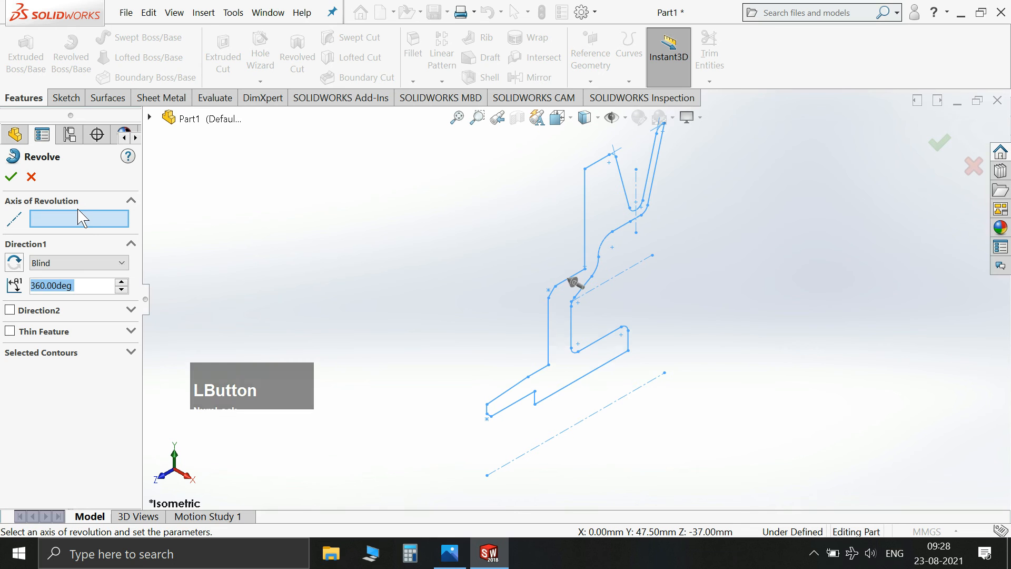
click(599, 411)
click(12, 177)
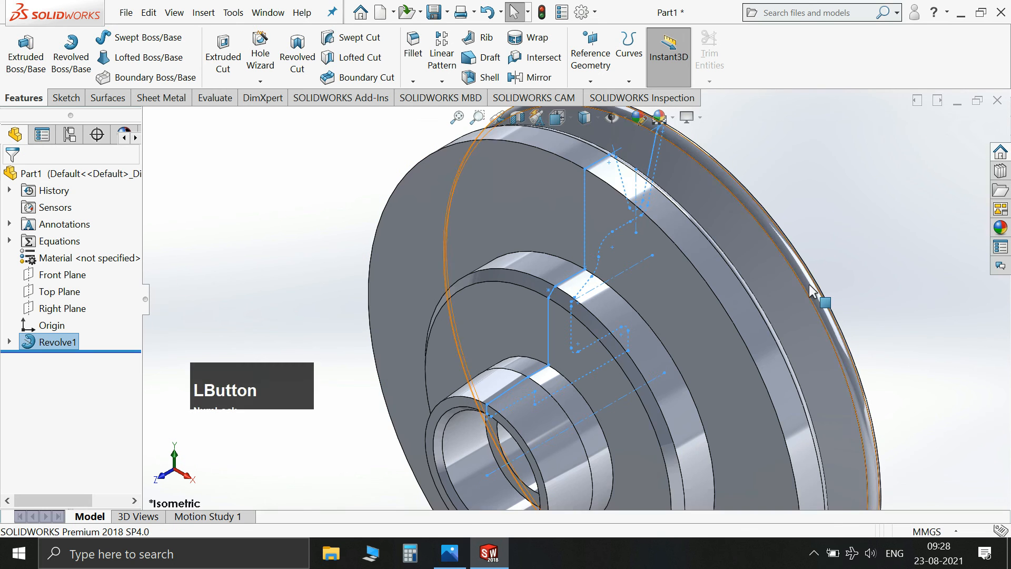
Step: Inspect the revolved sheave and check the hole and keyway callouts on the reference drawing
scroll(601, 248, up, 4)
middle_drag(600, 248, 785, 243)
click(785, 243)
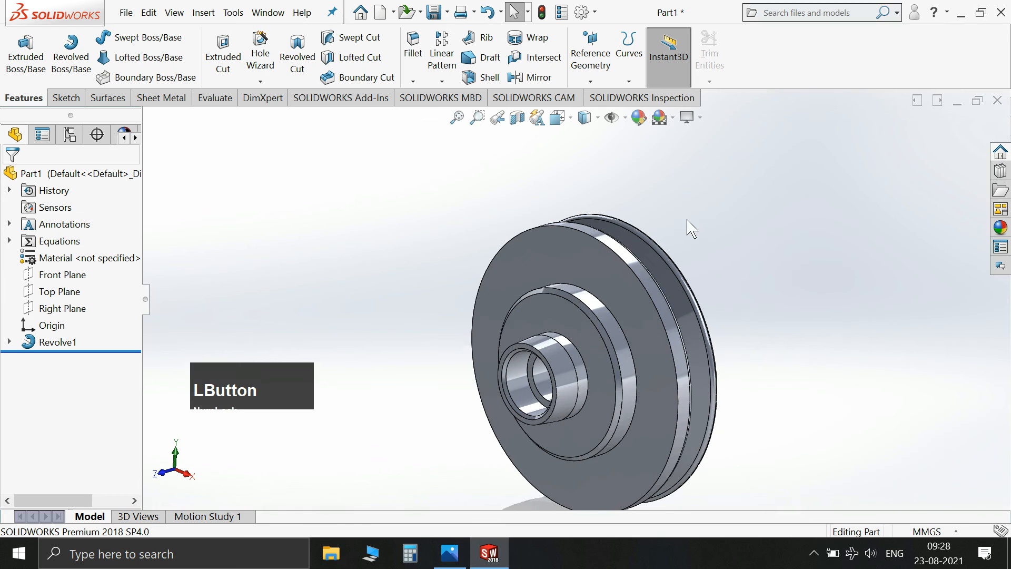
click(450, 553)
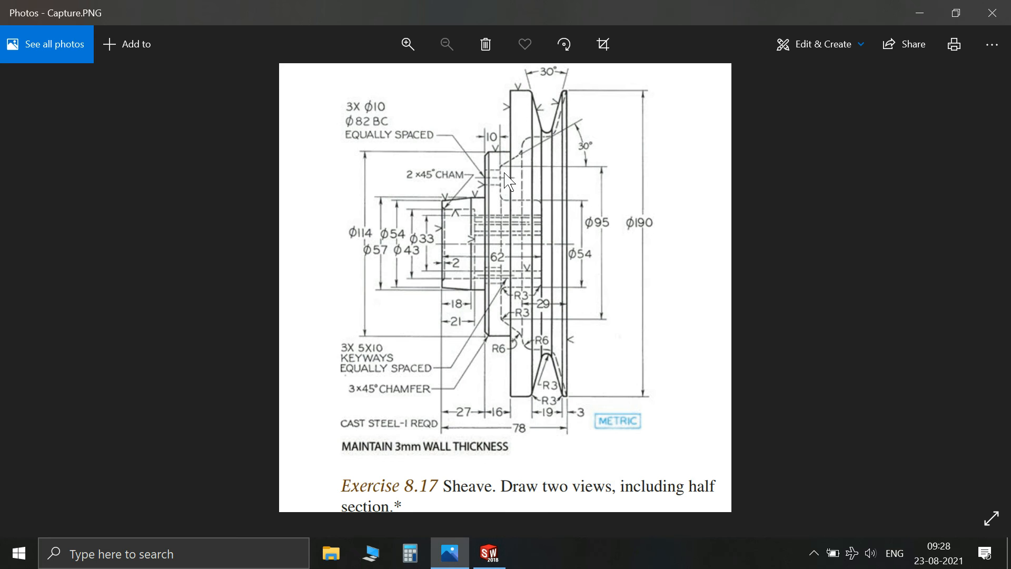
click(501, 560)
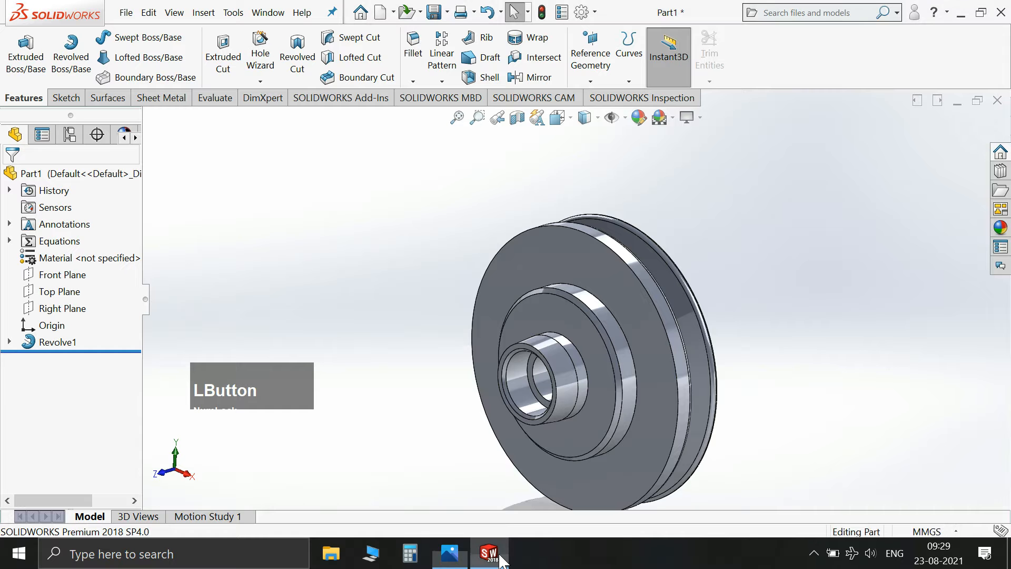
click(451, 554)
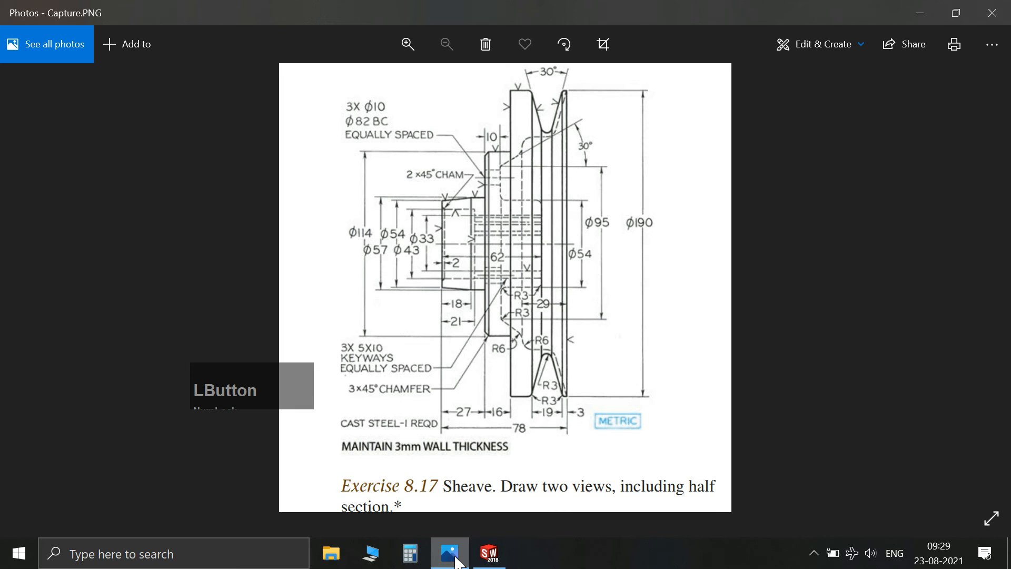
click(489, 554)
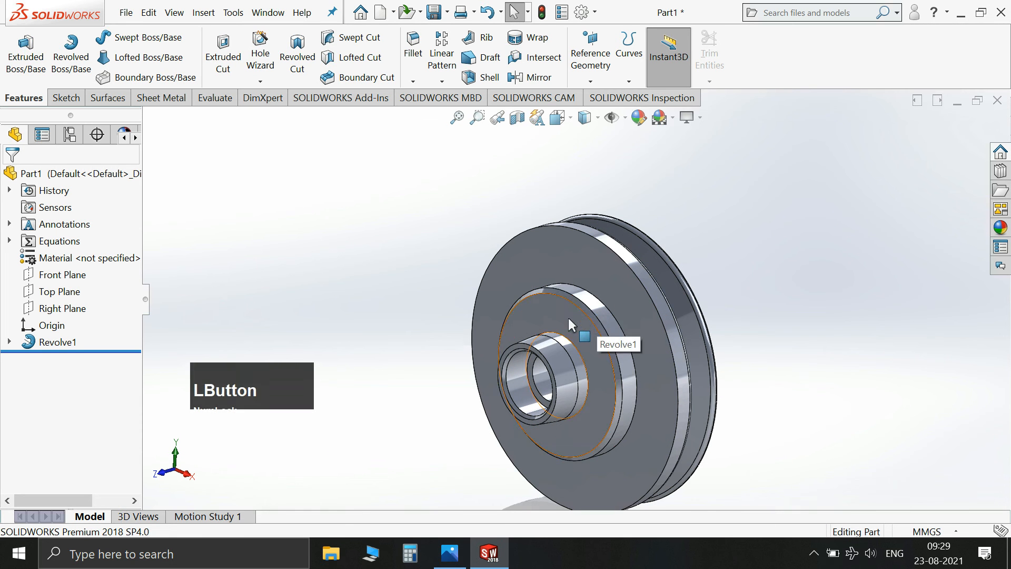
Step: Start a sketch on the hub-side face of the 114 mm flange and draw an origin-centred circle of about 39.8 mm radius
click(568, 317)
click(611, 289)
key(space)
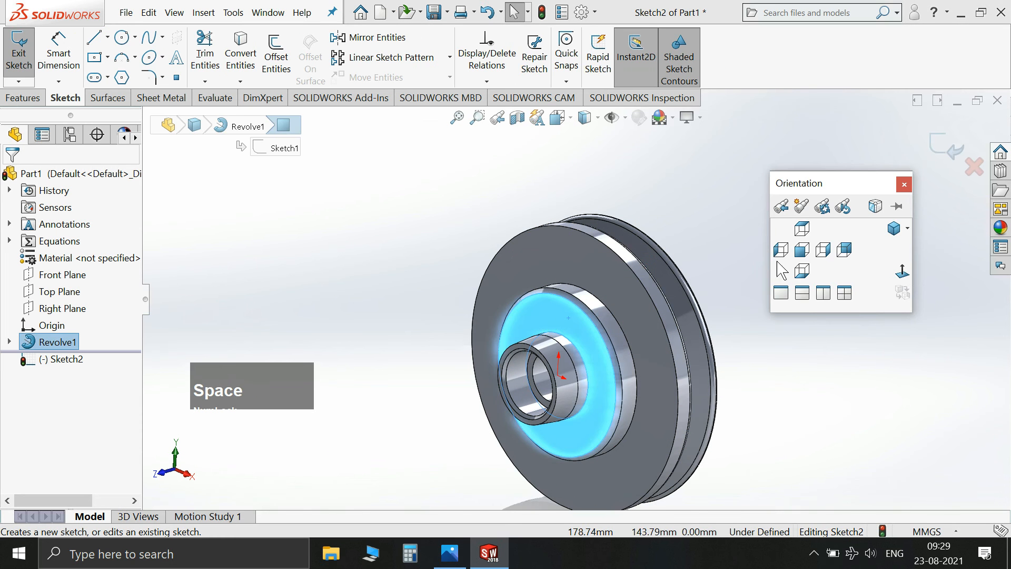
click(903, 271)
click(122, 37)
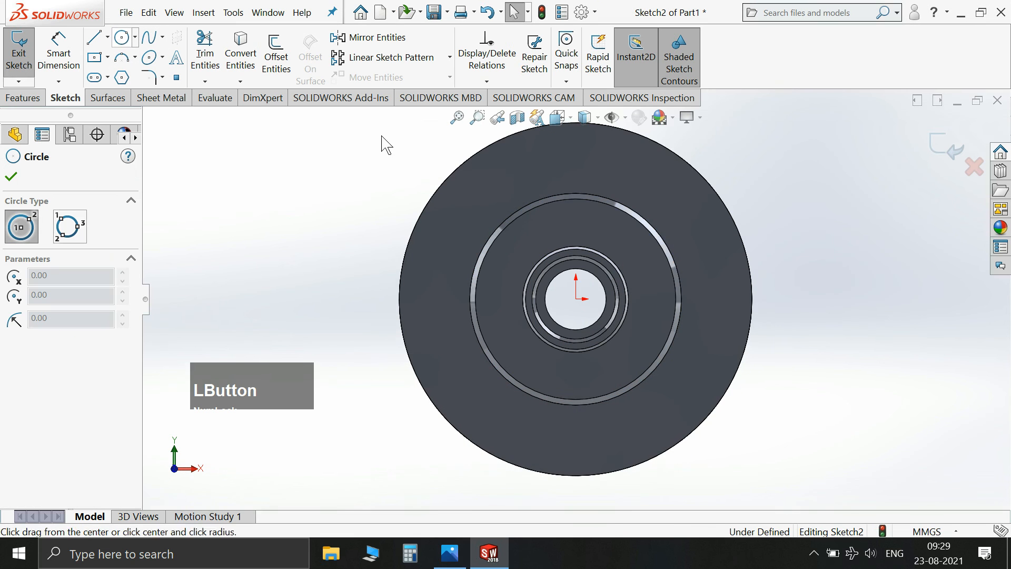
mouse_move(576, 298)
mouse_down()
mouse_move(668, 316)
mouse_move(649, 315)
mouse_up()
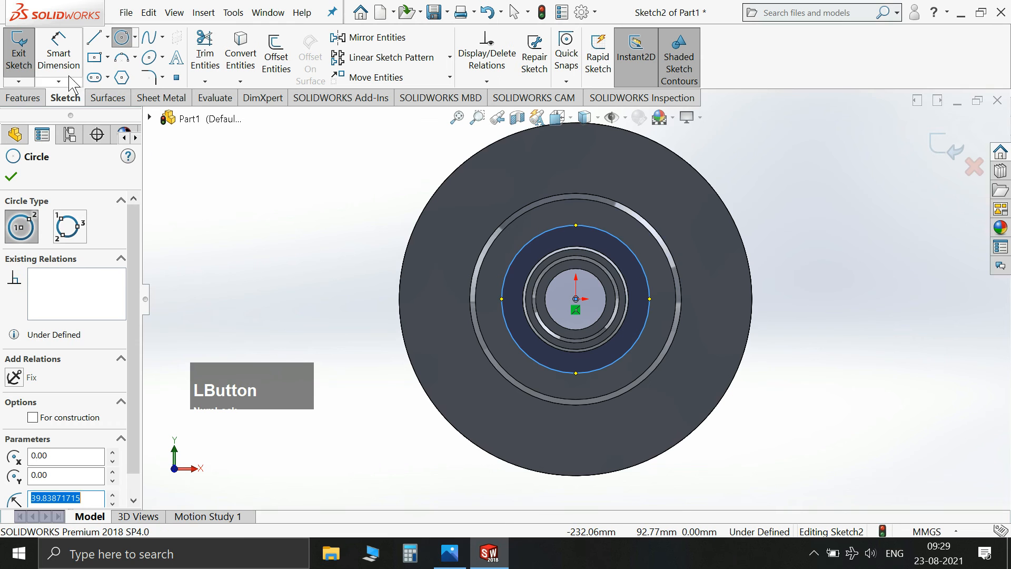
Step: Dimension the origin-centred circle on the flange to a diameter of 82 mm
click(58, 53)
click(452, 561)
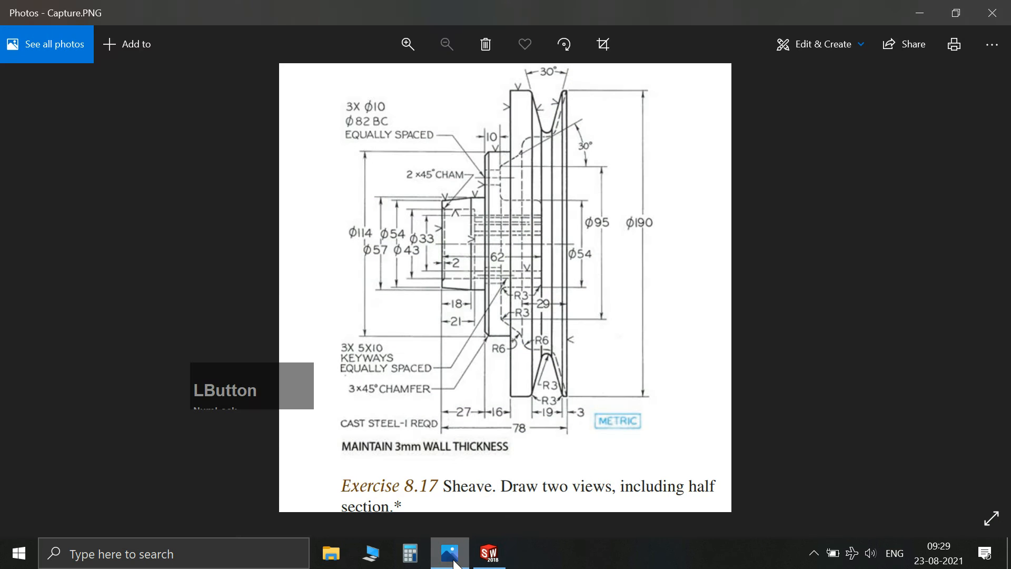
click(454, 563)
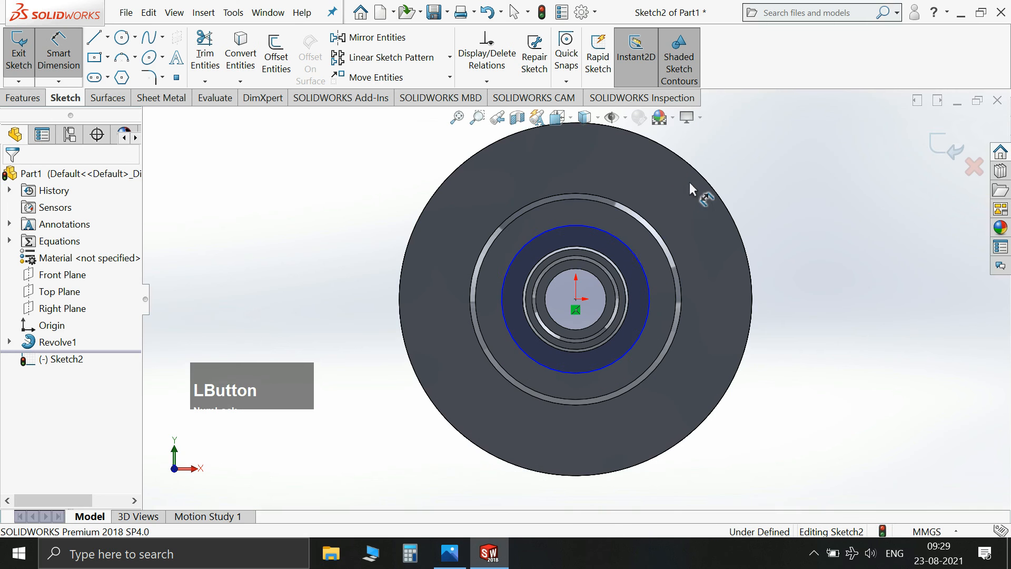
click(629, 246)
click(756, 211)
text(8)
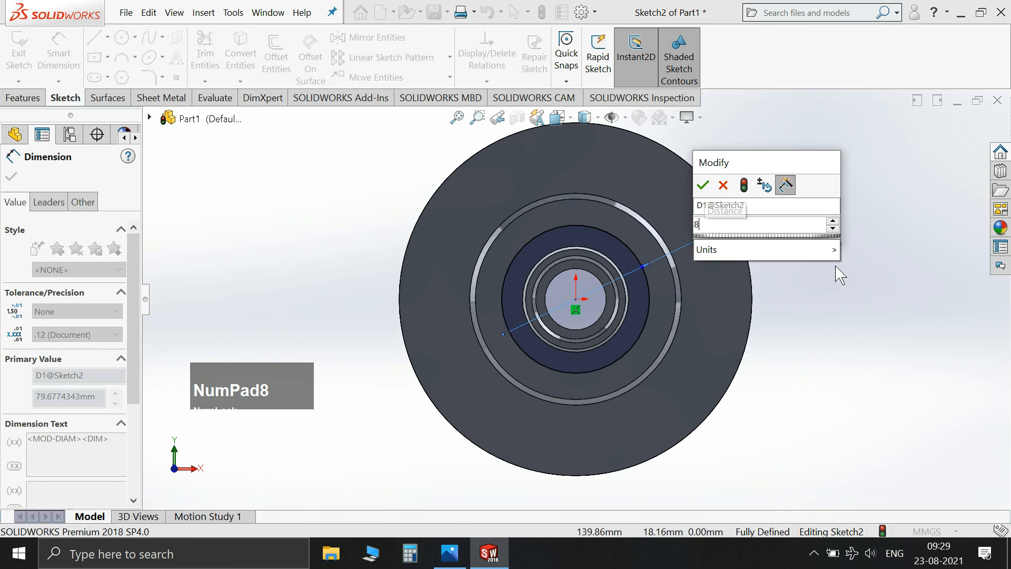
key(Return)
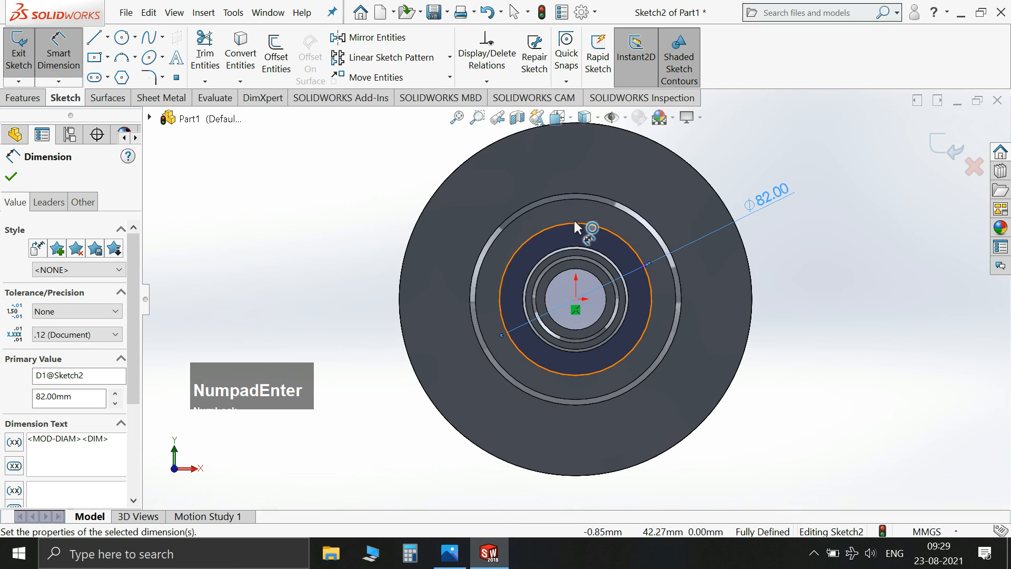
Step: Draw a hole circle of about 6.5 mm radius centred on the top quadrant of the 82 mm circle
click(122, 37)
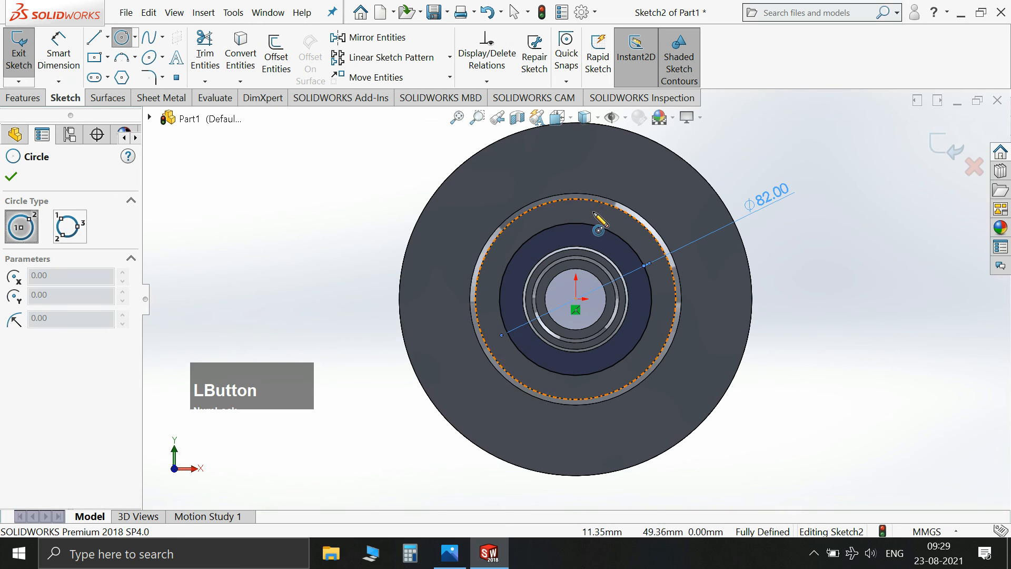
click(577, 223)
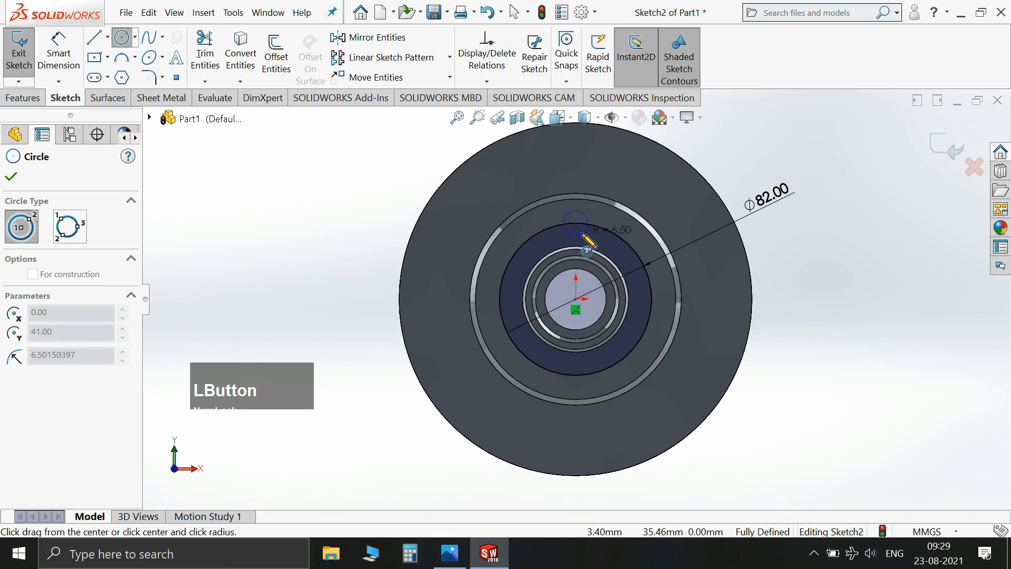
click(580, 236)
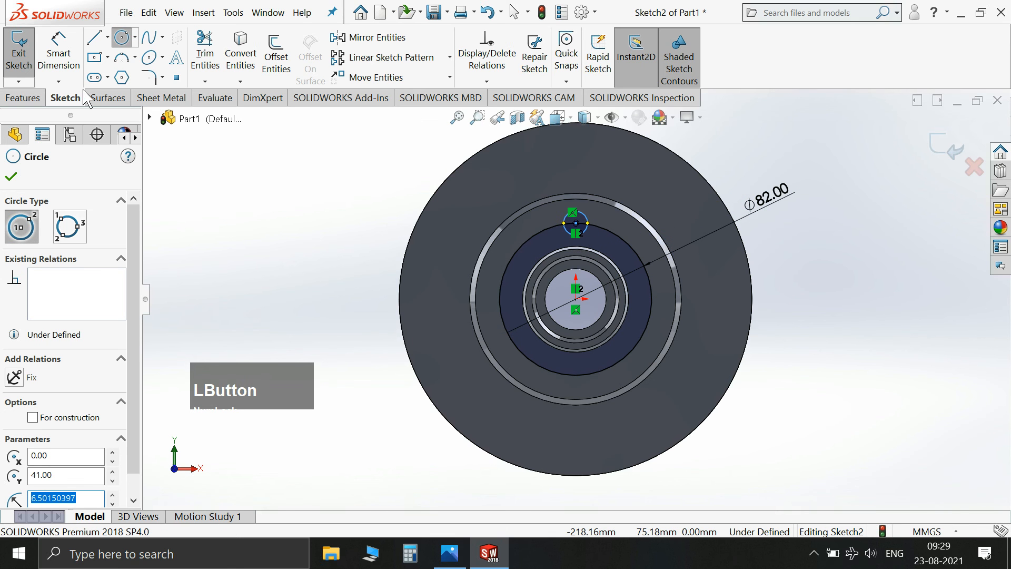
click(10, 179)
Step: Dimension the hole circle to a diameter of 10 mm
click(59, 53)
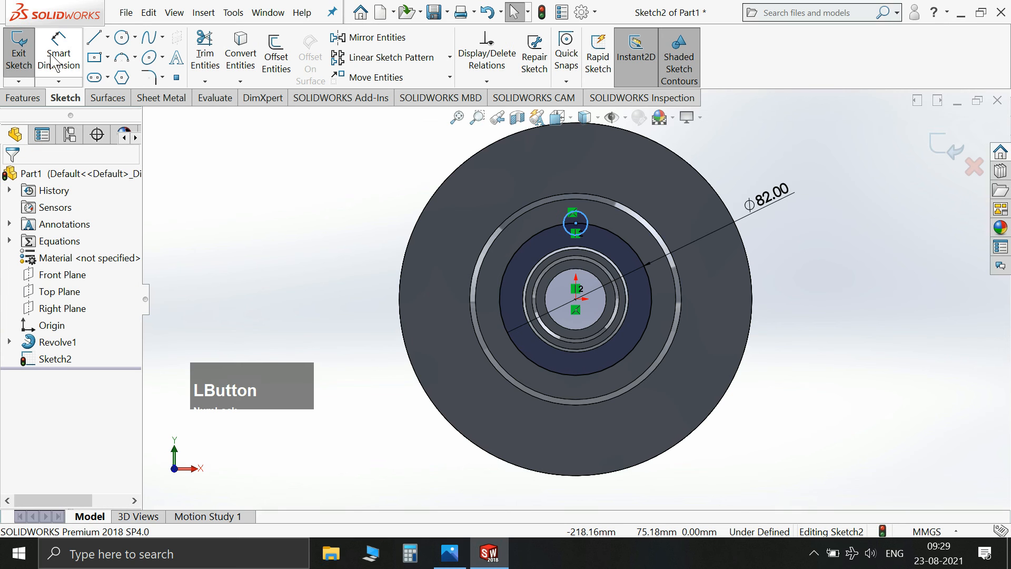
click(585, 213)
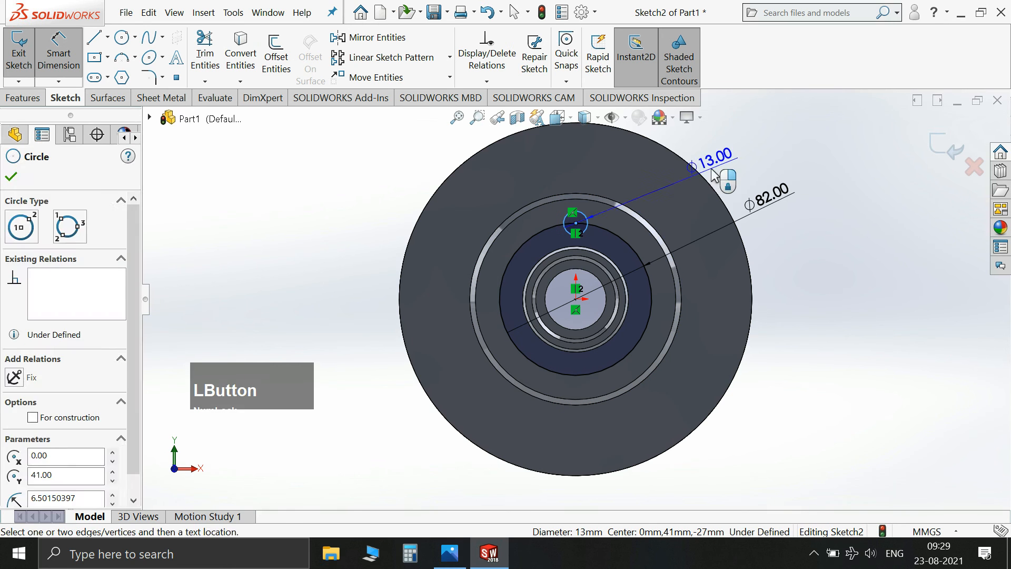
click(700, 158)
text(10)
key(KP_Enter)
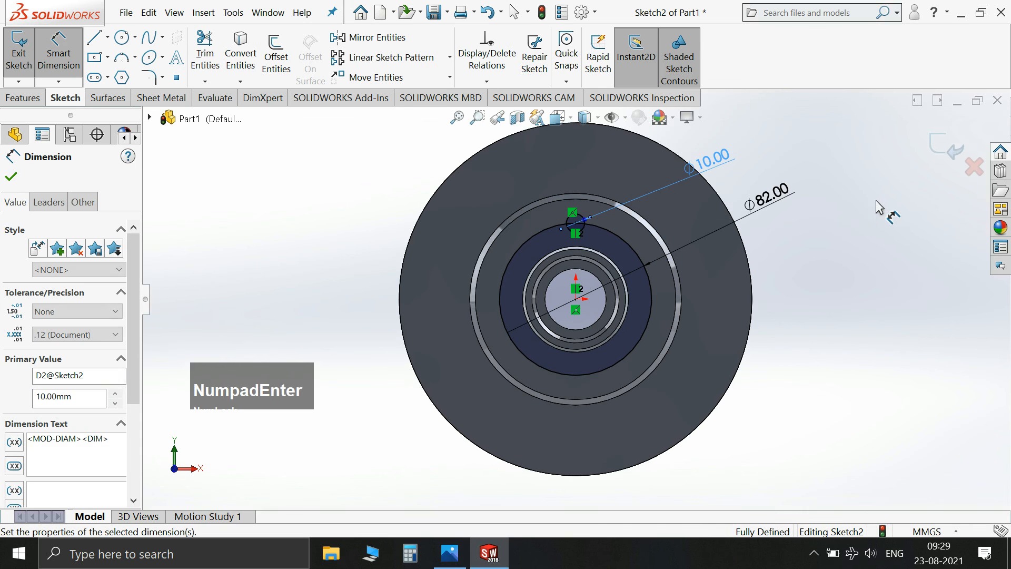
key(Escape)
Step: Convert the 82 mm bolt circle to construction geometry and exit the sketch
click(618, 233)
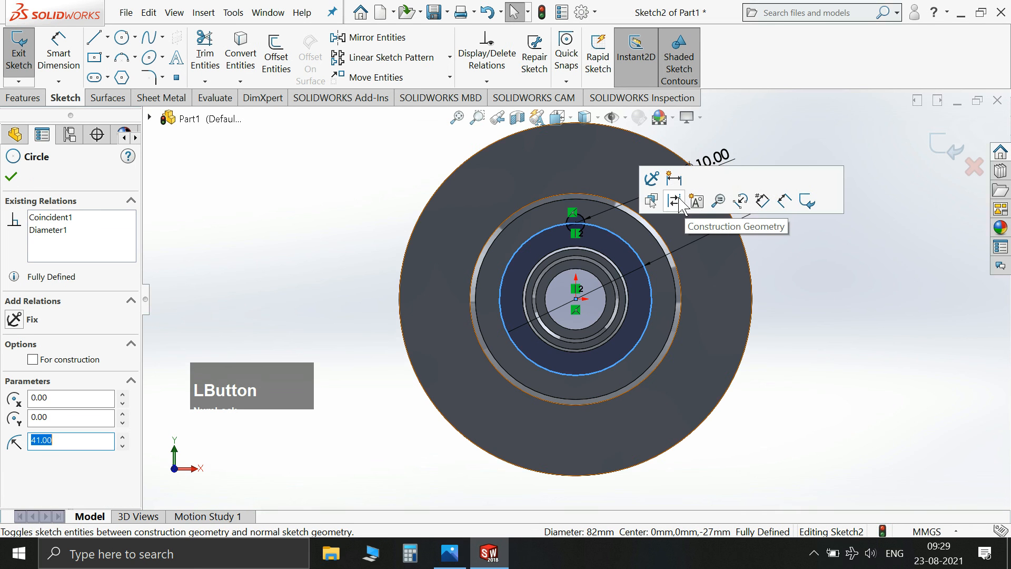
click(738, 202)
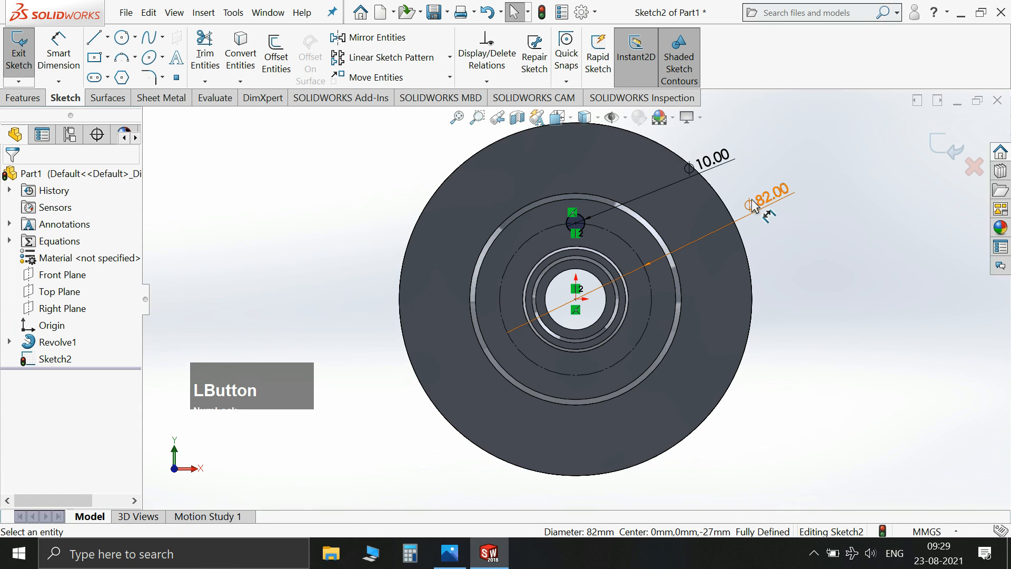
click(948, 149)
Step: Switch to an isometric view and cut-extrude the 10 mm hole through the flange with the Up To Next end condition
key(space)
click(930, 103)
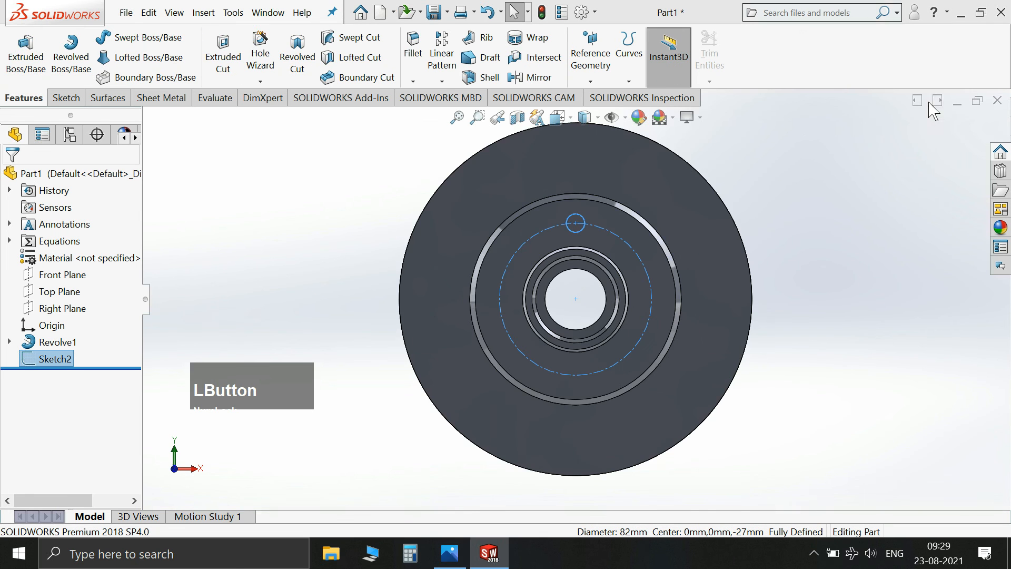
click(220, 61)
click(64, 259)
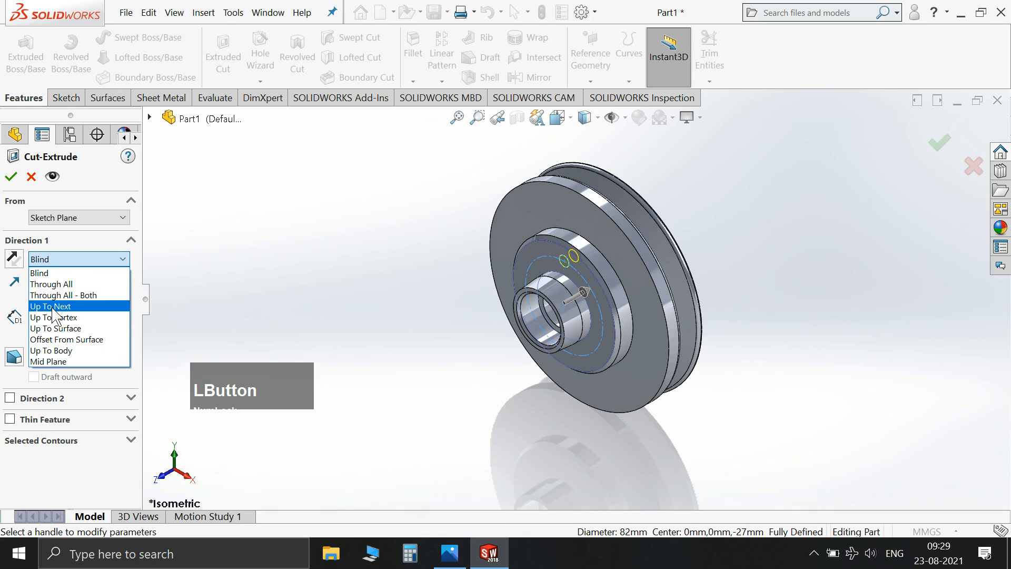
click(53, 306)
middle_drag(788, 244, 526, 248)
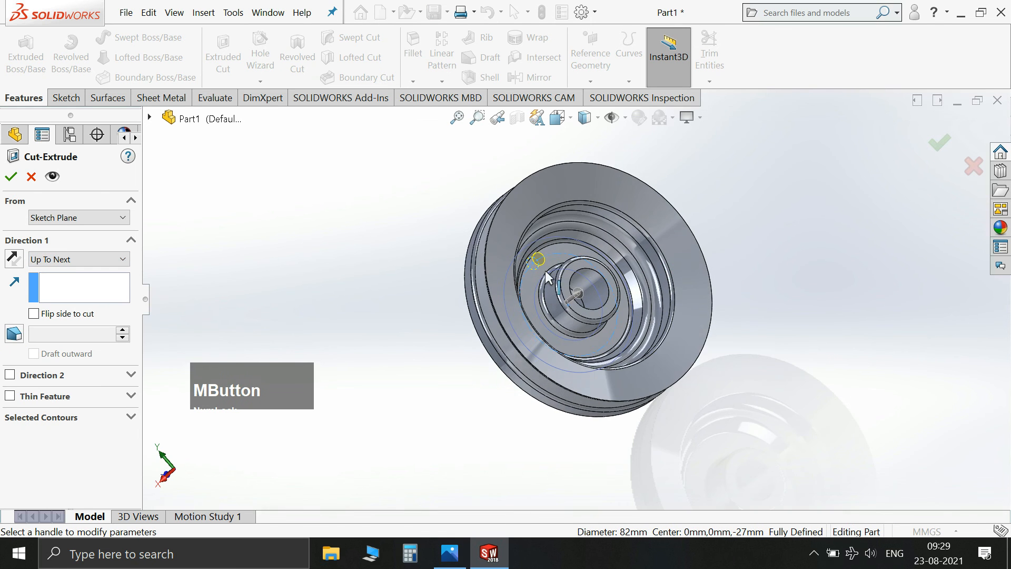
click(12, 177)
Step: Circular-pattern the hole cut about the hub's circular edge with 3 equally spaced instances over 360°
middle_drag(329, 243, 491, 222)
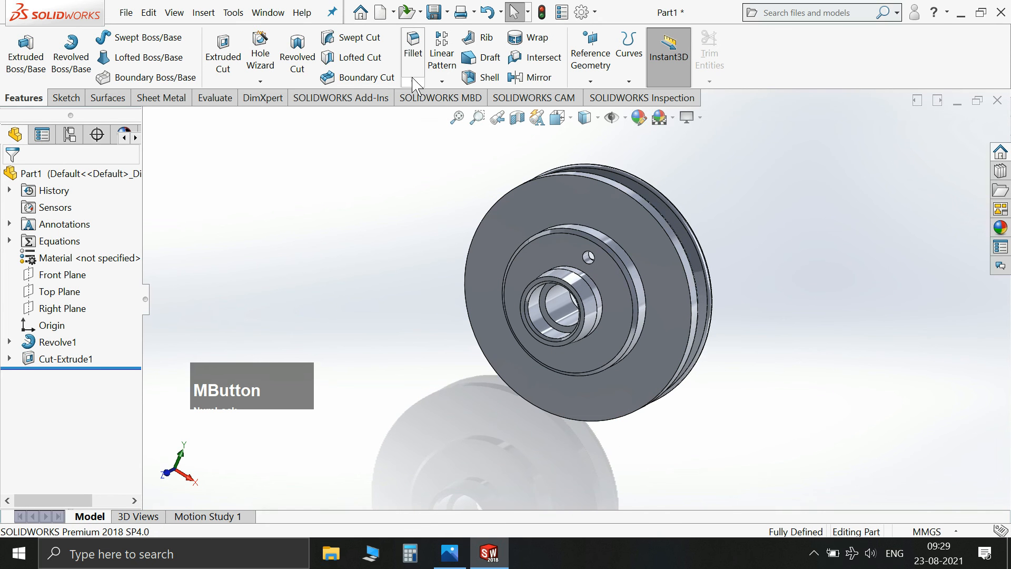
click(442, 81)
click(451, 117)
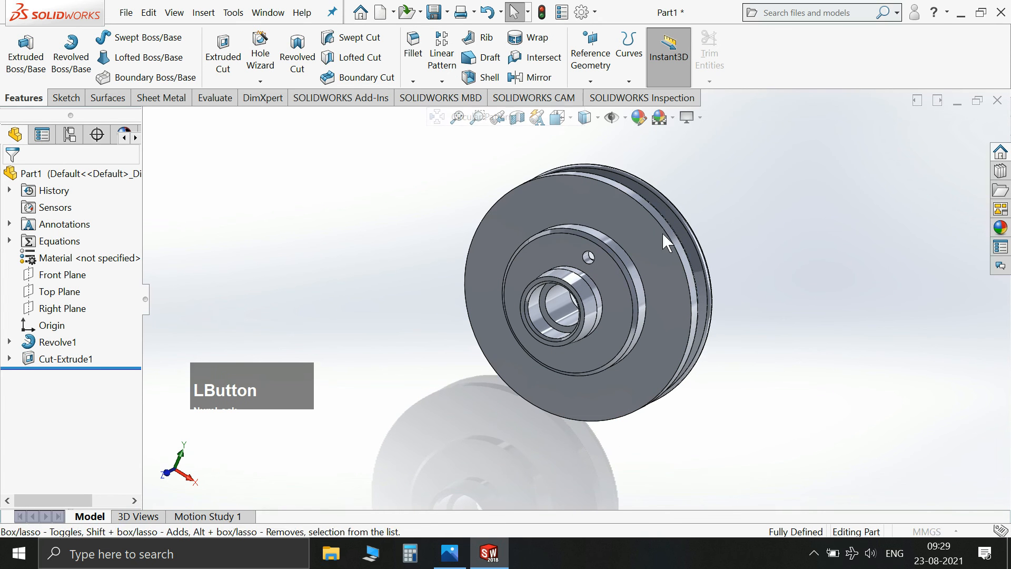
click(587, 256)
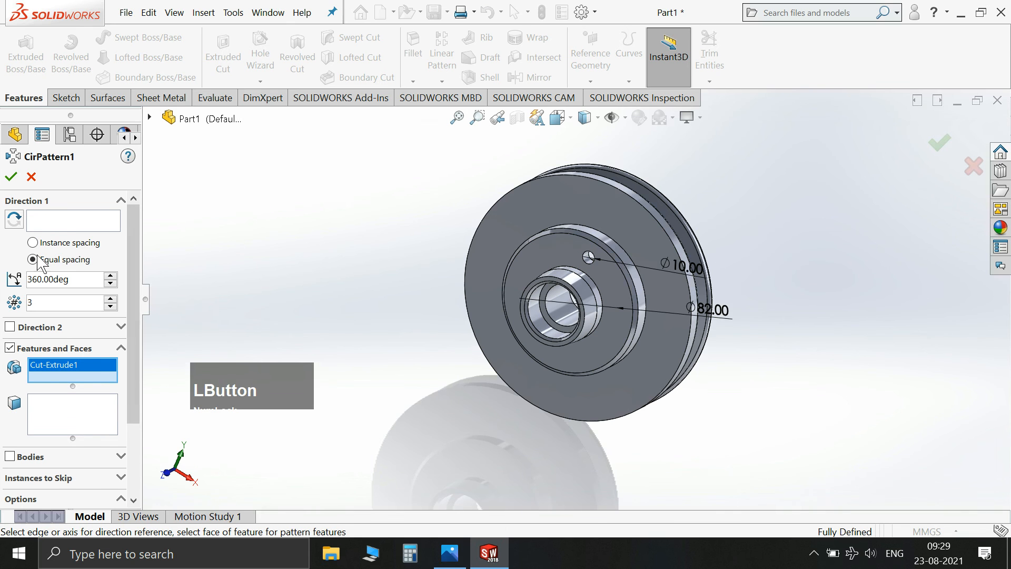
click(58, 224)
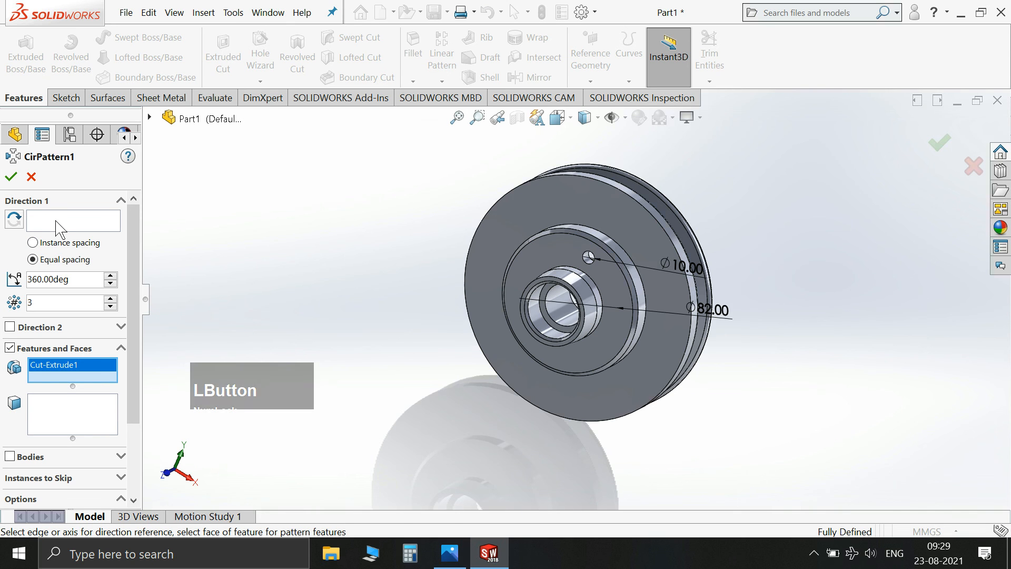
click(565, 285)
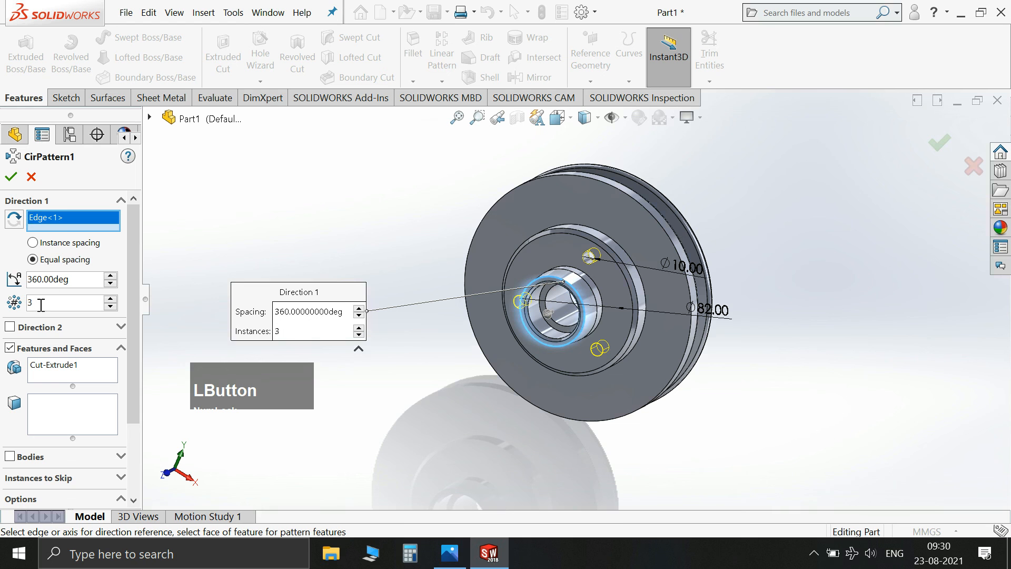
click(450, 552)
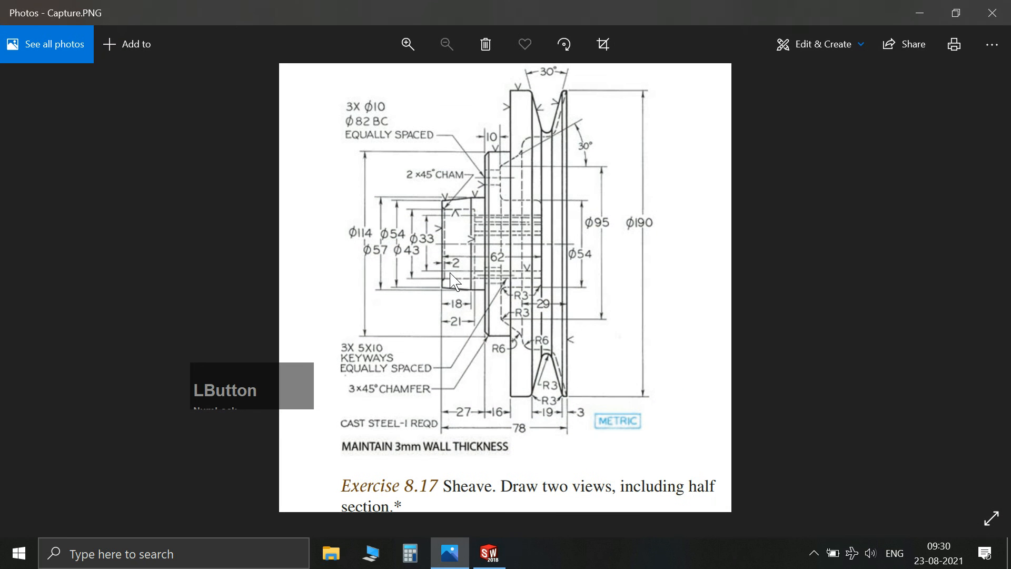
click(489, 552)
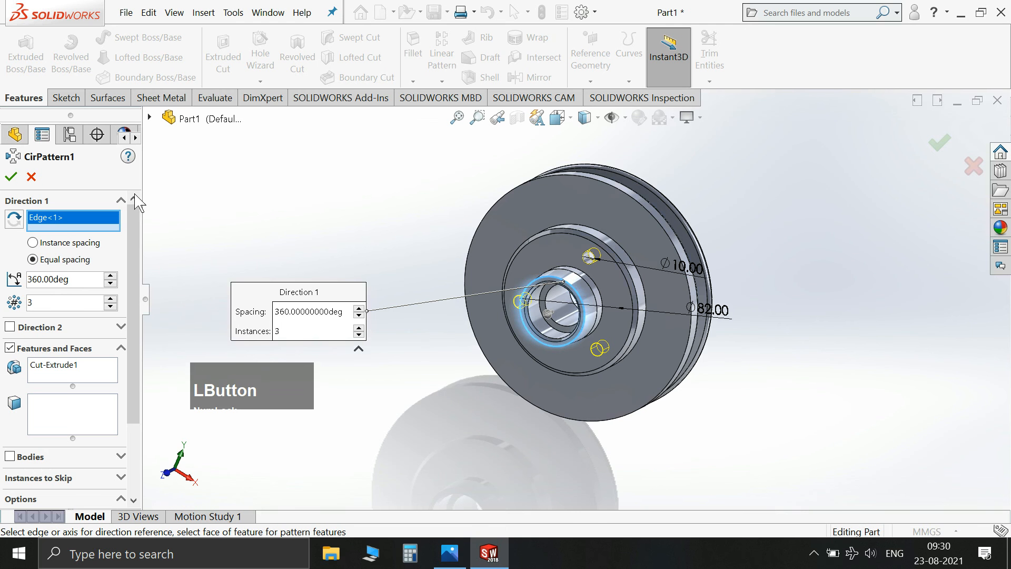
click(12, 177)
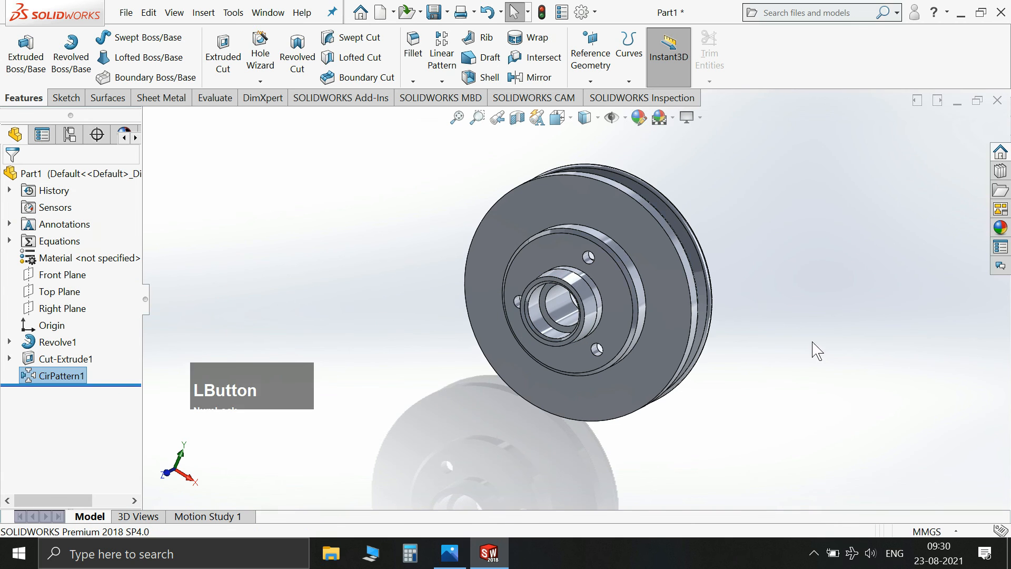
Step: Check the keyway callout on the reference drawing, start a sketch on the annular step face inside the hub bore and view it face-on
mouse_move(812, 322)
middle_down()
mouse_move(729, 314)
mouse_move(788, 274)
mouse_move(614, 533)
middle_up()
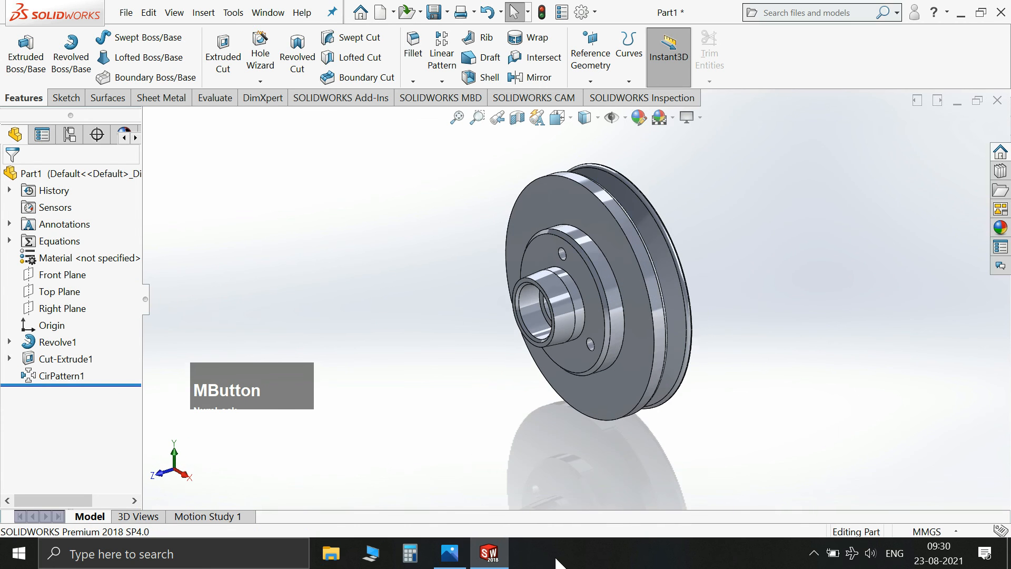
click(450, 552)
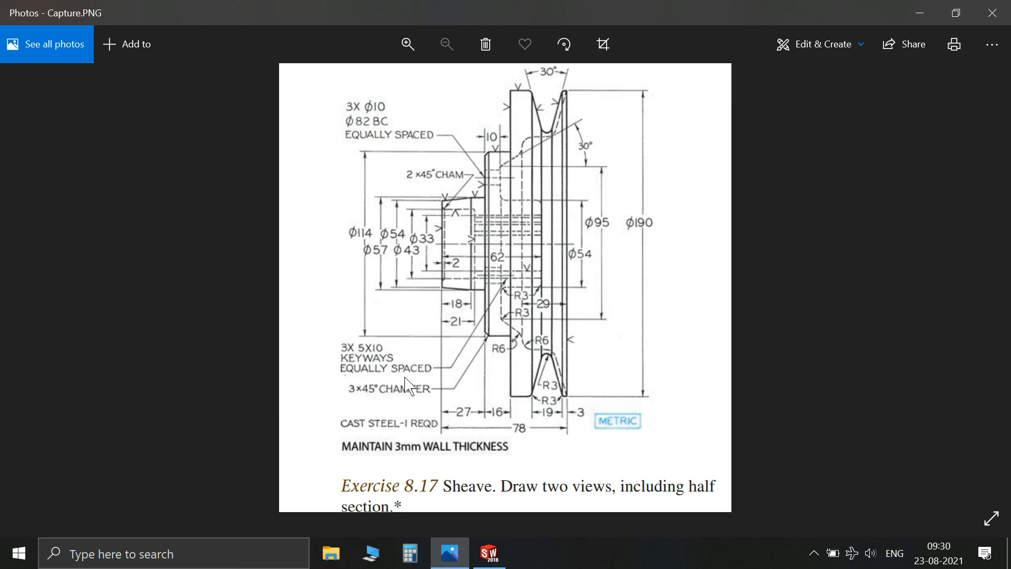
click(490, 556)
middle_drag(570, 346, 653, 325)
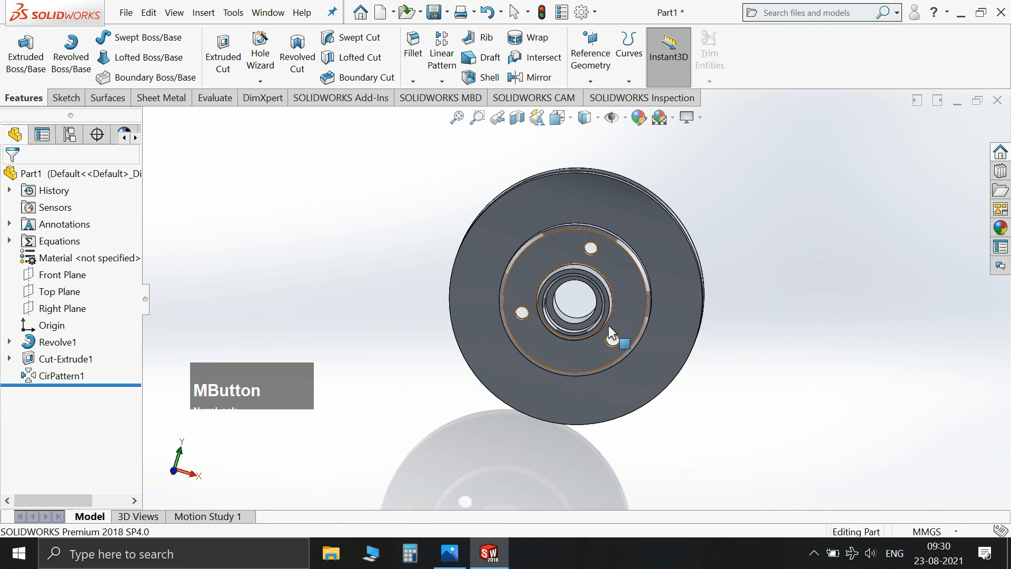
click(555, 288)
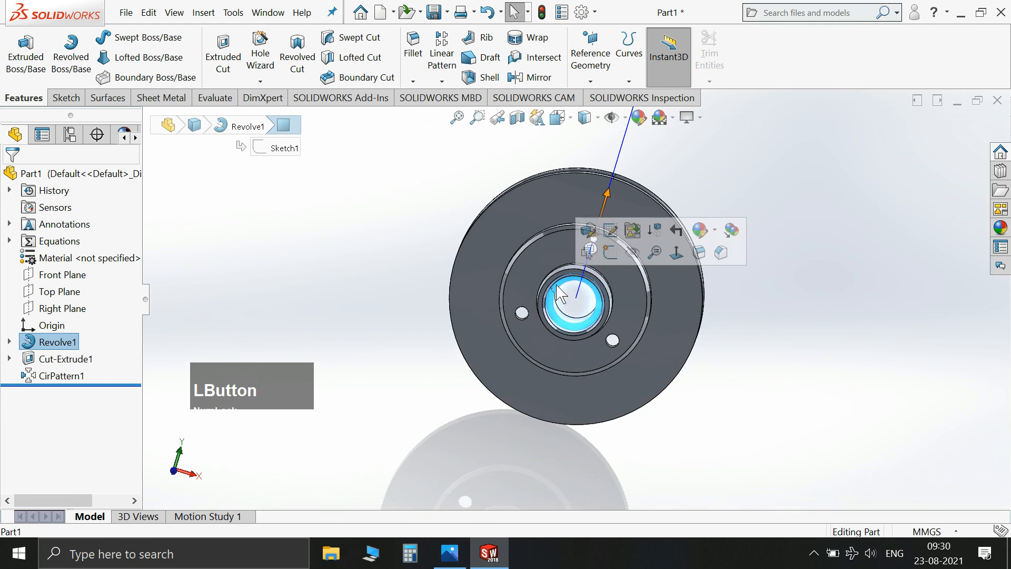
click(610, 253)
key(space)
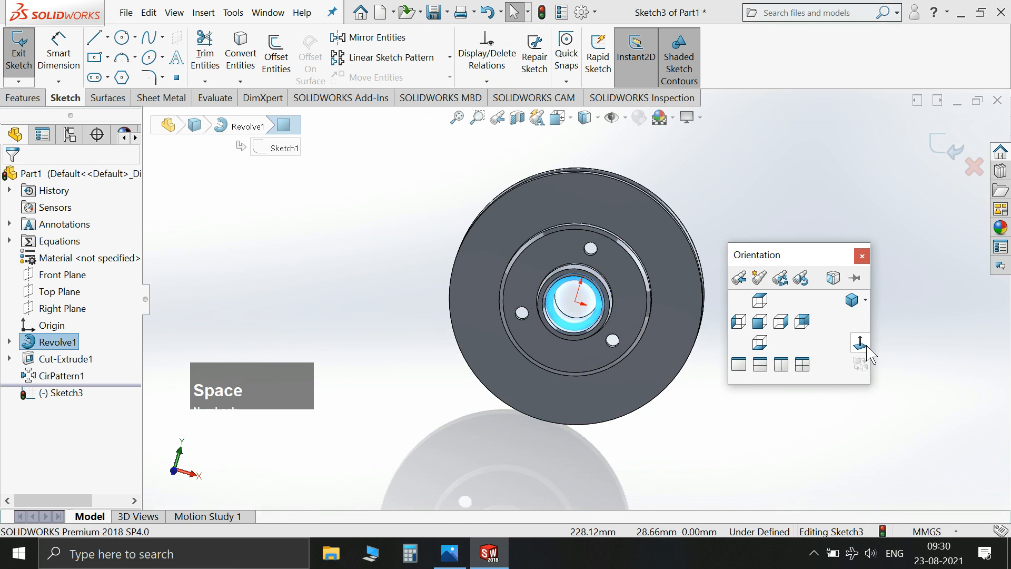
click(861, 343)
Step: Draw a small center rectangle for the keyway, centred on the top quadrant of the bore edge
scroll(587, 200, down, 3)
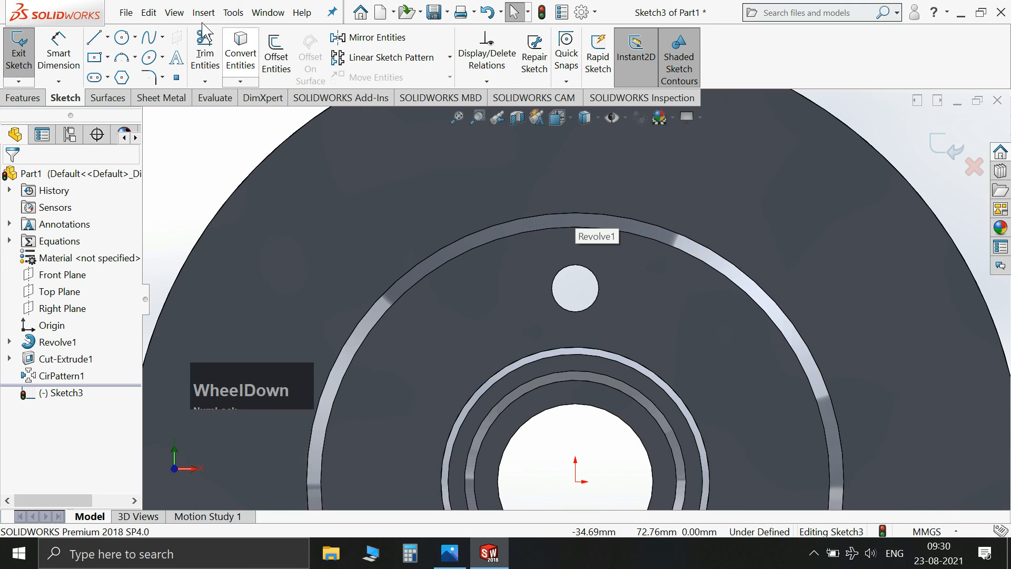
click(107, 58)
click(121, 95)
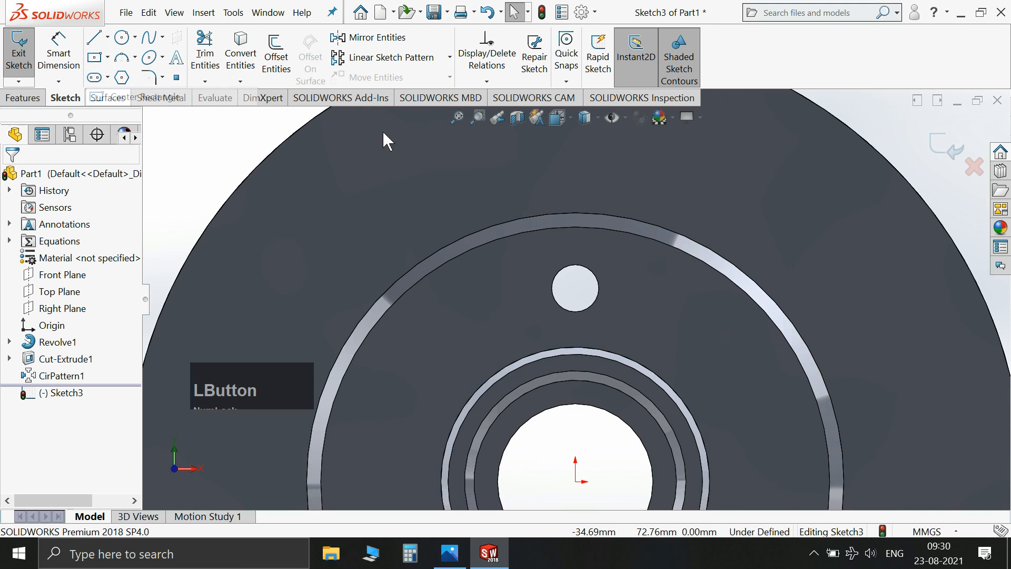
scroll(557, 325, up, 2)
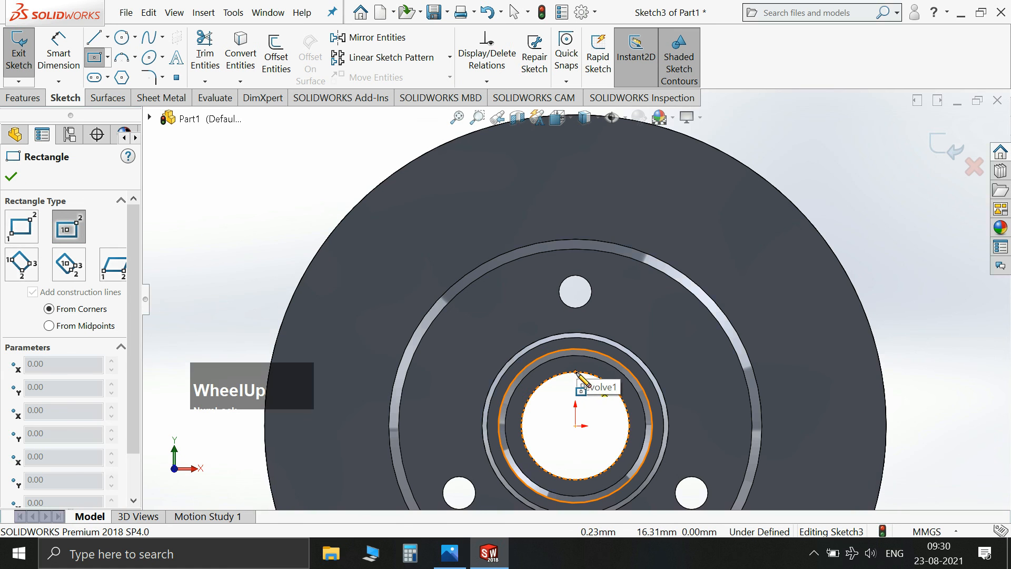
click(575, 372)
click(586, 380)
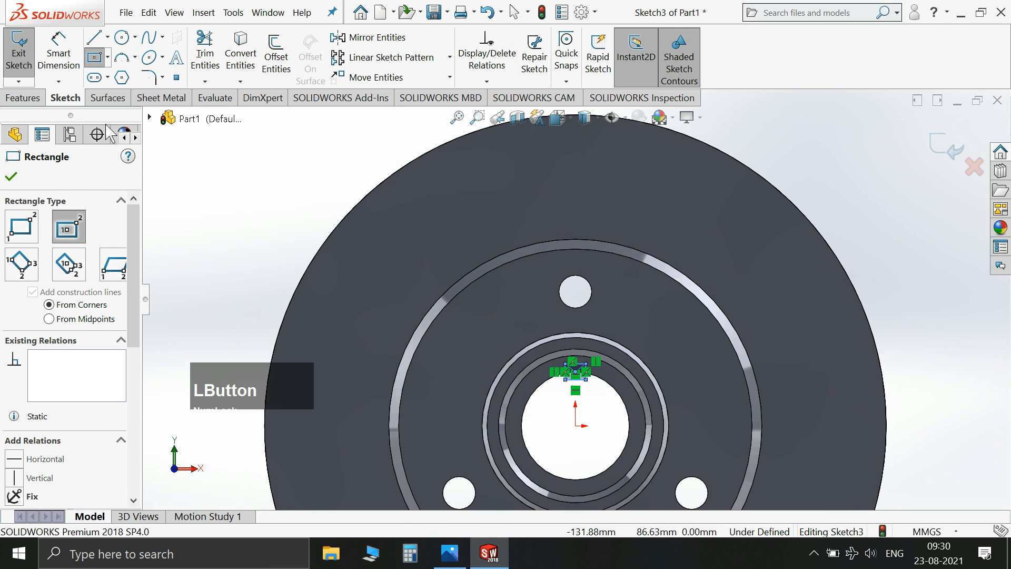
Step: Check the keyway callout on the reference drawing and dimension the rectangle's centre point to its upper edge as 3 mm
click(71, 51)
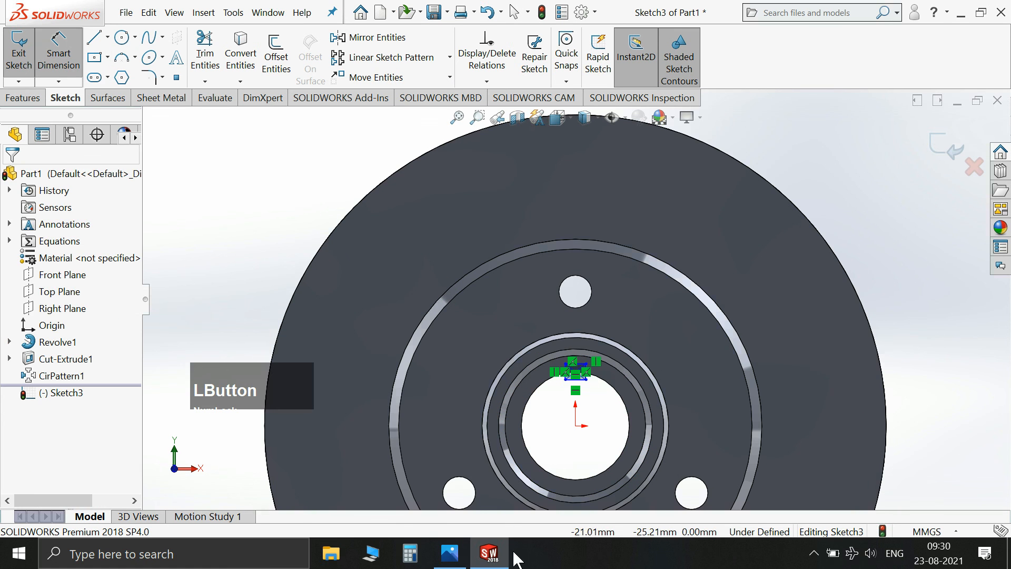
click(461, 548)
click(461, 548)
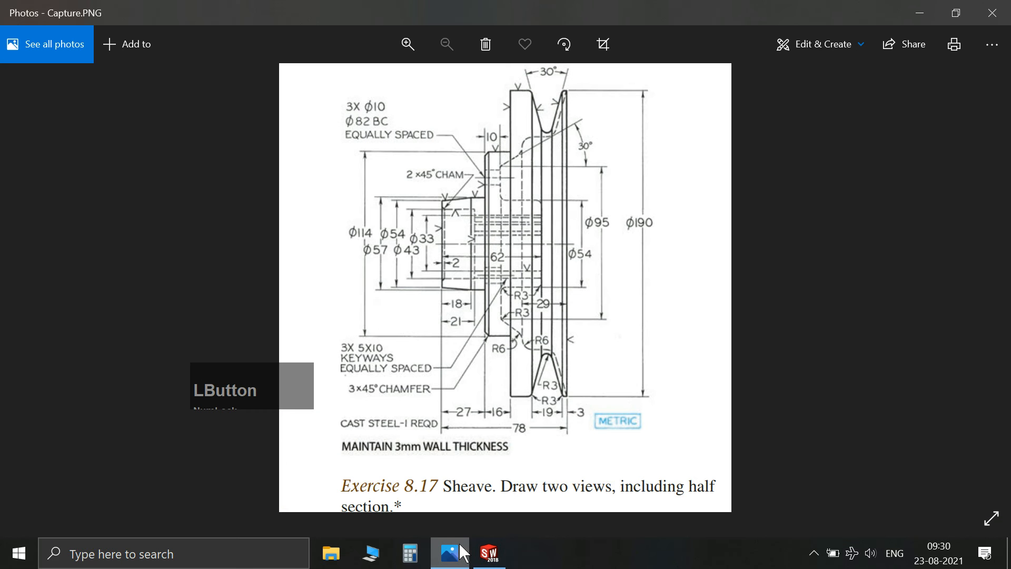
click(450, 552)
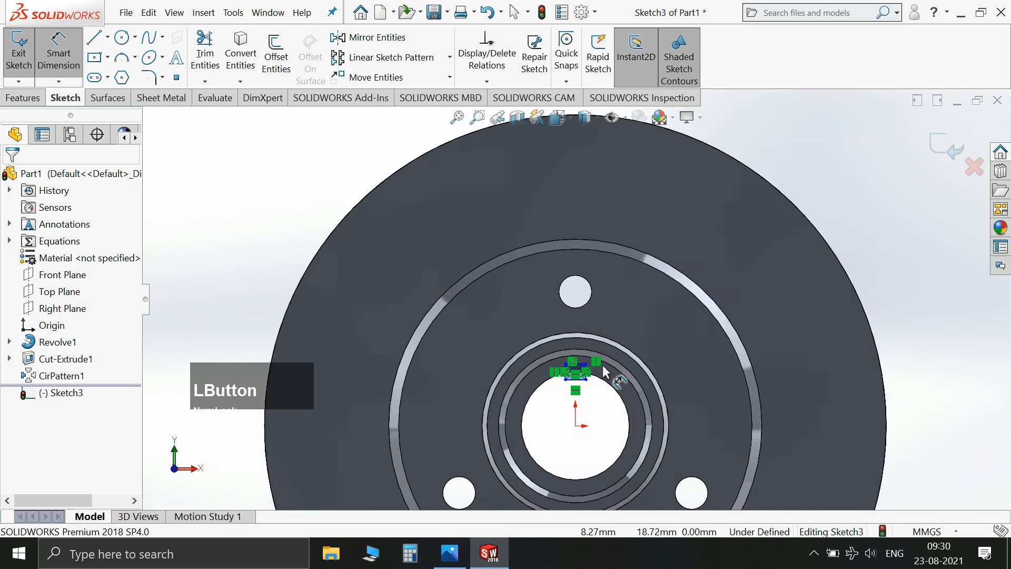
scroll(583, 330, down, 5)
scroll(577, 313, down, 3)
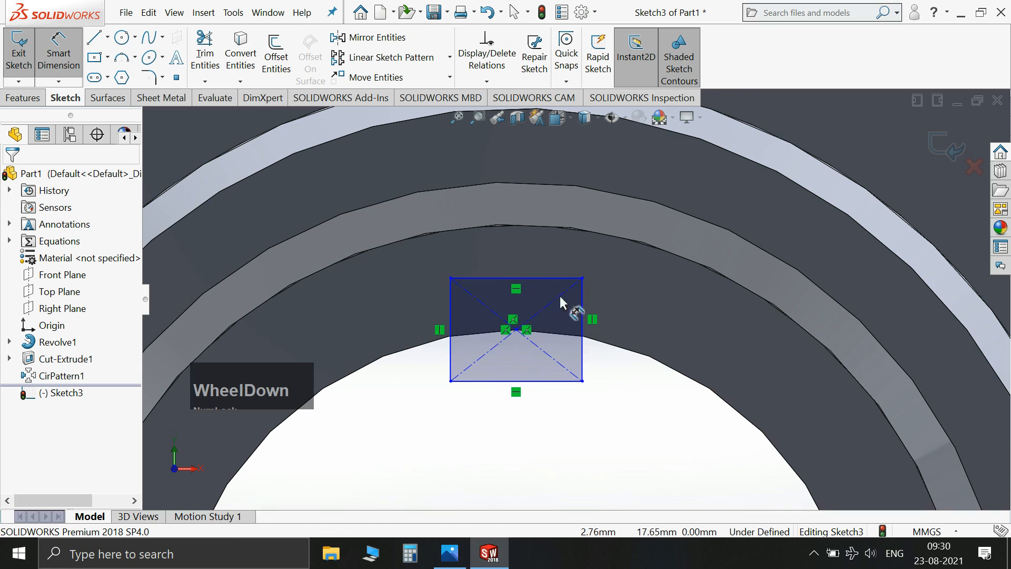
click(516, 330)
click(534, 278)
click(656, 305)
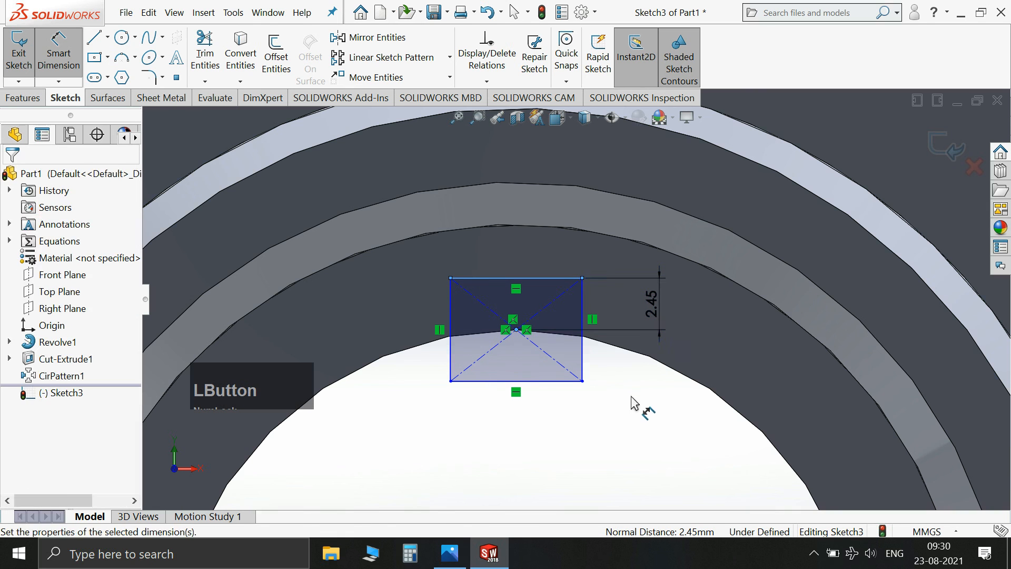
key(Return)
Step: Dimension the keyway rectangle's width as 5 mm and leave the dimension command
click(531, 267)
click(537, 243)
text(5)
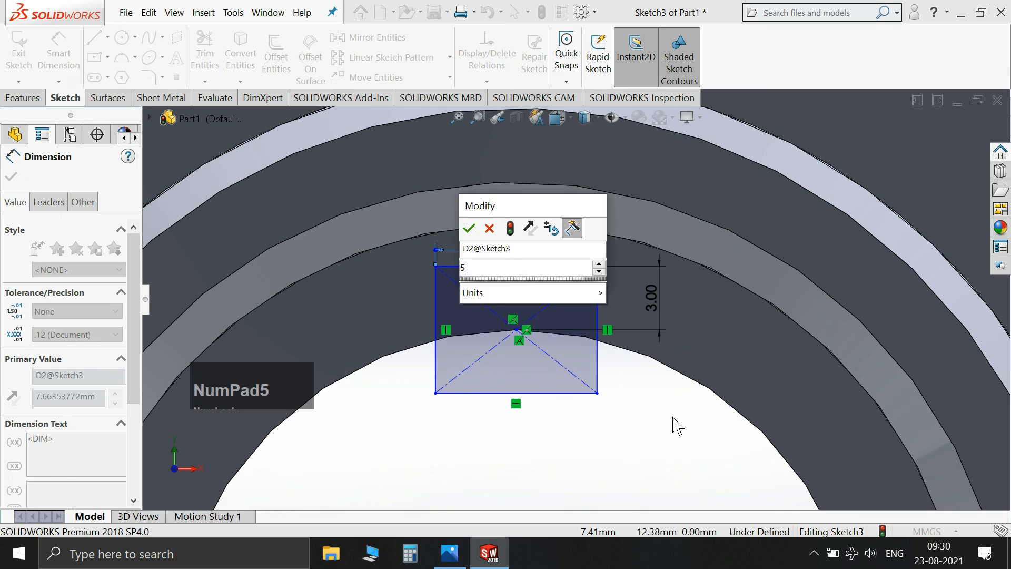
key(Return)
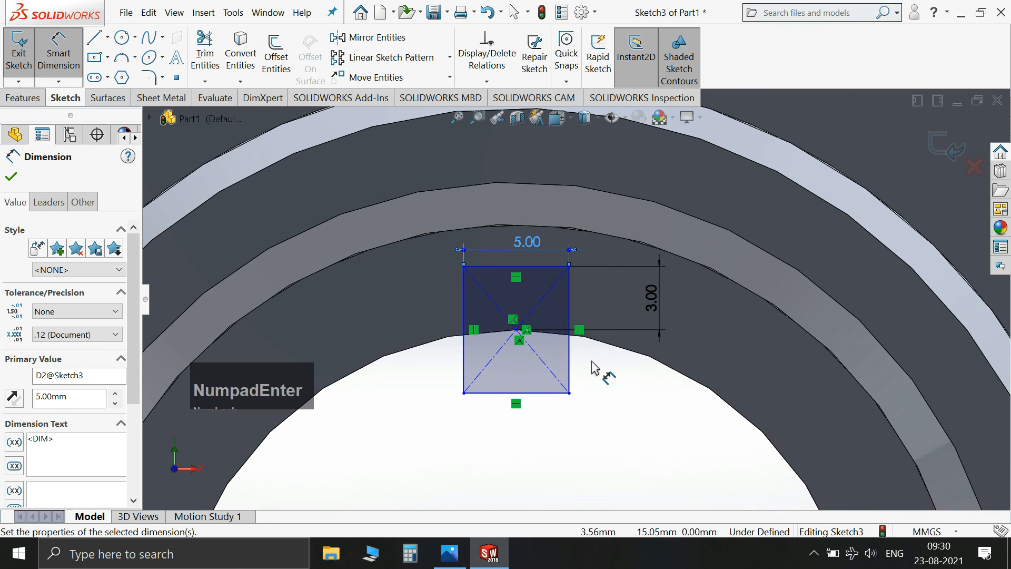
key(Escape)
Step: Add a vertical relation between the rectangle's centre point and the origin to fully define the keyway sketch
scroll(545, 317, up, 5)
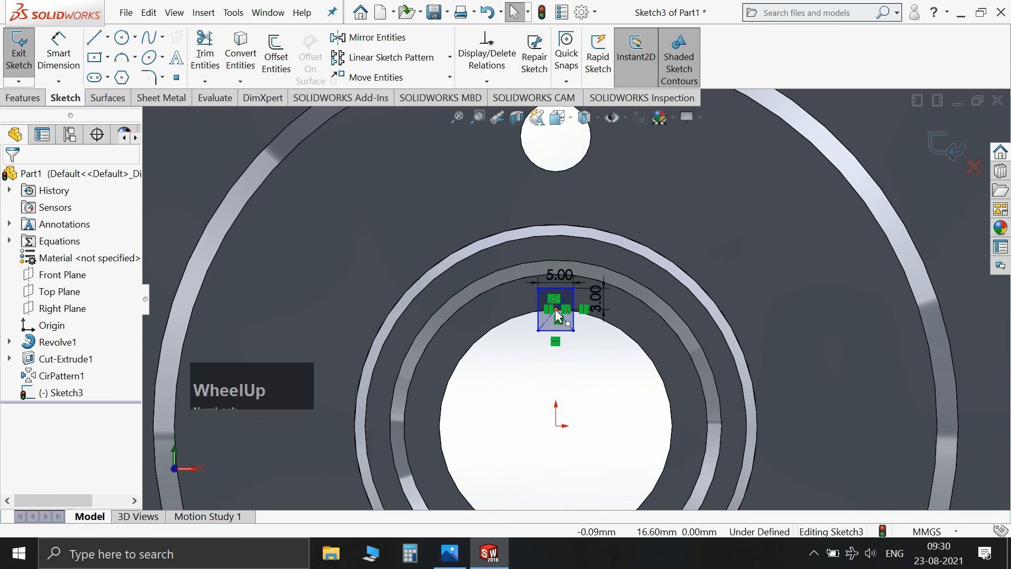
ctrl+click(556, 311)
ctrl+click(558, 426)
click(612, 370)
click(616, 383)
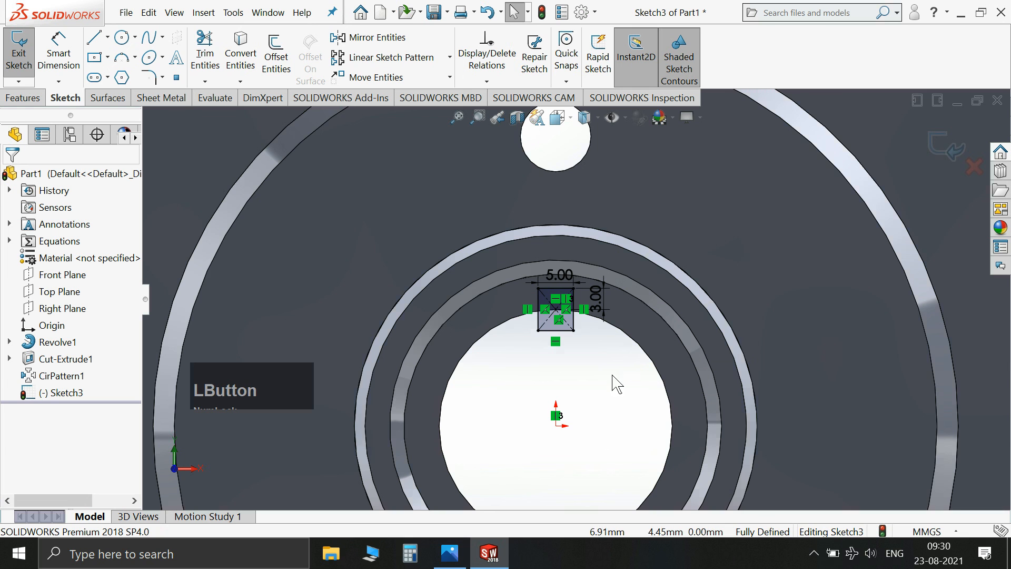
Step: Exit the sketch, switch to an isometric view and cut-extrude the keyway through the hub with the Up To Next end condition
click(943, 140)
key(space)
click(920, 189)
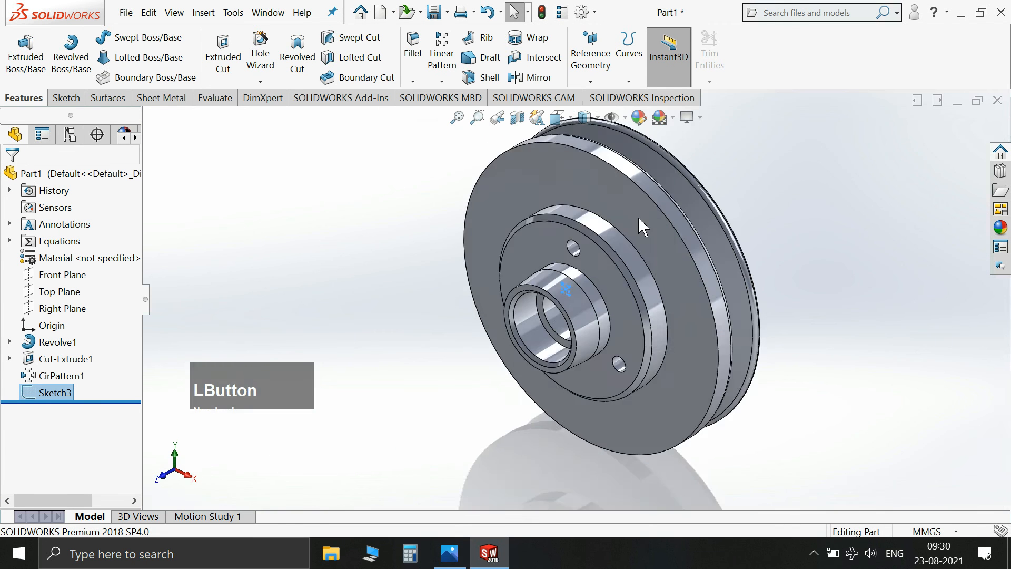
click(224, 57)
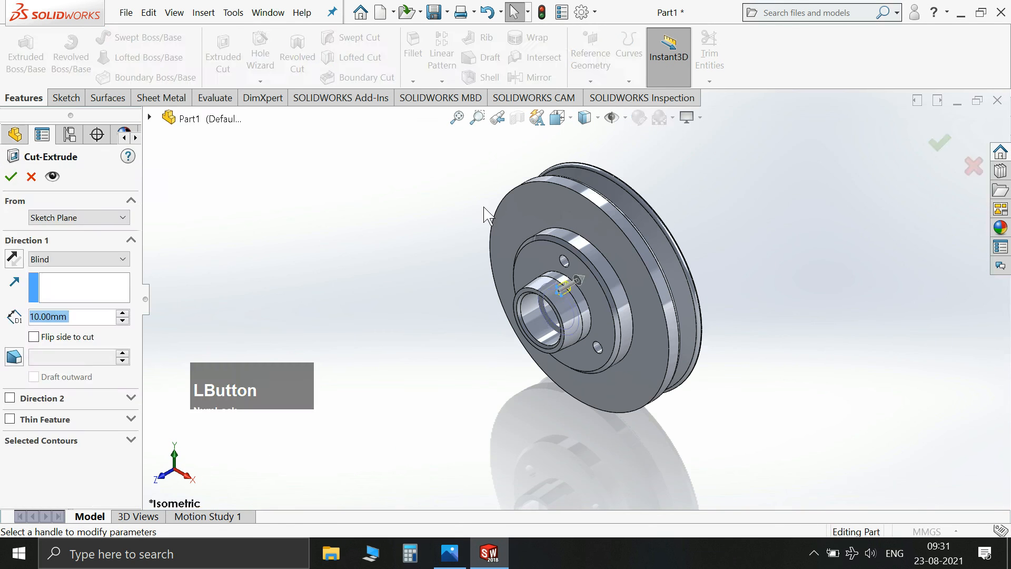
middle_drag(732, 246, 632, 255)
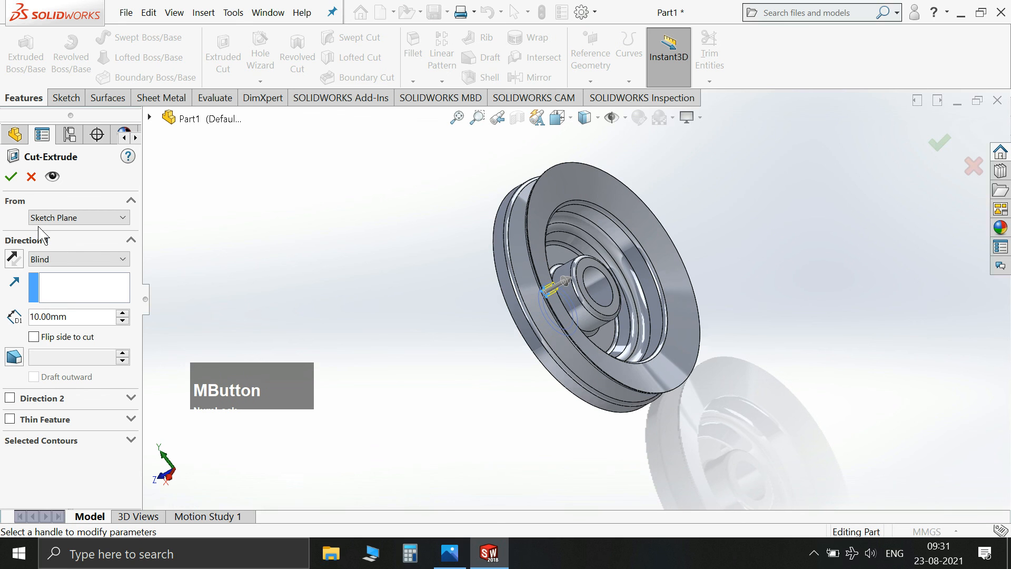
click(51, 260)
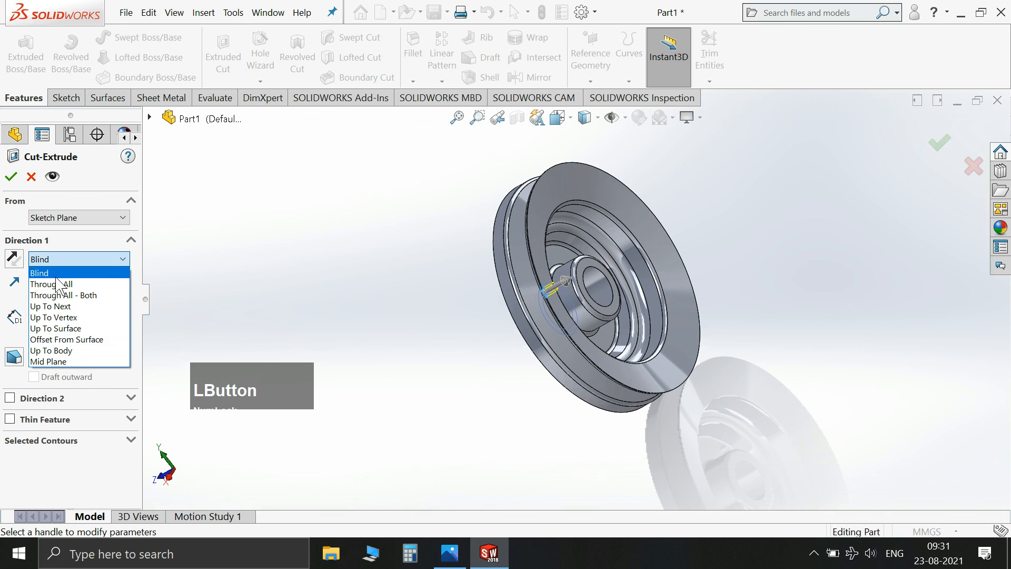
click(63, 306)
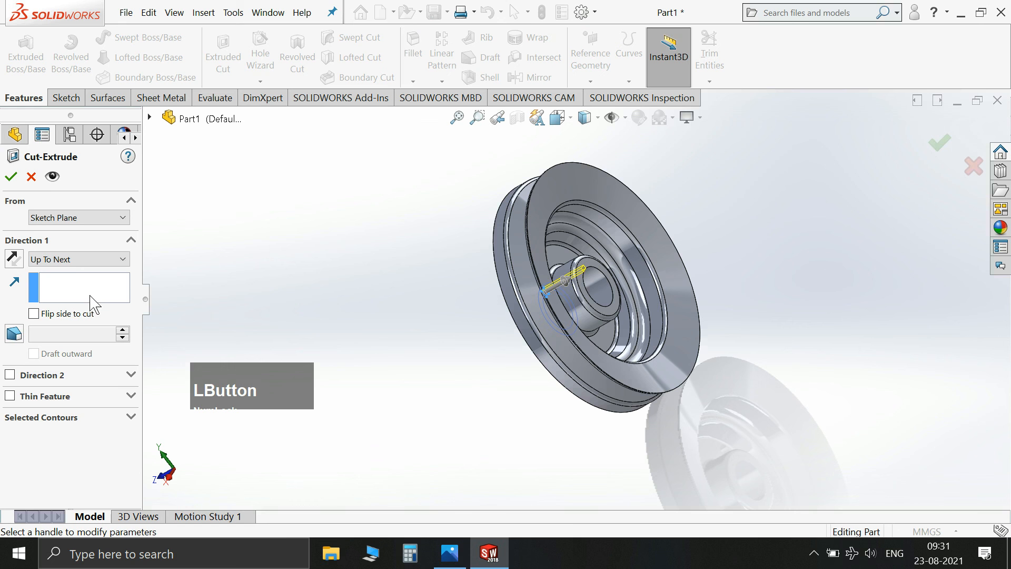
click(11, 176)
Step: Start a circular pattern with the keyway cut as the feature to repeat
middle_drag(334, 275, 560, 232)
scroll(619, 326, down, 6)
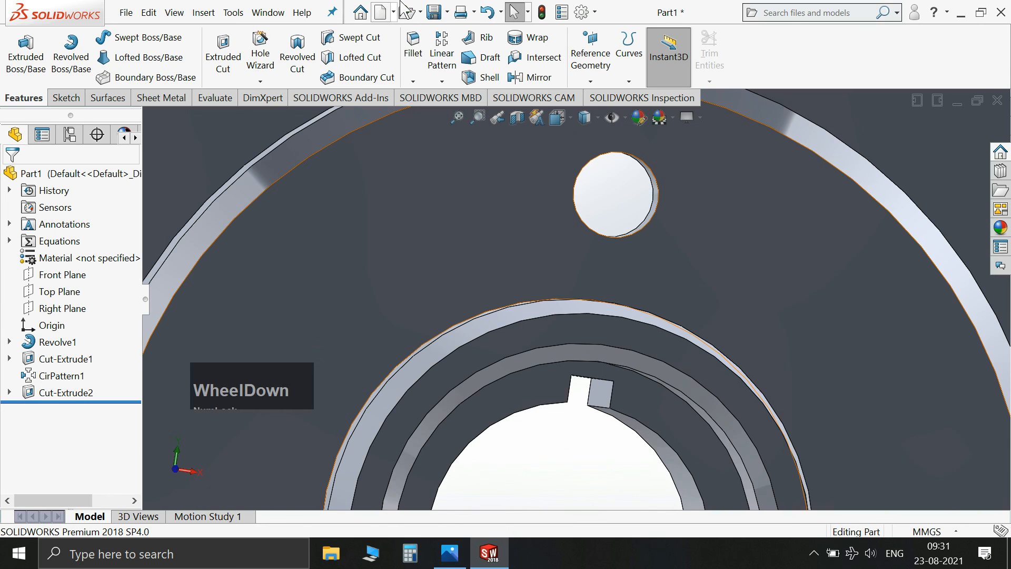
click(442, 81)
click(481, 117)
scroll(562, 175, up, 3)
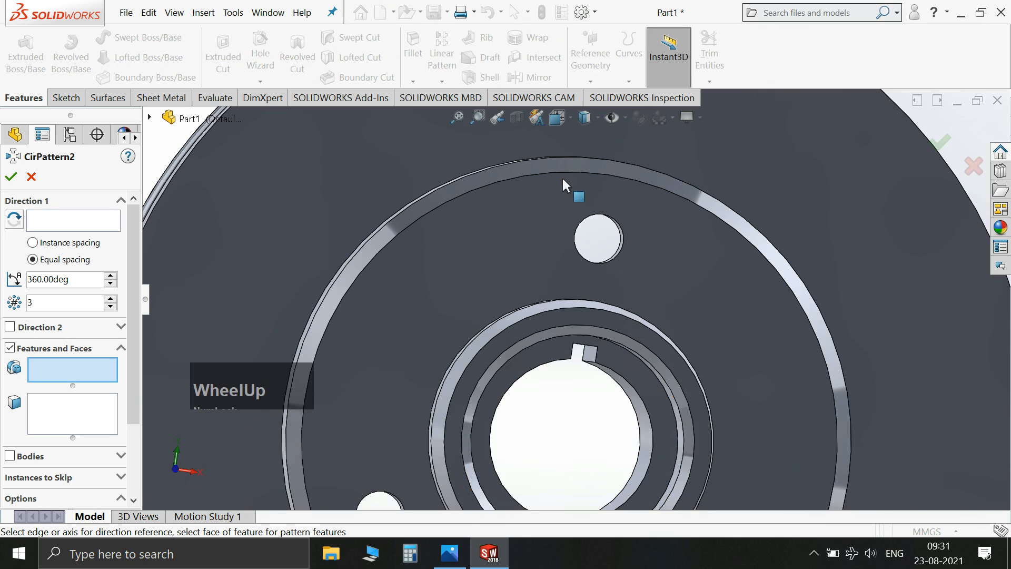
scroll(583, 343, down, 4)
click(583, 306)
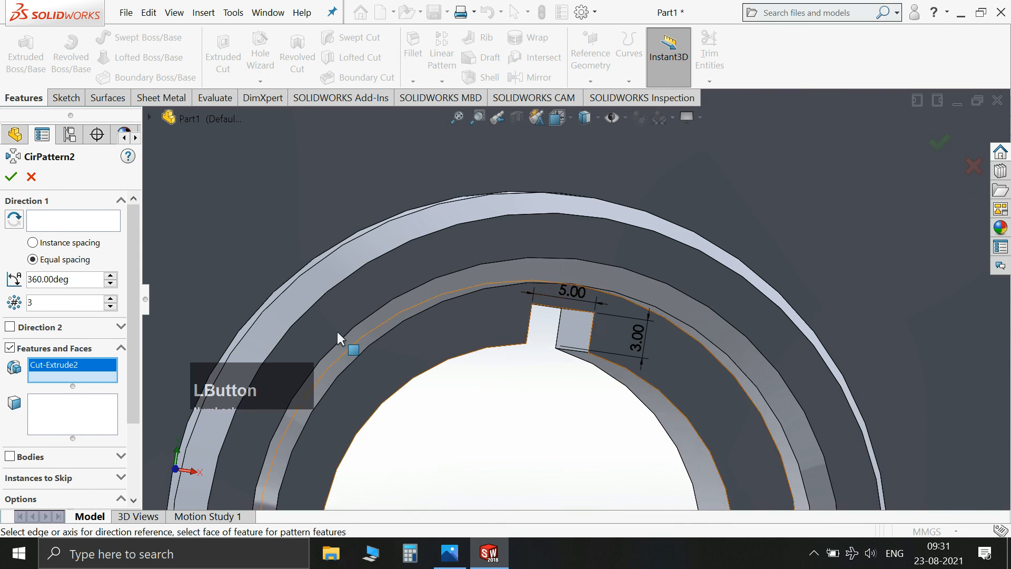
Step: Set the pattern to 10 equally spaced instances over 360° about the bore's circular edge and complete it
click(51, 303)
text(10)
key(Return)
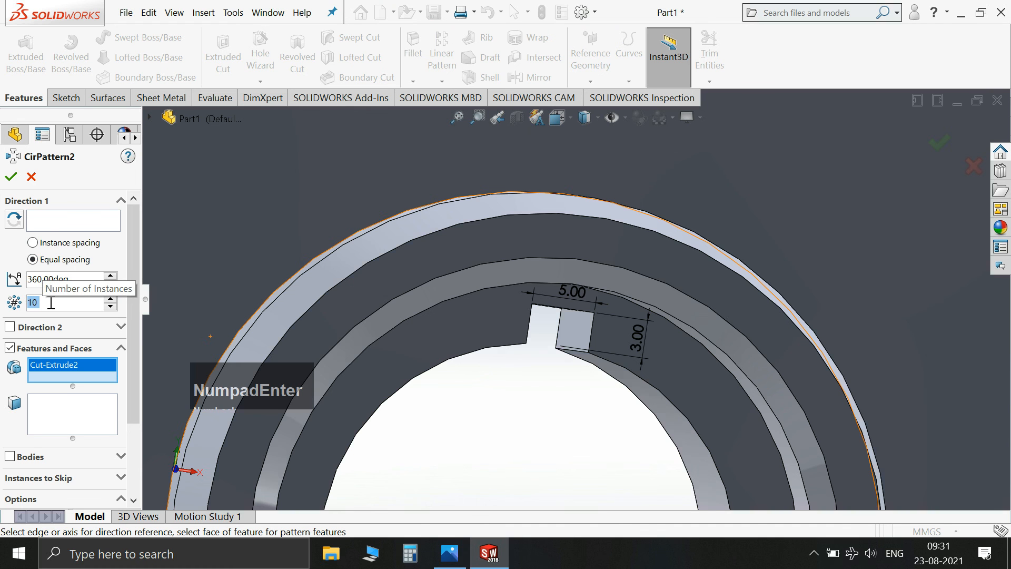
click(74, 220)
scroll(573, 348, up, 5)
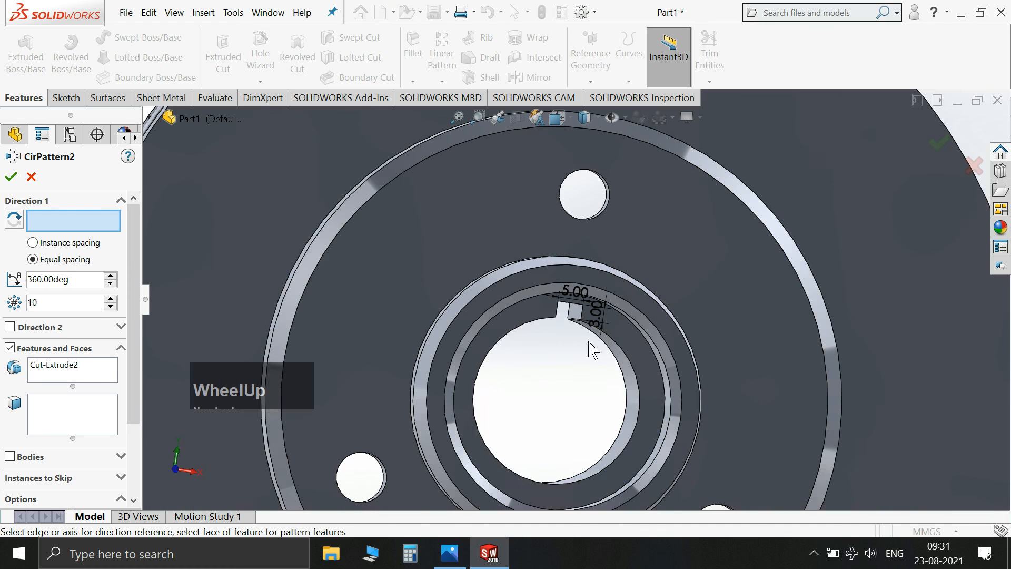
click(618, 345)
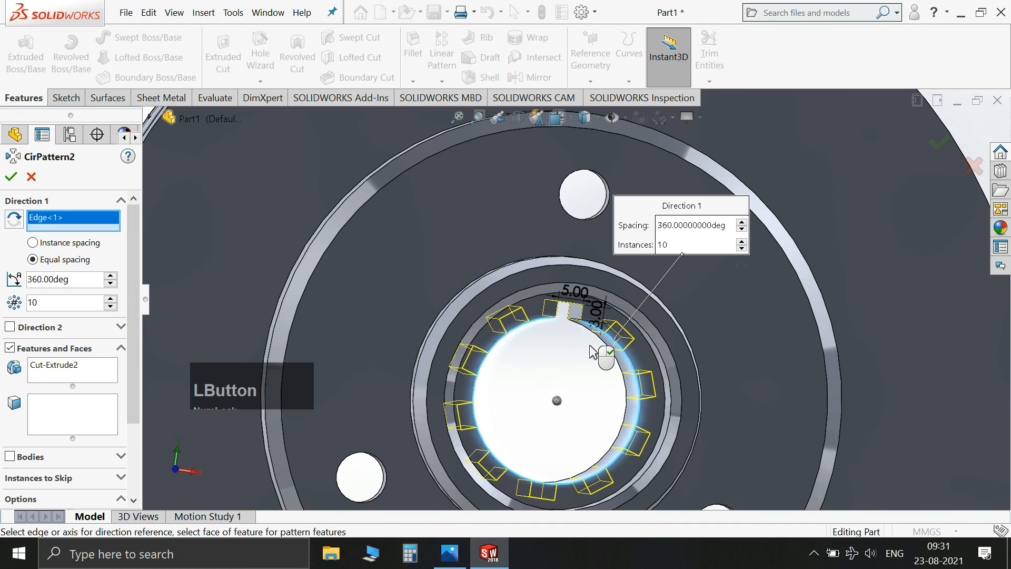
click(10, 178)
Step: Examine the patterned sheave from several sides and compare it with the reference drawing
scroll(488, 280, up, 5)
middle_drag(849, 339, 720, 331)
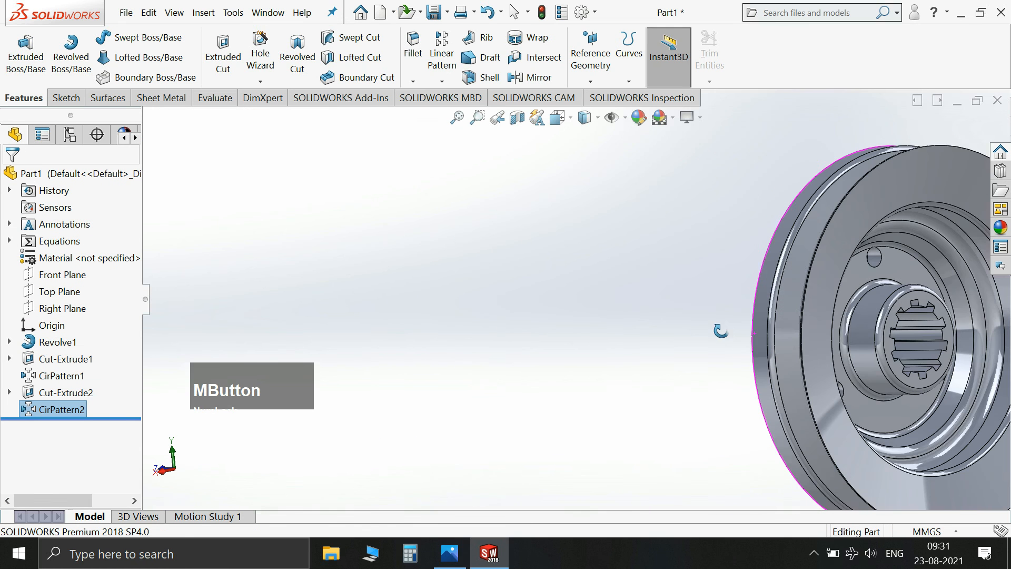
click(457, 331)
click(449, 553)
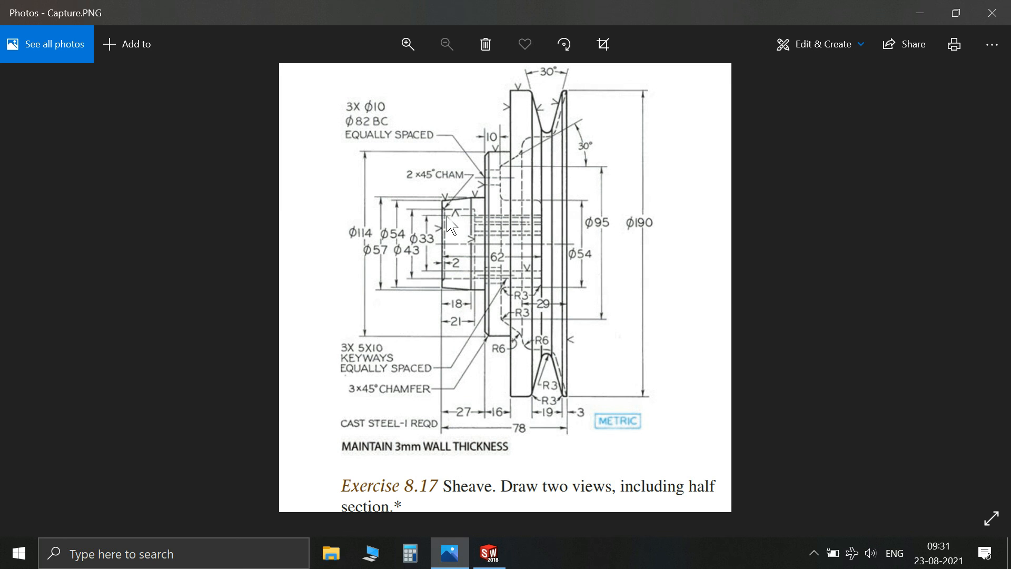
click(495, 563)
mouse_move(505, 483)
middle_down()
mouse_move(723, 355)
mouse_move(706, 395)
middle_up()
click(449, 553)
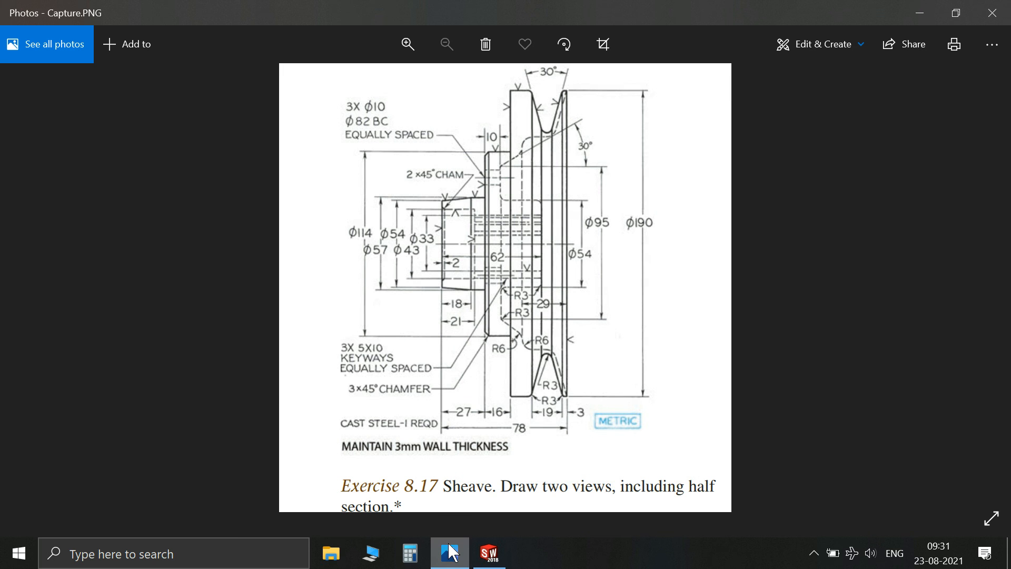
click(483, 560)
middle_drag(634, 349, 417, 255)
scroll(417, 255, up, 2)
middle_drag(795, 449, 763, 409)
scroll(707, 315, down, 3)
scroll(706, 333, up, 3)
middle_drag(709, 337, 710, 313)
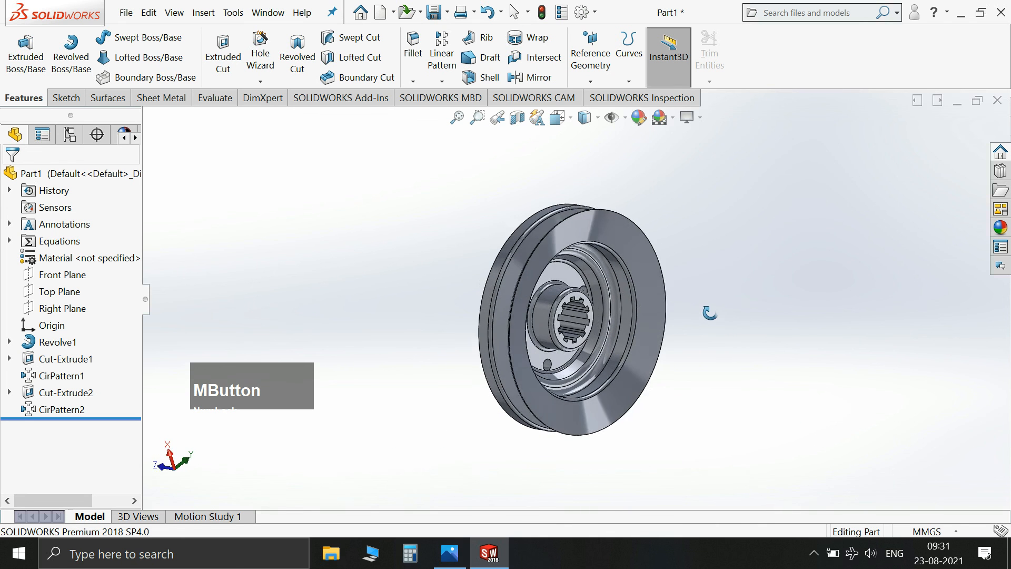
scroll(537, 336, down, 1)
scroll(536, 336, up, 1)
scroll(536, 336, down, 2)
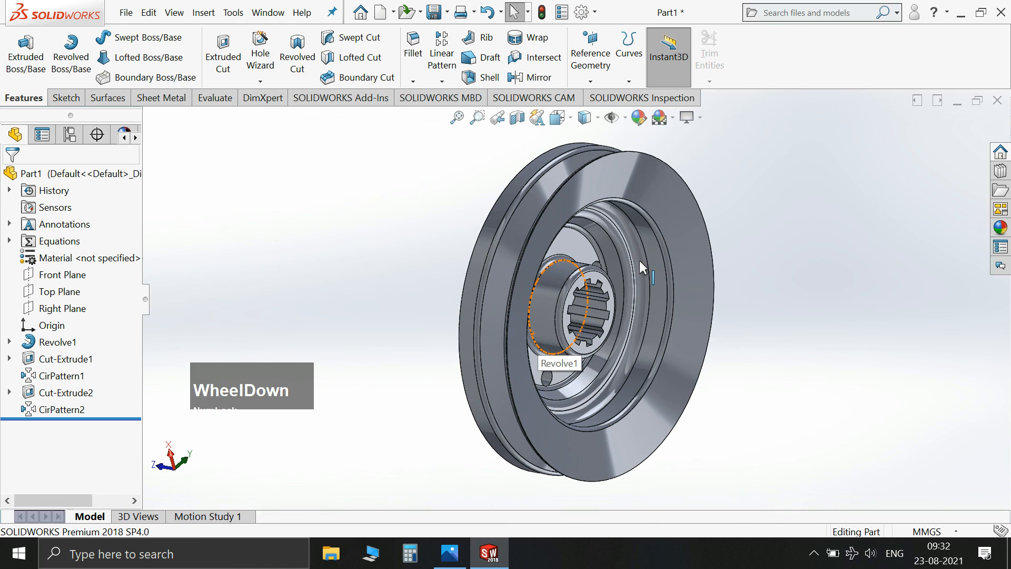
Step: Open the appearance library at the Metal category and browse its Steel appearances
click(1000, 227)
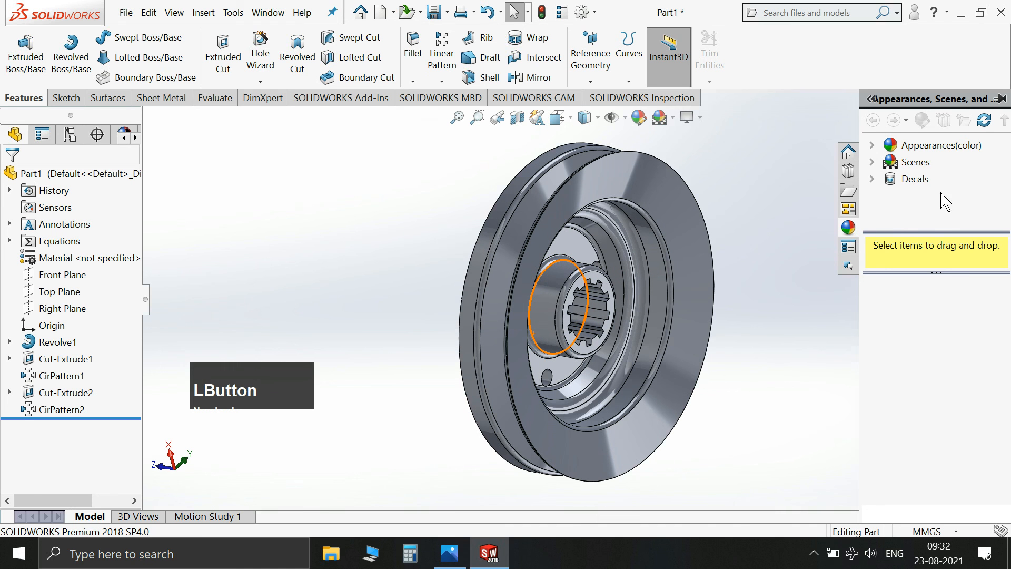
click(872, 149)
click(891, 179)
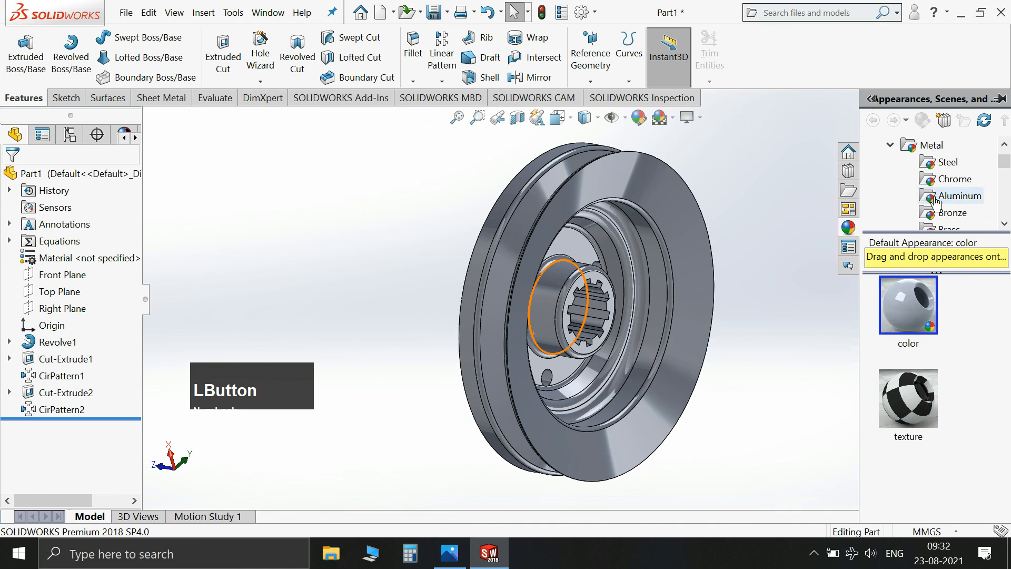
click(948, 162)
scroll(928, 359, down, 3)
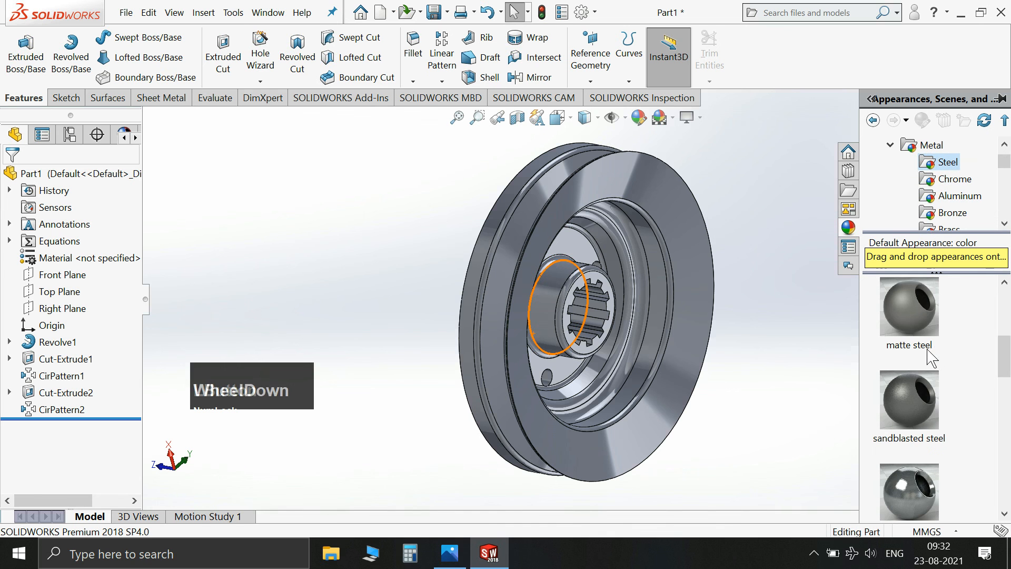
Step: Check the material note on the reference drawing and apply the cast stainless steel appearance to the sheave
click(456, 556)
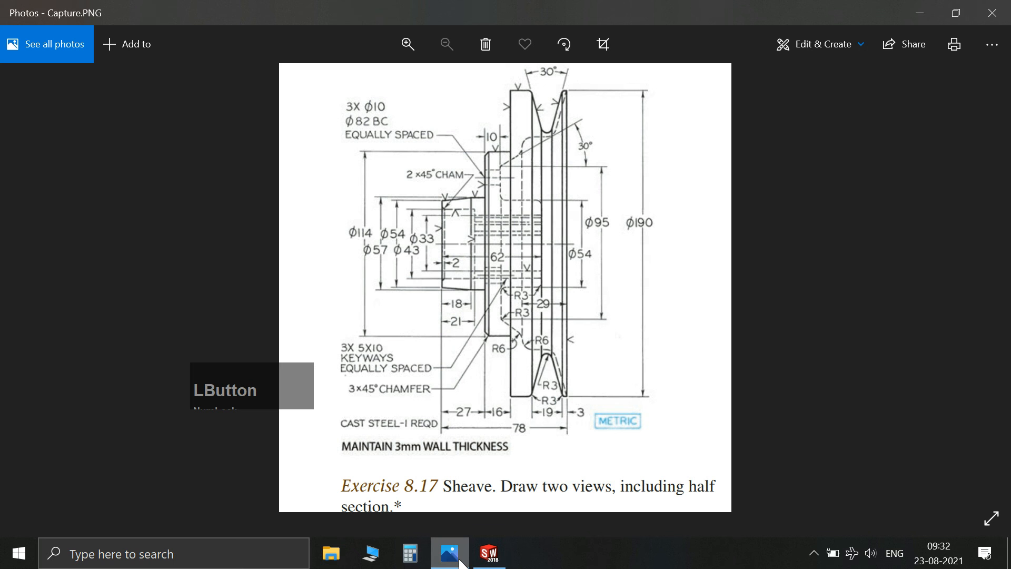
click(488, 553)
scroll(967, 389, down, 2)
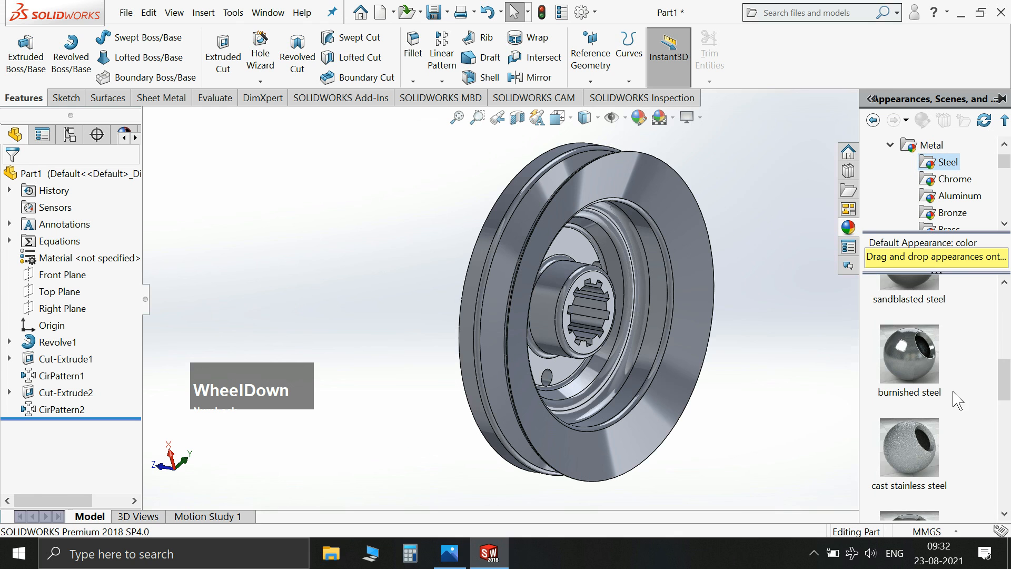
scroll(938, 405, down, 2)
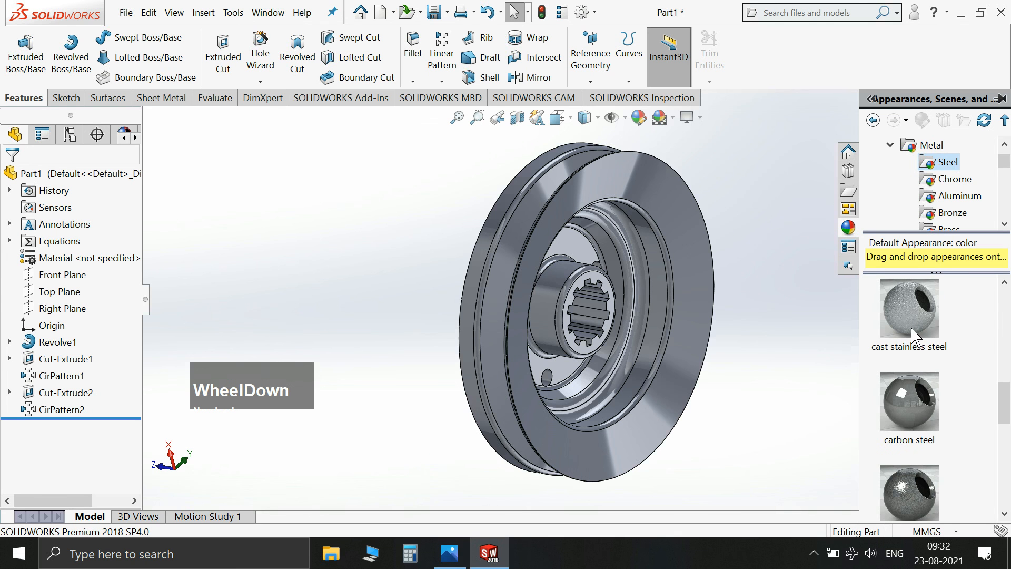
drag(913, 329, 706, 261)
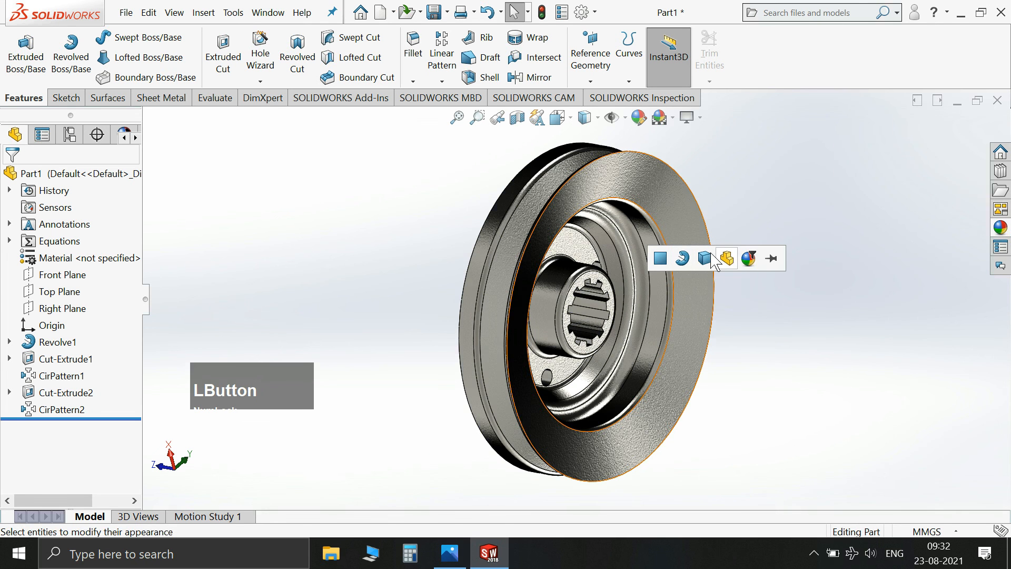
click(711, 257)
scroll(561, 173, down, 2)
scroll(624, 349, up, 1)
scroll(619, 387, down, 1)
scroll(618, 383, up, 1)
middle_click(703, 373)
middle_drag(703, 373, 691, 370)
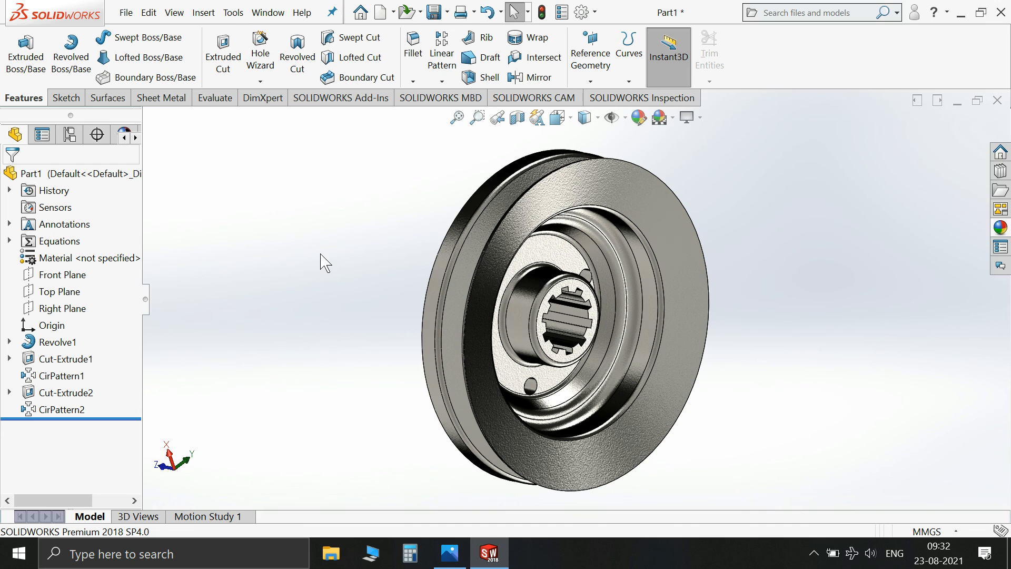
key(ctrl+shift)
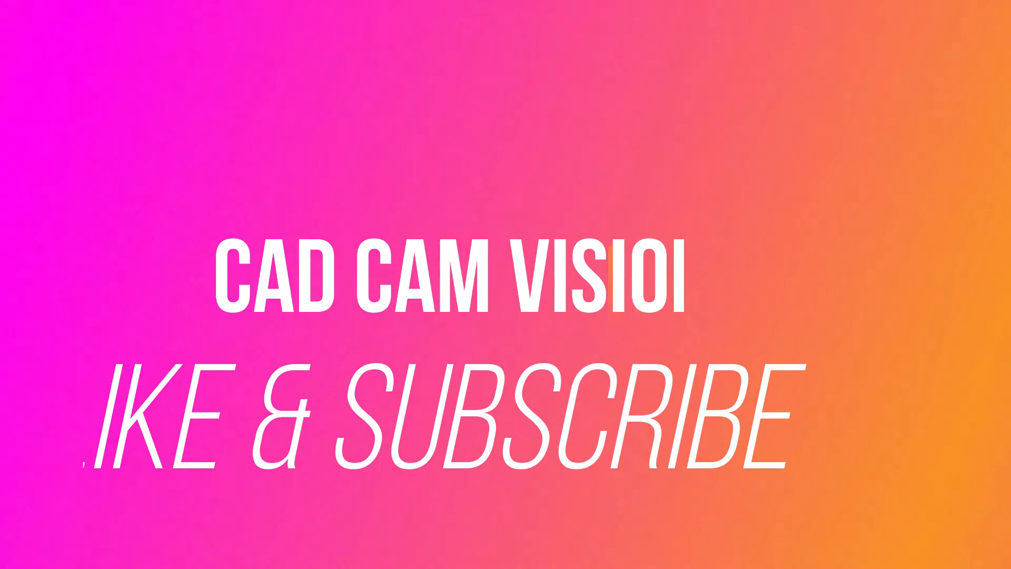